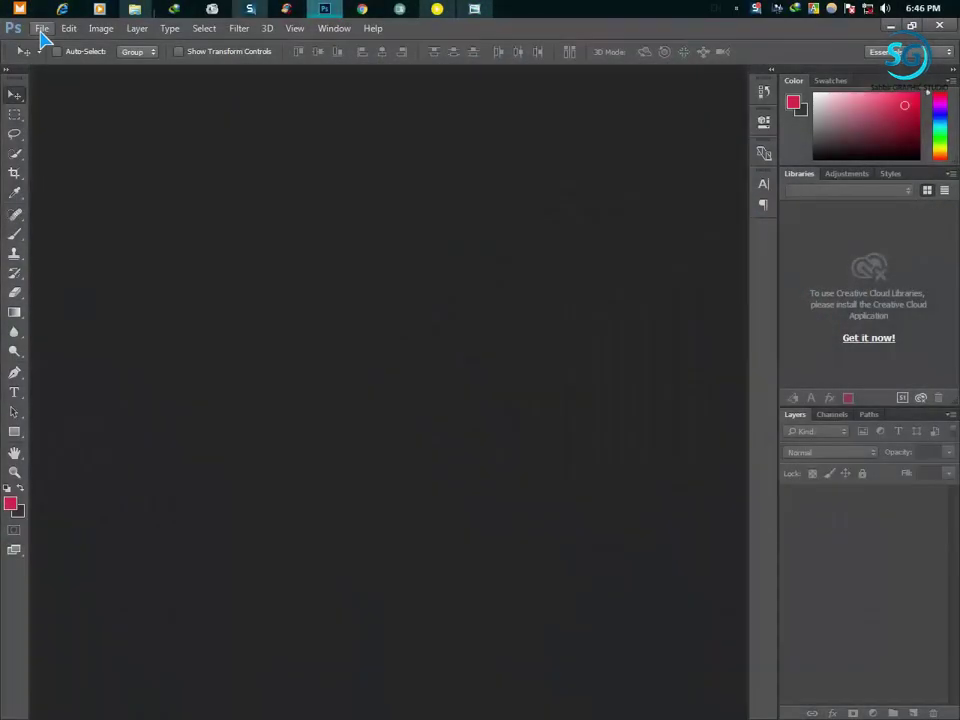
# Create a 3.75 × 2.25 inch, 300 ppi CMYK document named 'Business Card'.
pyautogui.click(42, 29)
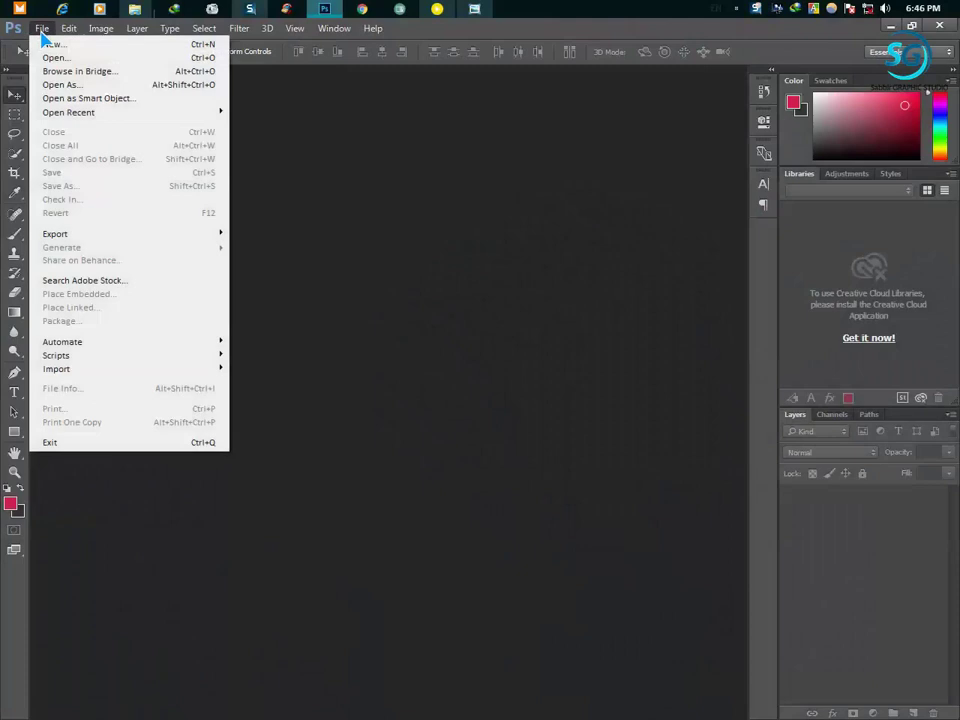
pyautogui.click(62, 44)
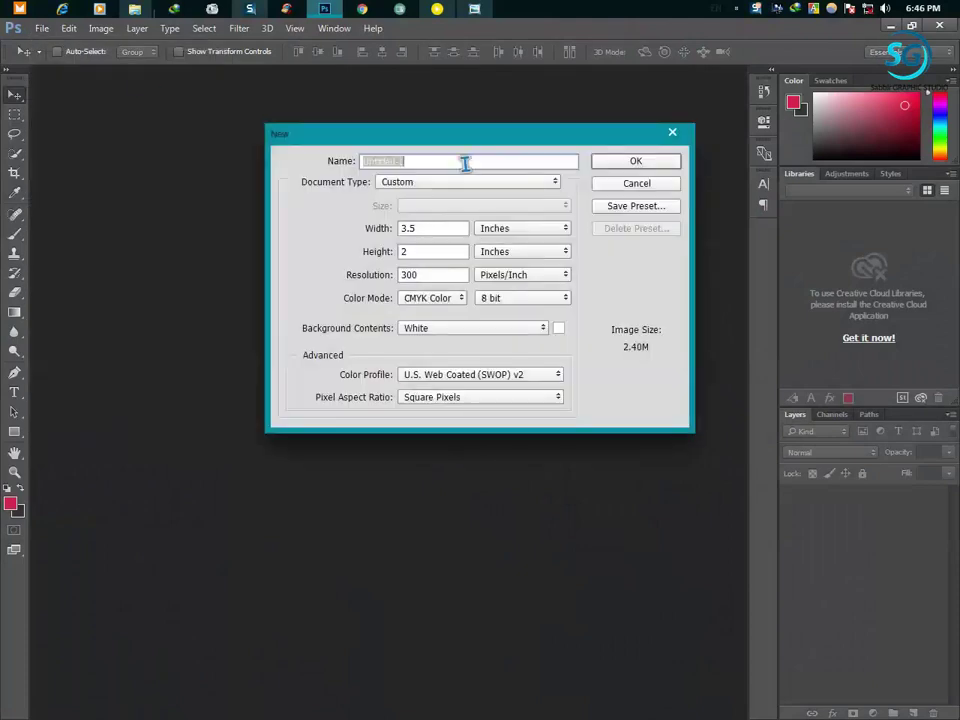
pyautogui.write('Business Card')
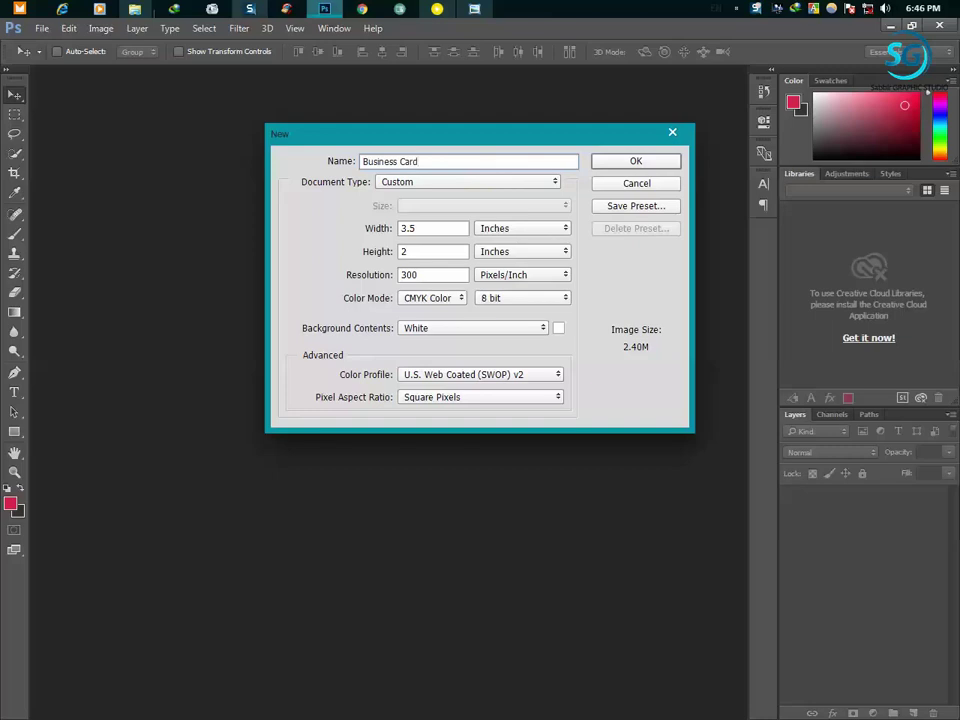
pyautogui.moveTo(416, 228); pyautogui.dragTo(386, 228)
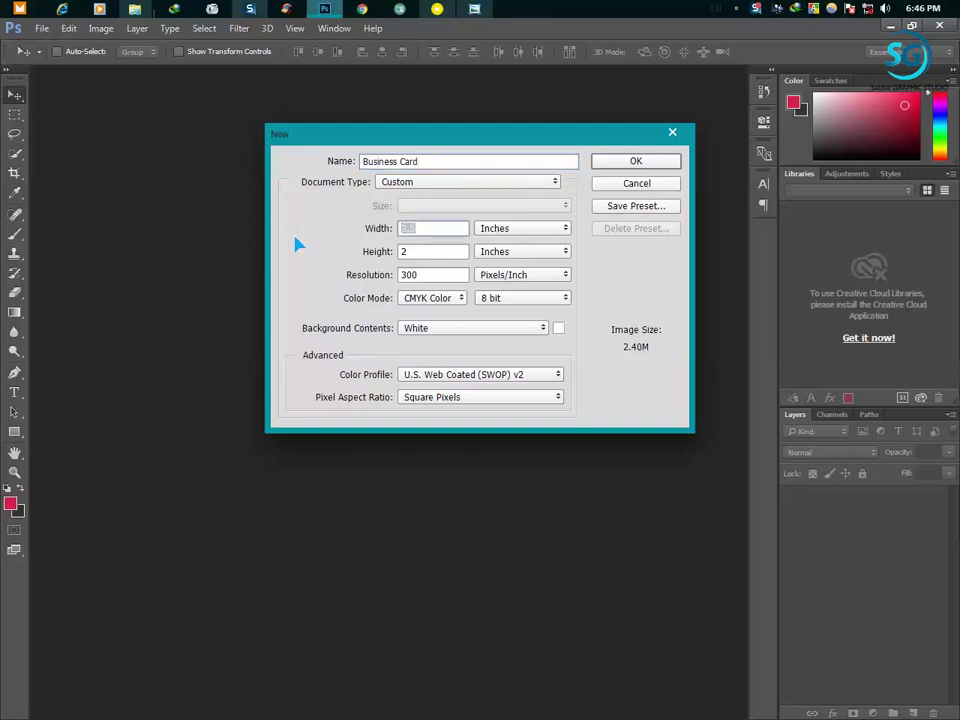
pyautogui.write('3.75')
pyautogui.moveTo(427, 250); pyautogui.dragTo(379, 249)
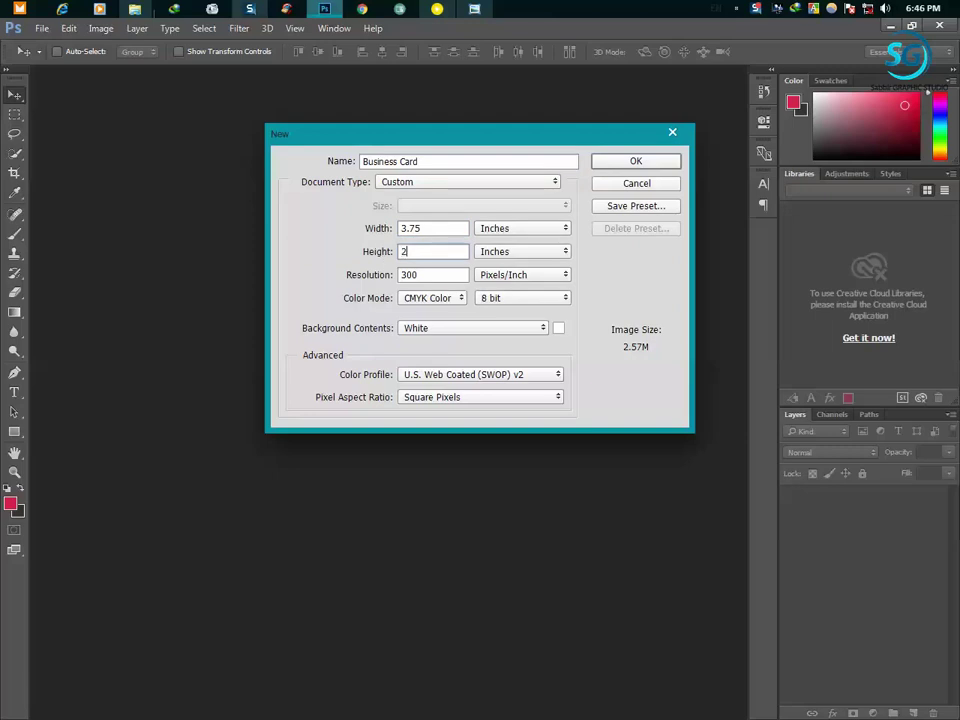
pyautogui.write('.25')
pyautogui.click(636, 161)
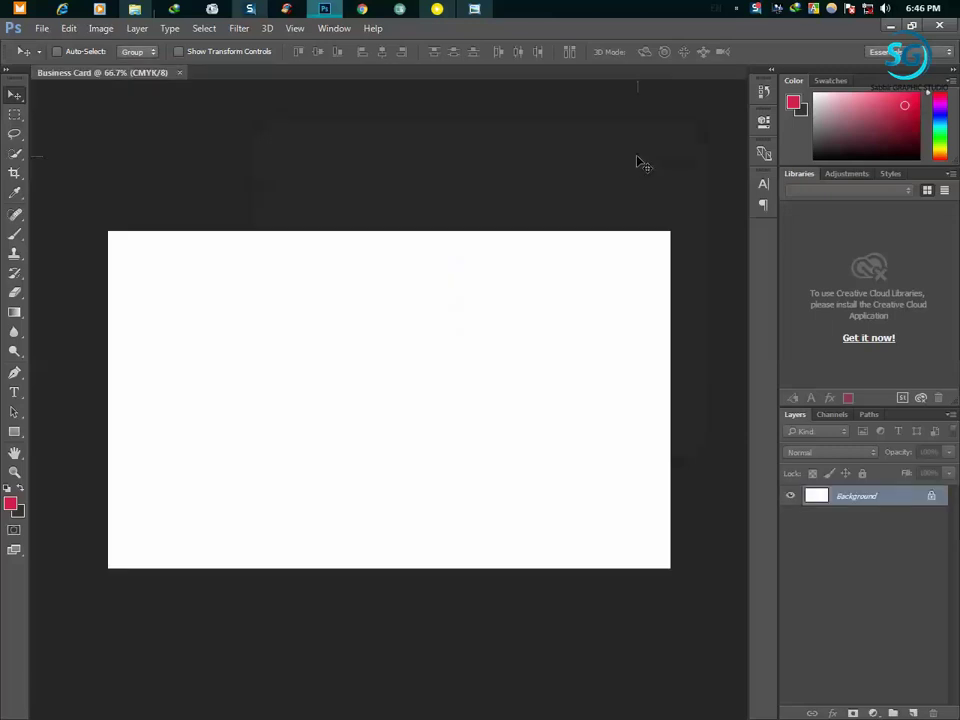
# Create a second new document sized 3.5 × 2 inches (Untitled-1).
pyautogui.click(68, 28)
pyautogui.click(47, 45)
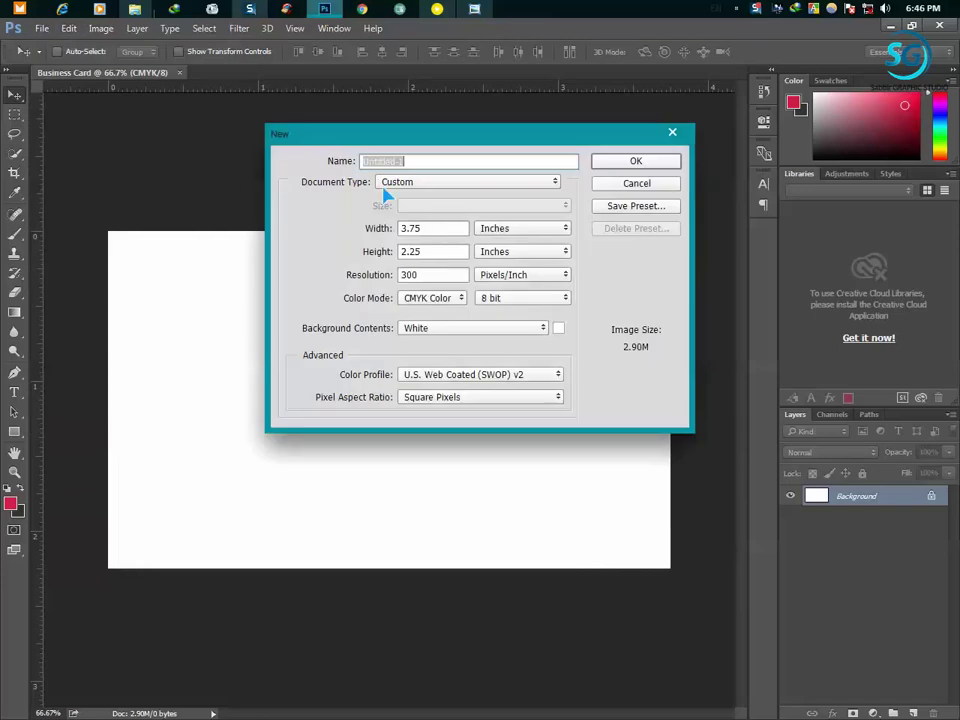
pyautogui.write('3')
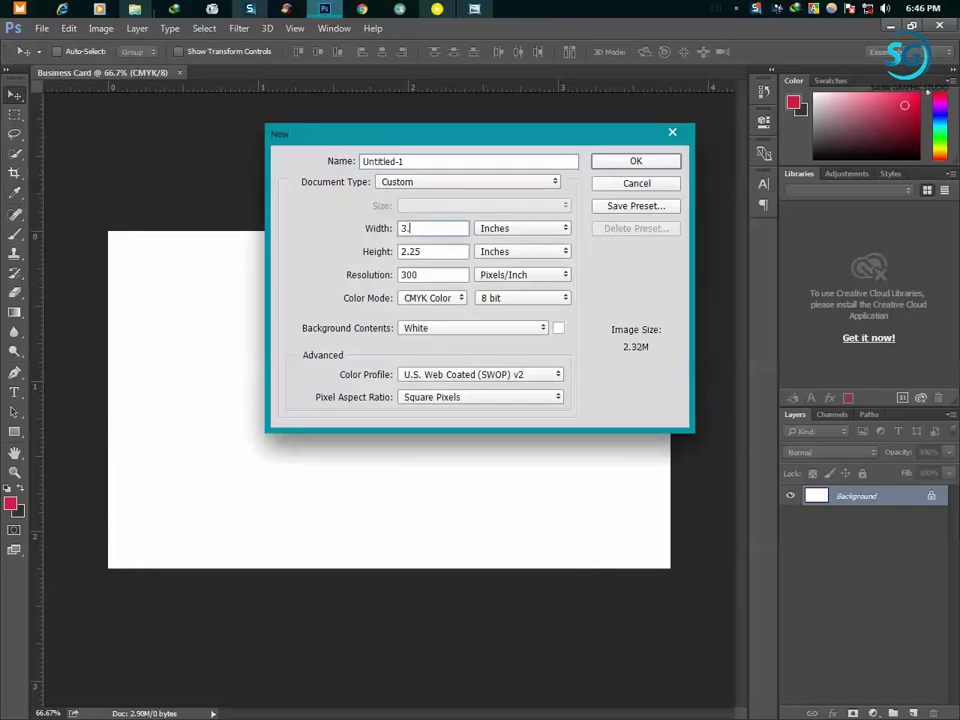
pyautogui.write('.50')
pyautogui.doubleClick(443, 252)
pyautogui.write('2')
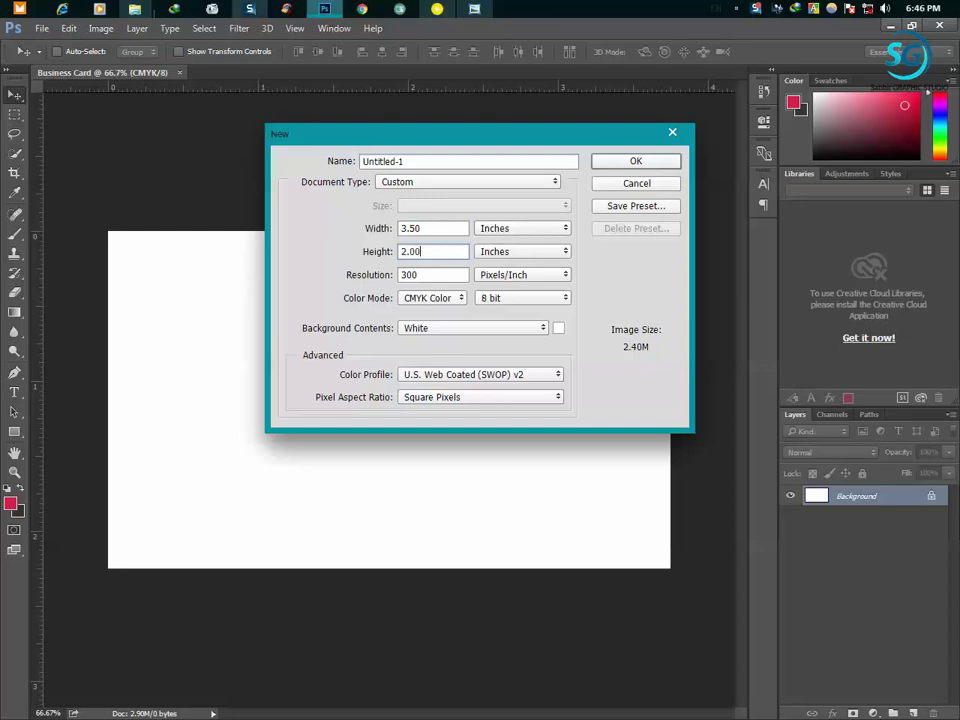
pyautogui.click(620, 166)
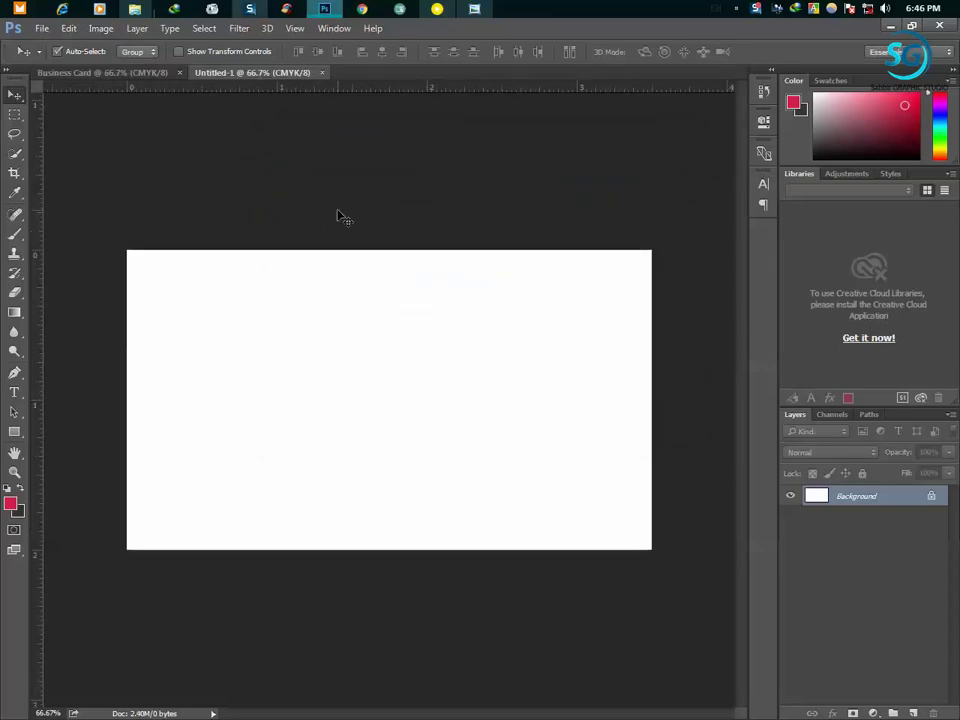
# Fill Untitled-1 dark grey and drag it into Business Card, centred on the card.
pyautogui.hotkey('ctrl', 'BackSpace')
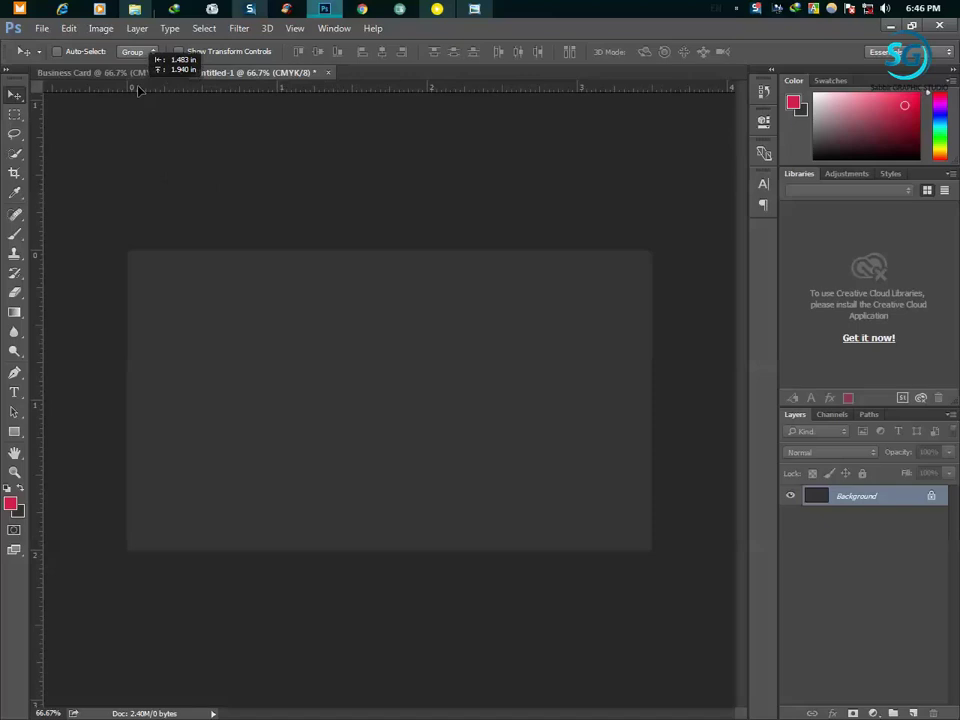
pyautogui.click(152, 74)
pyautogui.moveTo(155, 84); pyautogui.dragTo(396, 429)
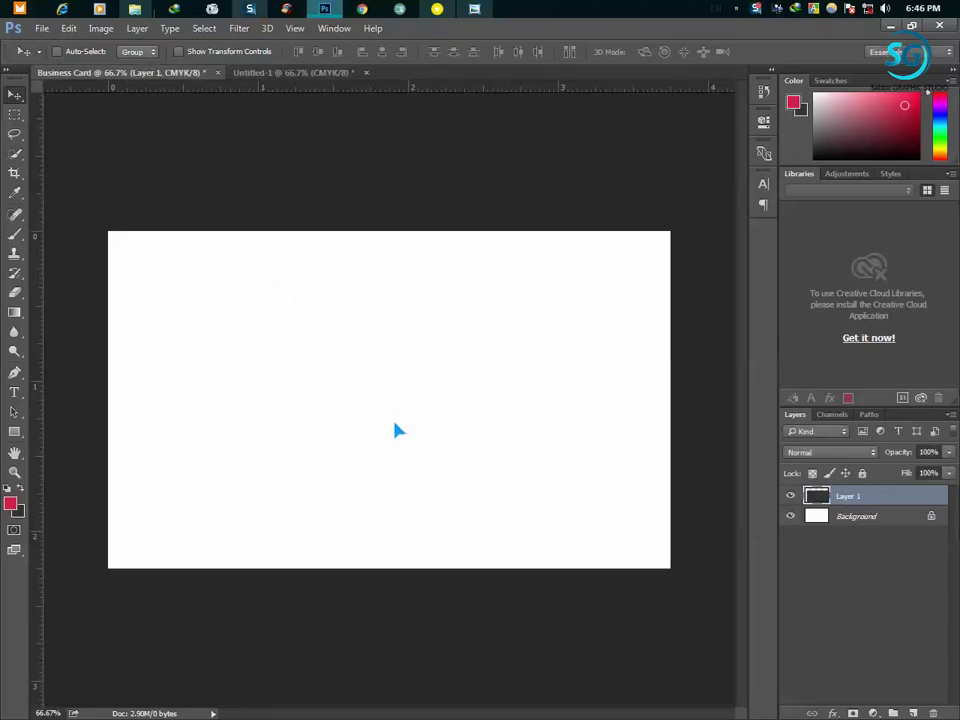
pyautogui.moveTo(575, 514); pyautogui.dragTo(551, 477)
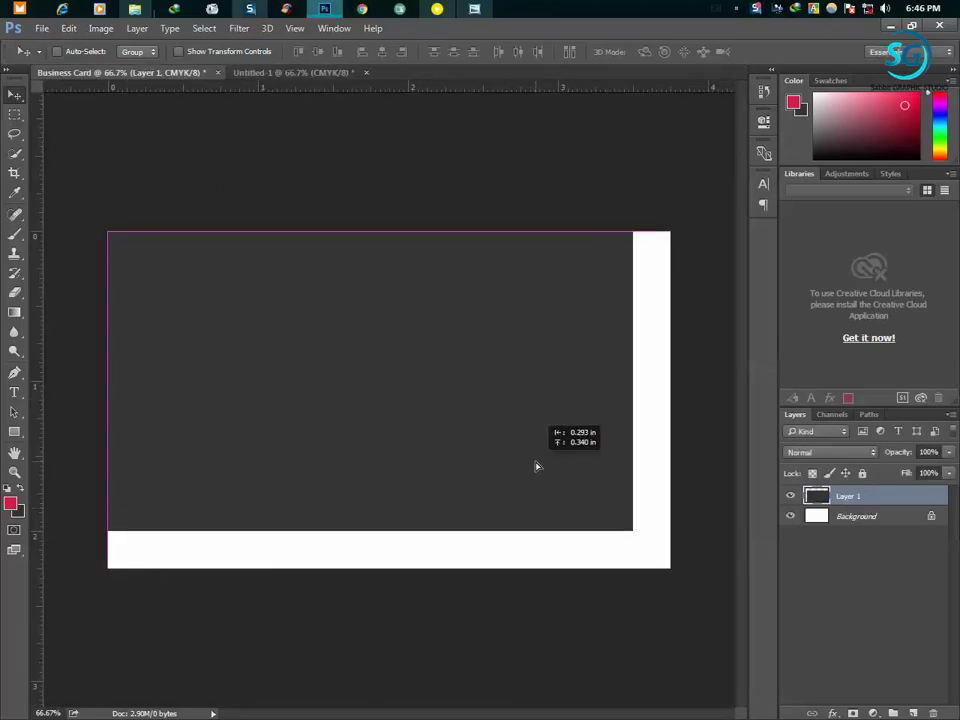
pyautogui.moveTo(471, 439); pyautogui.dragTo(470, 441)
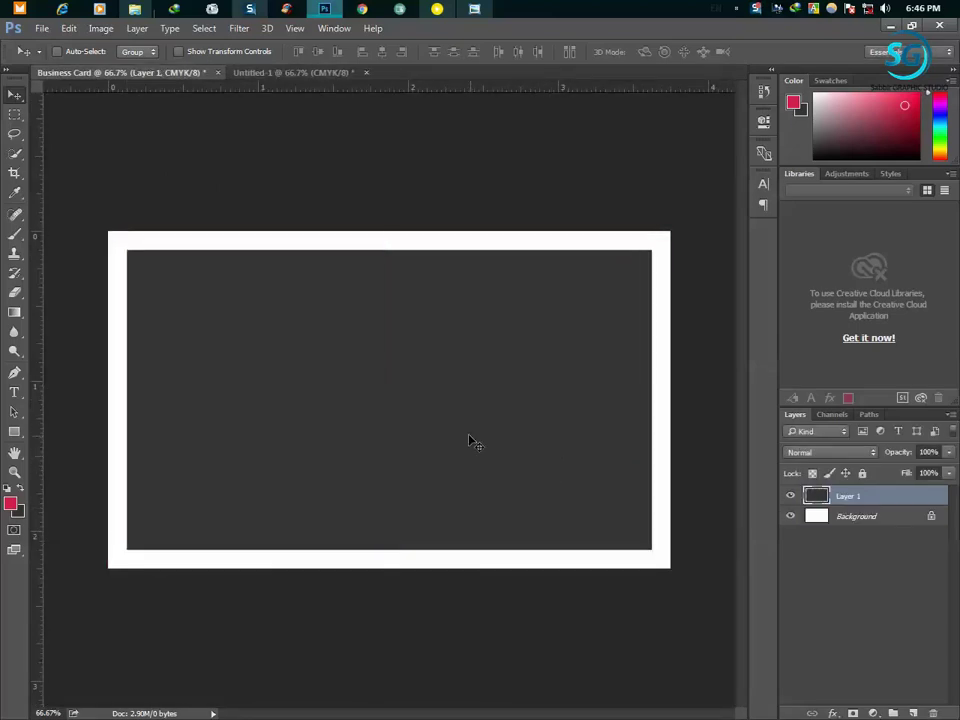
# Add ruler guides along the dark panel's left, right, top and bottom edges.
pyautogui.moveTo(38, 333); pyautogui.dragTo(127, 343)
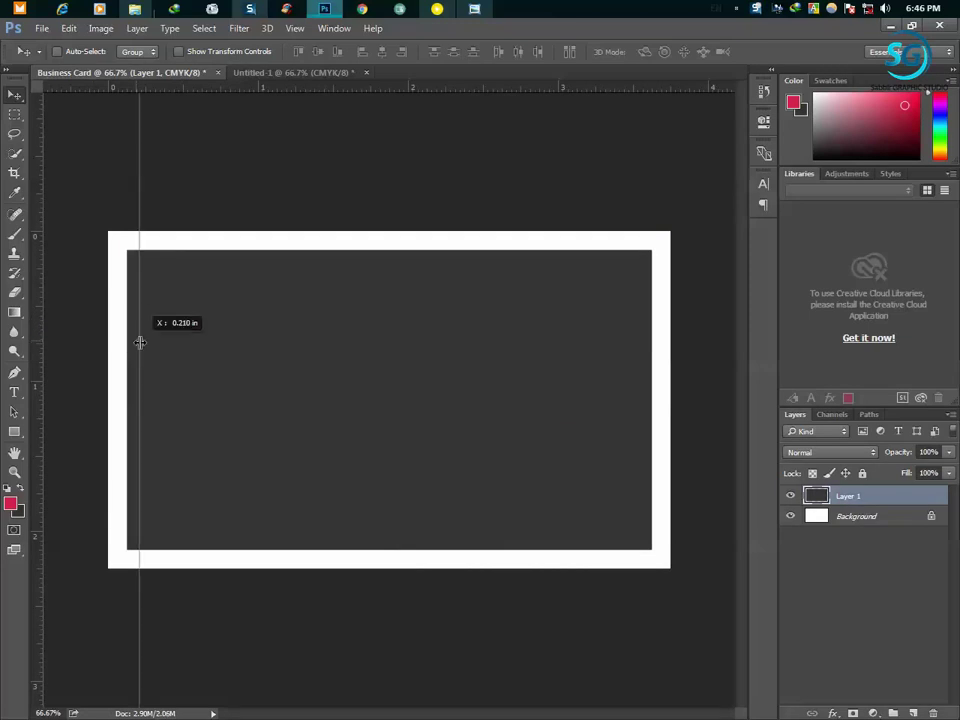
pyautogui.moveTo(40, 352); pyautogui.dragTo(652, 384)
pyautogui.moveTo(405, 90); pyautogui.dragTo(409, 250)
pyautogui.moveTo(437, 90); pyautogui.dragTo(431, 549)
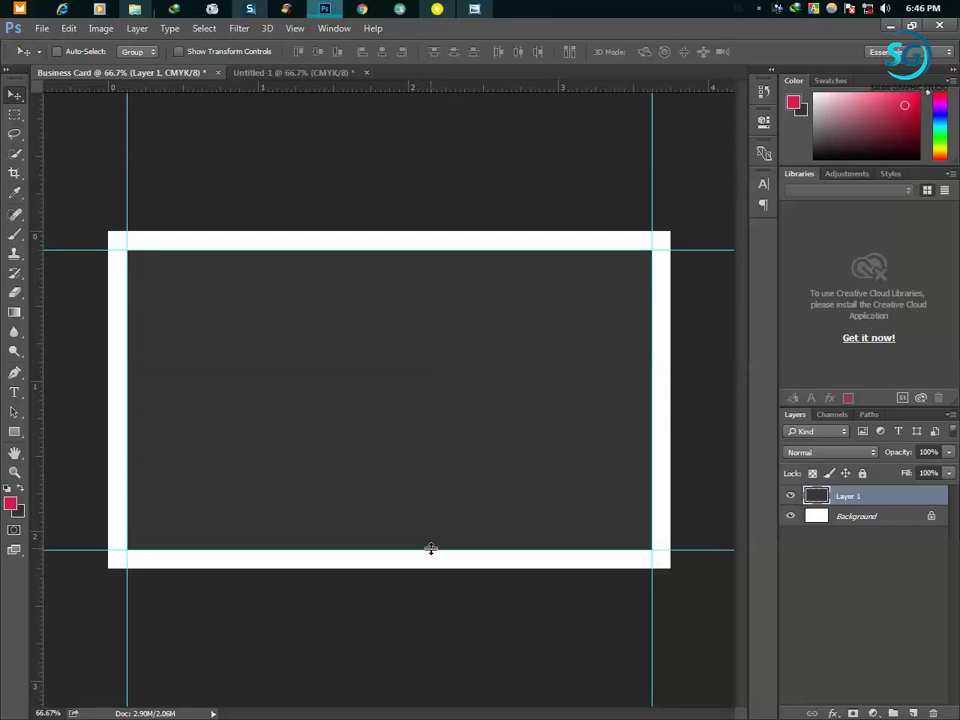
# Mark a top-left corner inset with a square selection and guides at its right and bottom edges.
pyautogui.click(112, 224)
pyautogui.click(118, 240)
pyautogui.click(126, 257)
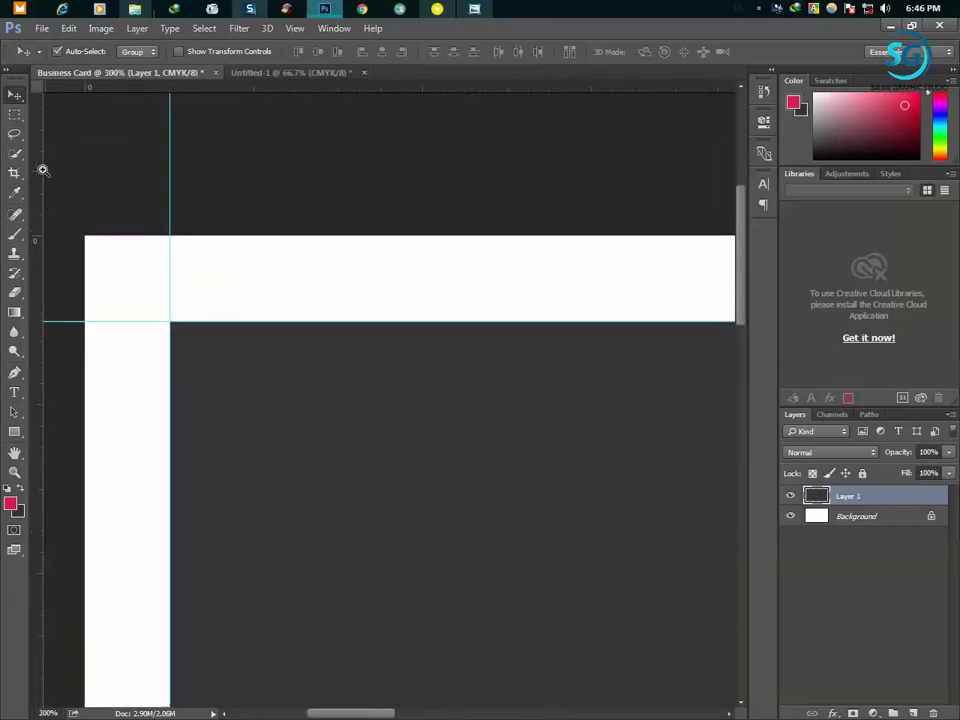
pyautogui.click(15, 115)
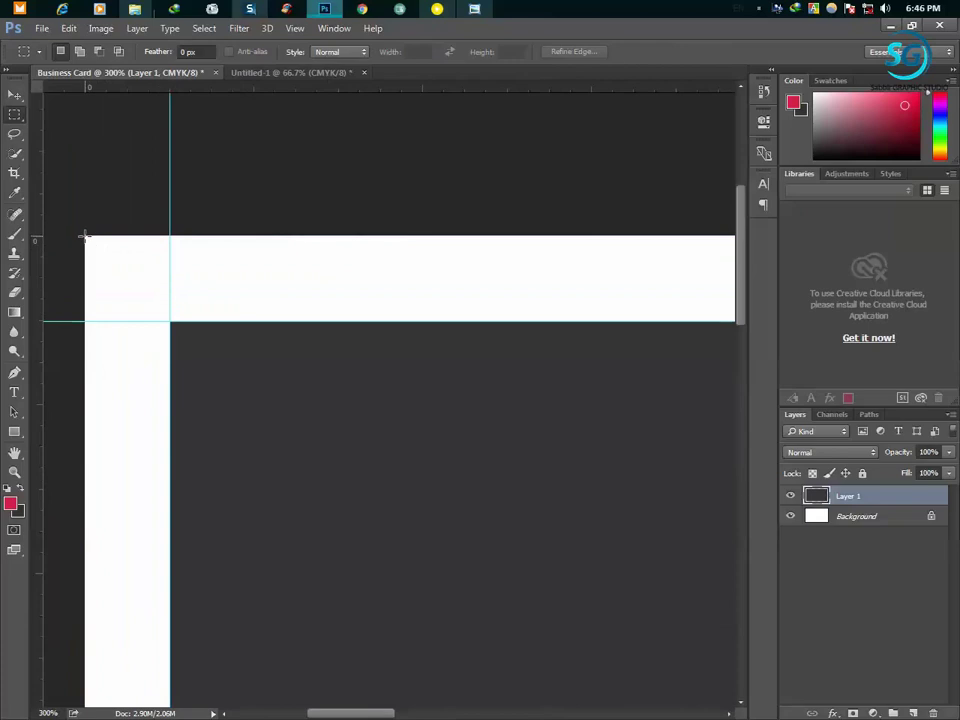
pyautogui.moveTo(85, 236)
pyautogui.mouseDown()
pyautogui.moveTo(171, 306)
pyautogui.moveTo(168, 321)
pyautogui.mouseUp()
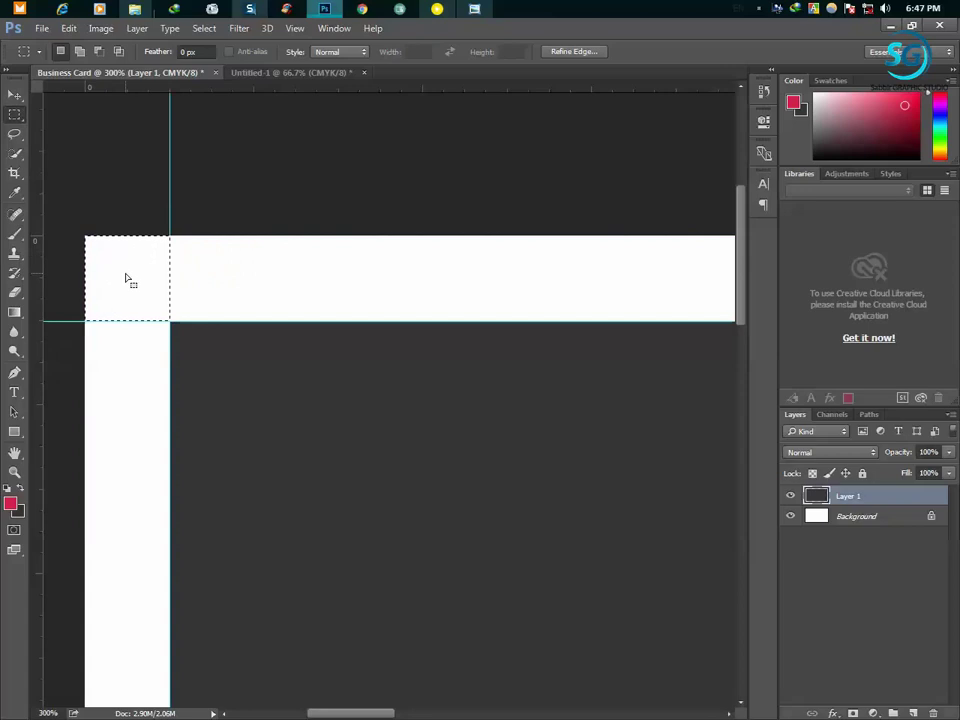
pyautogui.moveTo(125, 278); pyautogui.dragTo(213, 366)
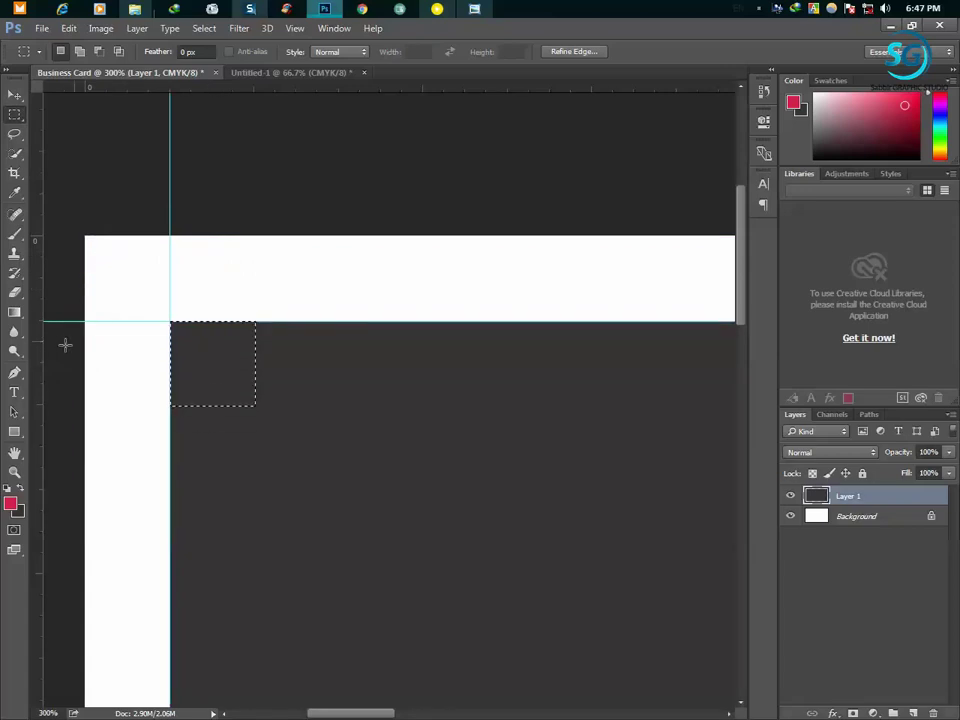
pyautogui.moveTo(40, 345)
pyautogui.mouseDown()
pyautogui.moveTo(278, 401)
pyautogui.moveTo(257, 396)
pyautogui.mouseUp()
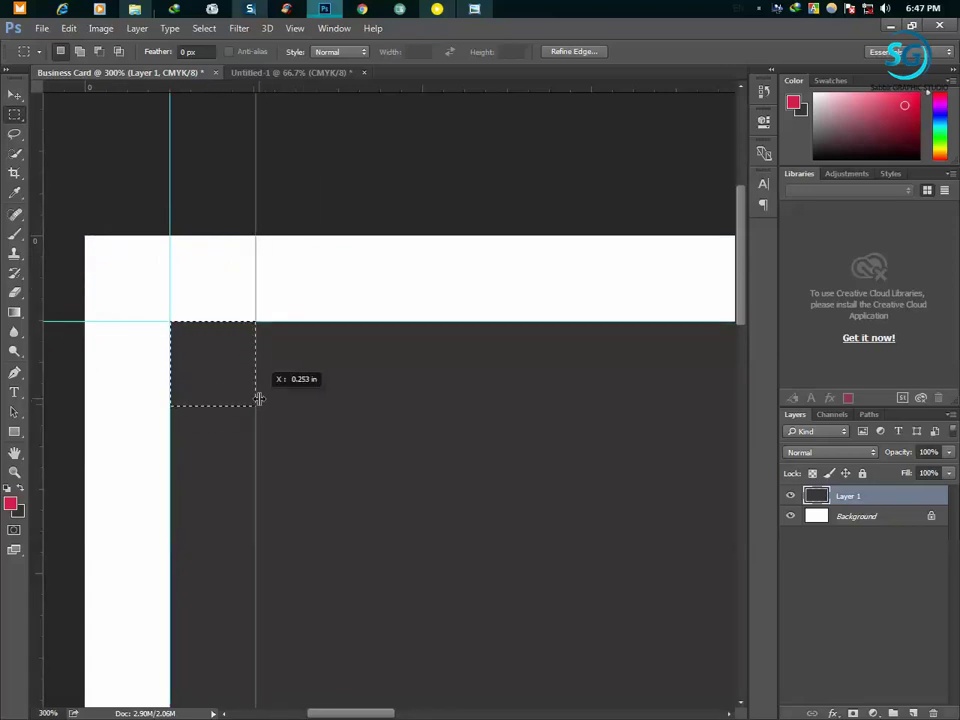
pyautogui.moveTo(311, 92); pyautogui.dragTo(315, 405)
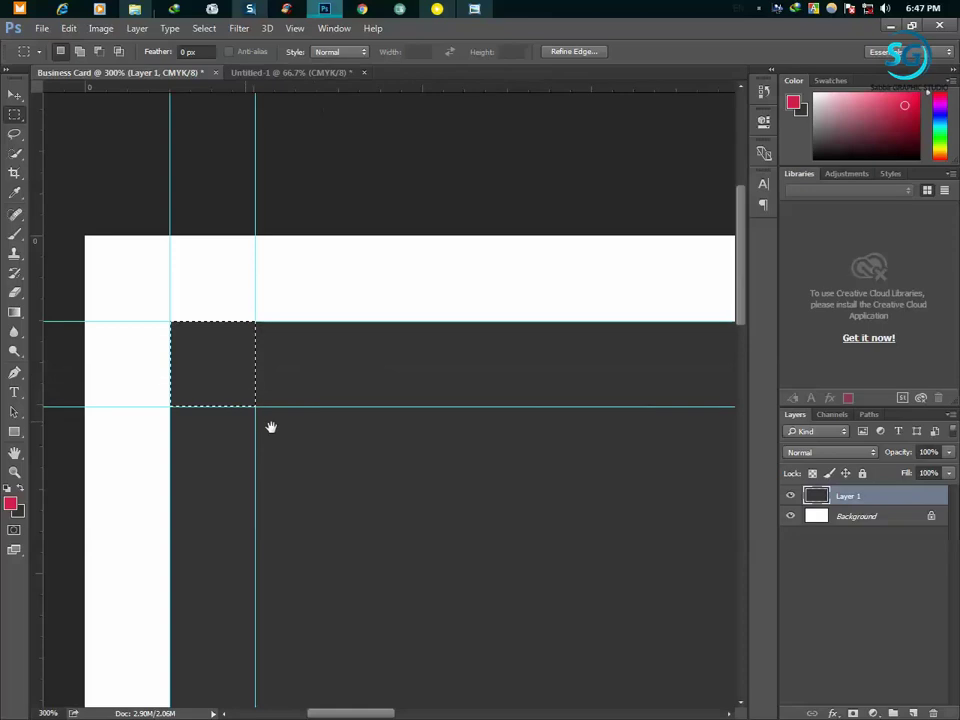
# Move the inset square to the bottom-right corner and add guides at its left and top edges.
pyautogui.hotkey('ctrl', 'd')
pyautogui.keyDown('alt'); pyautogui.click(527, 506); pyautogui.keyUp('alt')
pyautogui.keyDown('alt'); pyautogui.click(527, 506); pyautogui.keyUp('alt')
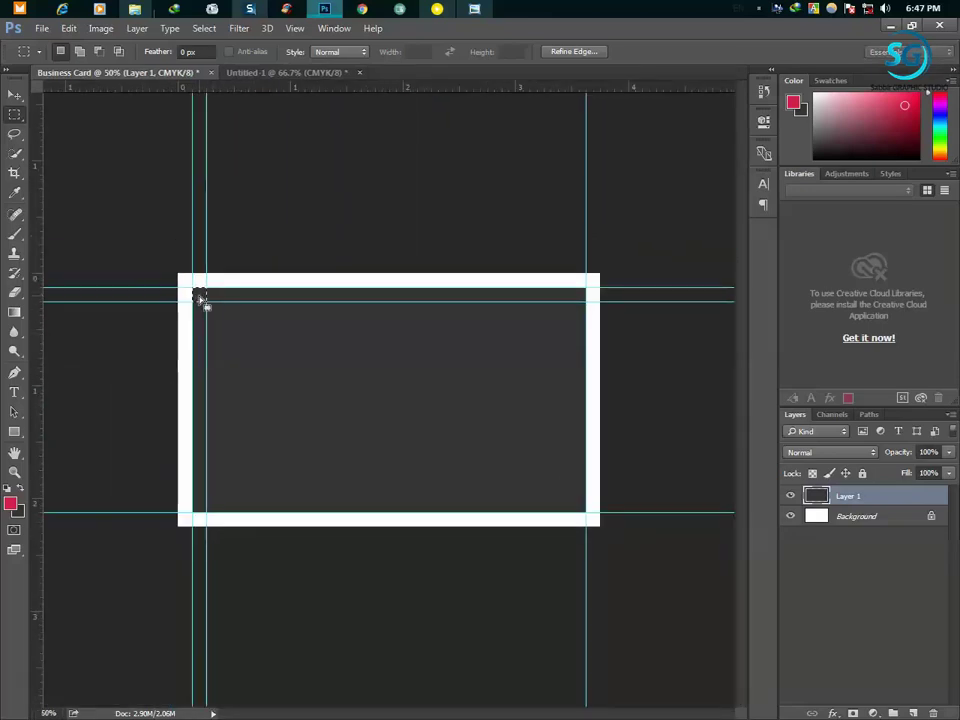
pyautogui.moveTo(199, 295)
pyautogui.mouseDown()
pyautogui.moveTo(538, 508)
pyautogui.moveTo(578, 504)
pyautogui.mouseUp()
pyautogui.keyDown('ctrl'); pyautogui.click(577, 504); pyautogui.keyUp('ctrl')
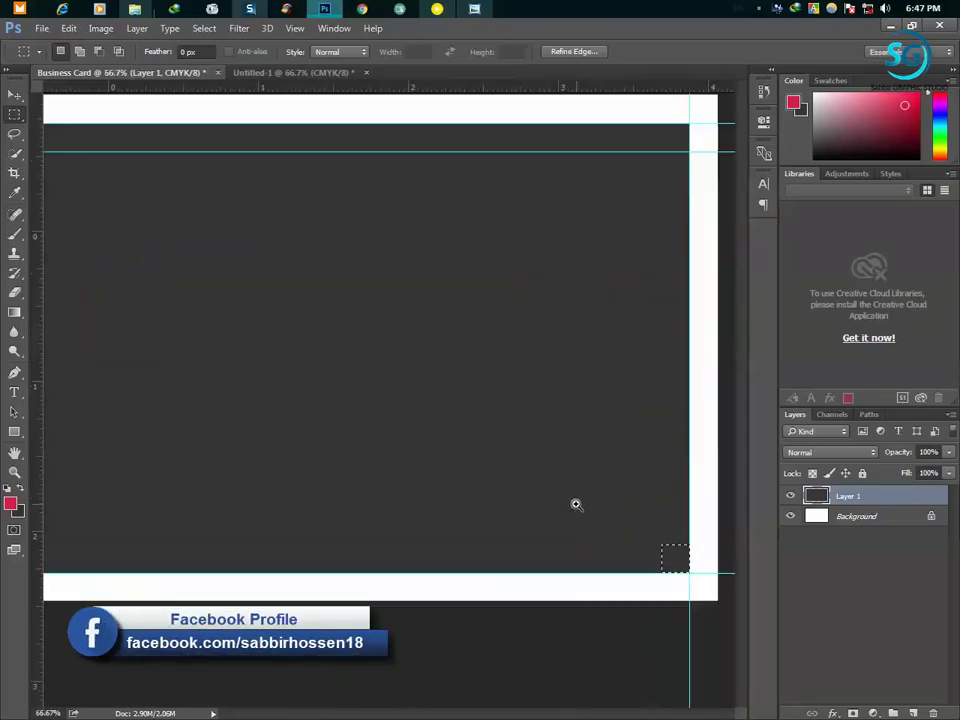
pyautogui.keyDown('ctrl'); pyautogui.click(574, 504); pyautogui.keyUp('ctrl')
pyautogui.moveTo(654, 514); pyautogui.dragTo(317, 381)
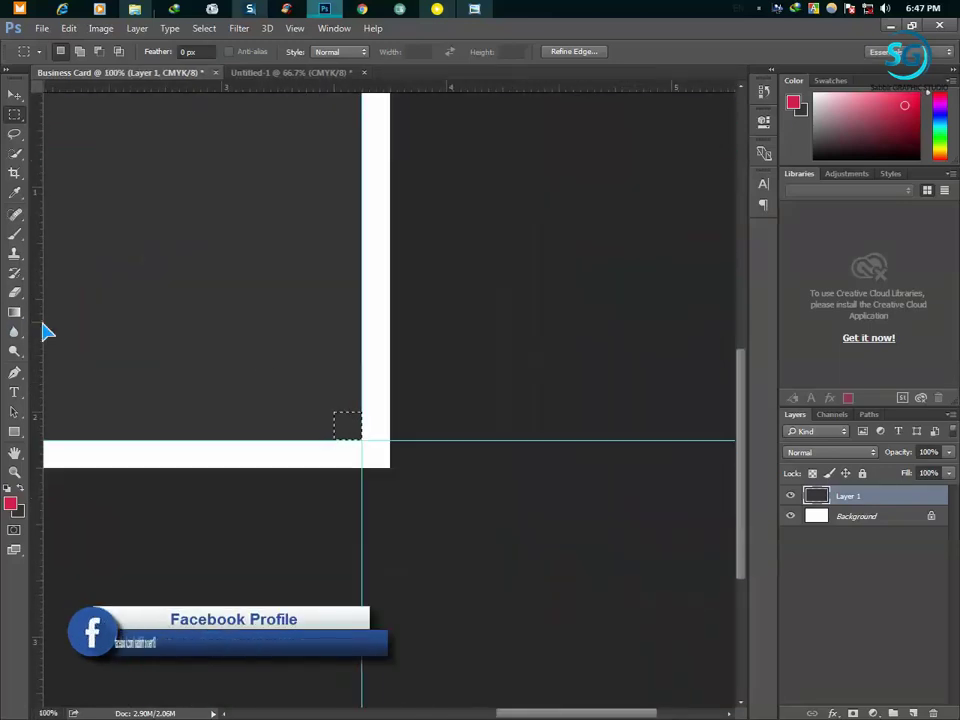
pyautogui.moveTo(43, 328); pyautogui.dragTo(333, 375)
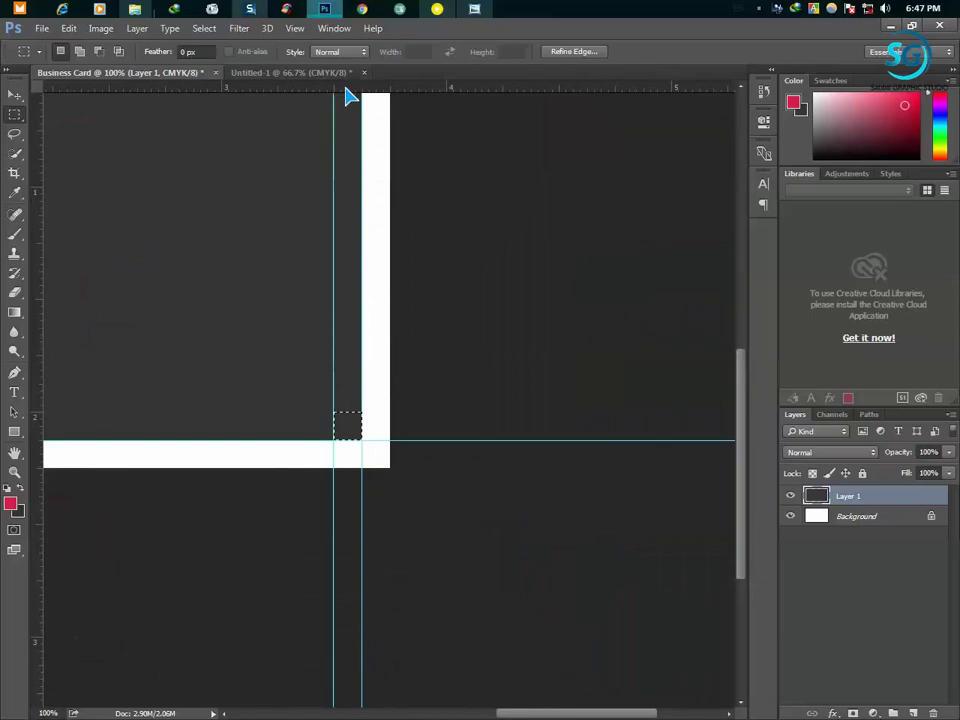
pyautogui.moveTo(349, 88); pyautogui.dragTo(354, 411)
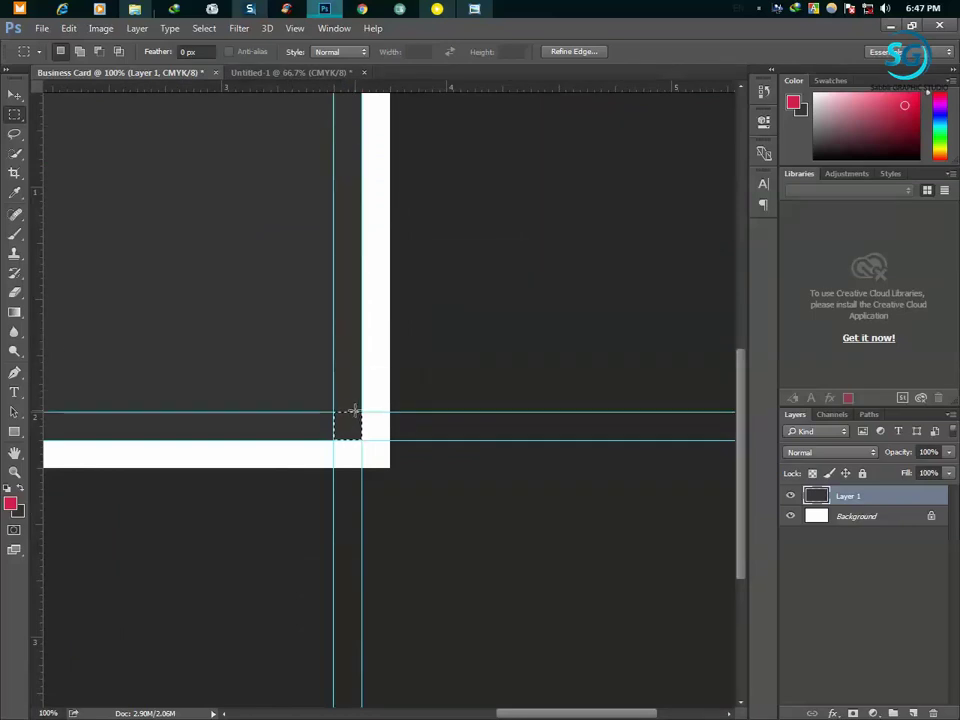
pyautogui.keyDown('alt'); pyautogui.click(354, 411); pyautogui.keyUp('alt')
pyautogui.keyDown('alt'); pyautogui.click(356, 409); pyautogui.keyUp('alt')
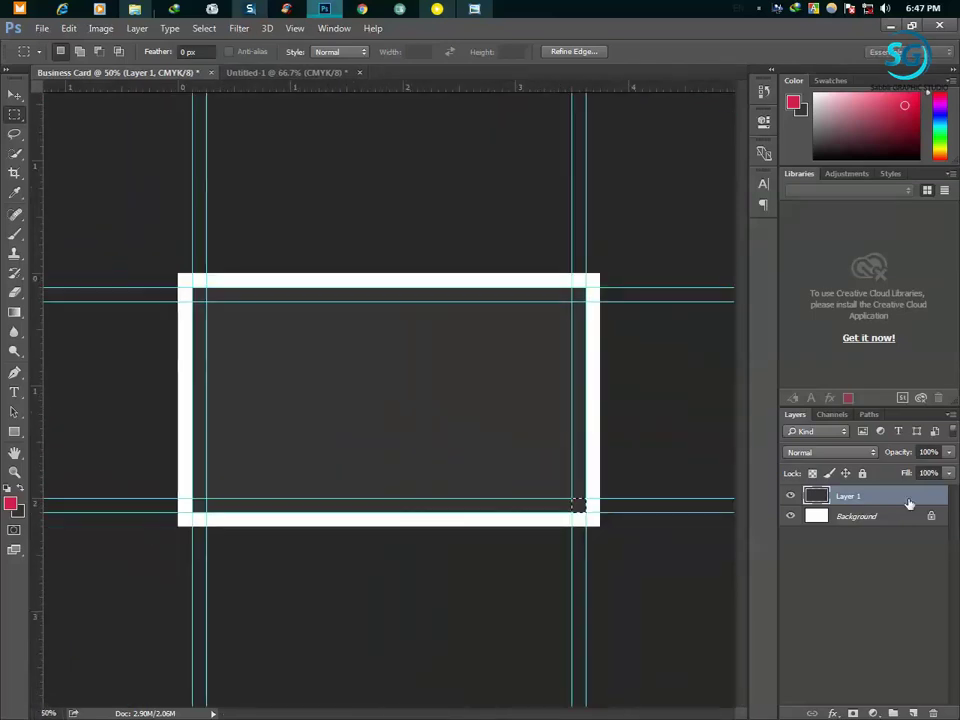
# Delete the dark panel layer, close Untitled-1 unsaved, and clear the leftover selection.
pyautogui.moveTo(908, 497)
pyautogui.mouseDown()
pyautogui.moveTo(948, 673)
pyautogui.moveTo(932, 713)
pyautogui.mouseUp()
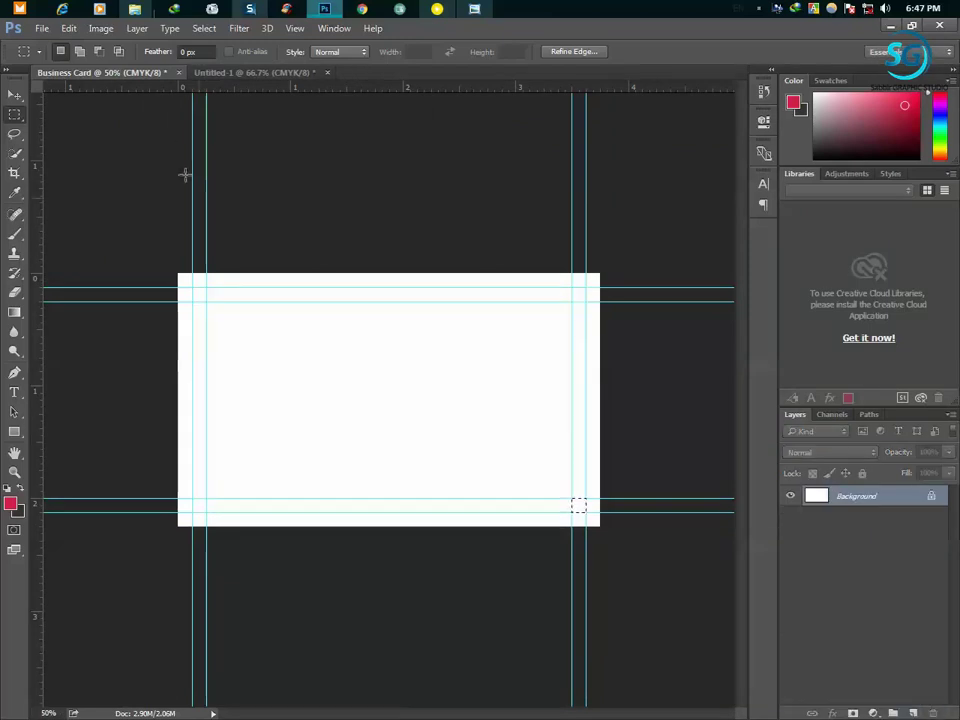
pyautogui.click(327, 72)
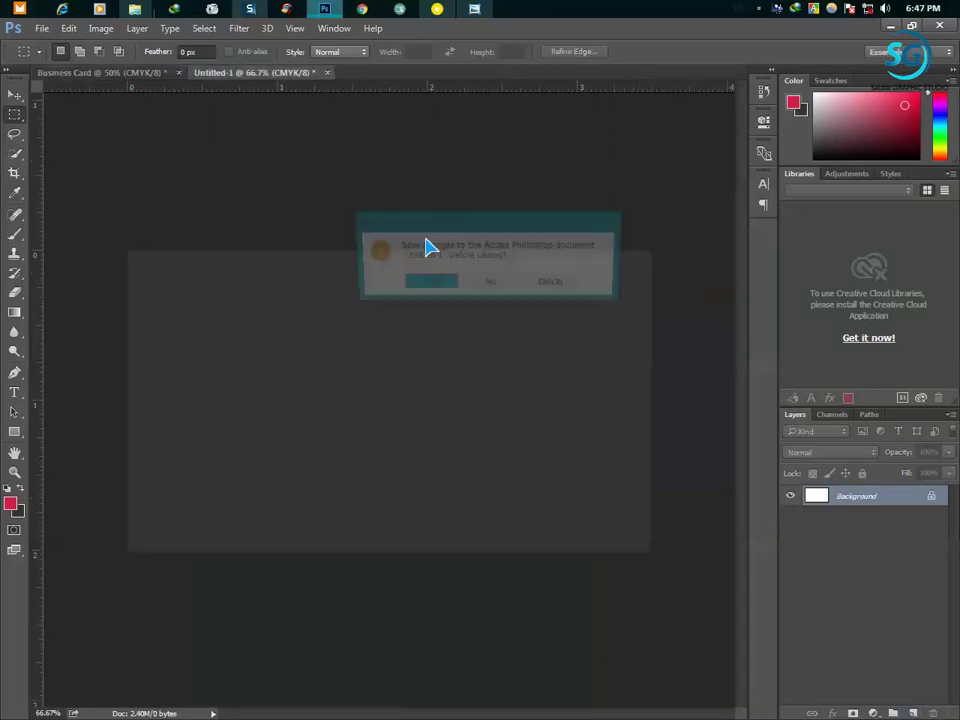
pyautogui.click(491, 286)
pyautogui.click(208, 28)
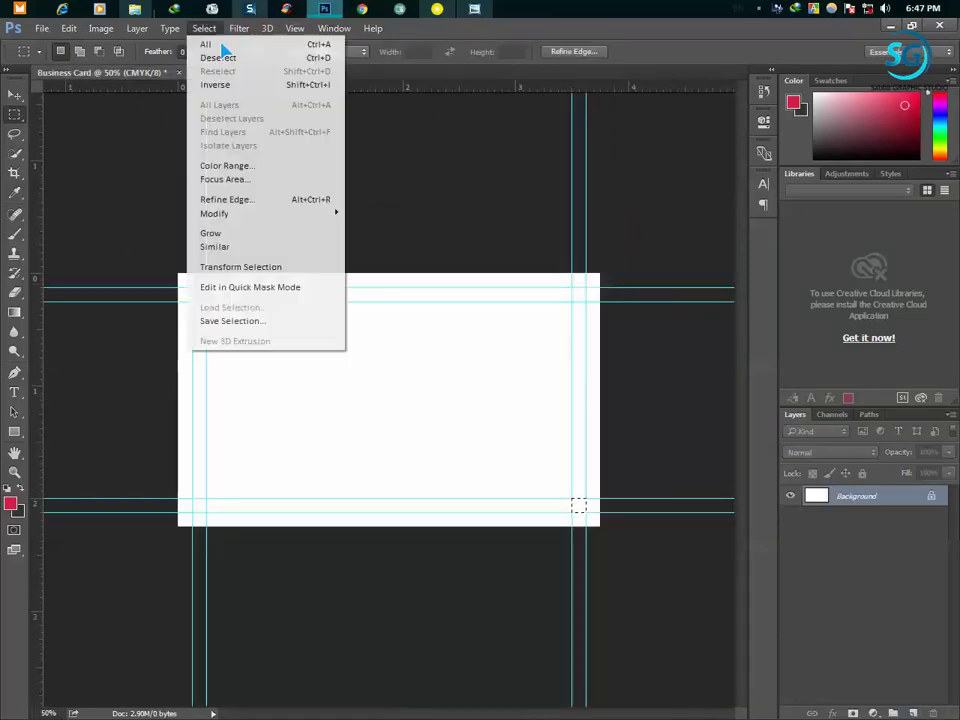
pyautogui.click(237, 60)
pyautogui.hotkey('ctrl', '+')
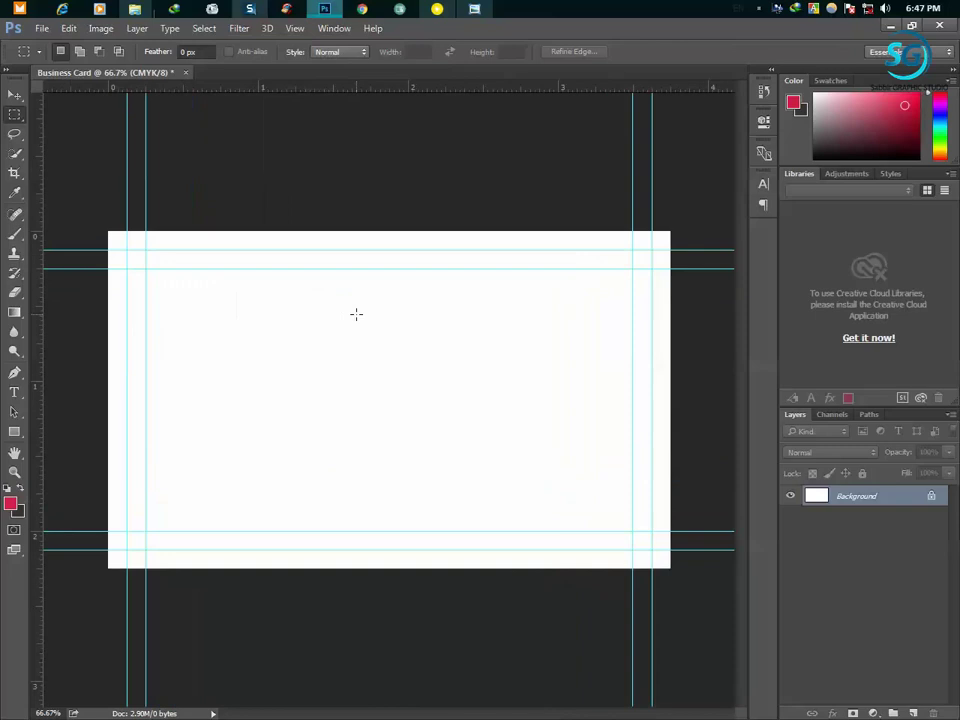
# Draw a red rectangle covering the card's right half.
pyautogui.press('u')
pyautogui.moveTo(432, 208); pyautogui.dragTo(620, 616)
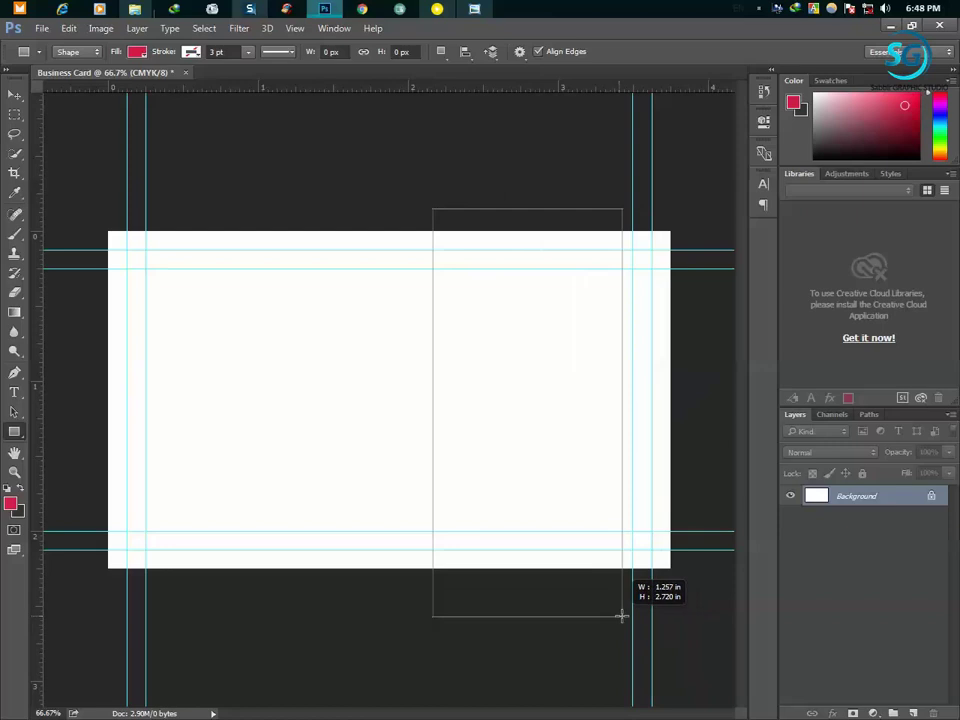
pyautogui.moveTo(620, 616); pyautogui.dragTo(665, 616)
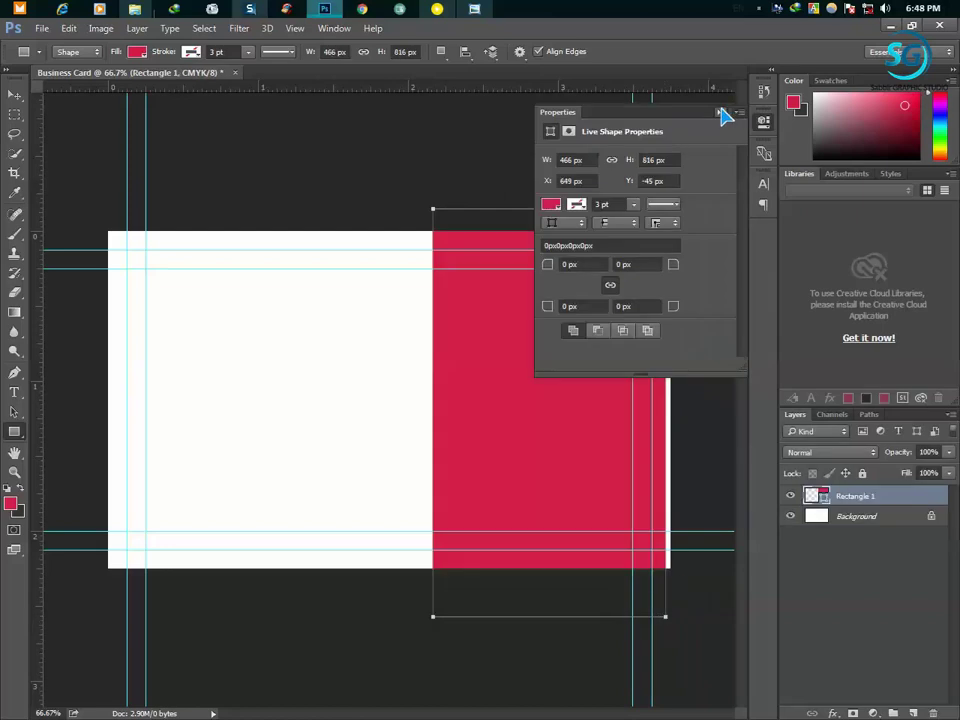
pyautogui.click(738, 112)
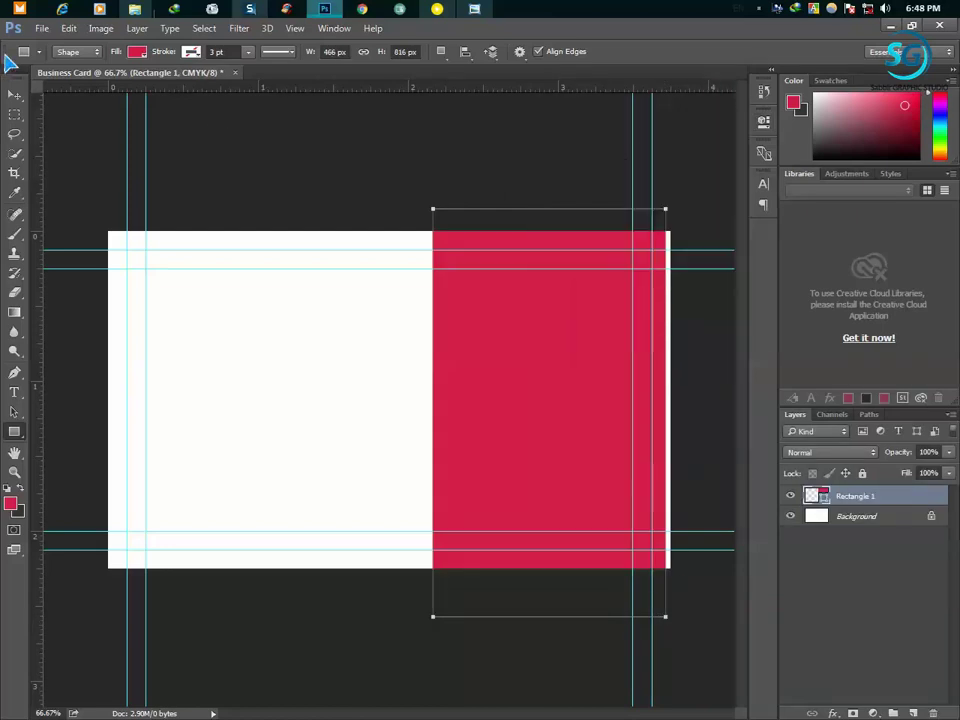
# Move the red rectangle left and narrow it with Free Transform into a vertical band.
pyautogui.click(15, 94)
pyautogui.moveTo(604, 370)
pyautogui.mouseDown()
pyautogui.moveTo(514, 366)
pyautogui.moveTo(531, 368)
pyautogui.mouseUp()
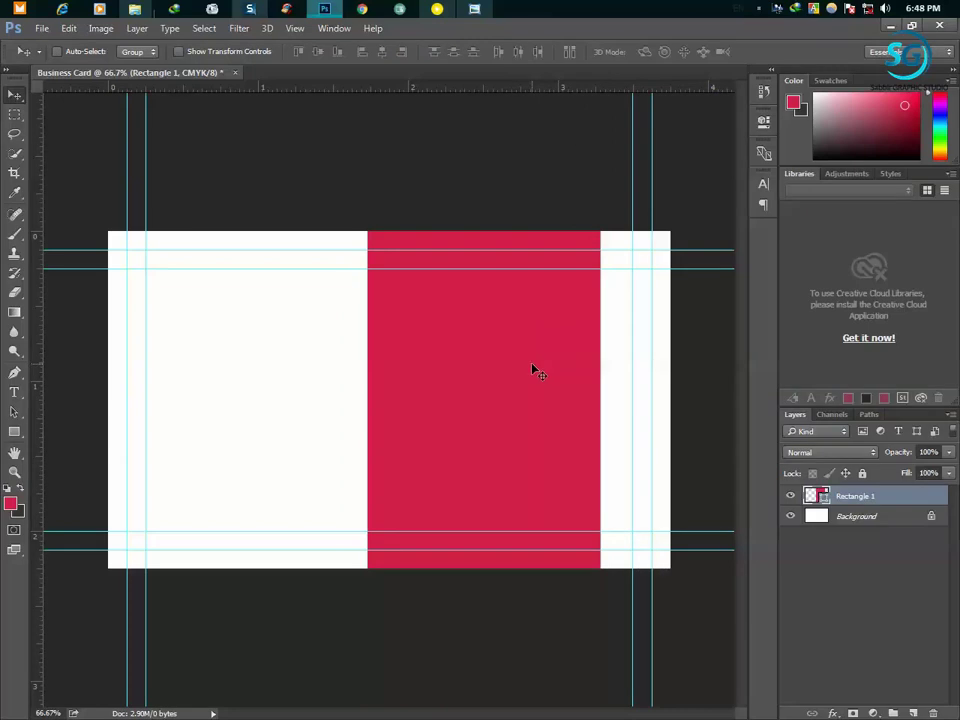
pyautogui.hotkey('ctrl', 't')
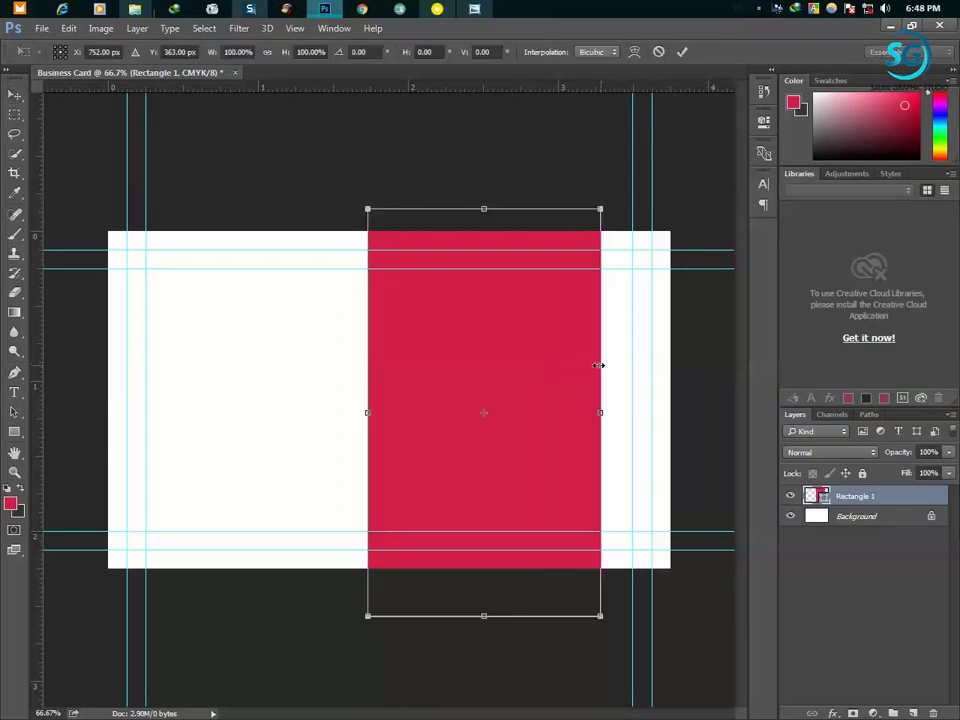
pyautogui.moveTo(598, 365); pyautogui.dragTo(589, 364)
pyautogui.moveTo(529, 366); pyautogui.dragTo(557, 367)
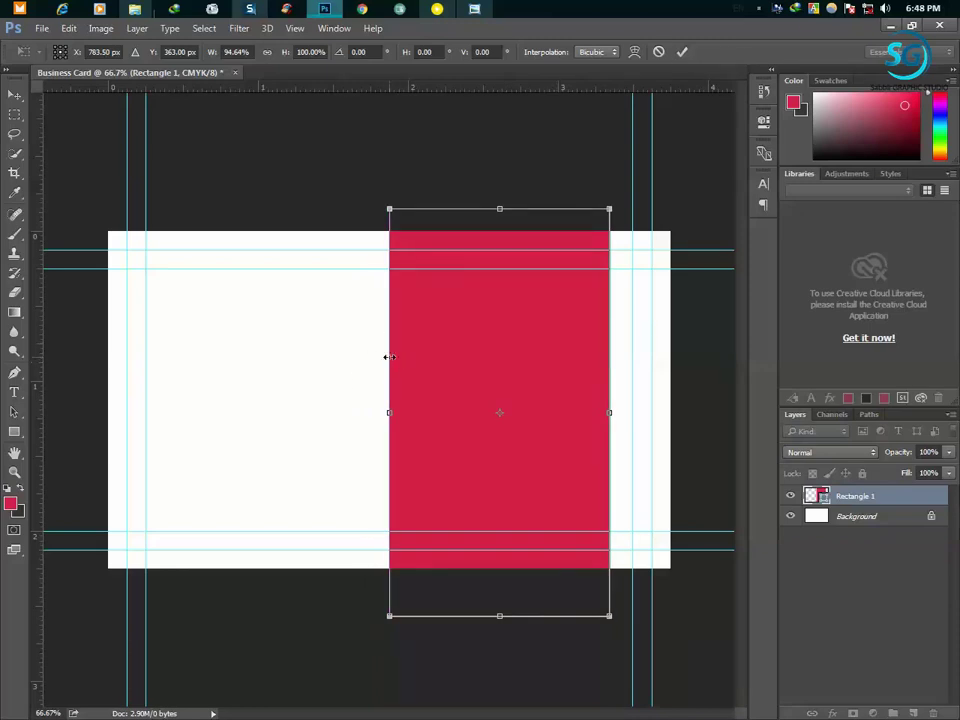
pyautogui.click(682, 51)
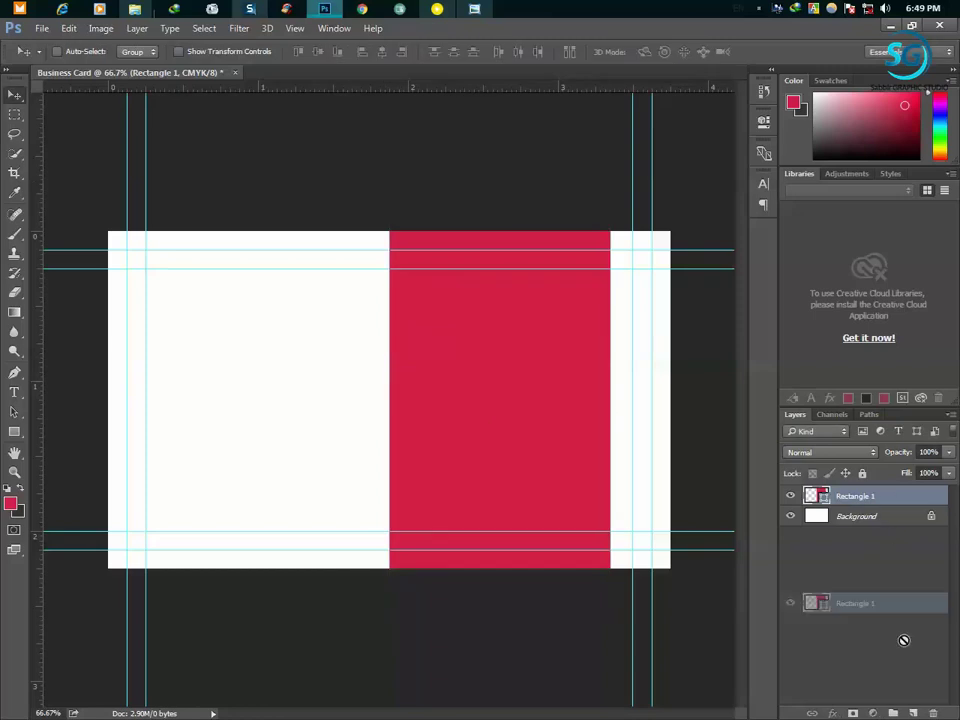
# Duplicate Rectangle 1, fill the copy near-black, and place it beneath the red band, nudged left.
pyautogui.moveTo(891, 500); pyautogui.dragTo(912, 712)
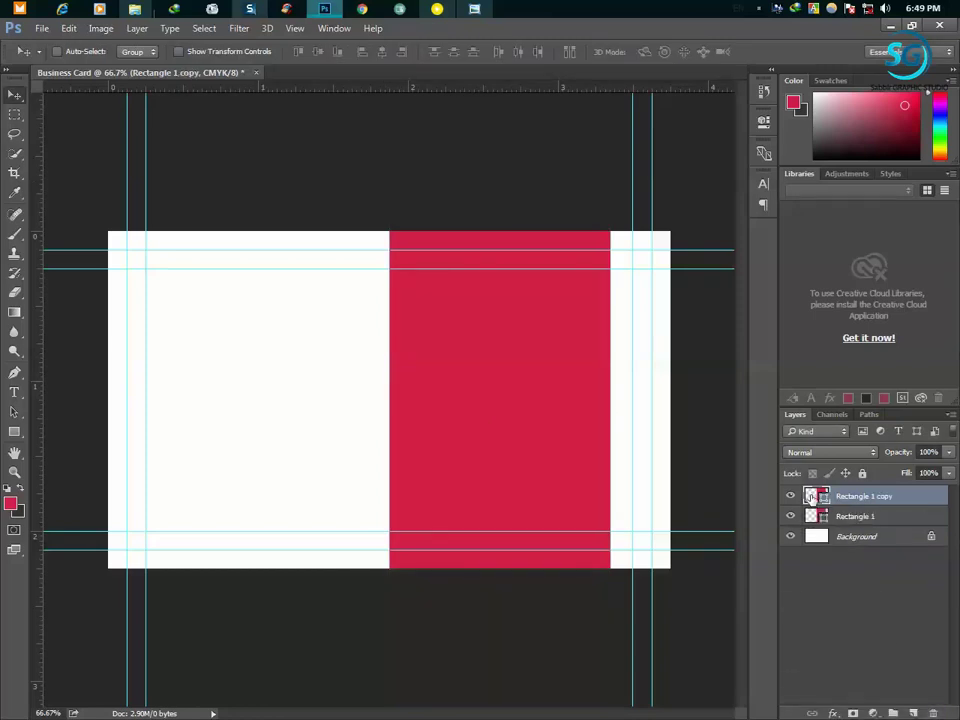
pyautogui.doubleClick(812, 497)
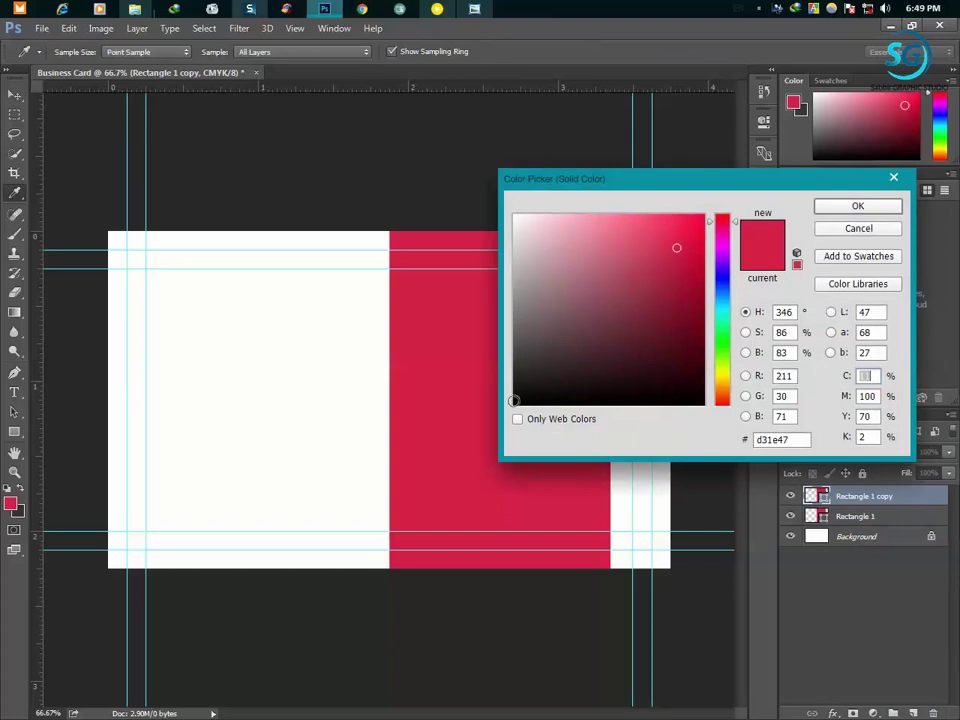
pyautogui.click(515, 397)
pyautogui.click(866, 208)
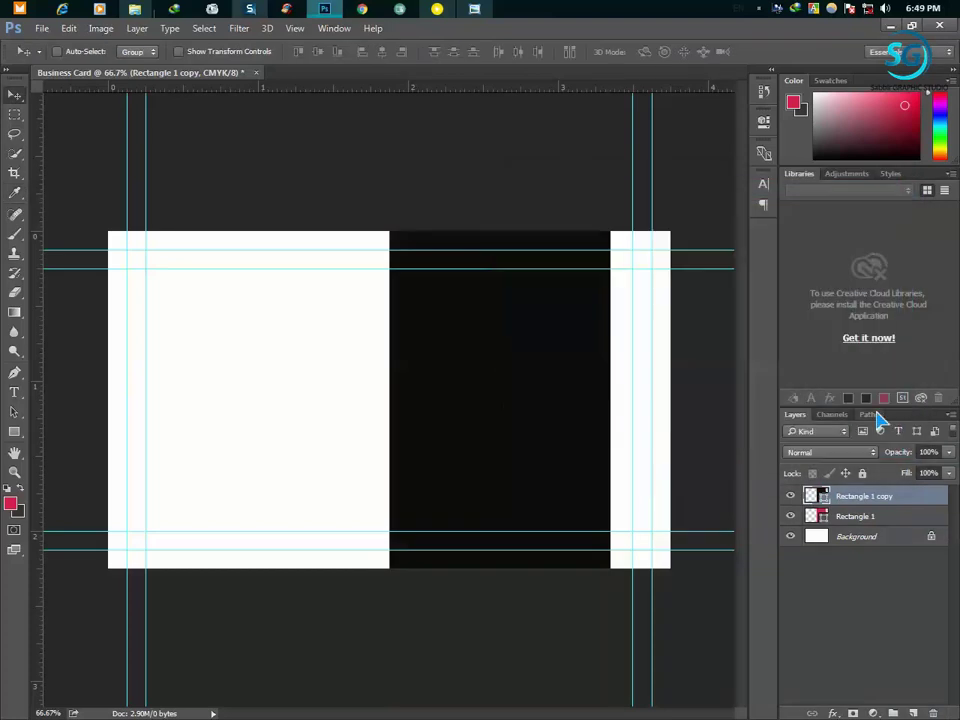
pyautogui.press('Left')
pyautogui.press('Left')
pyautogui.press('Left')
pyautogui.press('Left')
pyautogui.press('Left')
pyautogui.press('Left')
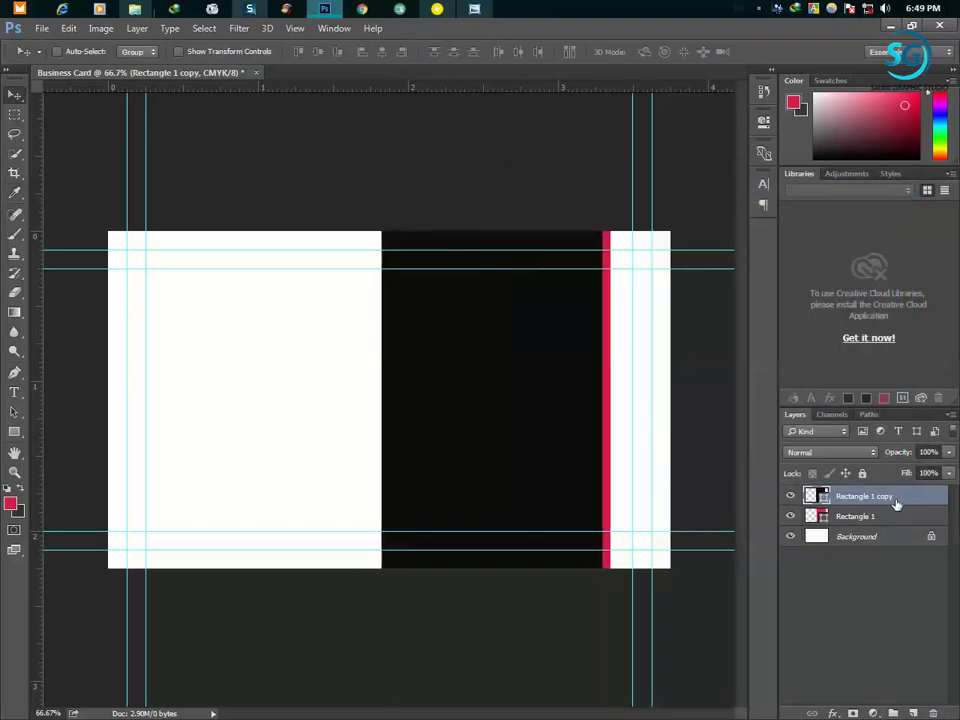
pyautogui.moveTo(921, 497); pyautogui.dragTo(906, 524)
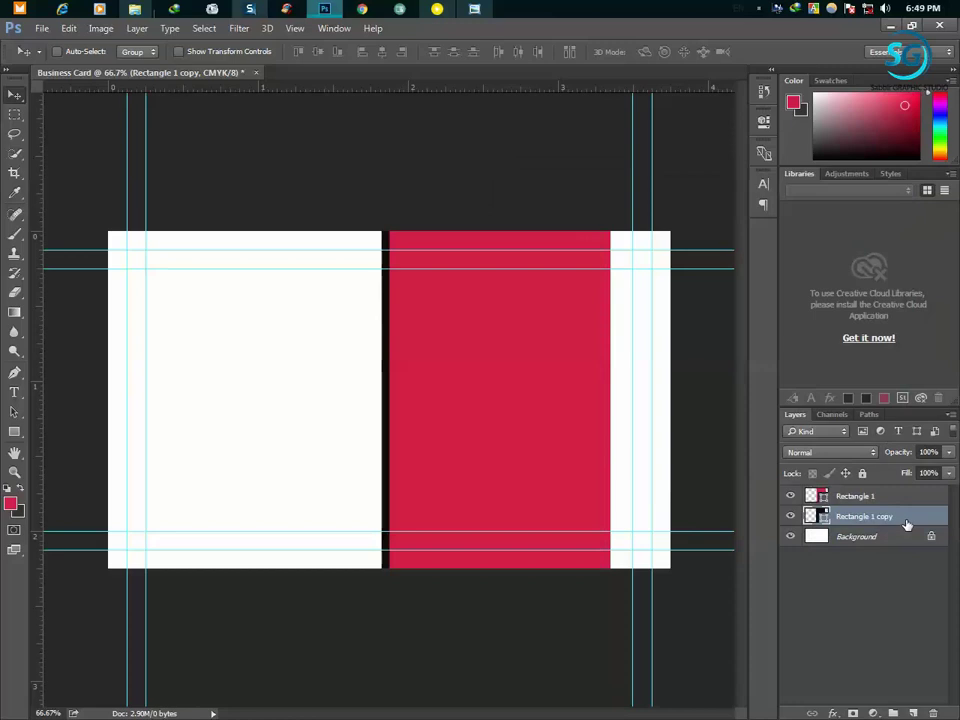
pyautogui.press('Left')
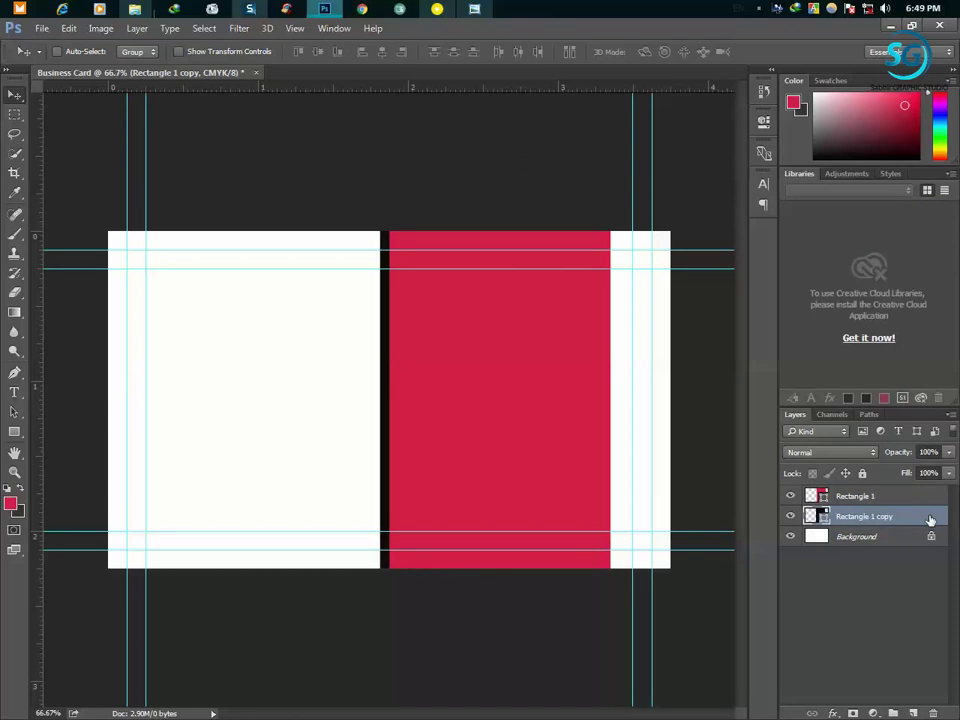
# Give the black strip a diagonal-striped Pattern Overlay with adjusted pattern scale.
pyautogui.doubleClick(930, 520)
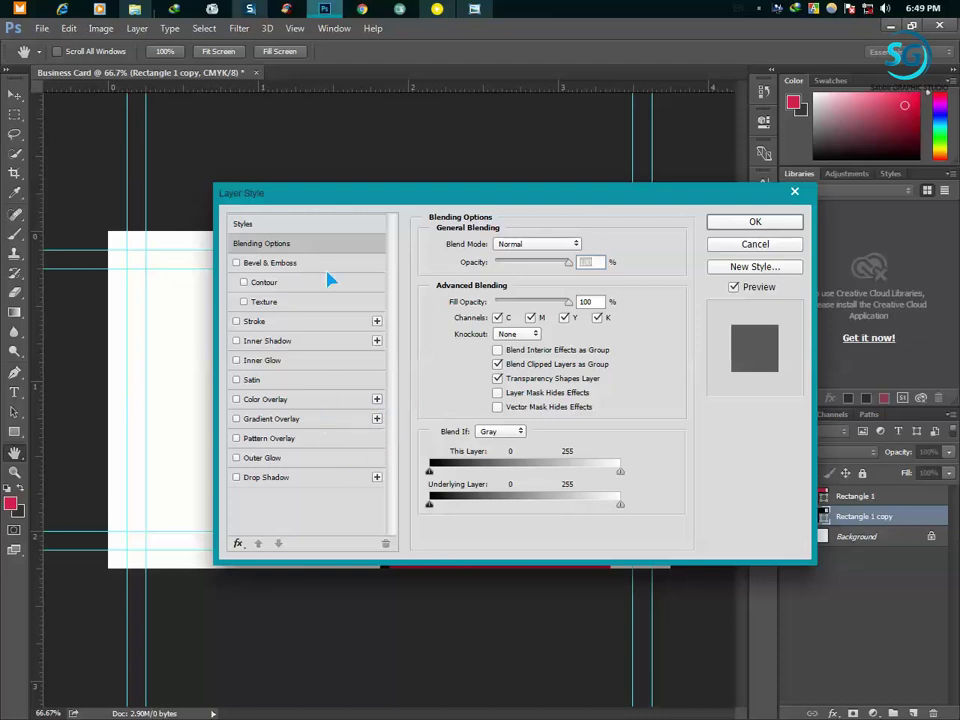
pyautogui.moveTo(395, 200); pyautogui.dragTo(690, 200)
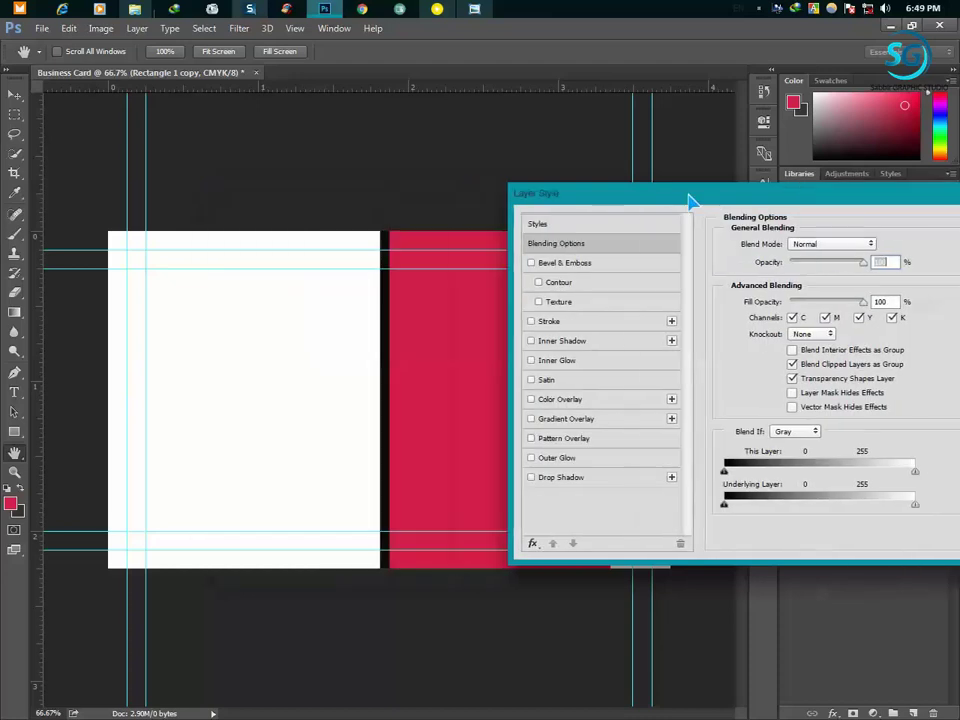
pyautogui.click(607, 438)
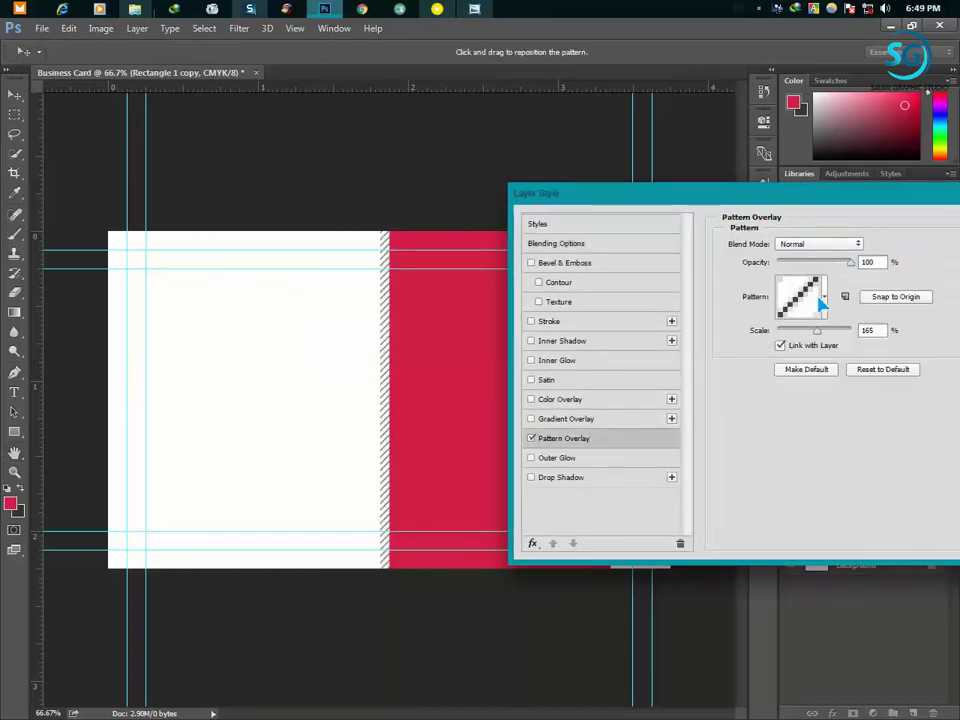
pyautogui.moveTo(815, 333); pyautogui.dragTo(818, 335)
pyautogui.moveTo(882, 198); pyautogui.dragTo(806, 217)
# Apply the stripe overlay, recolour Rectangle 1 to #353535, and draw a thin bar on the white half.
pyautogui.click(928, 240)
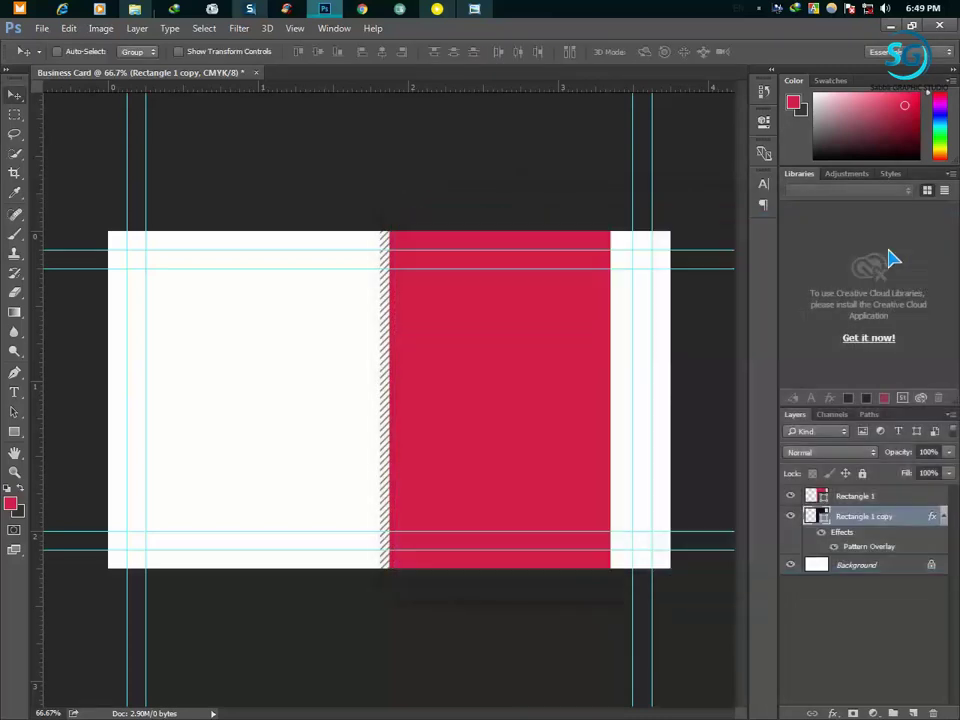
pyautogui.click(912, 497)
pyautogui.doubleClick(817, 496)
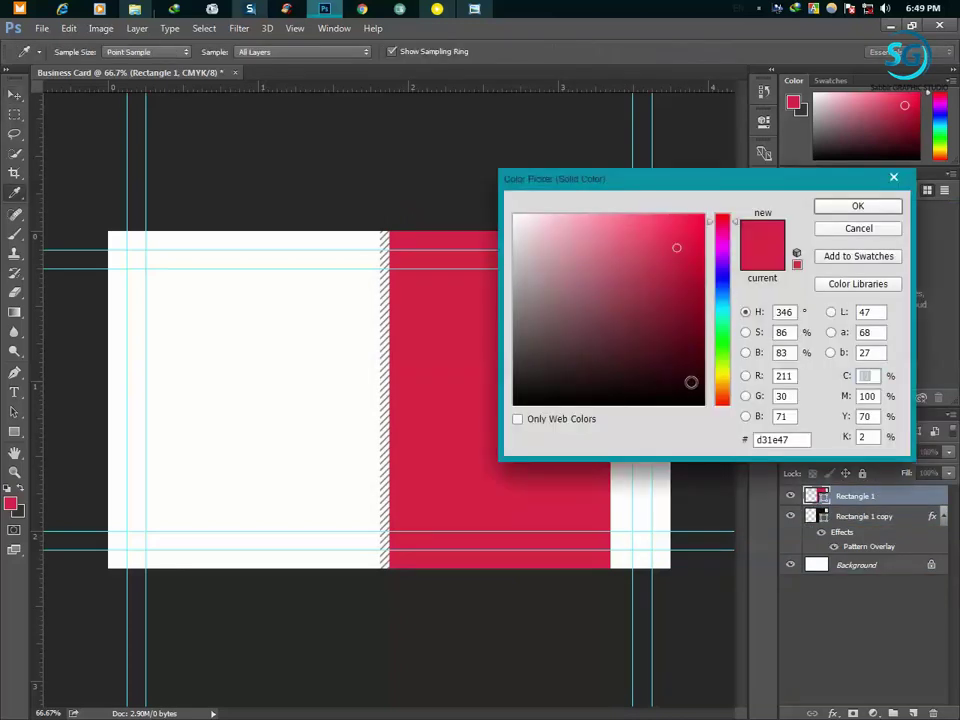
pyautogui.click(27, 505)
pyautogui.click(857, 207)
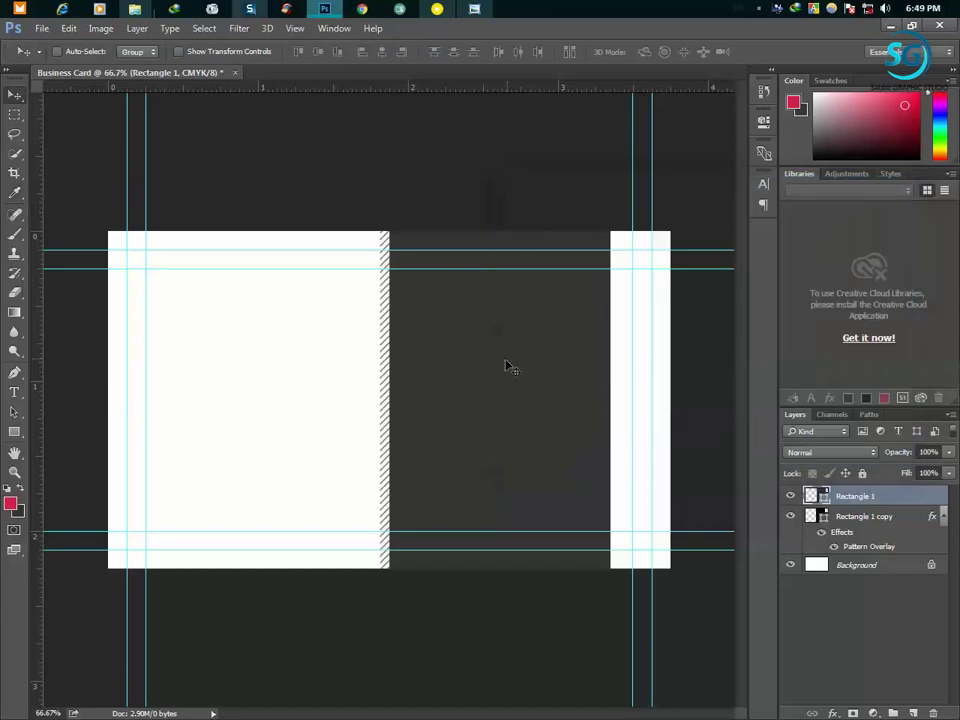
pyautogui.click(14, 432)
pyautogui.moveTo(260, 311)
pyautogui.mouseDown()
pyautogui.moveTo(270, 480)
pyautogui.moveTo(278, 453)
pyautogui.moveTo(269, 456)
pyautogui.mouseUp()
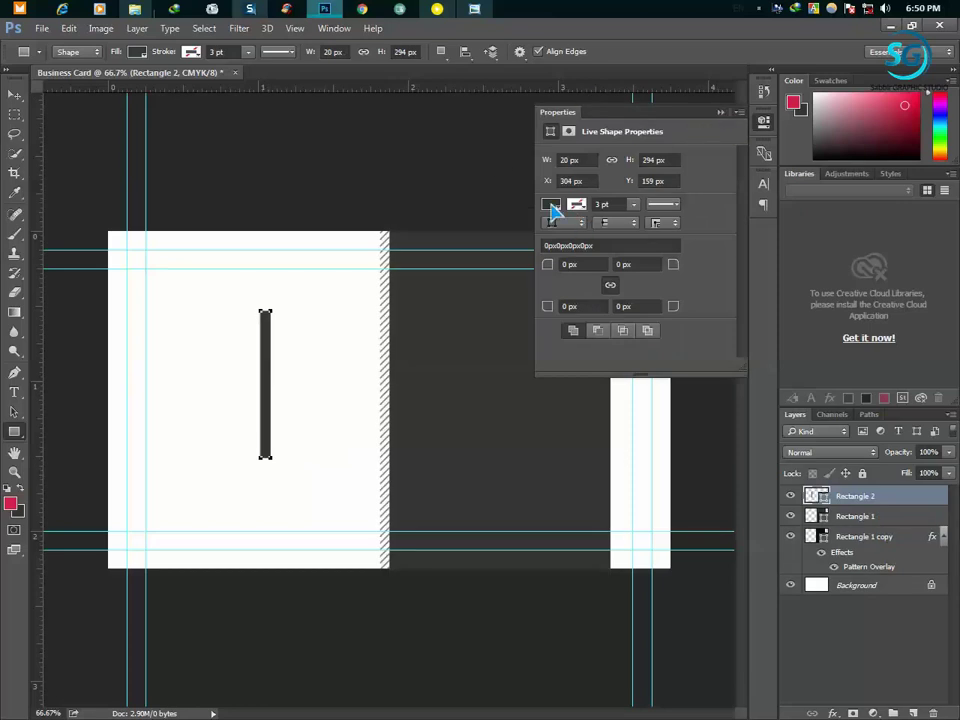
# Make the thin bar red and move it over the striped strip at the card's top edge.
pyautogui.click(551, 204)
pyautogui.click(566, 280)
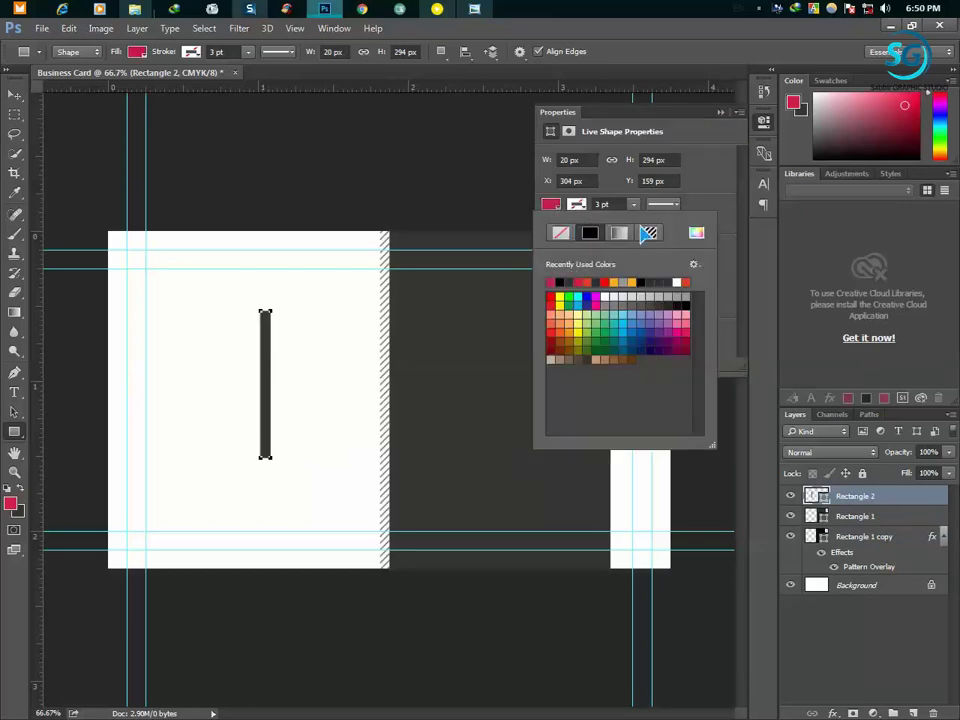
pyautogui.click(720, 112)
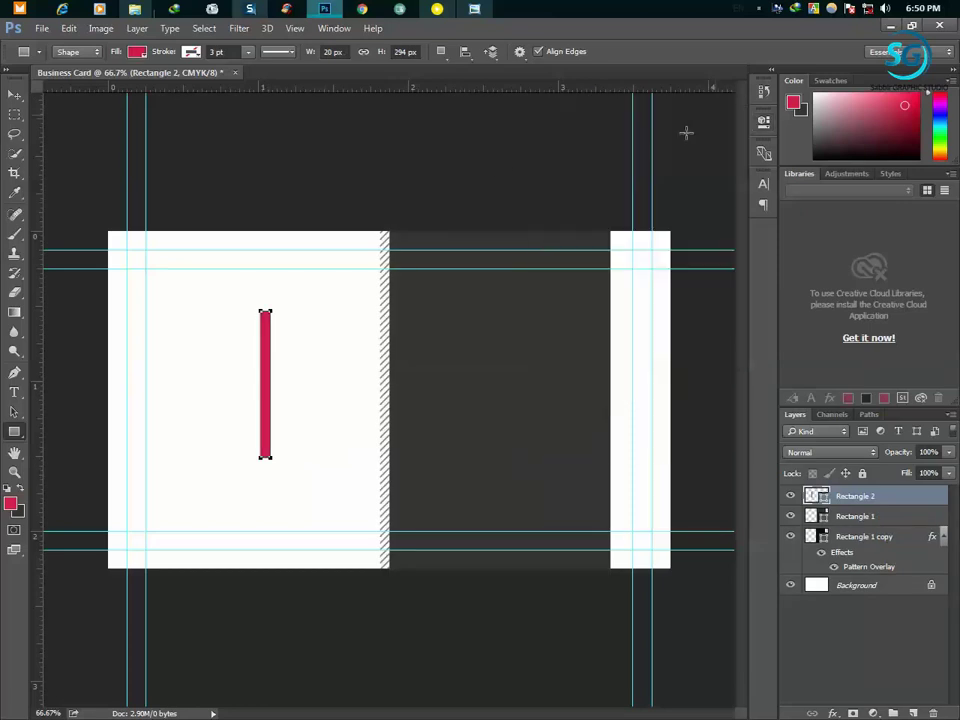
pyautogui.click(15, 94)
pyautogui.moveTo(268, 408); pyautogui.dragTo(384, 280)
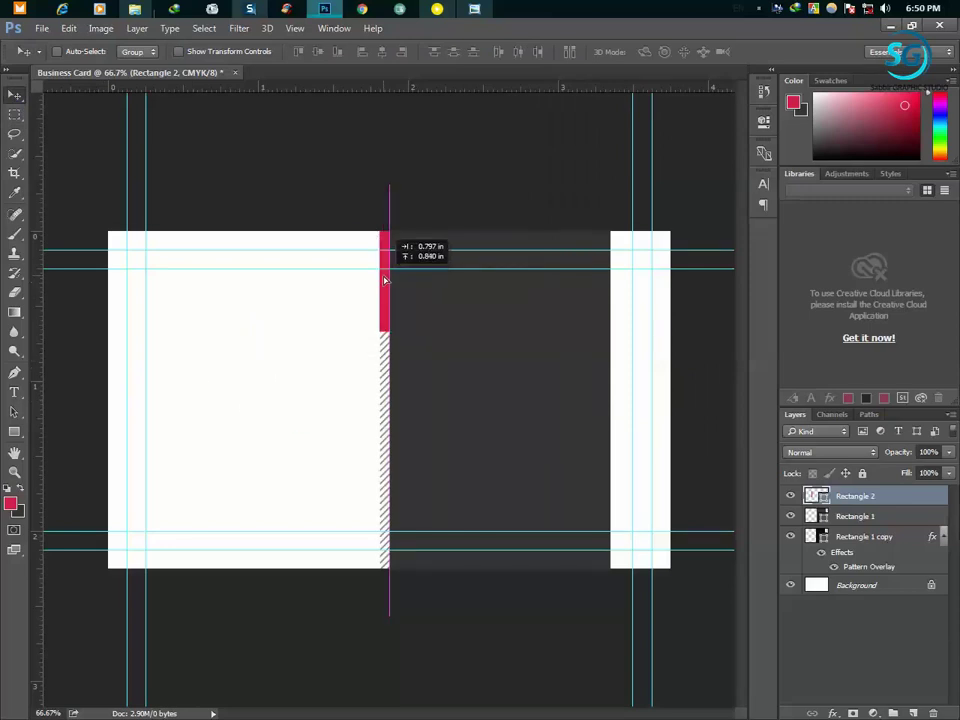
pyautogui.moveTo(384, 280)
pyautogui.mouseDown()
pyautogui.moveTo(387, 259)
pyautogui.moveTo(390, 267)
pyautogui.mouseUp()
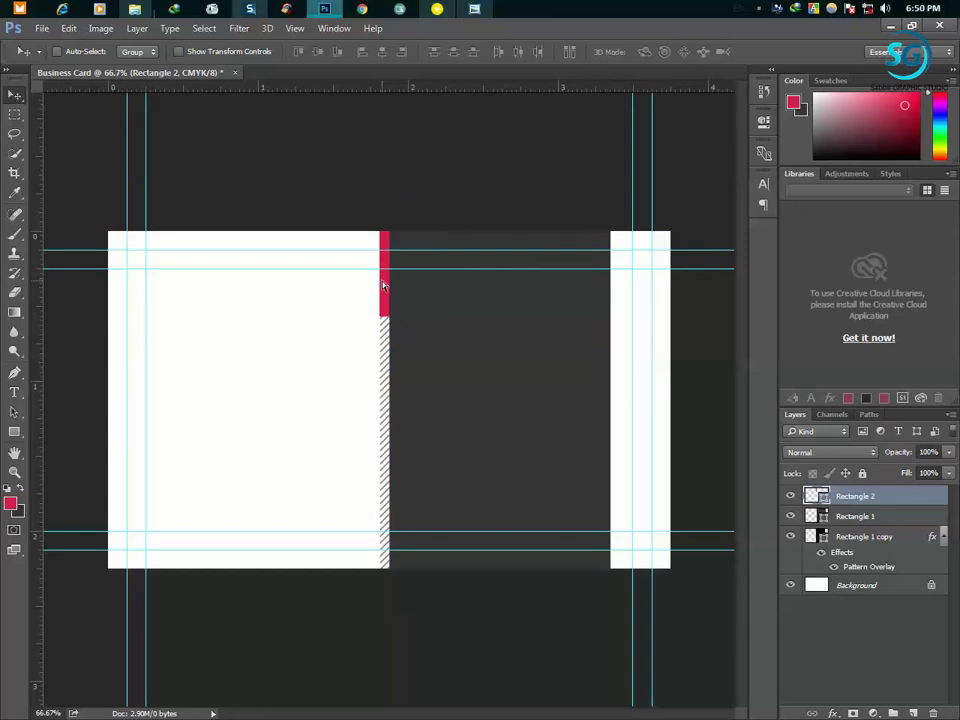
# Duplicate the red bar and position the copy at the bottom, meeting the stripes.
pyautogui.moveTo(934, 495); pyautogui.dragTo(911, 713)
pyautogui.moveTo(387, 289)
pyautogui.mouseDown()
pyautogui.moveTo(386, 610)
pyautogui.moveTo(388, 596)
pyautogui.mouseUp()
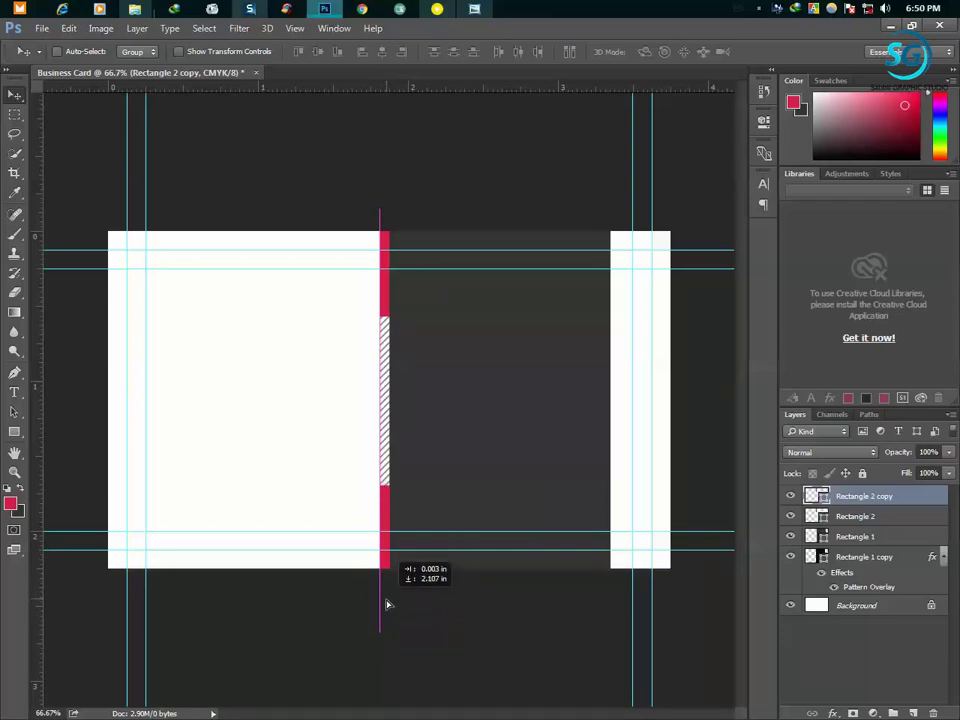
pyautogui.moveTo(388, 596); pyautogui.dragTo(390, 599)
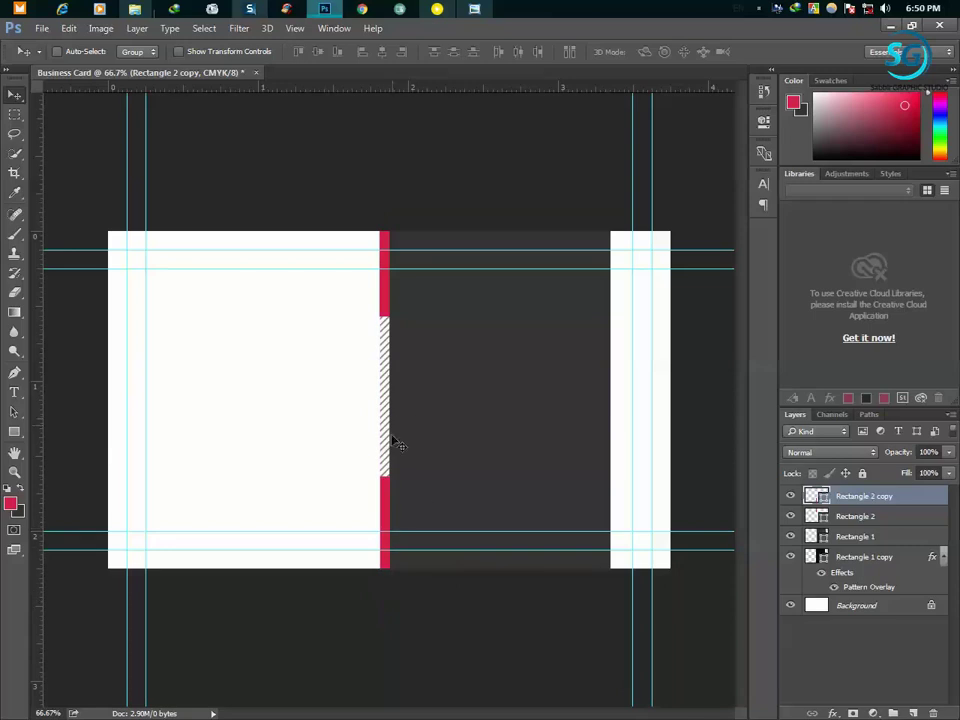
pyautogui.moveTo(388, 495)
pyautogui.mouseDown()
pyautogui.moveTo(386, 511)
pyautogui.moveTo(386, 485)
pyautogui.mouseUp()
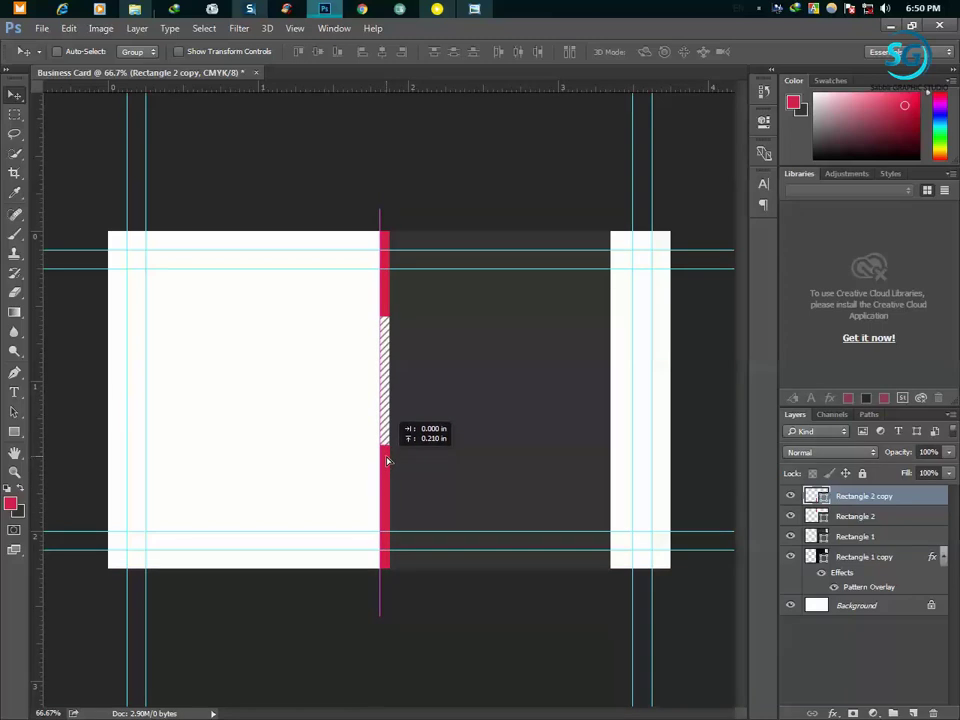
pyautogui.moveTo(388, 480)
pyautogui.mouseDown()
pyautogui.moveTo(386, 512)
pyautogui.moveTo(388, 482)
pyautogui.moveTo(387, 497)
pyautogui.mouseUp()
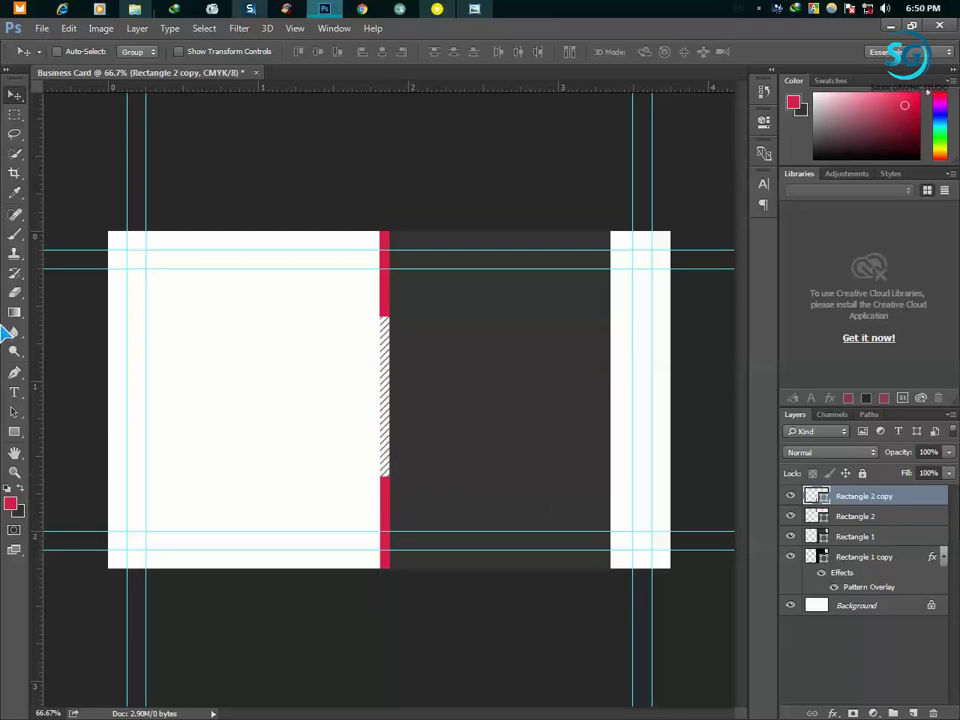
pyautogui.click(14, 431)
# Draw a long red bar across the dark panel, scale it to about 135% height, and raise it slightly.
pyautogui.moveTo(361, 359)
pyautogui.mouseDown()
pyautogui.moveTo(687, 409)
pyautogui.moveTo(685, 394)
pyautogui.mouseUp()
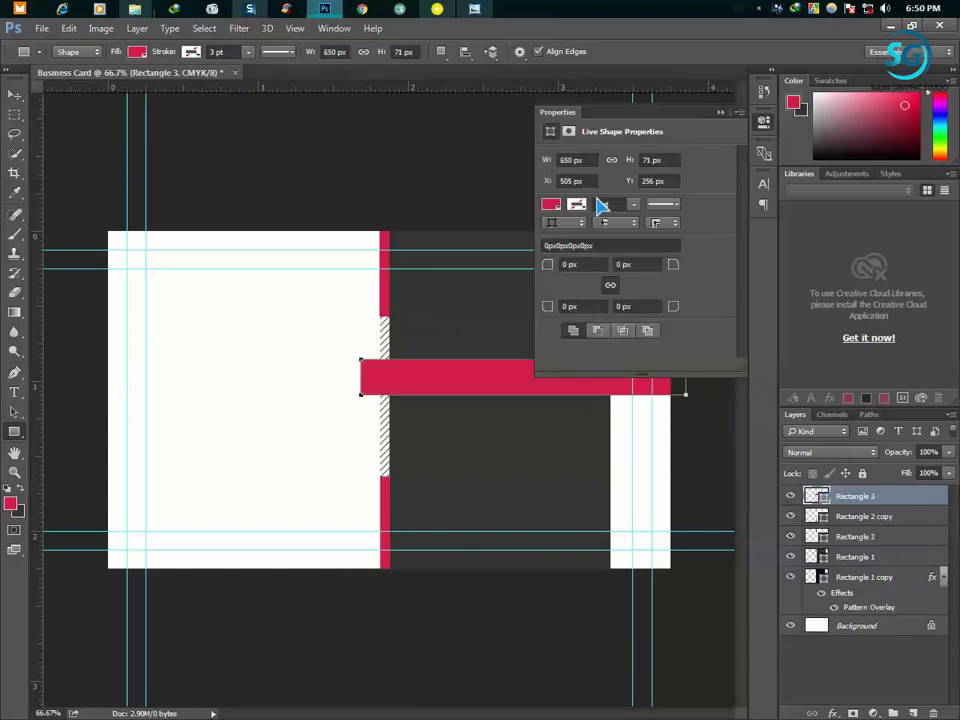
pyautogui.click(12, 94)
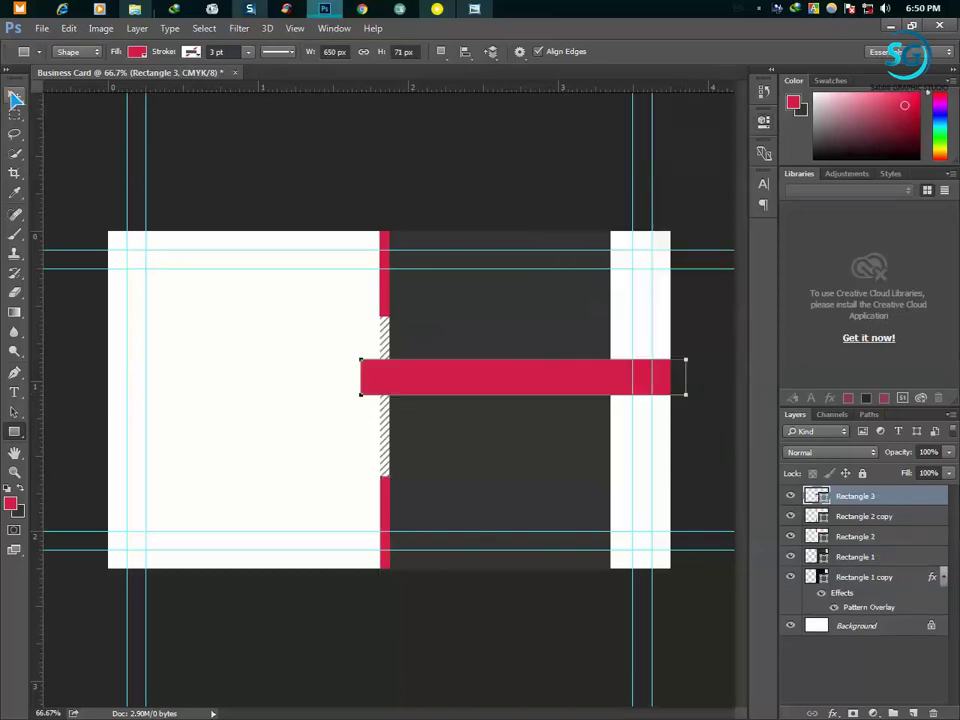
pyautogui.moveTo(530, 378); pyautogui.dragTo(538, 387)
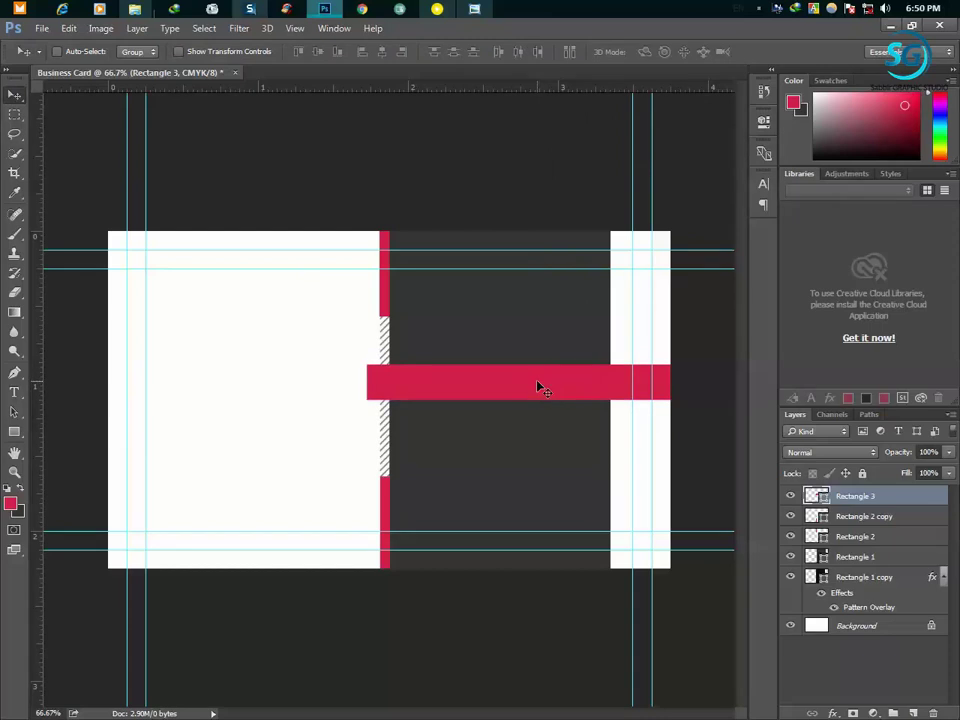
pyautogui.click(66, 28)
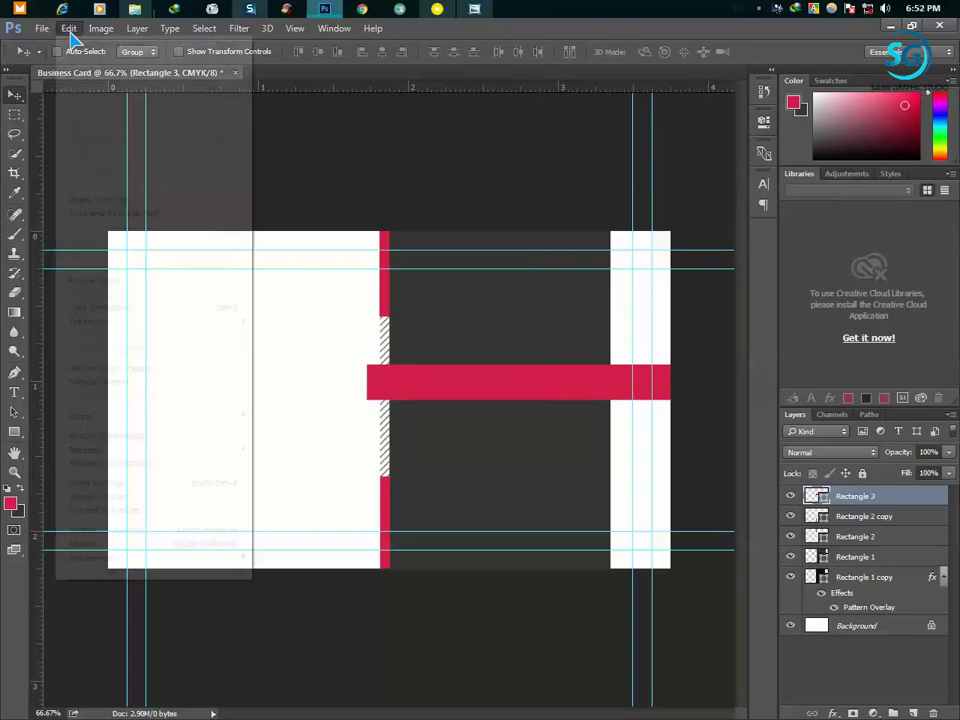
pyautogui.click(111, 304)
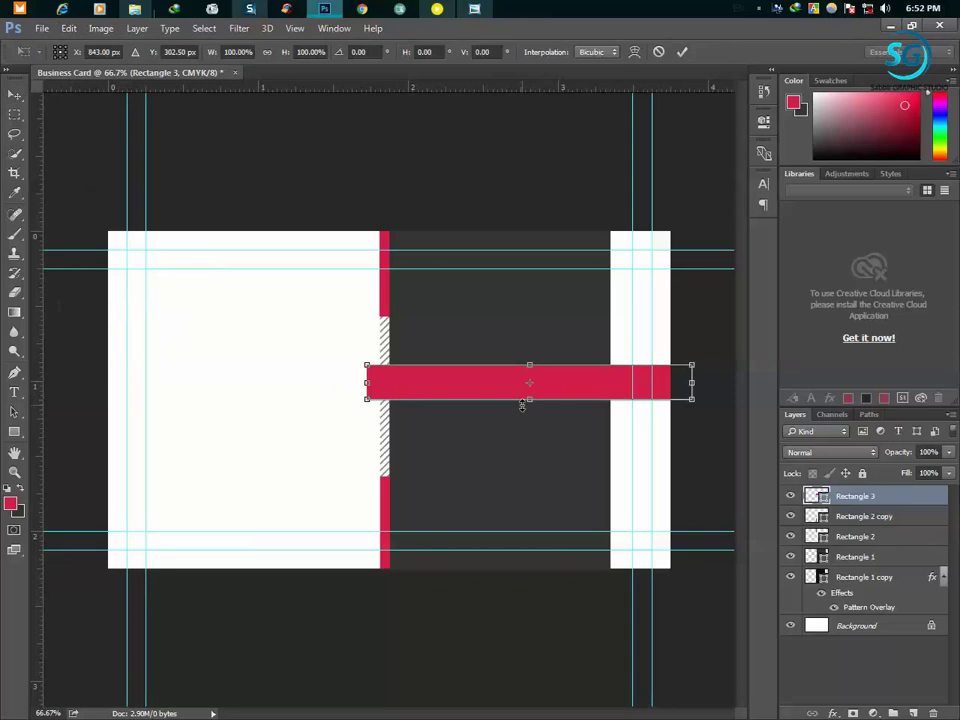
pyautogui.moveTo(523, 402); pyautogui.dragTo(524, 410)
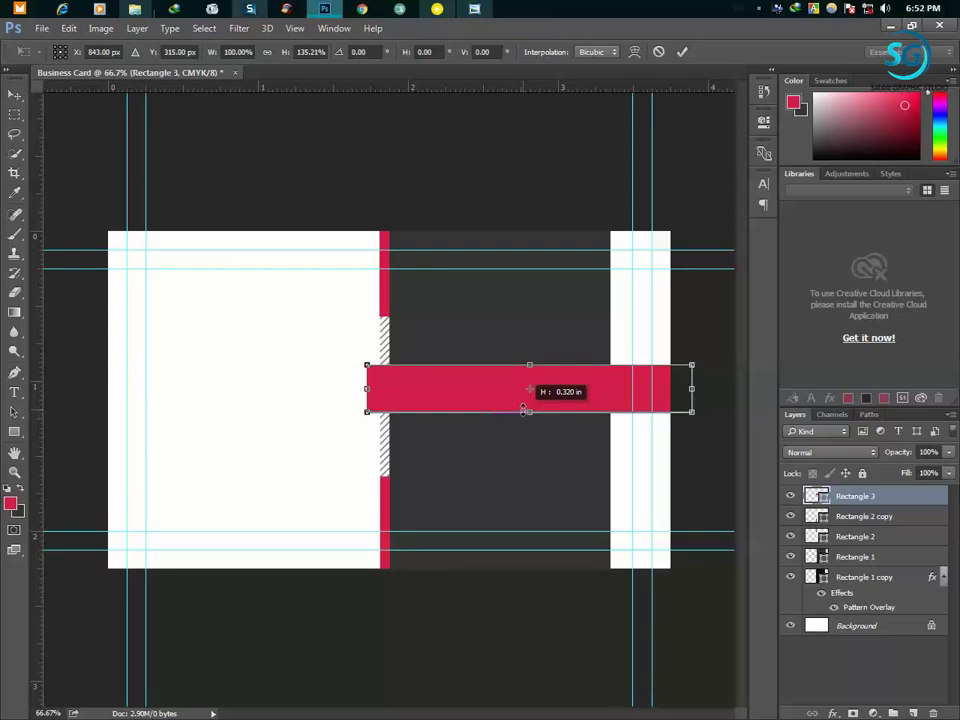
pyautogui.click(682, 51)
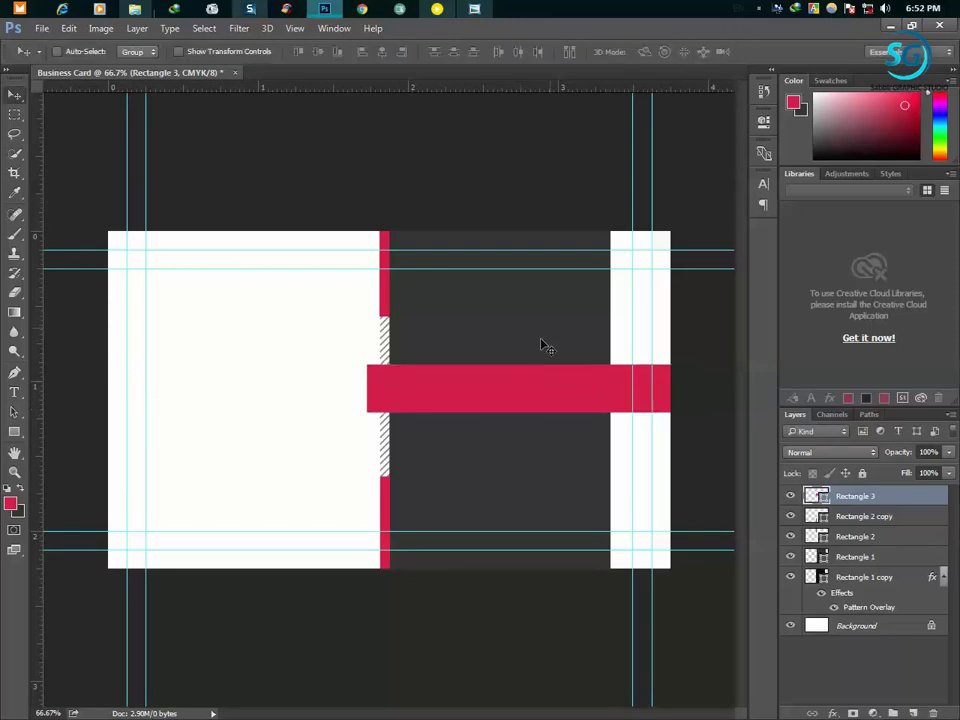
pyautogui.moveTo(513, 390); pyautogui.dragTo(512, 384)
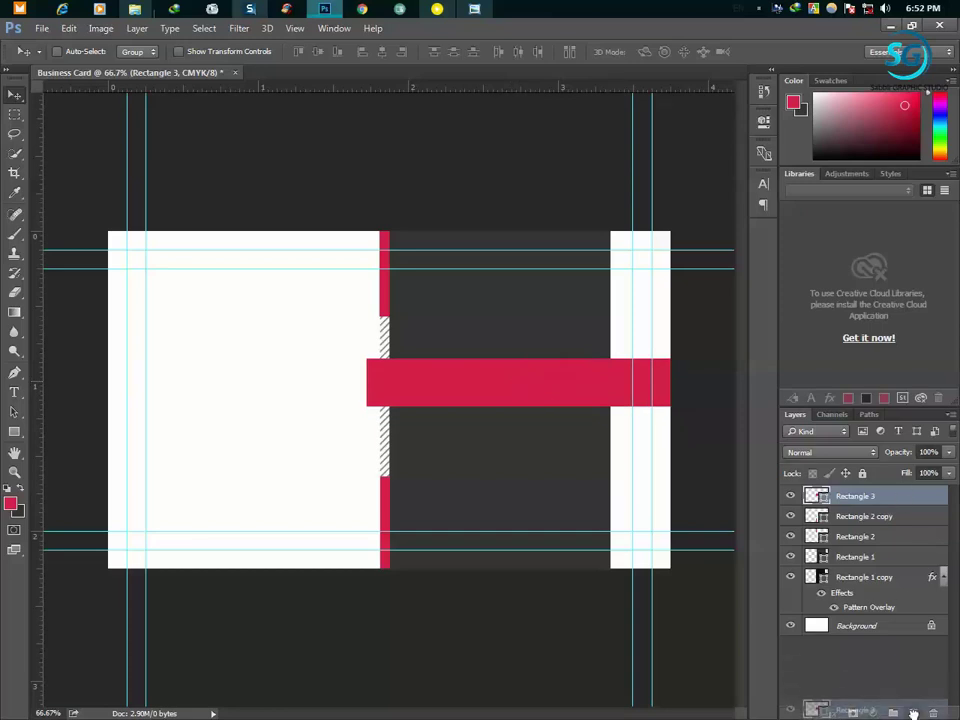
# Duplicate Rectangle 3, recolour the copy #b31135, and restack it beneath the red bar.
pyautogui.moveTo(905, 495); pyautogui.dragTo(913, 713)
pyautogui.doubleClick(817, 497)
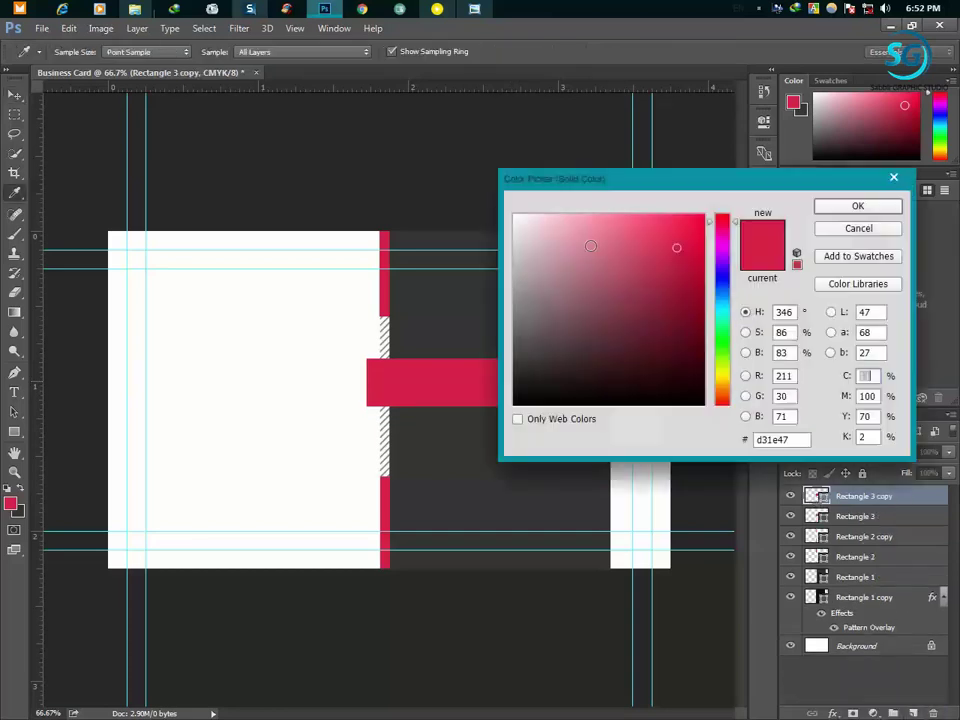
pyautogui.click(686, 271)
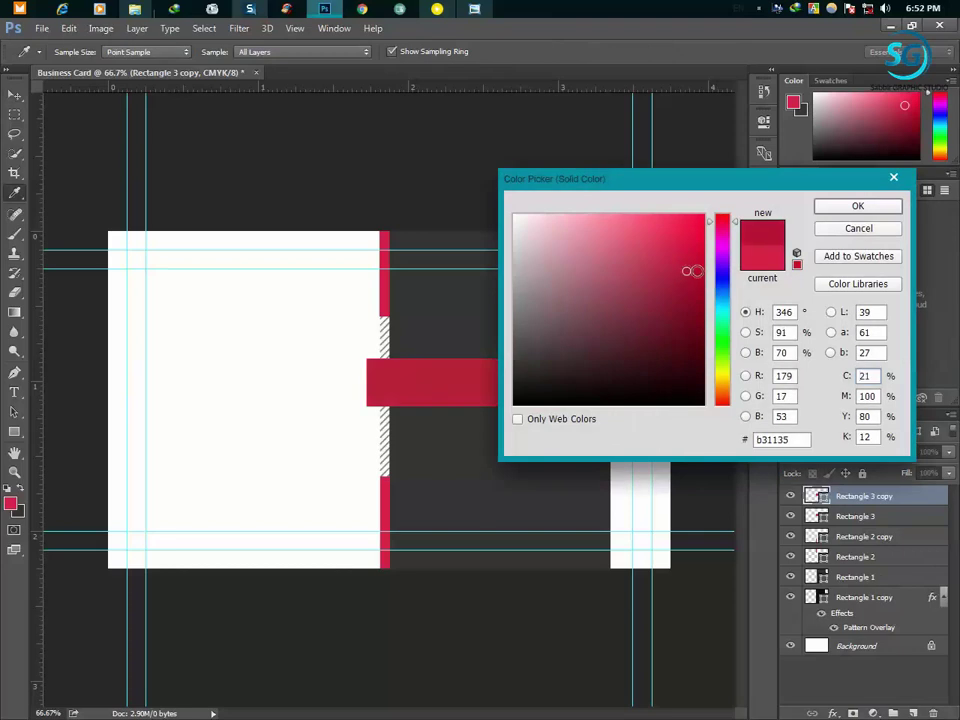
pyautogui.click(843, 208)
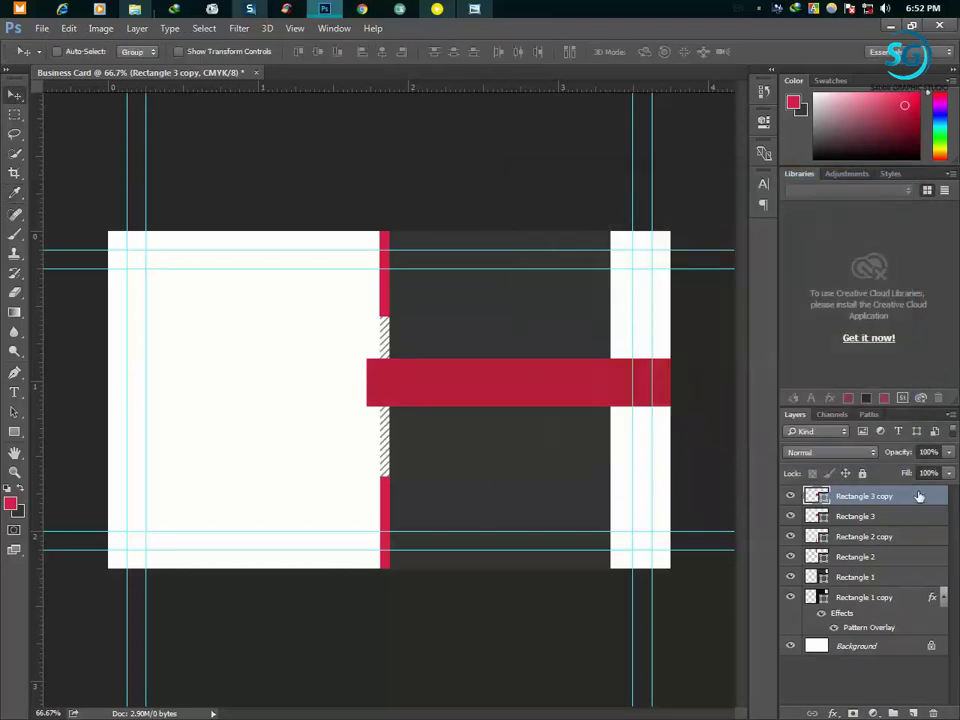
pyautogui.moveTo(919, 496); pyautogui.dragTo(883, 593)
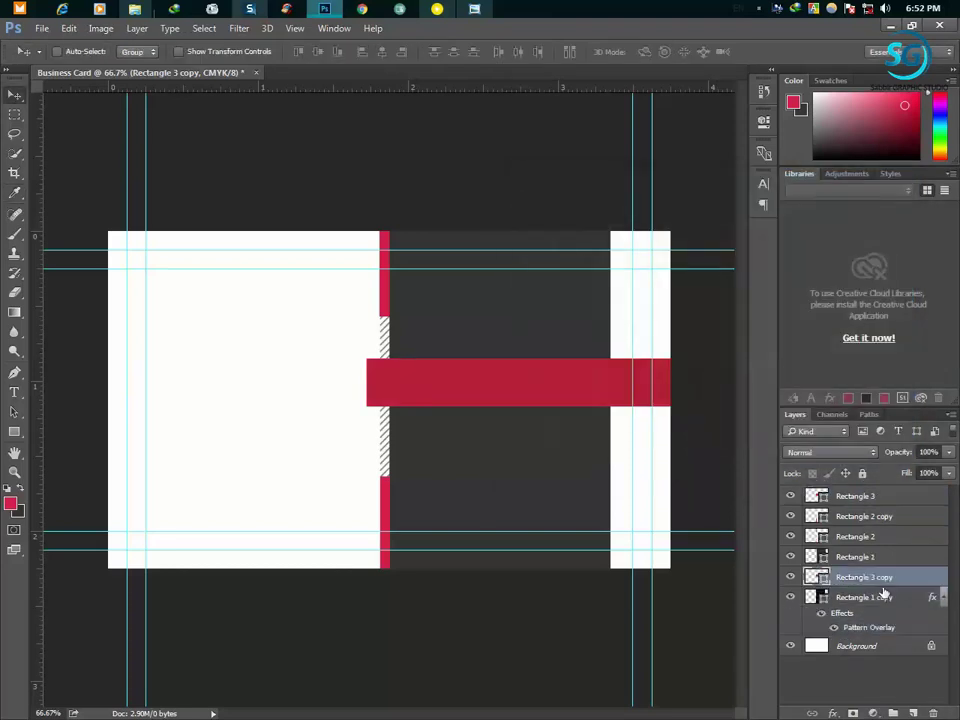
pyautogui.moveTo(883, 586); pyautogui.dragTo(883, 638)
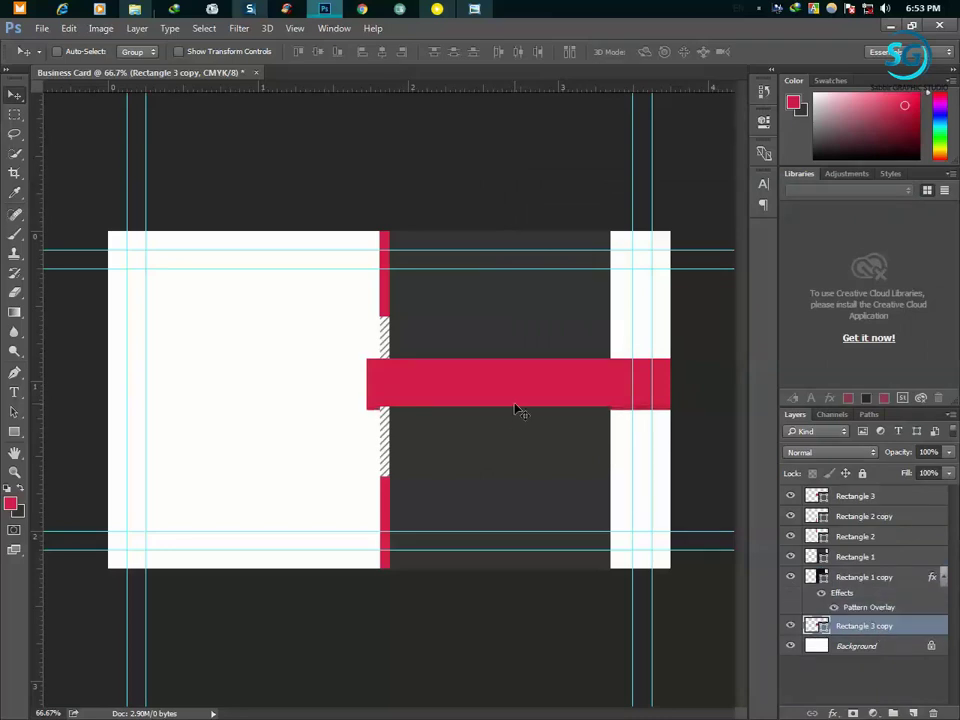
pyautogui.moveTo(868, 632); pyautogui.dragTo(850, 564)
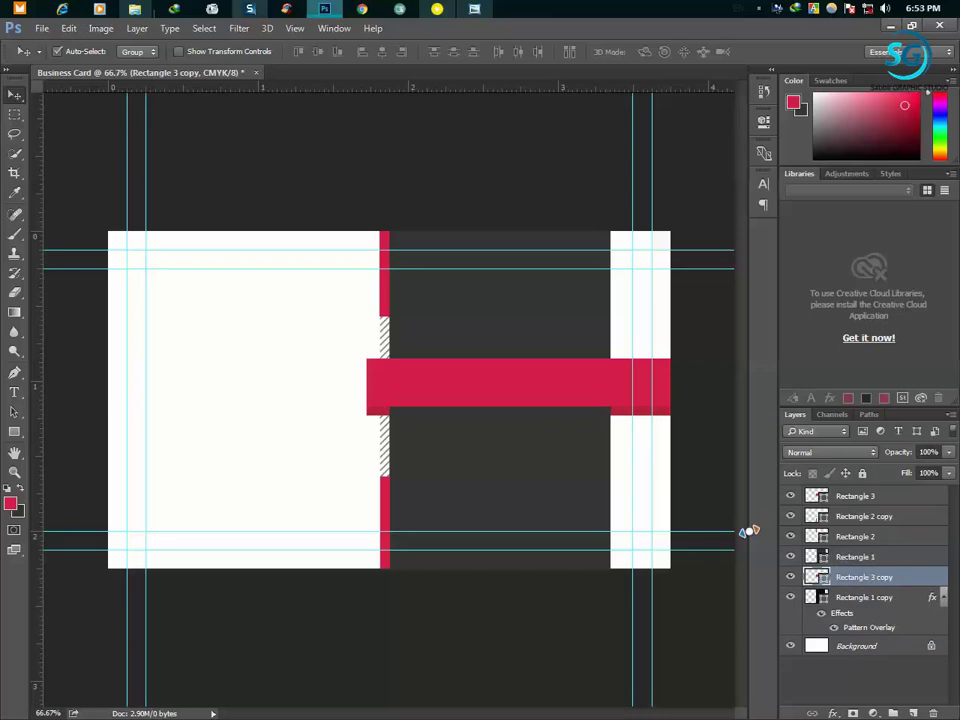
# Free-transform the darker copy into a short, slanted fold at the bar's left end.
pyautogui.hotkey('ctrl', 't')
pyautogui.moveTo(690, 391); pyautogui.dragTo(490, 391)
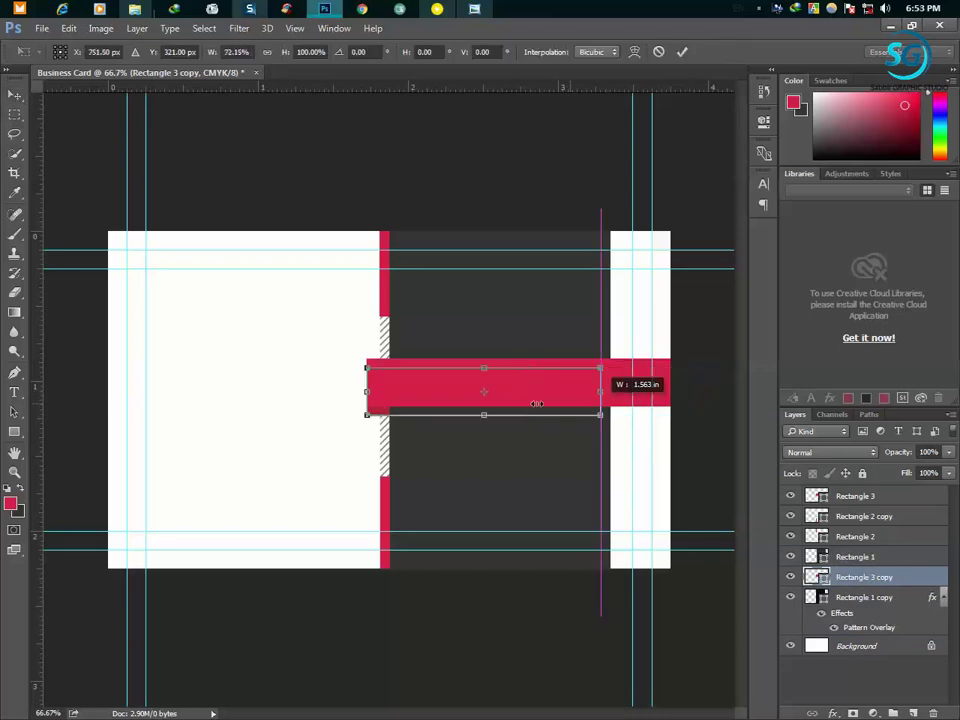
pyautogui.moveTo(428, 367); pyautogui.dragTo(461, 390)
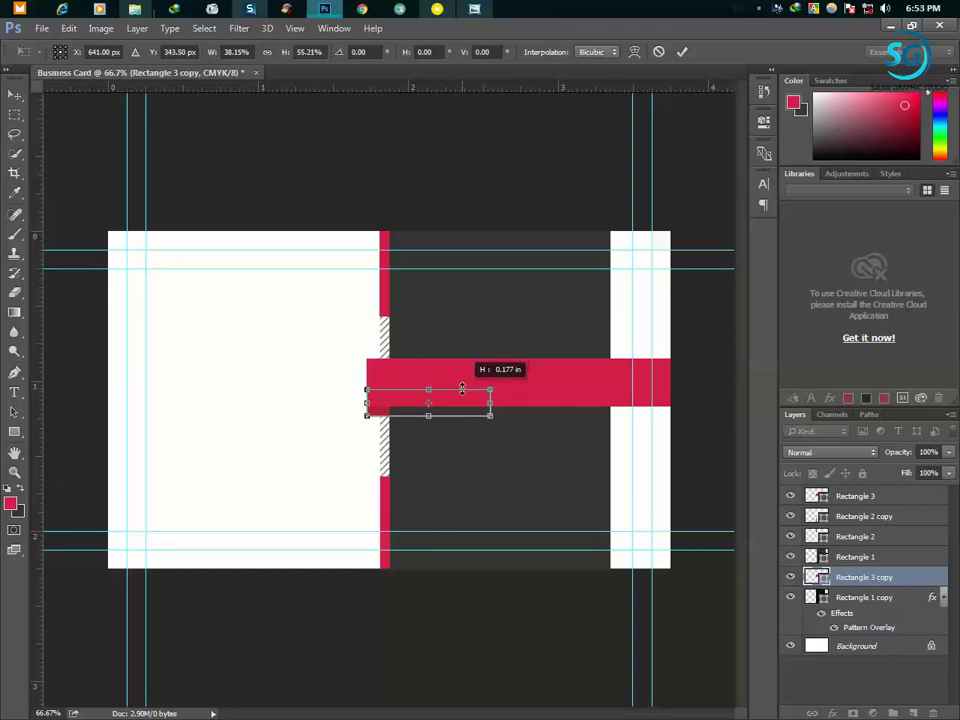
pyautogui.moveTo(551, 388)
pyautogui.mouseDown()
pyautogui.moveTo(478, 435)
pyautogui.moveTo(530, 415)
pyautogui.mouseUp()
pyautogui.moveTo(429, 400)
pyautogui.mouseDown()
pyautogui.moveTo(434, 382)
pyautogui.moveTo(484, 420)
pyautogui.mouseUp()
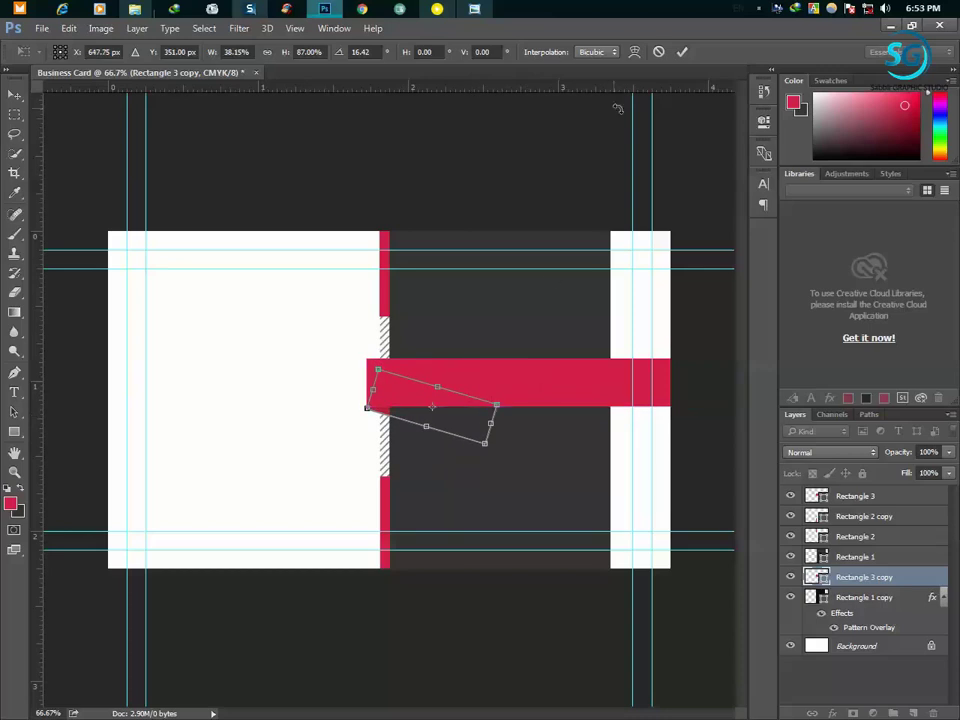
pyautogui.click(682, 51)
# Nudge the fold piece up and toggle the neighbouring red layers to check its placement.
pyautogui.keyDown('ctrl'); pyautogui.click(405, 388); pyautogui.keyUp('ctrl')
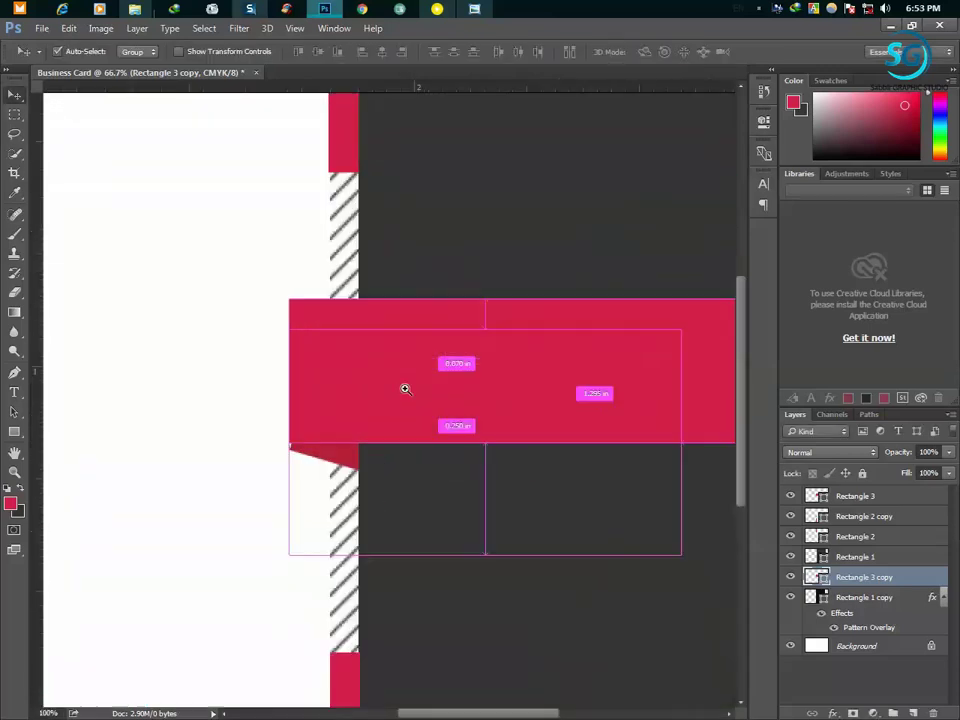
pyautogui.keyDown('ctrl'); pyautogui.click(405, 388); pyautogui.keyUp('ctrl')
pyautogui.keyDown('ctrl'); pyautogui.click(390, 405); pyautogui.keyUp('ctrl')
pyautogui.press('Up')
pyautogui.press('Up')
pyautogui.press('Up')
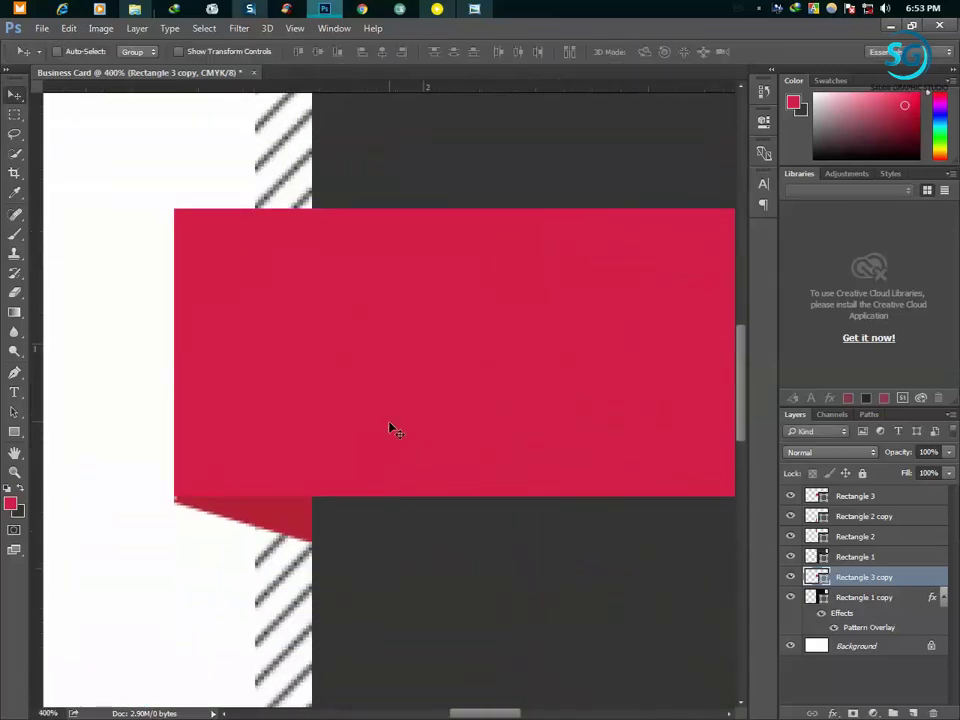
pyautogui.keyDown('ctrl'); pyautogui.keyDown('alt'); pyautogui.click(471, 423); pyautogui.keyUp('alt'); pyautogui.keyUp('ctrl')
pyautogui.keyDown('ctrl'); pyautogui.keyDown('alt'); pyautogui.click(471, 423); pyautogui.keyUp('alt'); pyautogui.keyUp('ctrl')
pyautogui.keyDown('ctrl'); pyautogui.keyDown('alt'); pyautogui.click(471, 423); pyautogui.keyUp('alt'); pyautogui.keyUp('ctrl')
pyautogui.keyDown('ctrl'); pyautogui.keyDown('alt'); pyautogui.click(471, 423); pyautogui.keyUp('alt'); pyautogui.keyUp('ctrl')
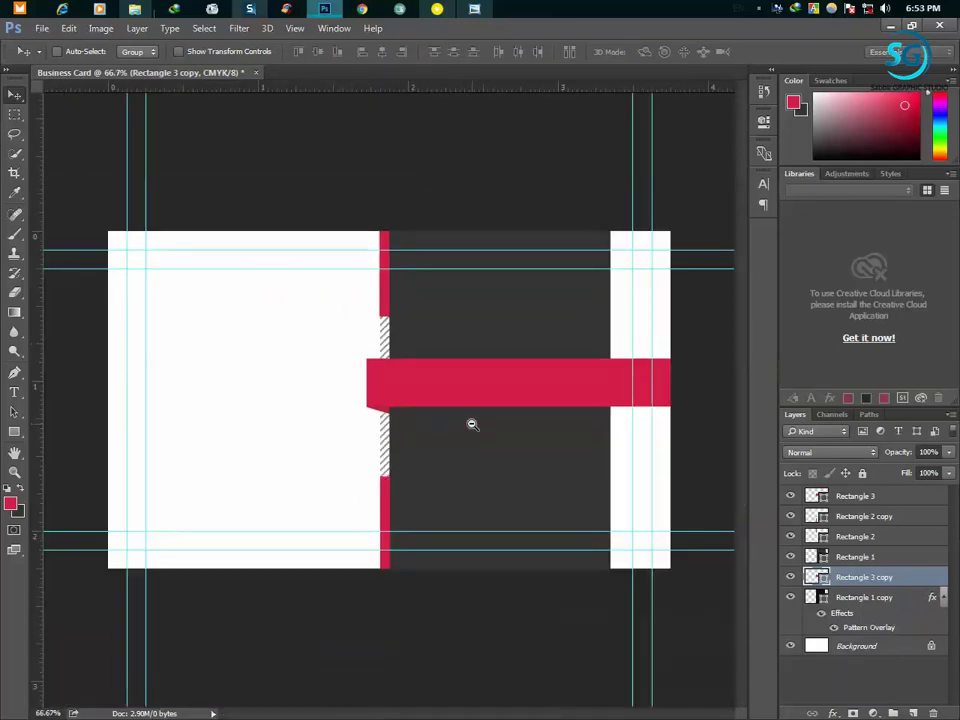
pyautogui.click(790, 496)
pyautogui.click(790, 496)
pyautogui.click(790, 516)
pyautogui.click(790, 516)
pyautogui.moveTo(387, 505); pyautogui.dragTo(387, 514)
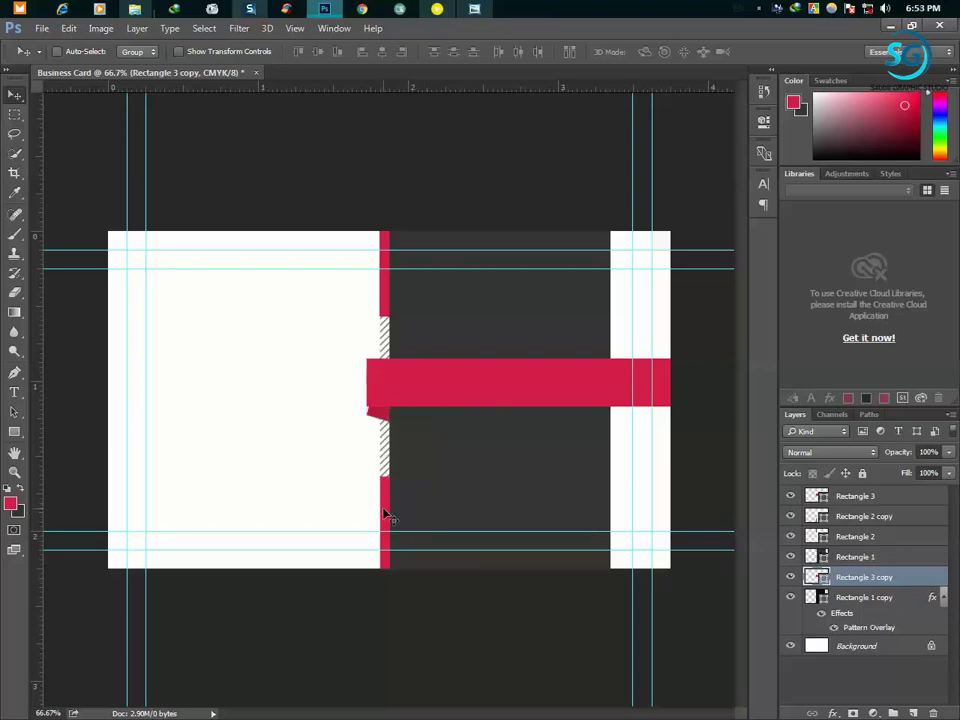
pyautogui.hotkey('ctrl', 'z')
# Lengthen the hatched divider middle by moving the lower red segment down and the upper one up.
pyautogui.click(855, 522)
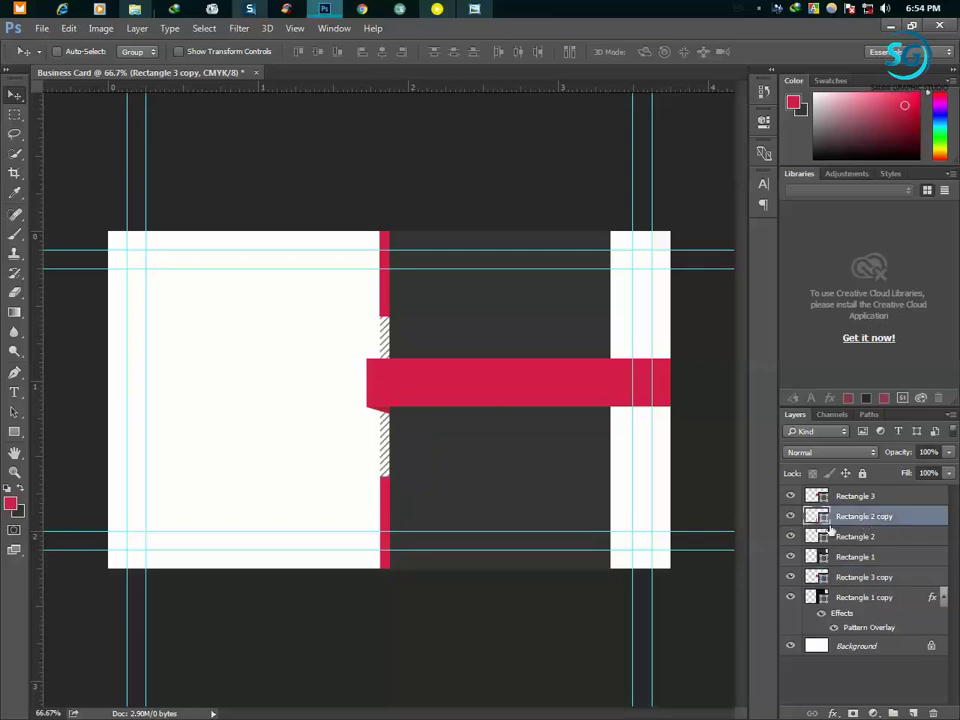
pyautogui.moveTo(381, 497); pyautogui.dragTo(382, 520)
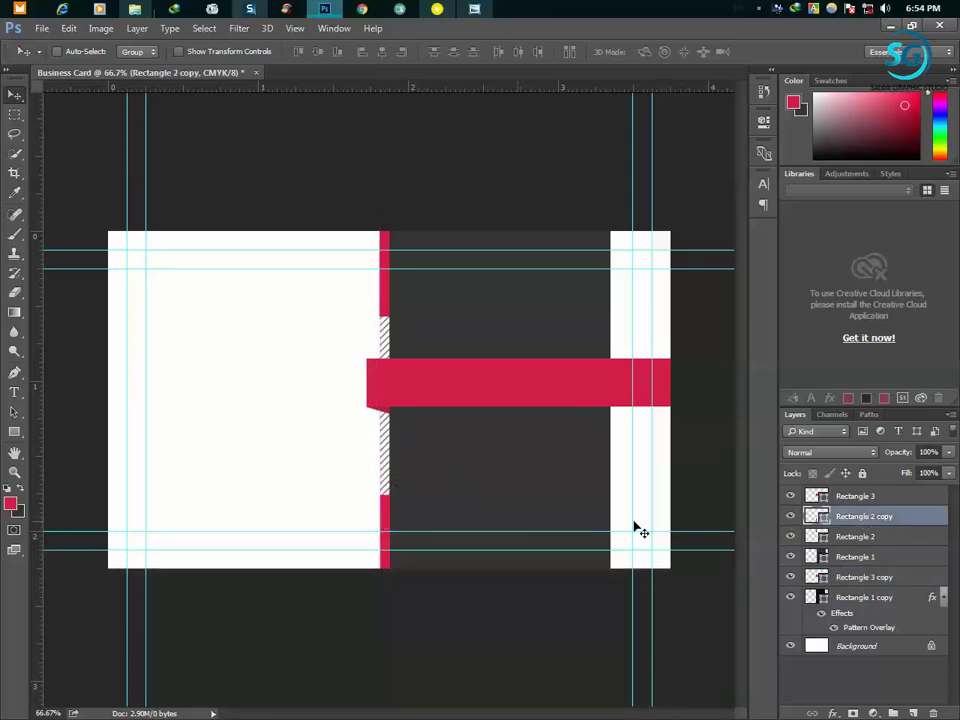
pyautogui.click(860, 537)
pyautogui.click(790, 537)
pyautogui.click(790, 537)
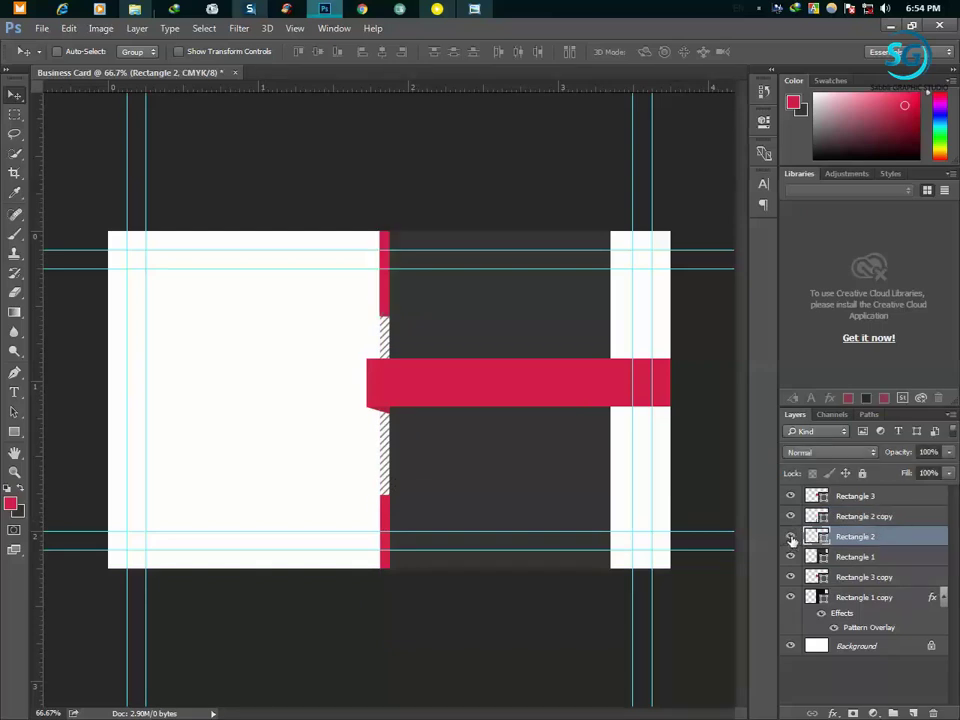
pyautogui.moveTo(388, 312); pyautogui.dragTo(391, 296)
# Select Rectangle 3 and its darker fold copy and lower them slightly together.
pyautogui.click(878, 498)
pyautogui.keyDown('ctrl'); pyautogui.click(861, 578); pyautogui.keyUp('ctrl')
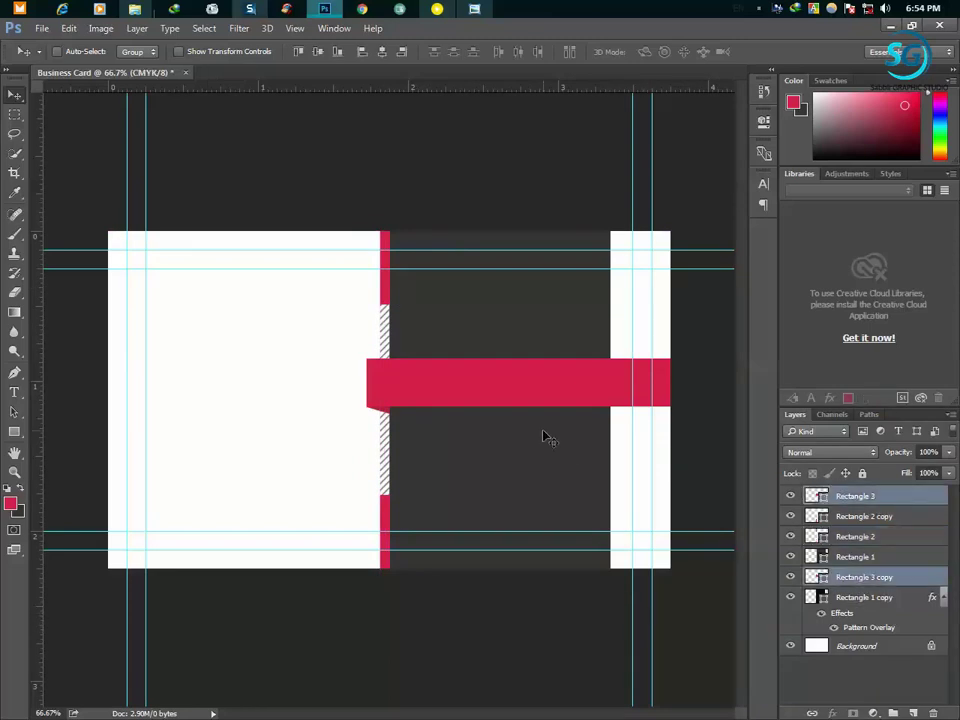
pyautogui.moveTo(555, 452); pyautogui.dragTo(556, 464)
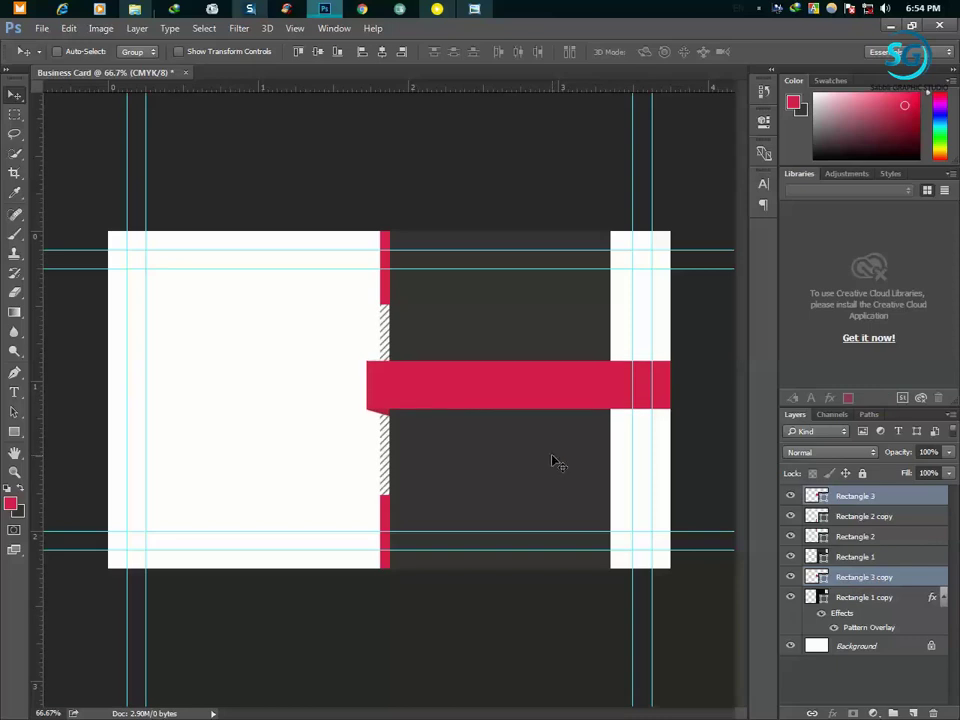
pyautogui.press('Down')
pyautogui.press('Down')
pyautogui.press('Down')
pyautogui.press('Down')
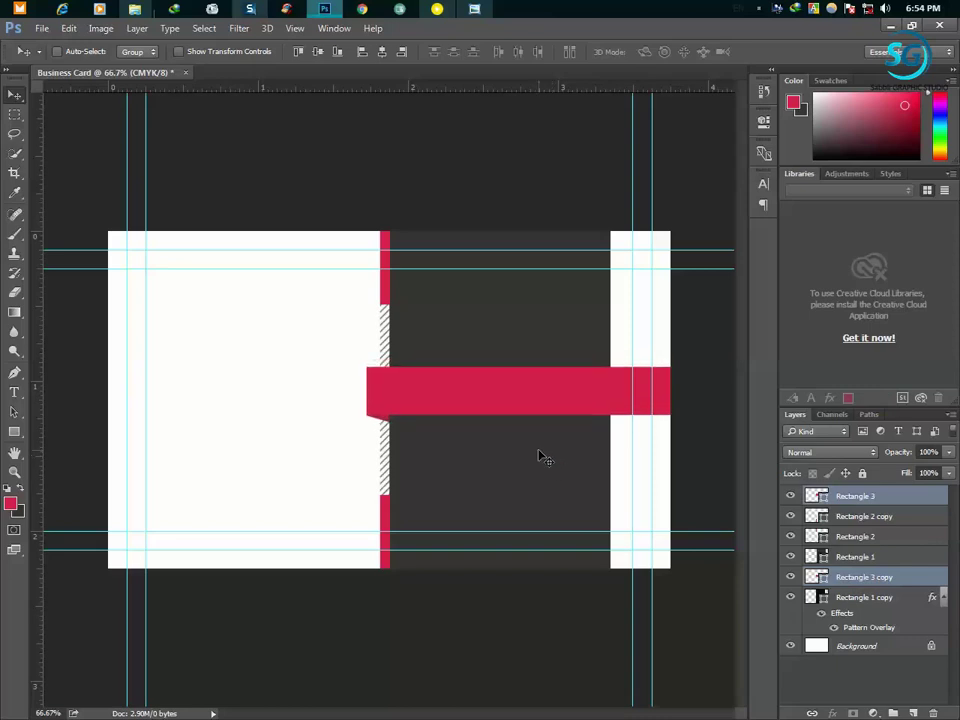
pyautogui.press('Down')
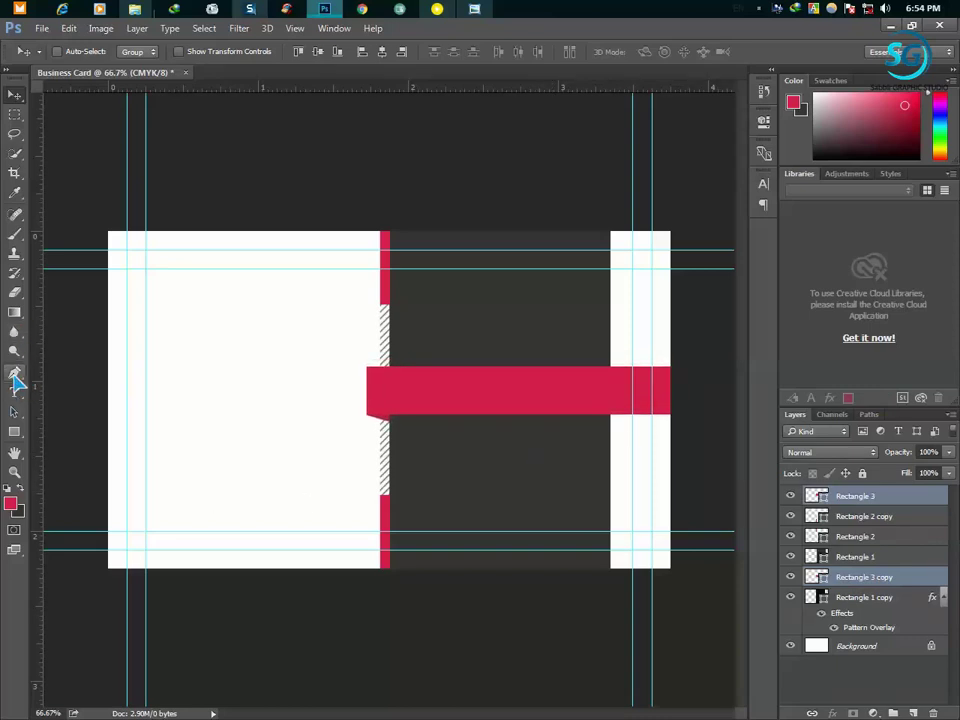
# Draw a small, tall red rectangle (Rectangle 4) on the card's white half.
pyautogui.click(885, 500)
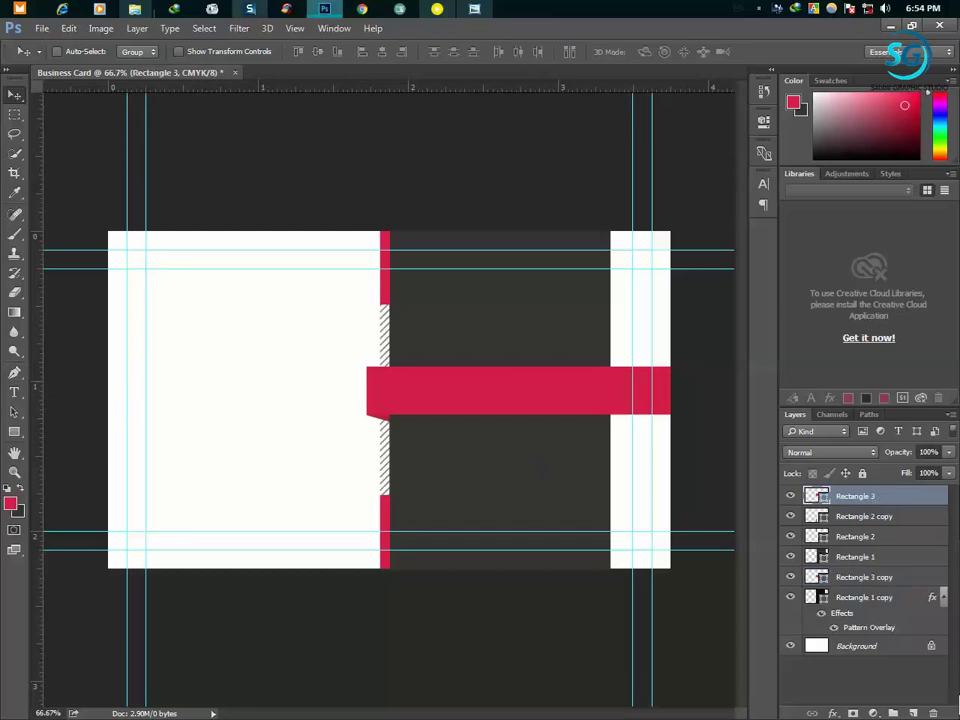
pyautogui.click(912, 713)
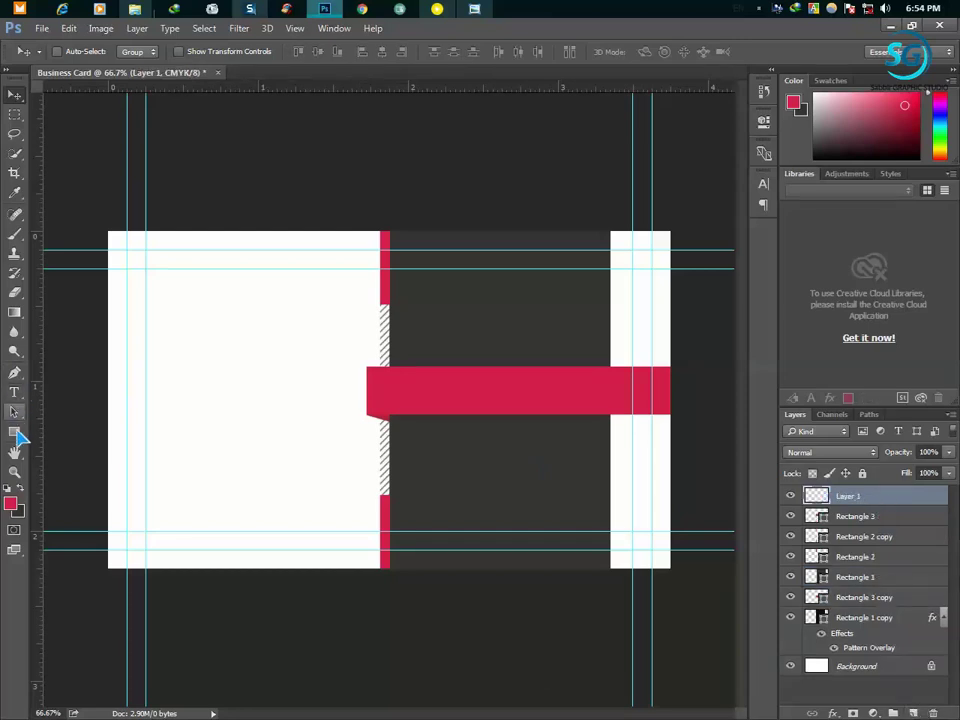
pyautogui.click(15, 432)
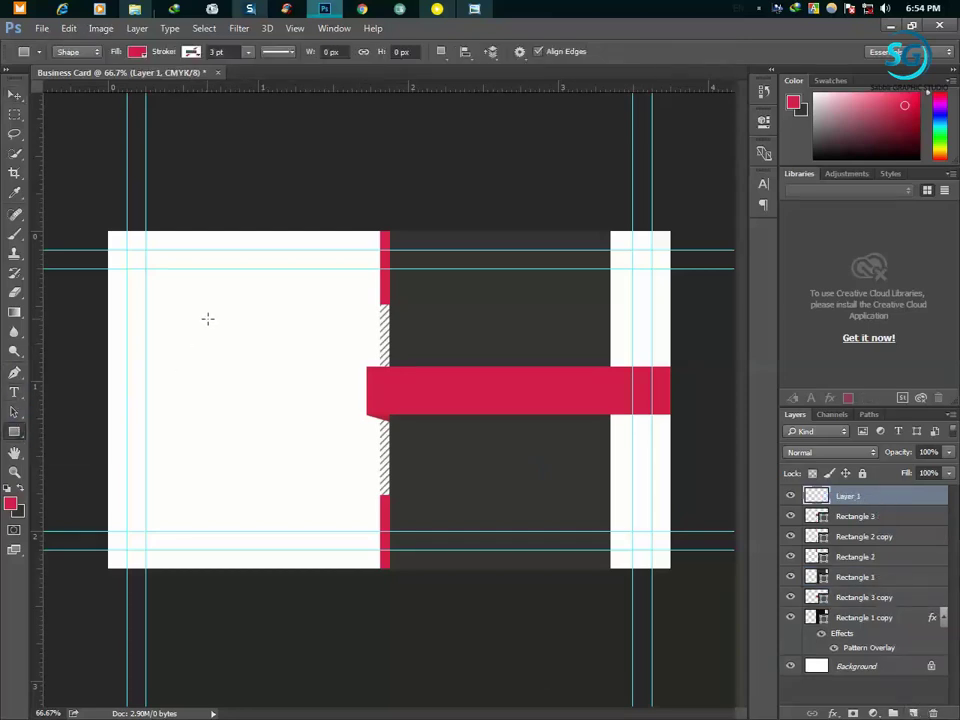
pyautogui.moveTo(208, 319)
pyautogui.mouseDown()
pyautogui.moveTo(241, 373)
pyautogui.moveTo(232, 366)
pyautogui.mouseUp()
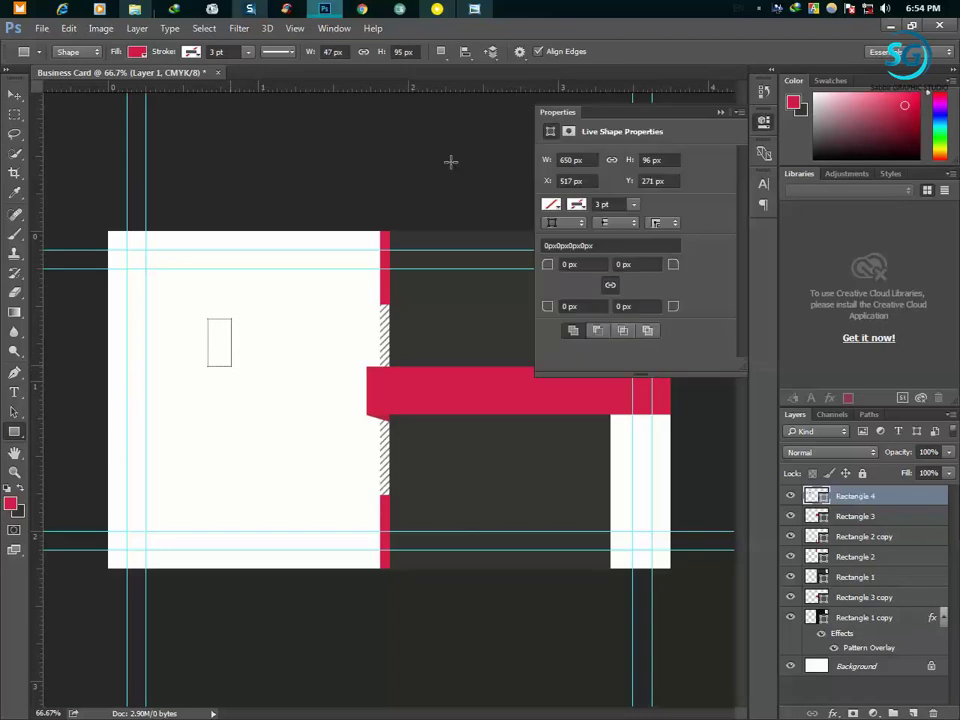
pyautogui.click(719, 113)
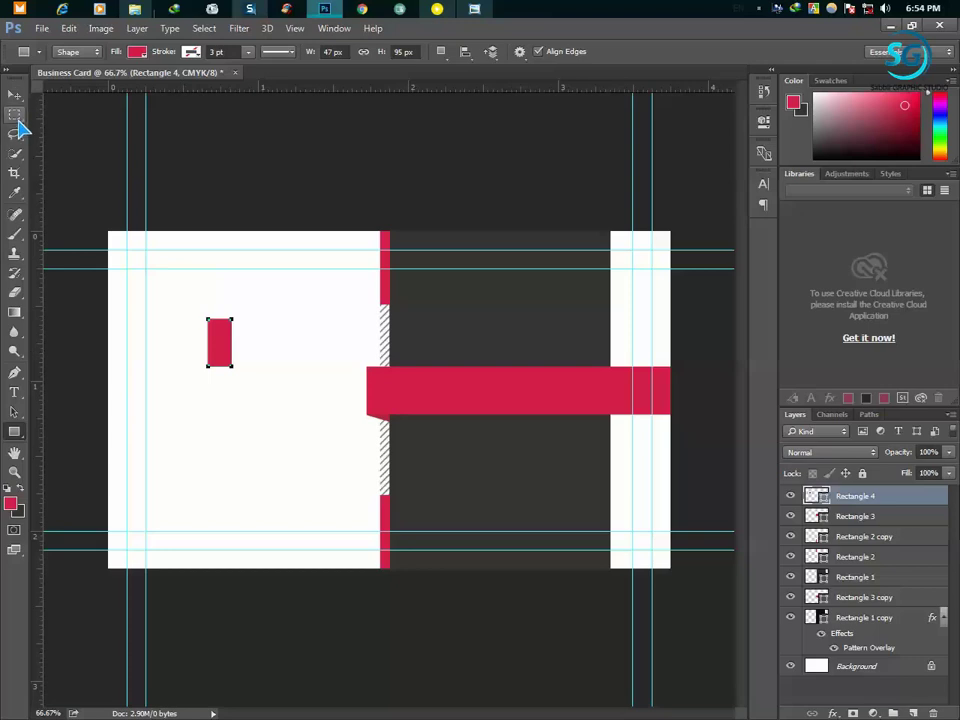
# Zoom in on the new rectangle and try a rectangular selection over it.
pyautogui.click(16, 116)
pyautogui.click(219, 357)
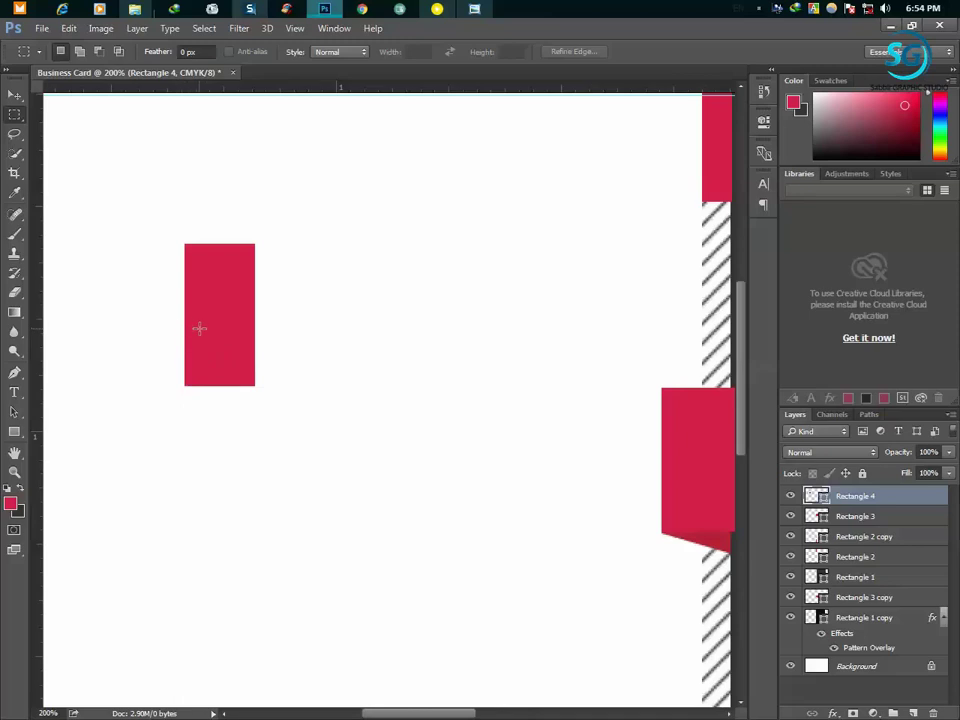
pyautogui.moveTo(197, 326); pyautogui.dragTo(222, 349)
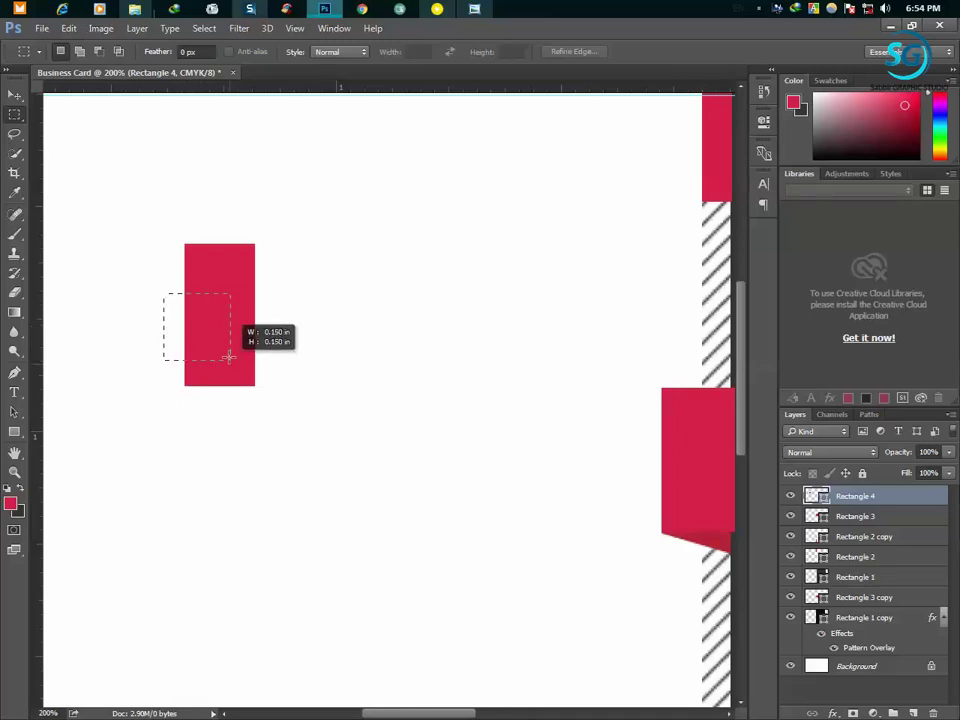
# Select a circle over the red rectangle's bottom edge with the Elliptical Marquee.
pyautogui.click(204, 28)
pyautogui.click(228, 57)
pyautogui.rightClick(15, 114)
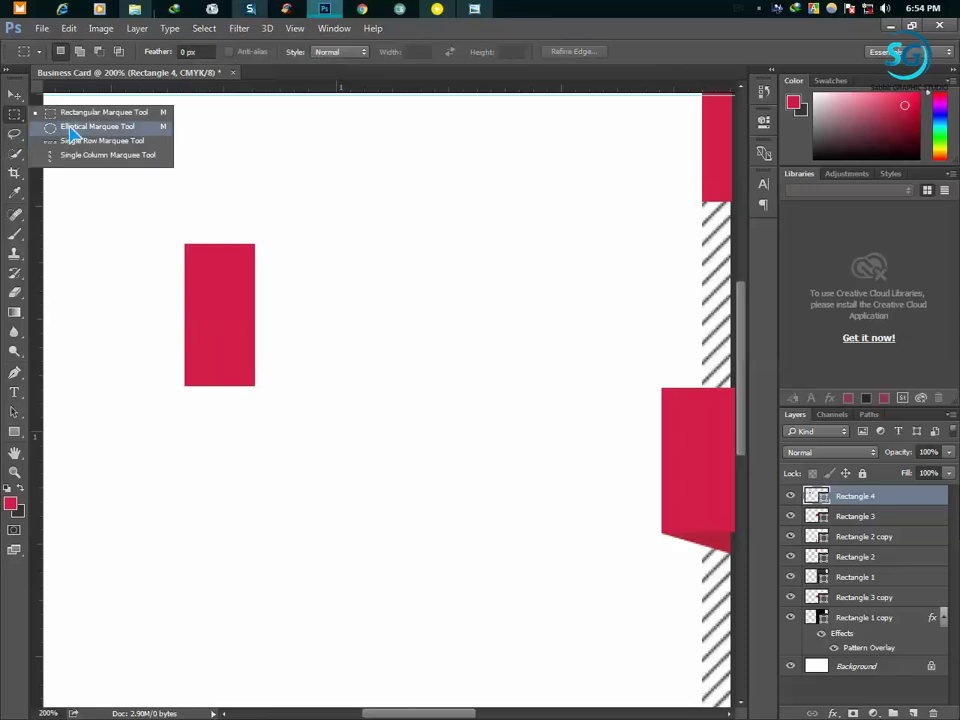
pyautogui.click(70, 126)
pyautogui.moveTo(203, 338)
pyautogui.mouseDown()
pyautogui.moveTo(241, 362)
pyautogui.moveTo(218, 381)
pyautogui.mouseUp()
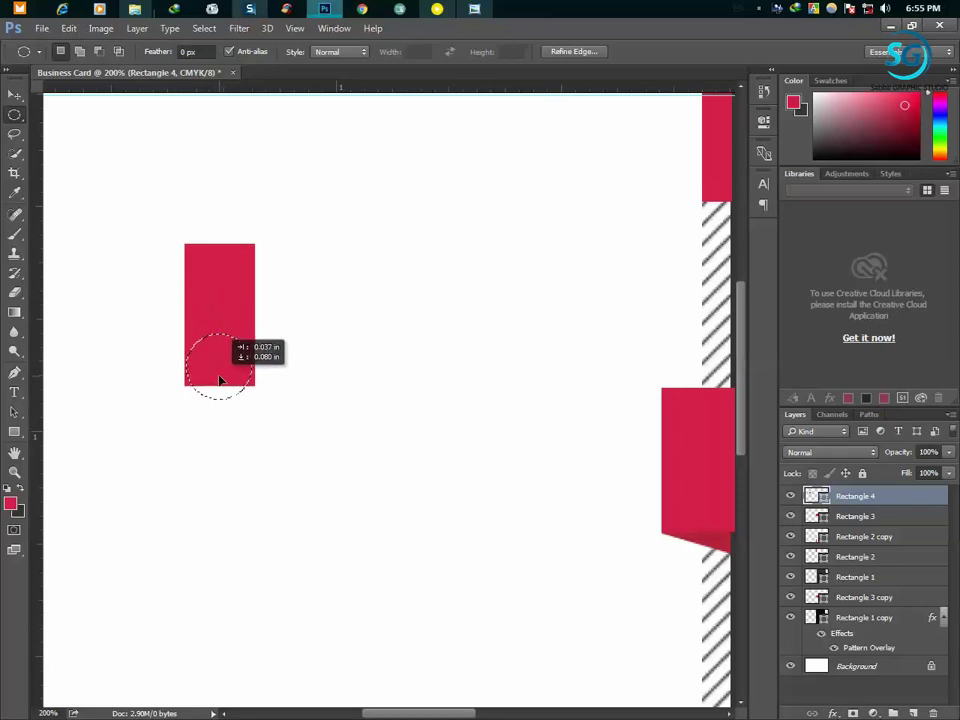
pyautogui.click(204, 28)
pyautogui.click(222, 58)
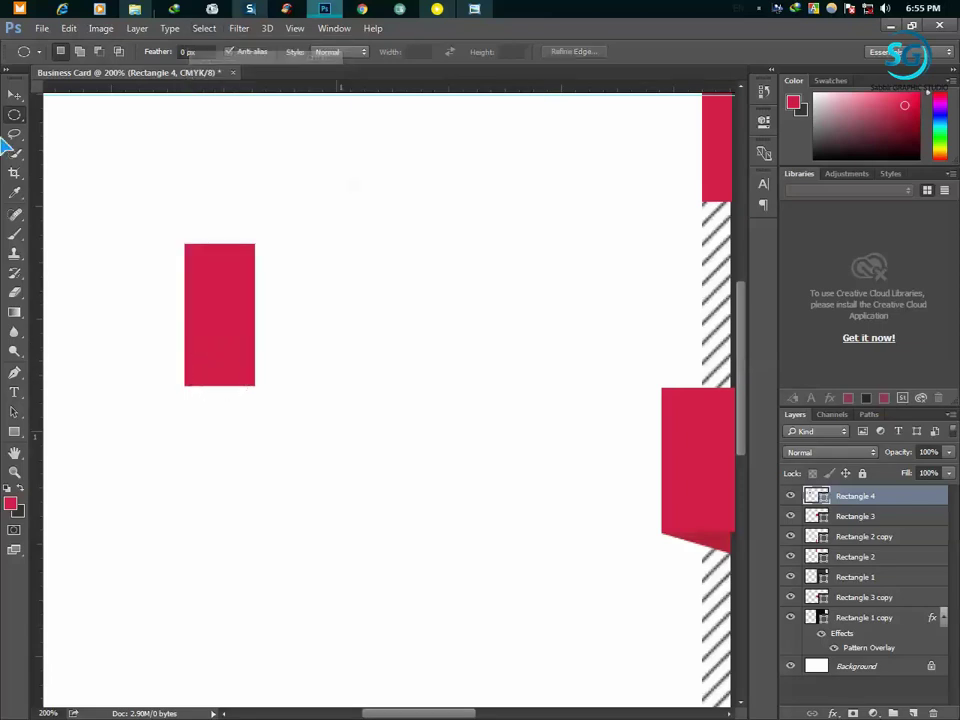
pyautogui.moveTo(204, 319); pyautogui.dragTo(245, 367)
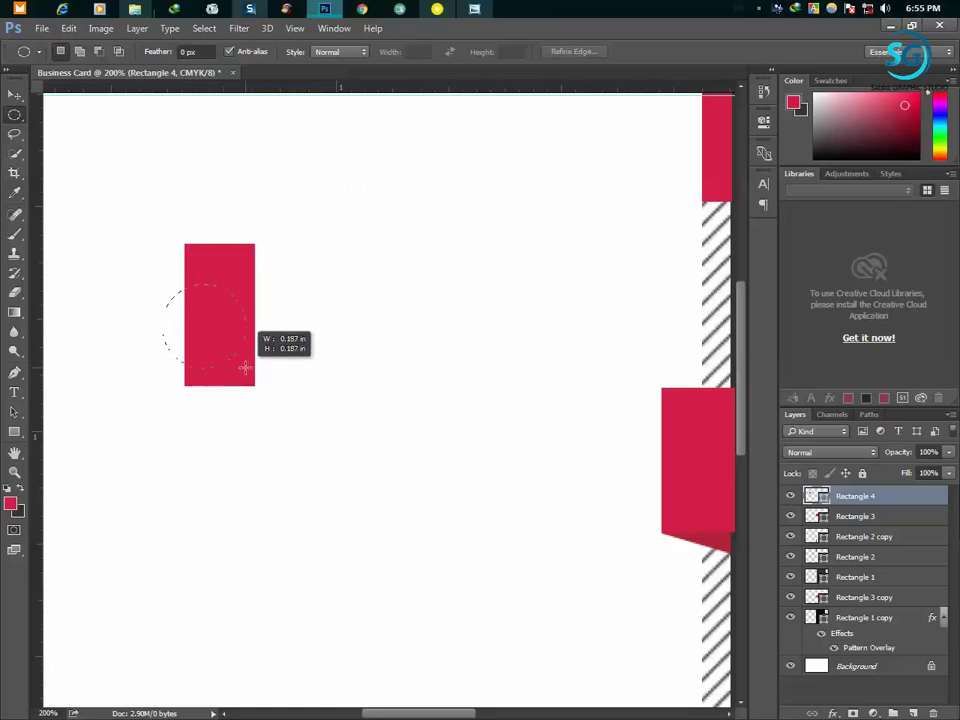
pyautogui.moveTo(222, 318); pyautogui.dragTo(241, 400)
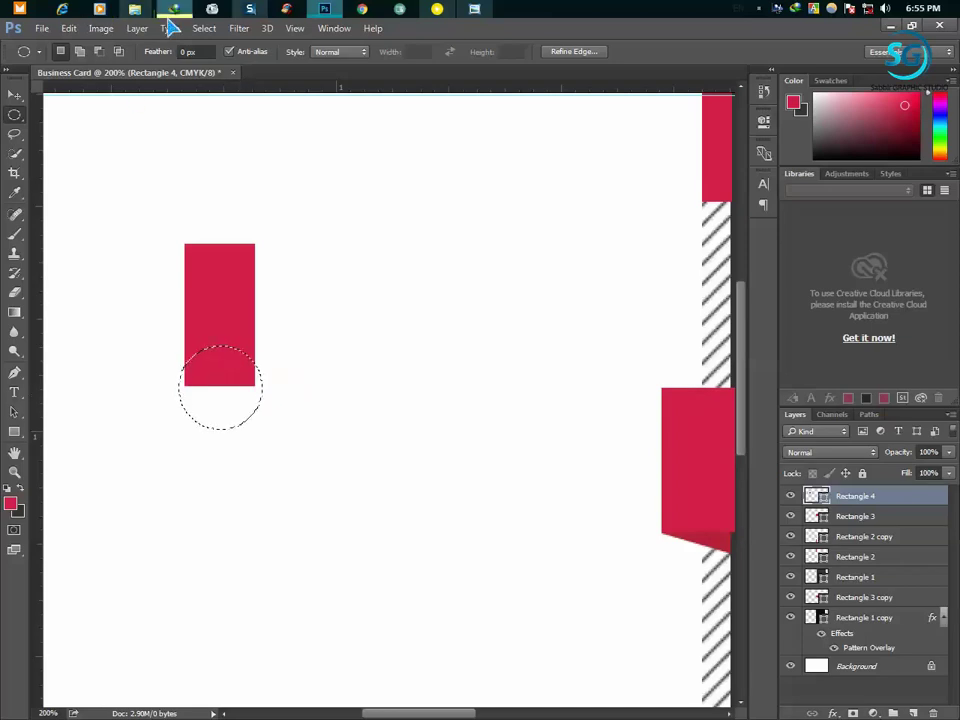
# Rasterize Rectangle 4 and clear the circular area to cut a notch.
pyautogui.click(70, 28)
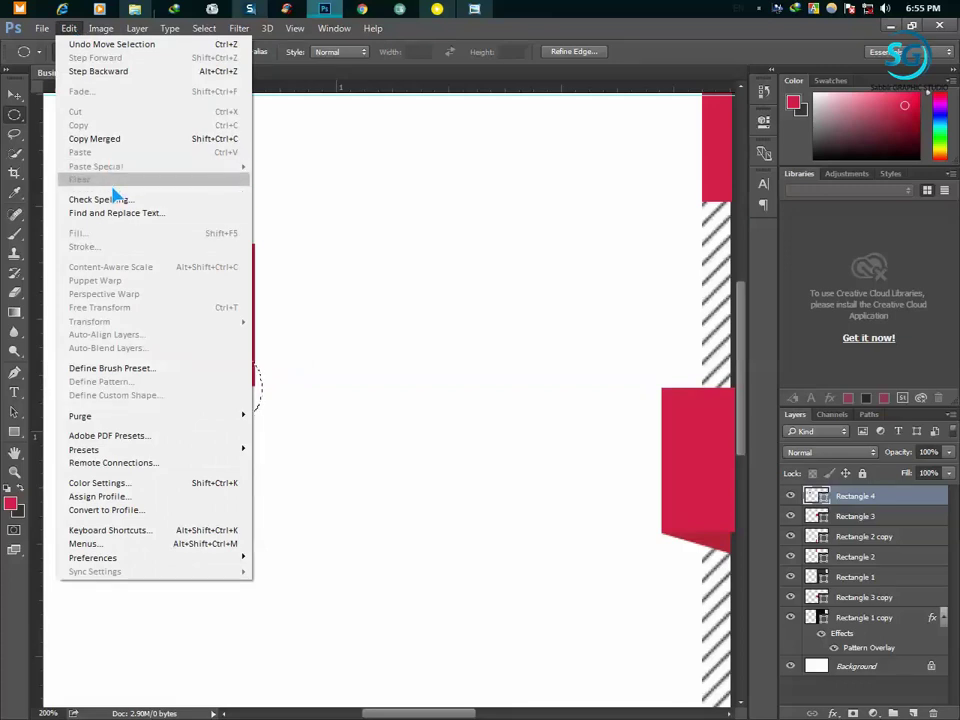
pyautogui.click(930, 501)
pyautogui.rightClick(926, 497)
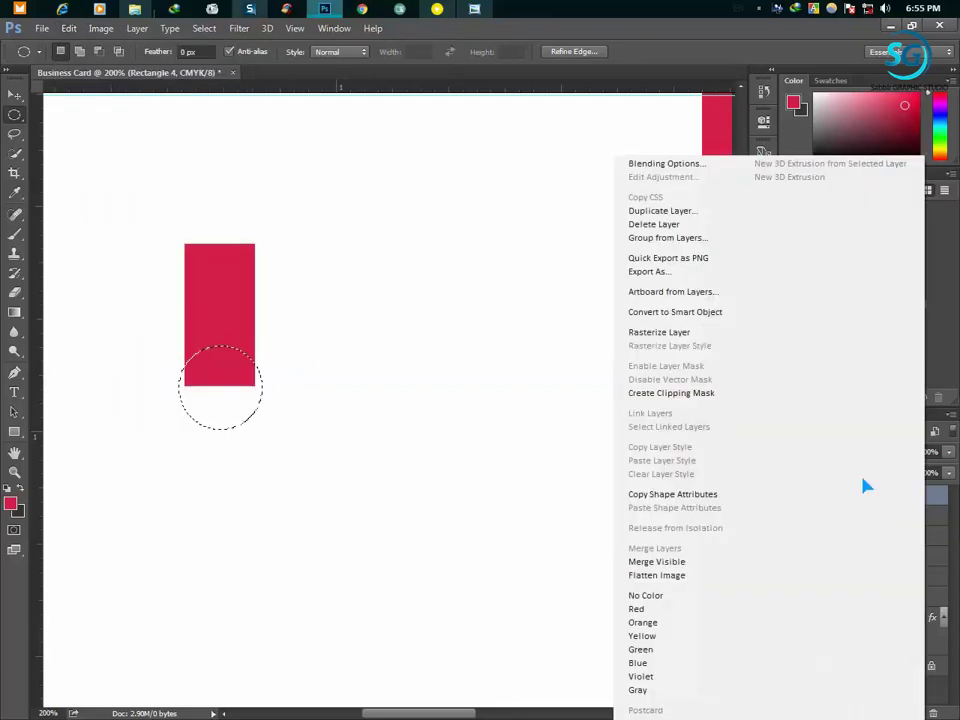
pyautogui.click(551, 306)
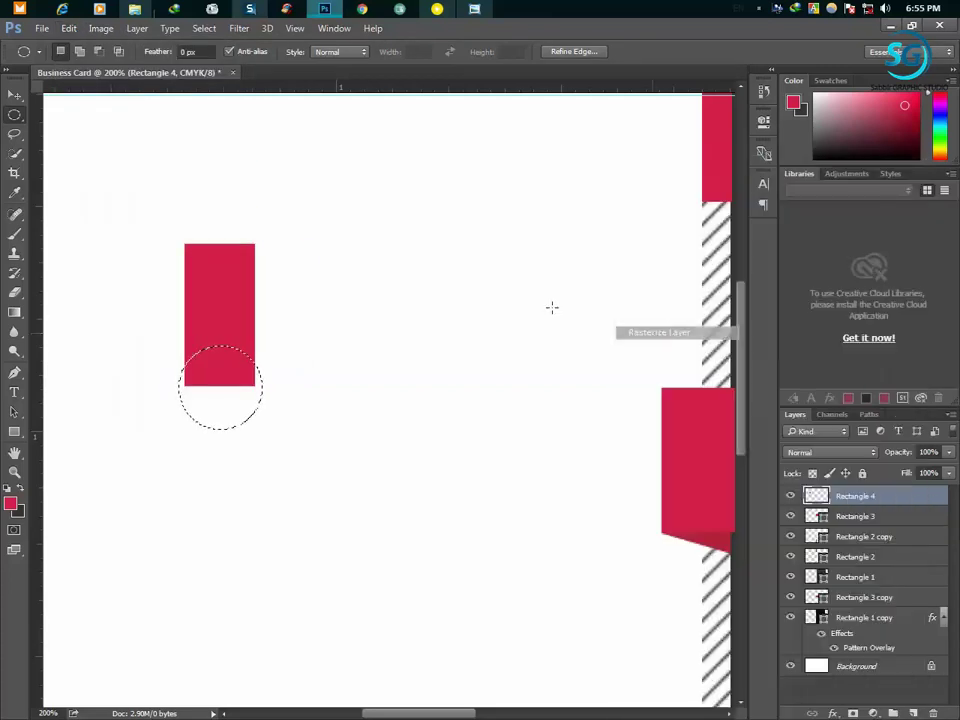
pyautogui.click(67, 29)
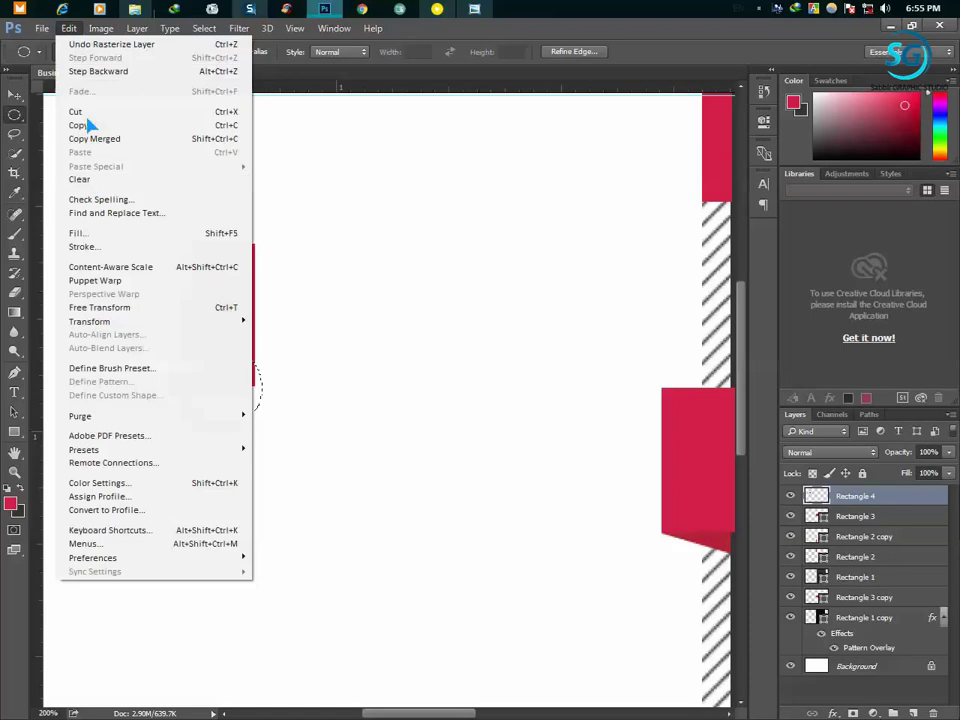
pyautogui.click(116, 187)
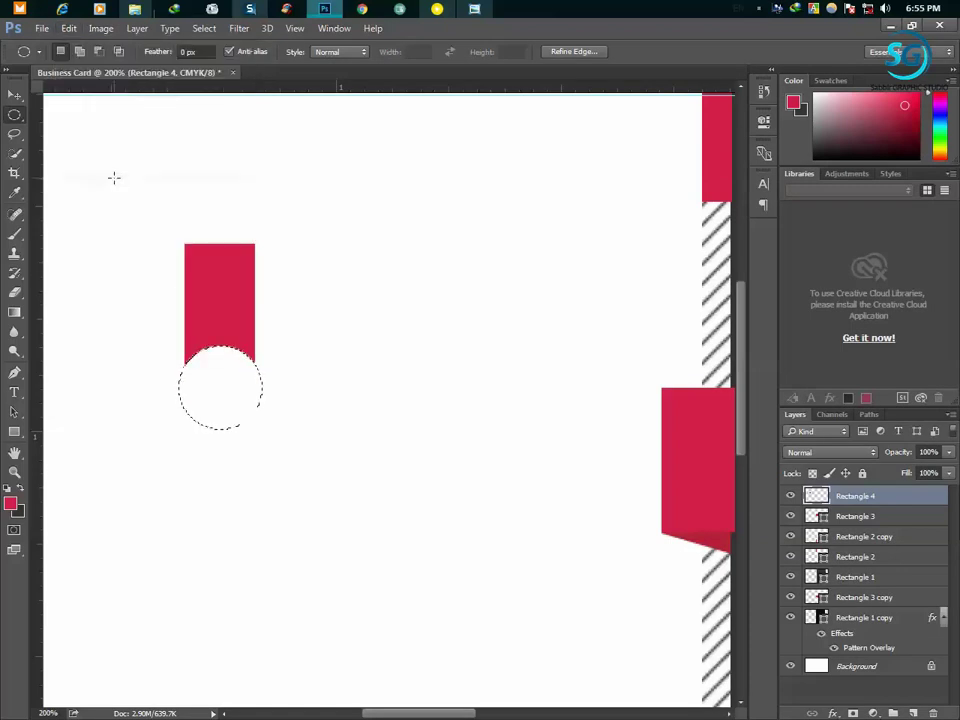
# Deselect and move the bookmark beside the striped edge.
pyautogui.click(13, 97)
pyautogui.click(202, 30)
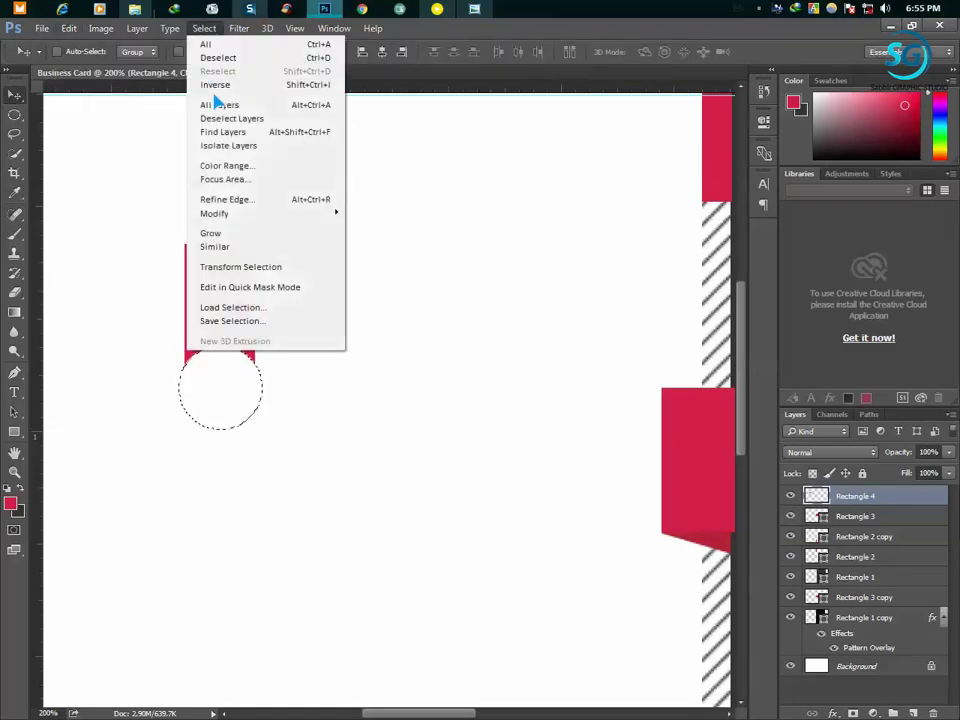
pyautogui.click(220, 57)
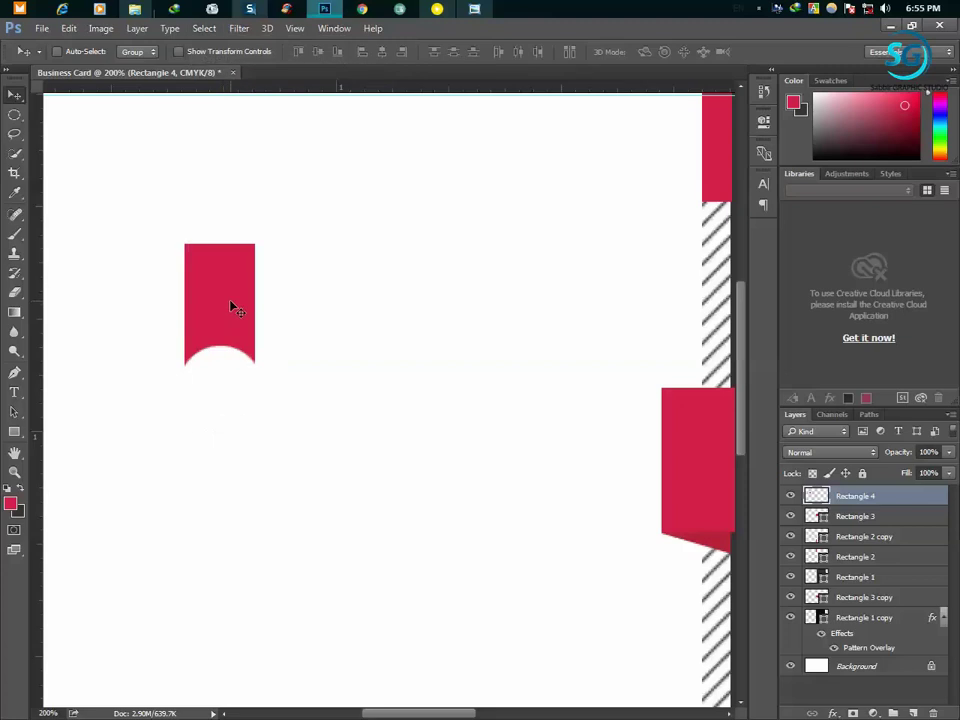
pyautogui.moveTo(232, 307); pyautogui.dragTo(606, 334)
pyautogui.keyDown('ctrl'); pyautogui.keyDown('alt'); pyautogui.click(600, 350); pyautogui.keyUp('alt'); pyautogui.keyUp('ctrl')
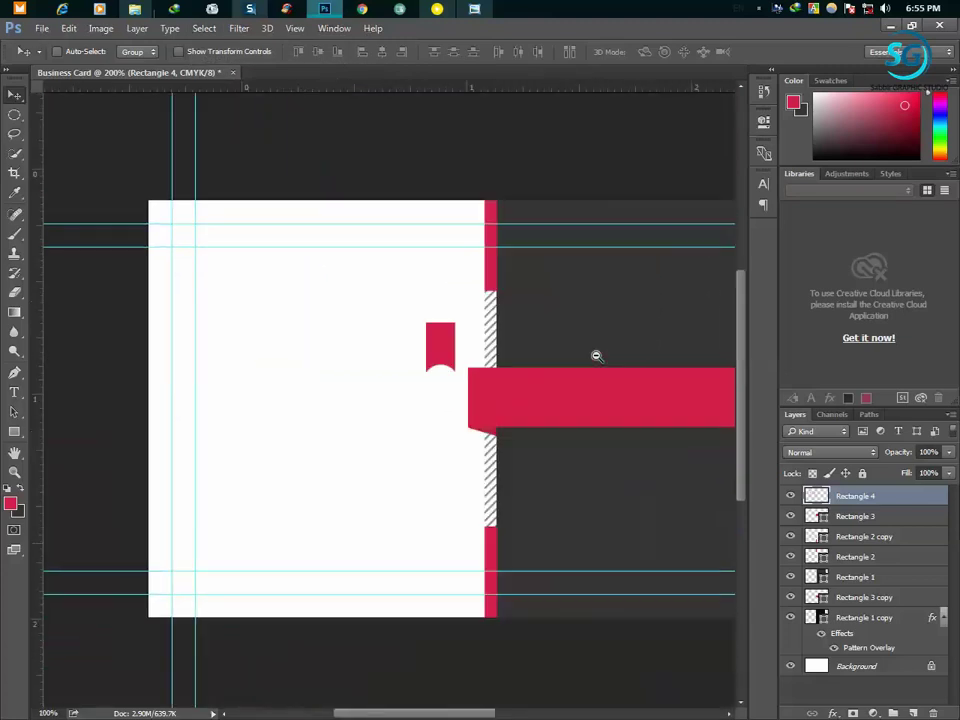
# Zoom out and set the bookmark on the dark panel above the ribbon.
pyautogui.keyDown('ctrl'); pyautogui.keyDown('alt'); pyautogui.click(418, 356); pyautogui.keyUp('alt'); pyautogui.keyUp('ctrl')
pyautogui.keyDown('ctrl'); pyautogui.keyDown('alt'); pyautogui.click(356, 364); pyautogui.keyUp('alt'); pyautogui.keyUp('ctrl')
pyautogui.moveTo(356, 364); pyautogui.dragTo(414, 354)
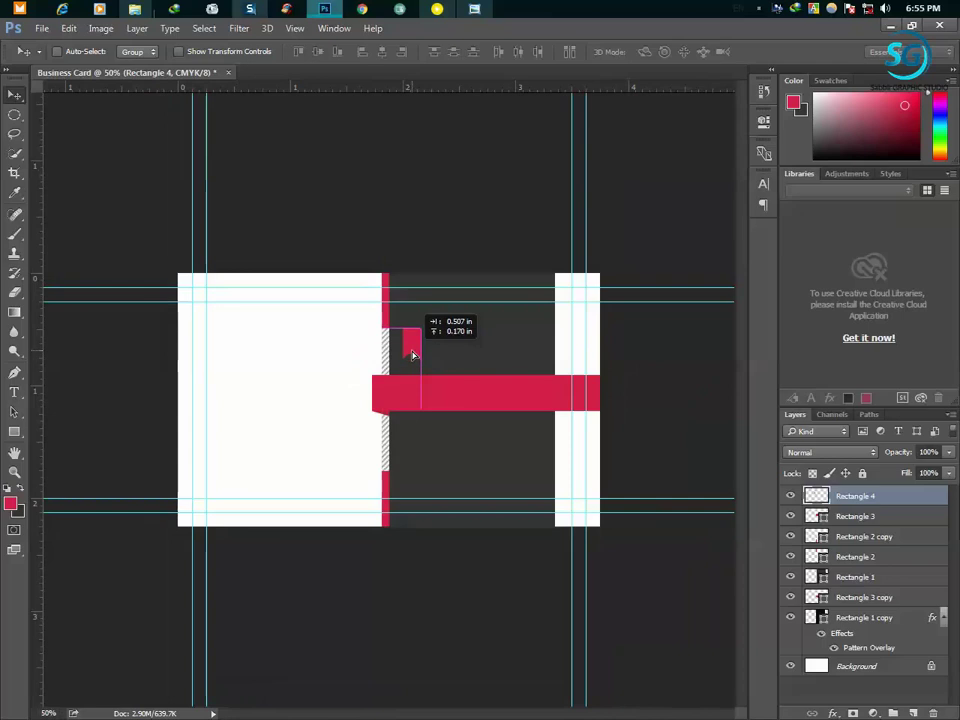
pyautogui.moveTo(413, 355); pyautogui.dragTo(414, 355)
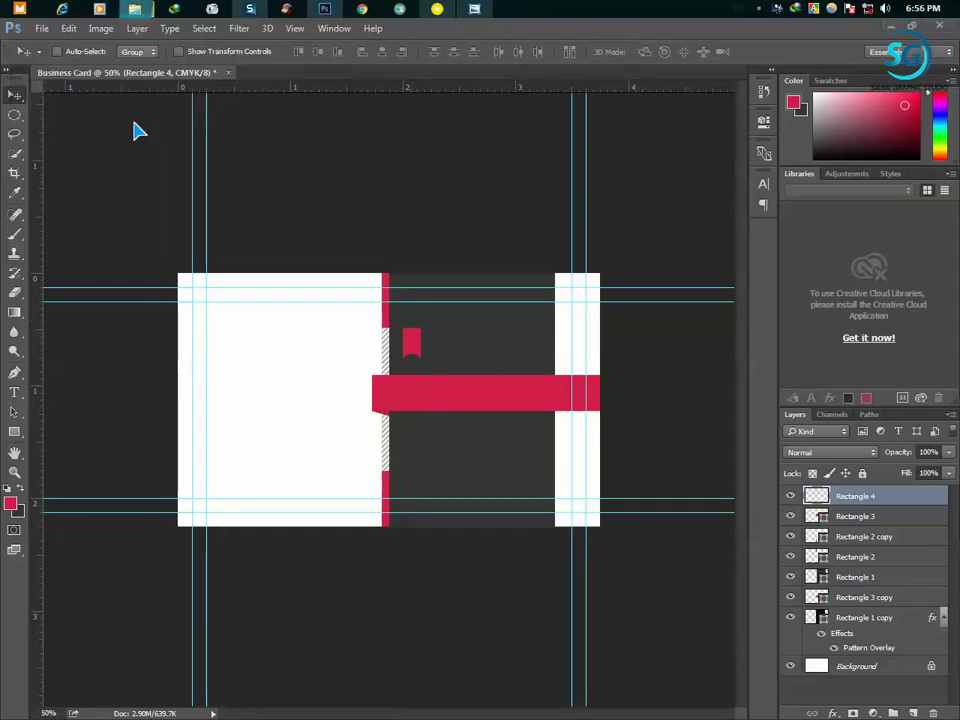
# Place the studio logo file, scaled down, on the card's white half.
pyautogui.click(135, 9)
pyautogui.moveTo(637, 293); pyautogui.dragTo(200, 430)
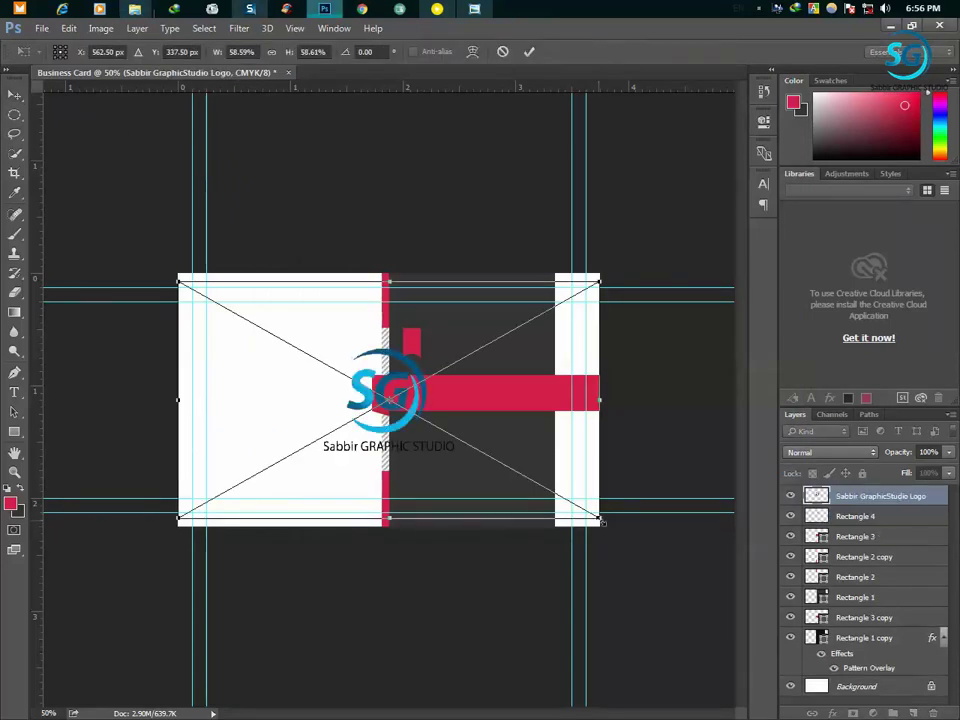
pyautogui.moveTo(599, 518); pyautogui.dragTo(543, 481)
pyautogui.moveTo(474, 435); pyautogui.dragTo(370, 437)
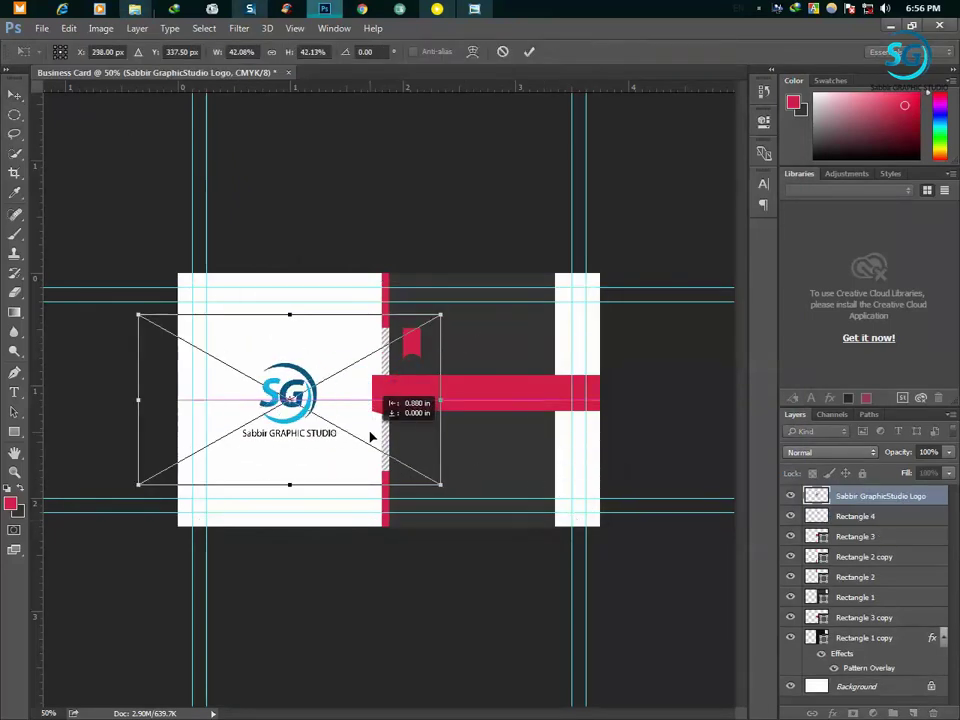
pyautogui.moveTo(440, 484); pyautogui.dragTo(425, 480)
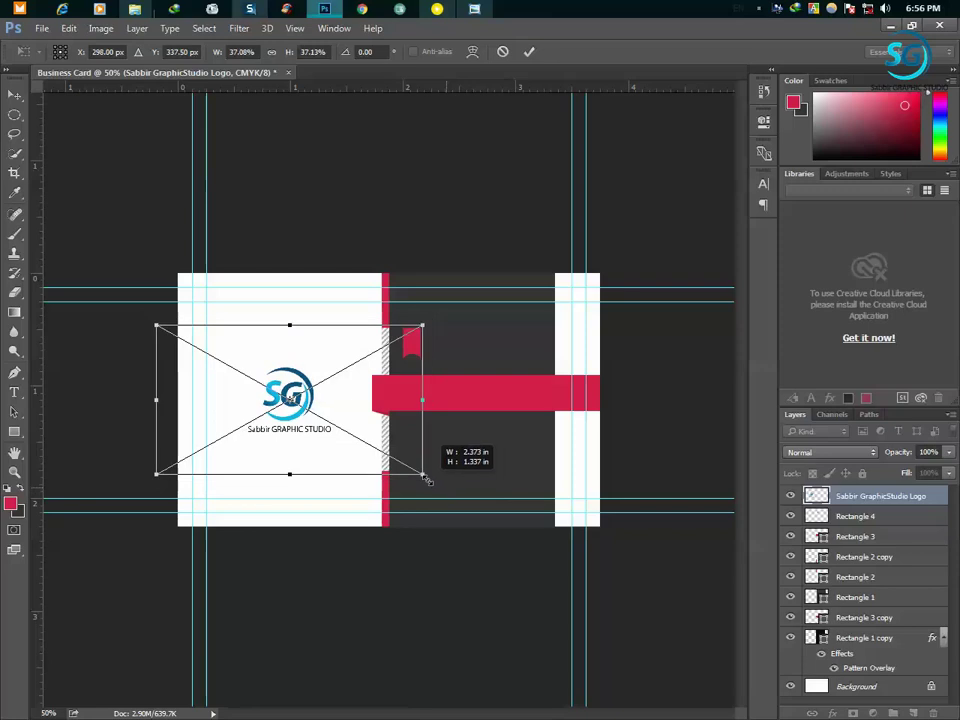
pyautogui.click(529, 51)
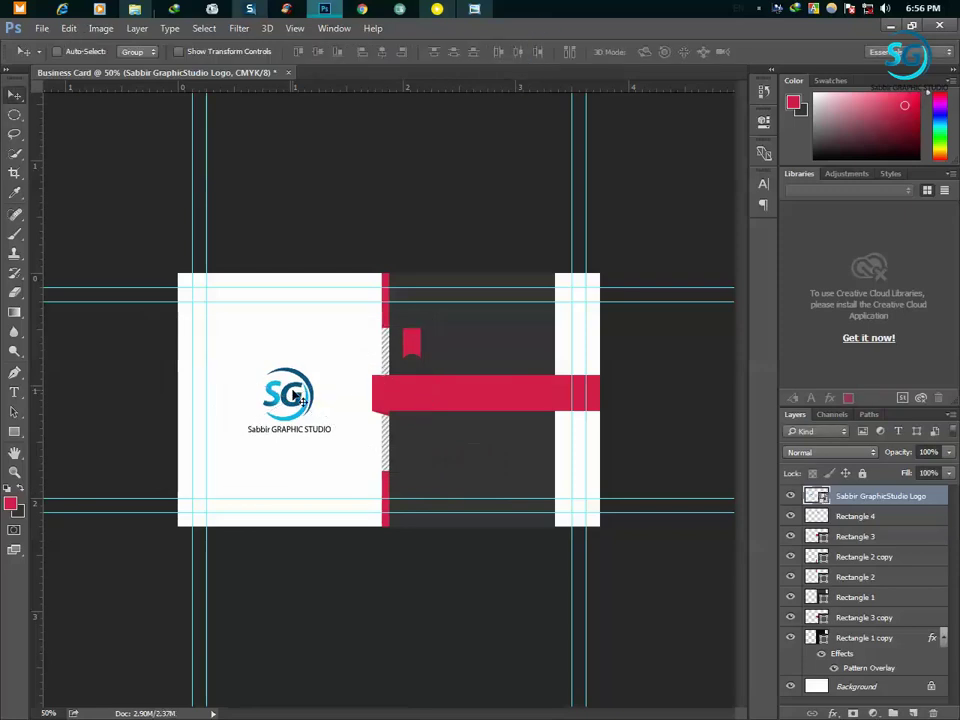
pyautogui.click(790, 516)
pyautogui.click(790, 516)
# Give the bookmark a cyan 05b9ea Color Overlay.
pyautogui.click(830, 520)
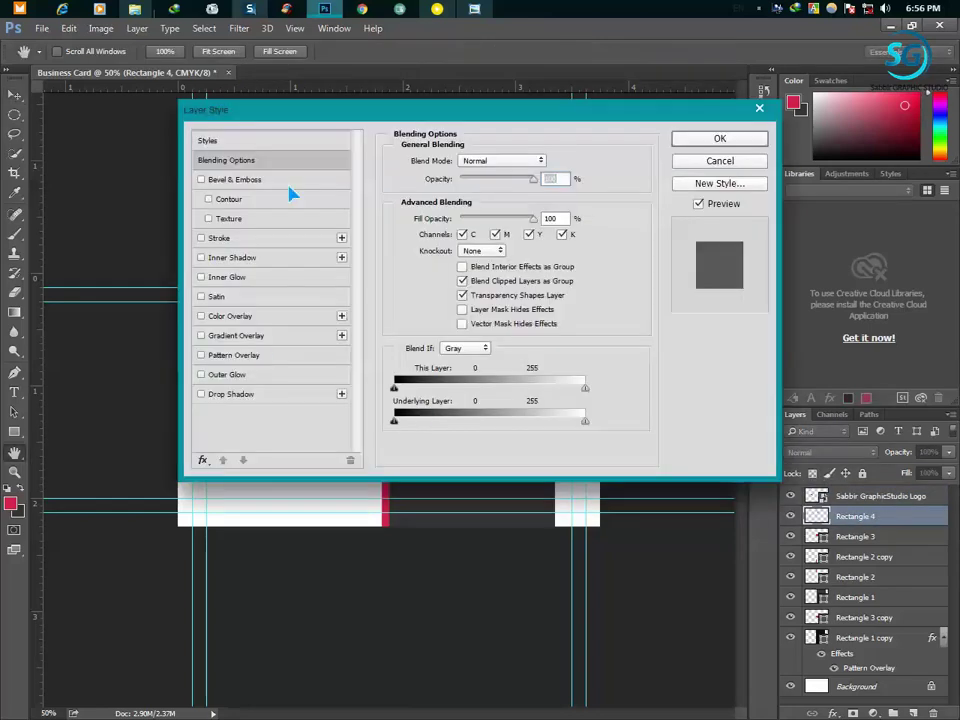
pyautogui.moveTo(337, 121); pyautogui.dragTo(555, 129)
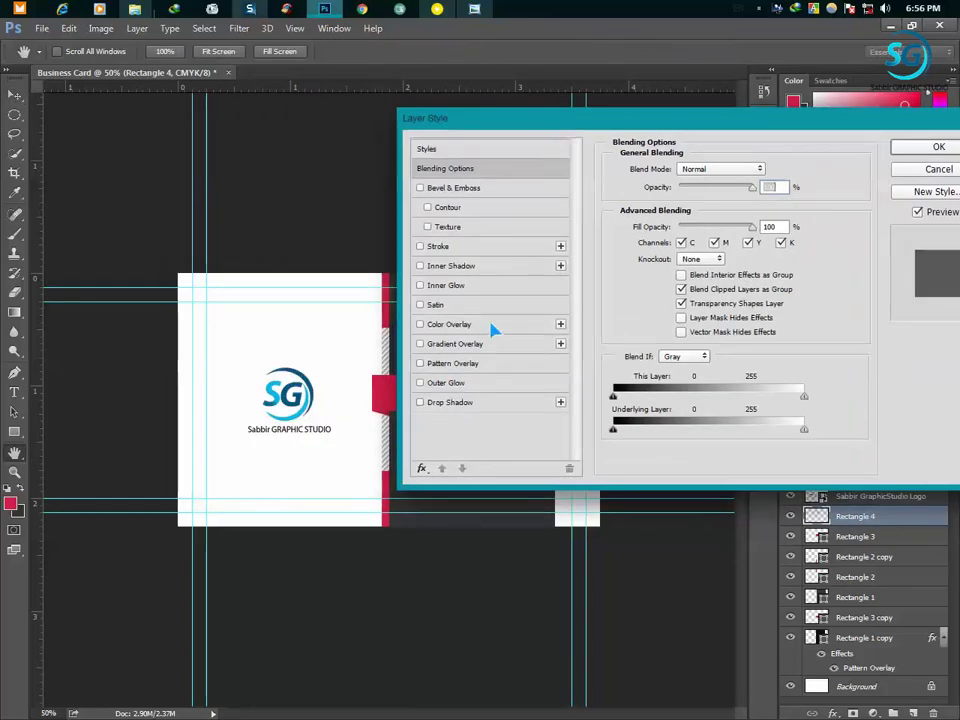
pyautogui.click(493, 326)
pyautogui.click(770, 169)
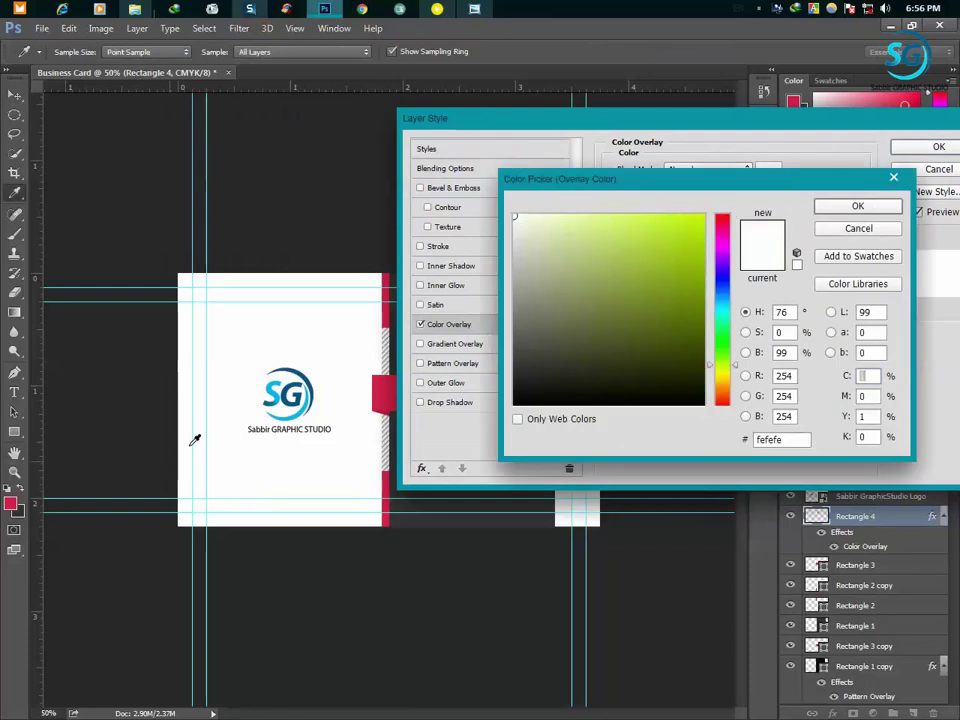
pyautogui.click(313, 395)
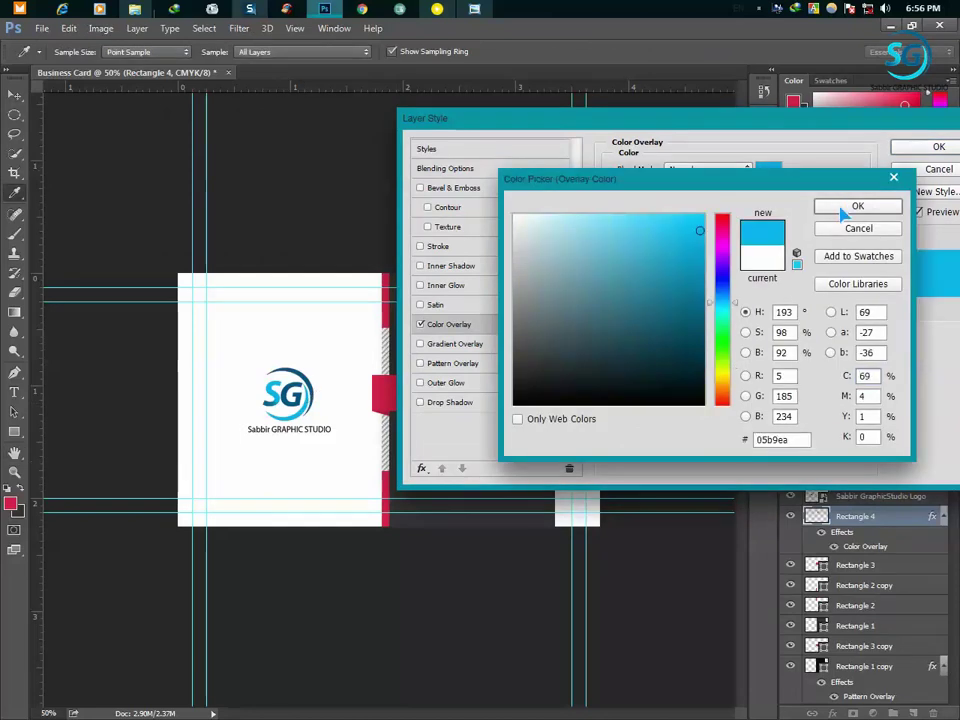
pyautogui.click(857, 205)
pyautogui.click(939, 146)
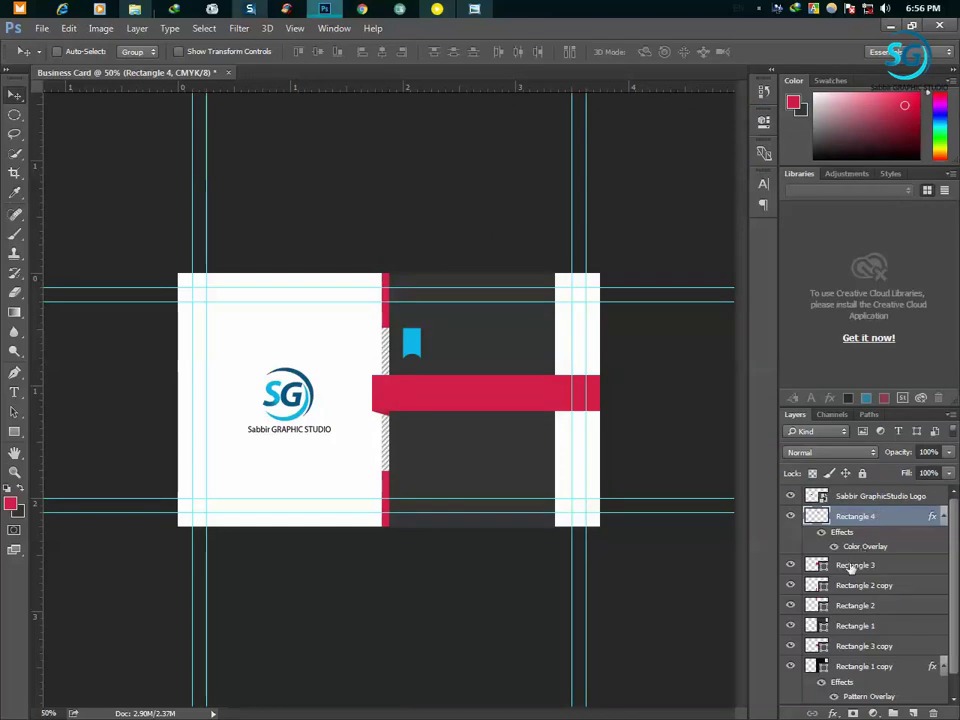
# Recolour the ribbon and the Rectangle 2 copy and Rectangle 2 stripes to the ribbon's cyan.
pyautogui.click(790, 566)
pyautogui.click(790, 566)
pyautogui.doubleClick(818, 565)
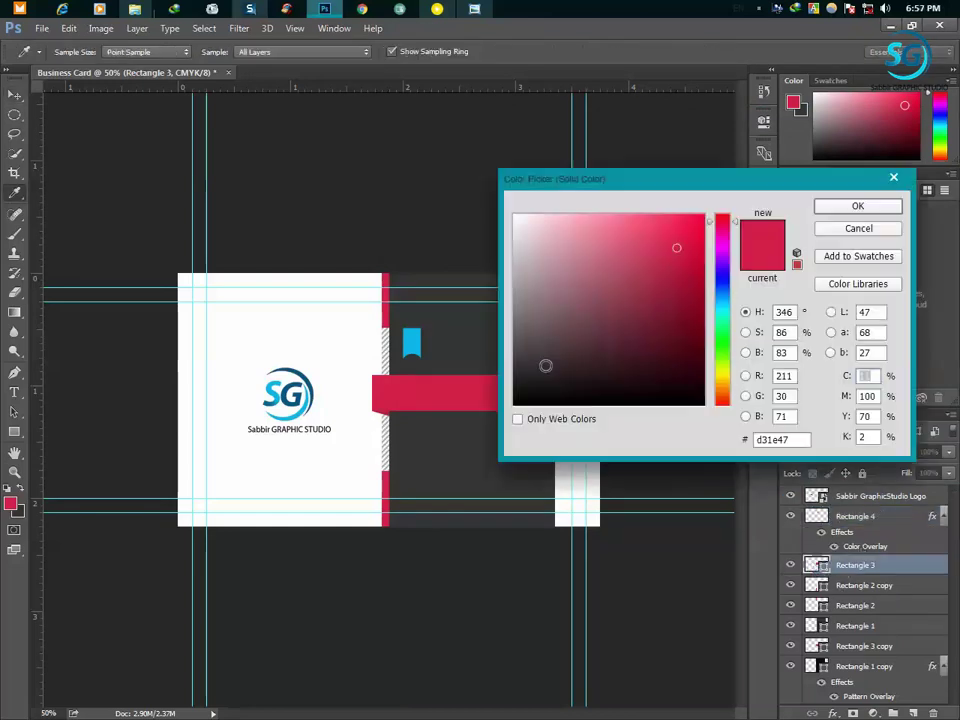
pyautogui.click(304, 408)
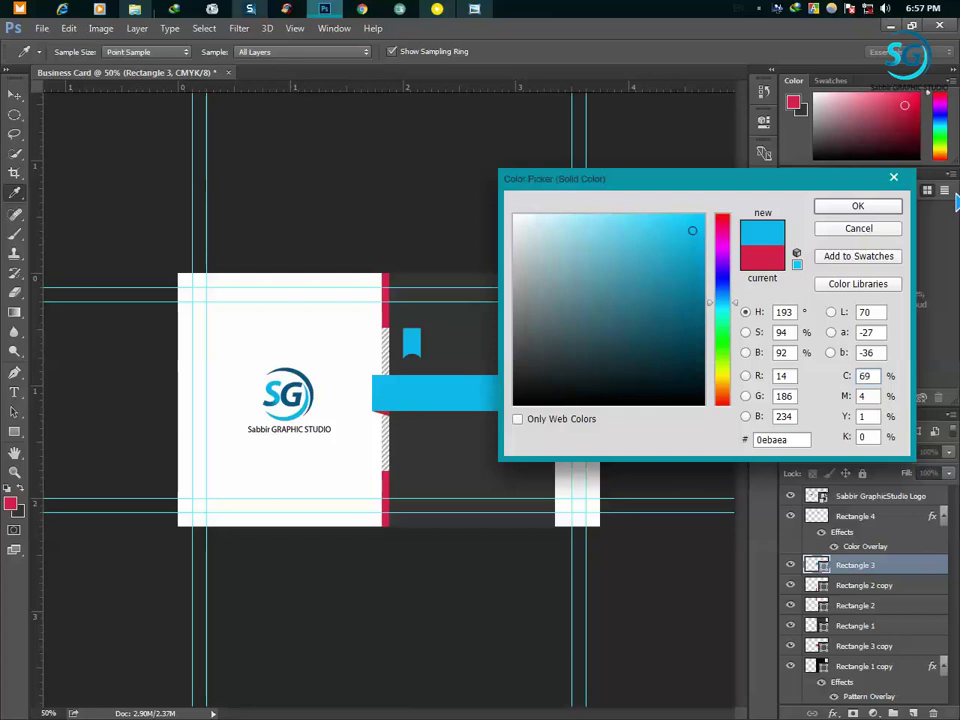
pyautogui.click(879, 212)
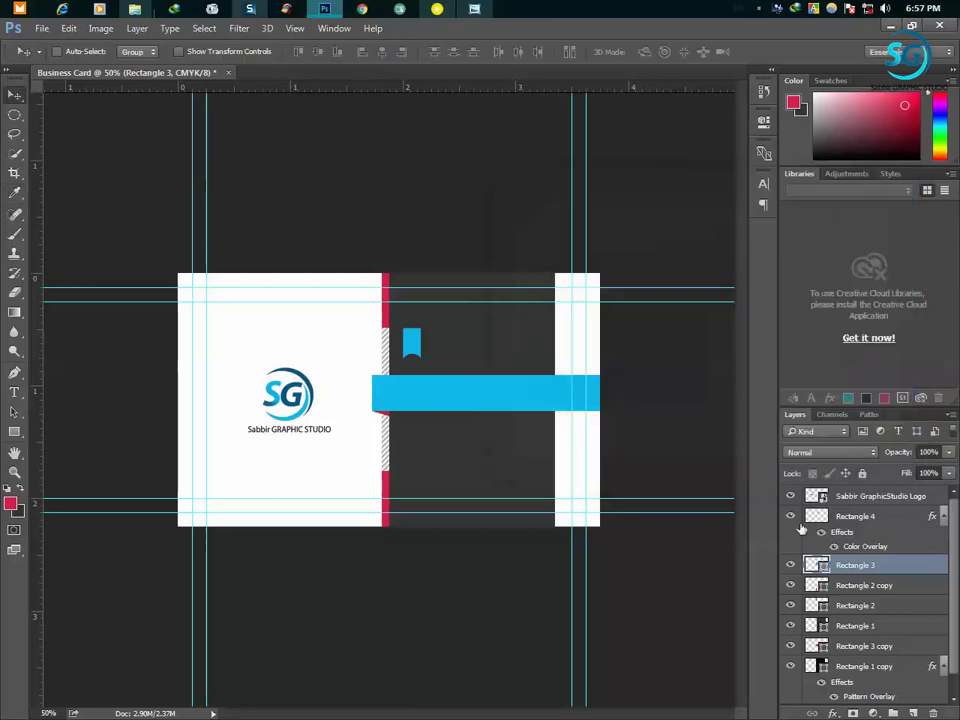
pyautogui.doubleClick(818, 586)
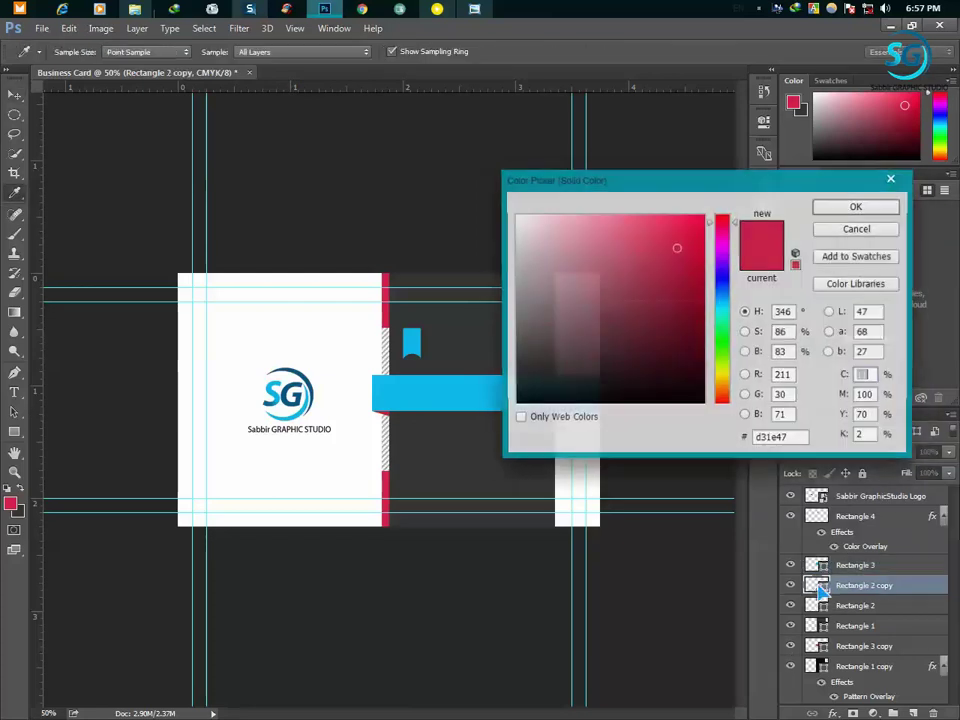
pyautogui.click(411, 378)
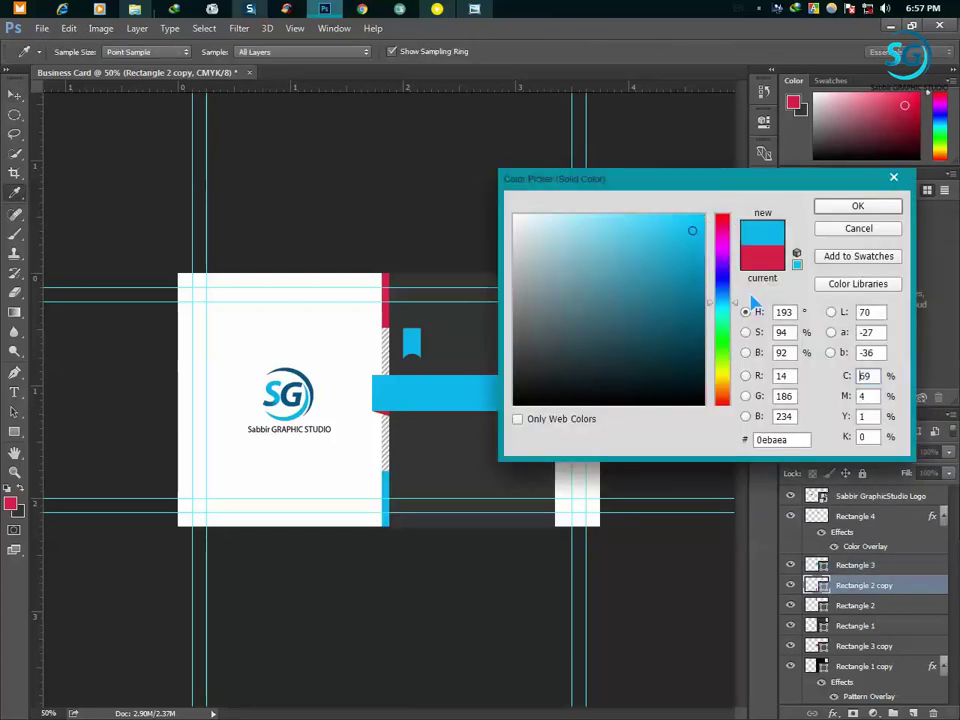
pyautogui.click(857, 206)
pyautogui.doubleClick(818, 606)
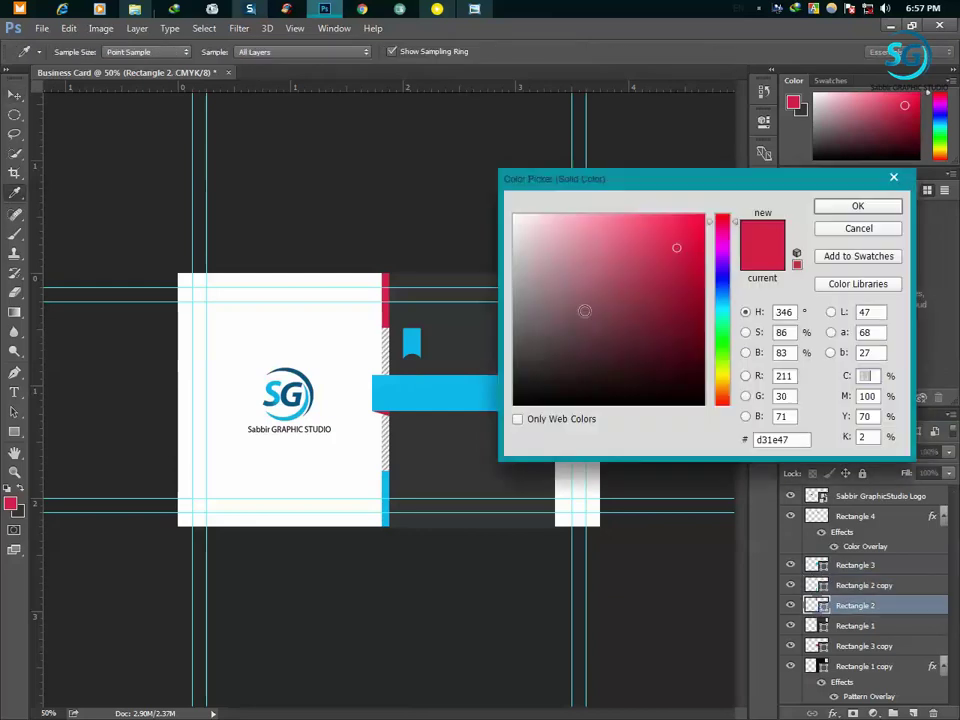
pyautogui.click(472, 391)
pyautogui.click(888, 205)
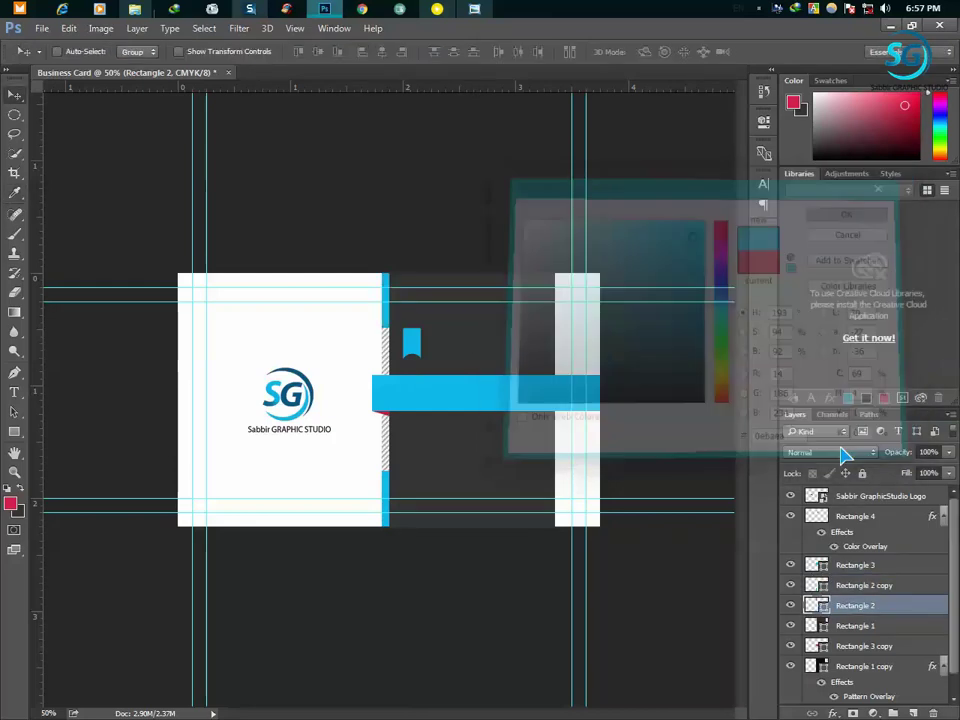
# Fill Rectangle 3 copy with a slightly darker cyan, 058bb0.
pyautogui.click(812, 625)
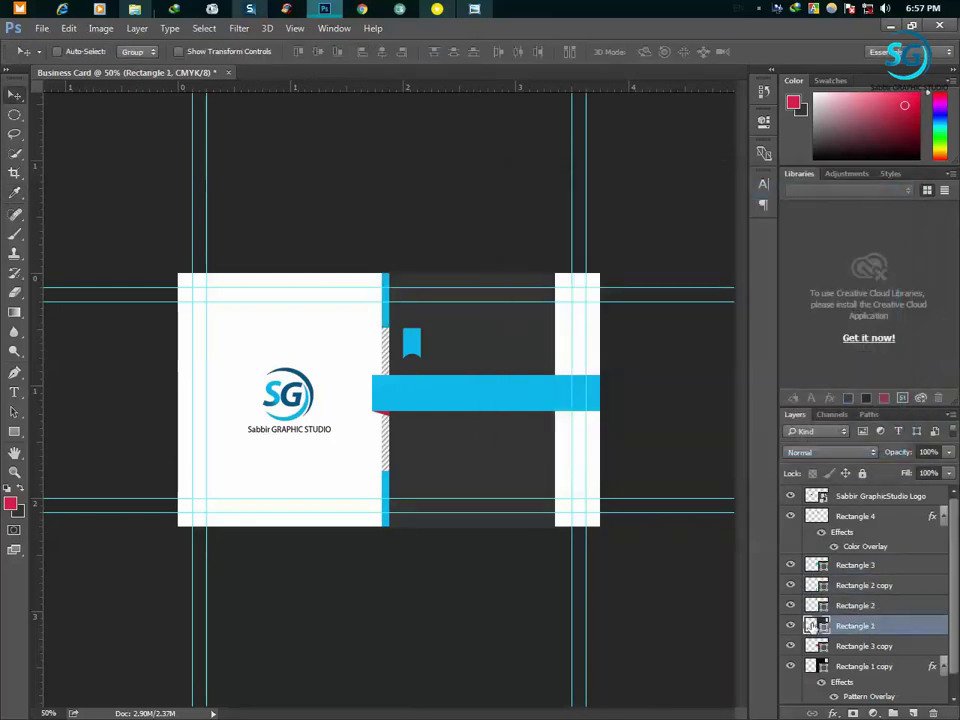
pyautogui.click(816, 646)
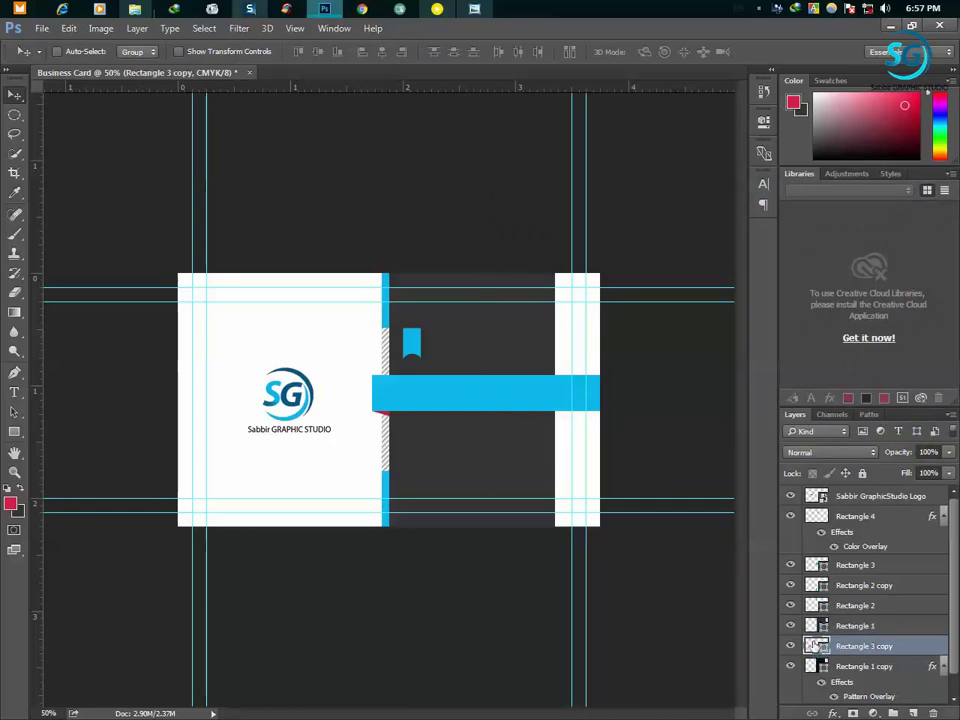
pyautogui.doubleClick(816, 646)
pyautogui.click(433, 393)
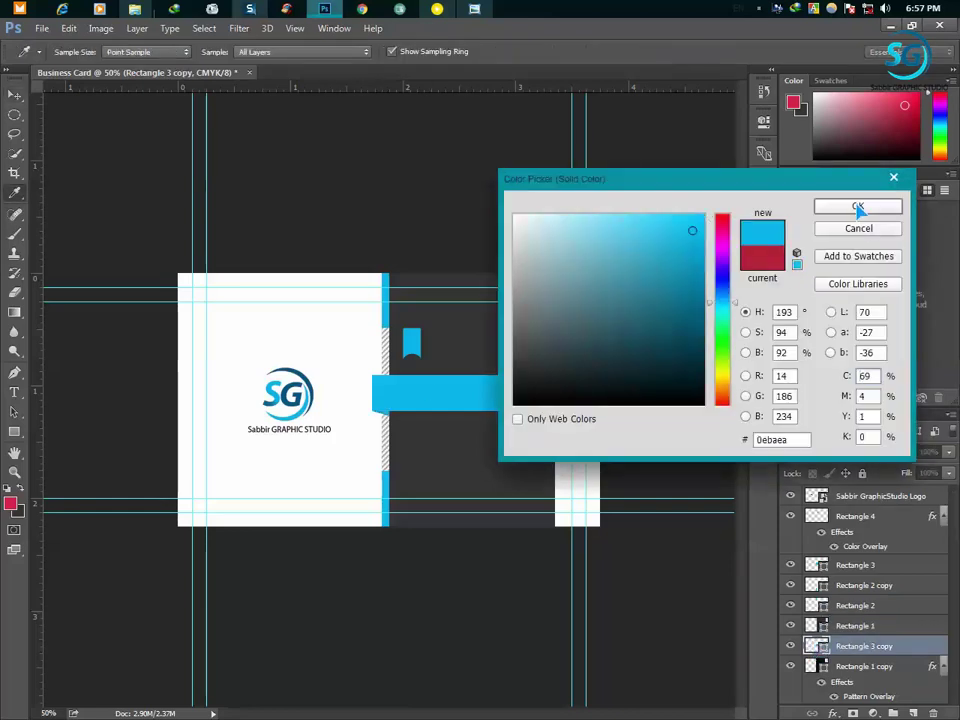
pyautogui.click(698, 253)
pyautogui.click(698, 261)
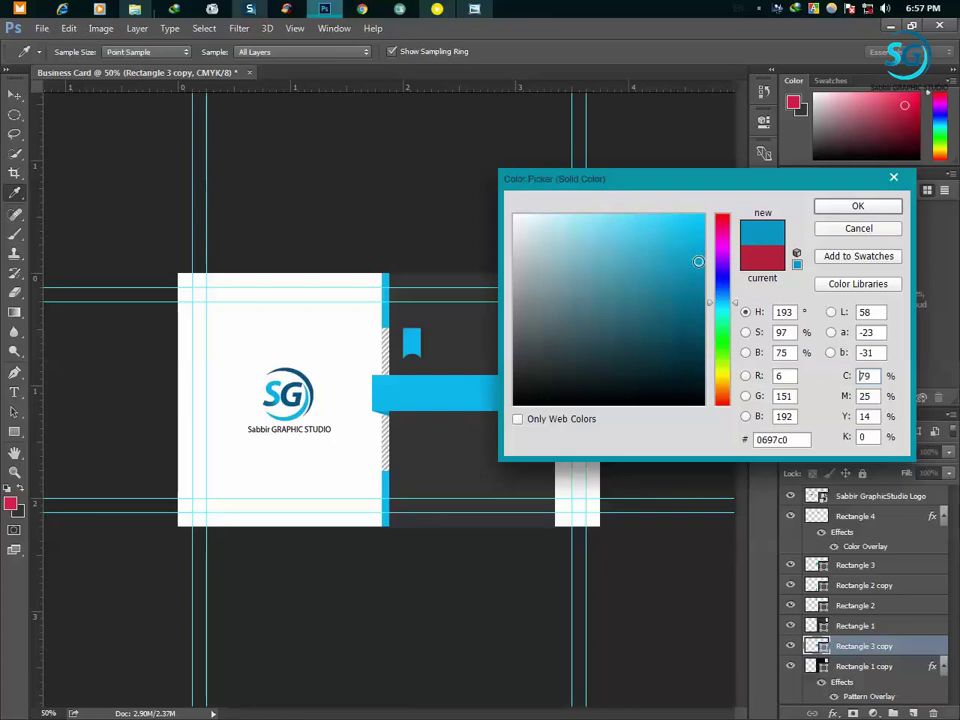
pyautogui.click(698, 272)
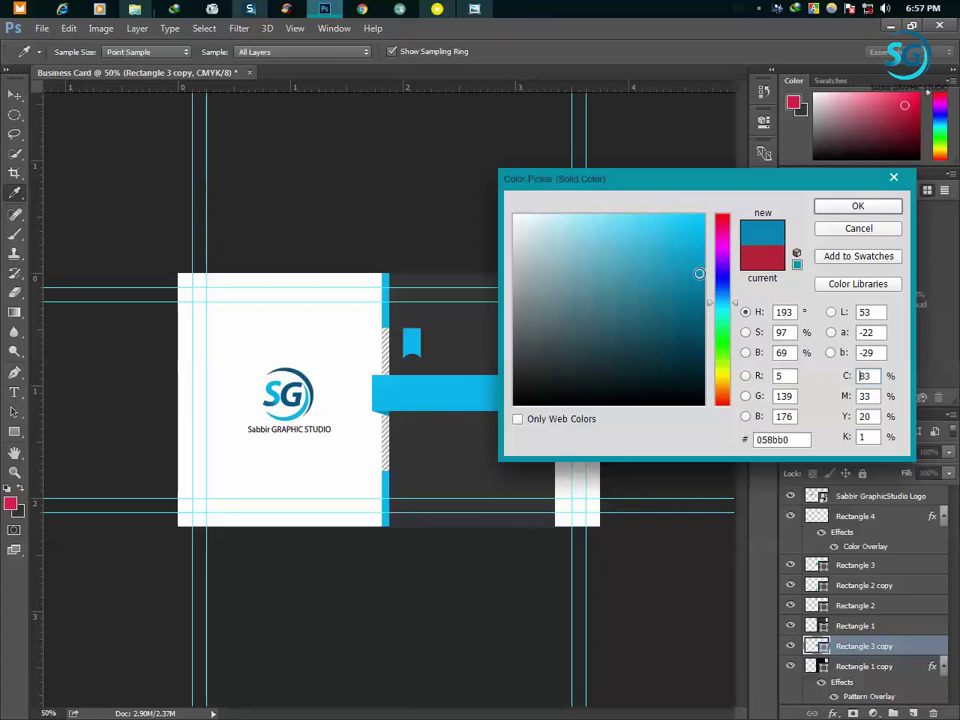
pyautogui.click(857, 205)
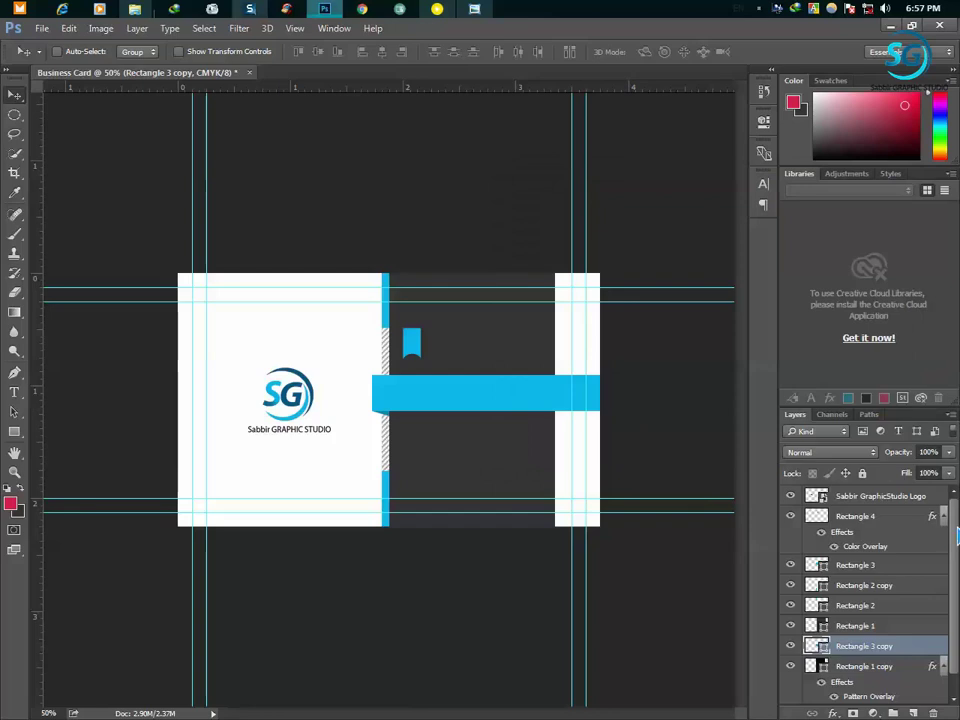
# Duplicate the bookmark twice, moving one copy onto the ribbon and one below it.
pyautogui.click(944, 516)
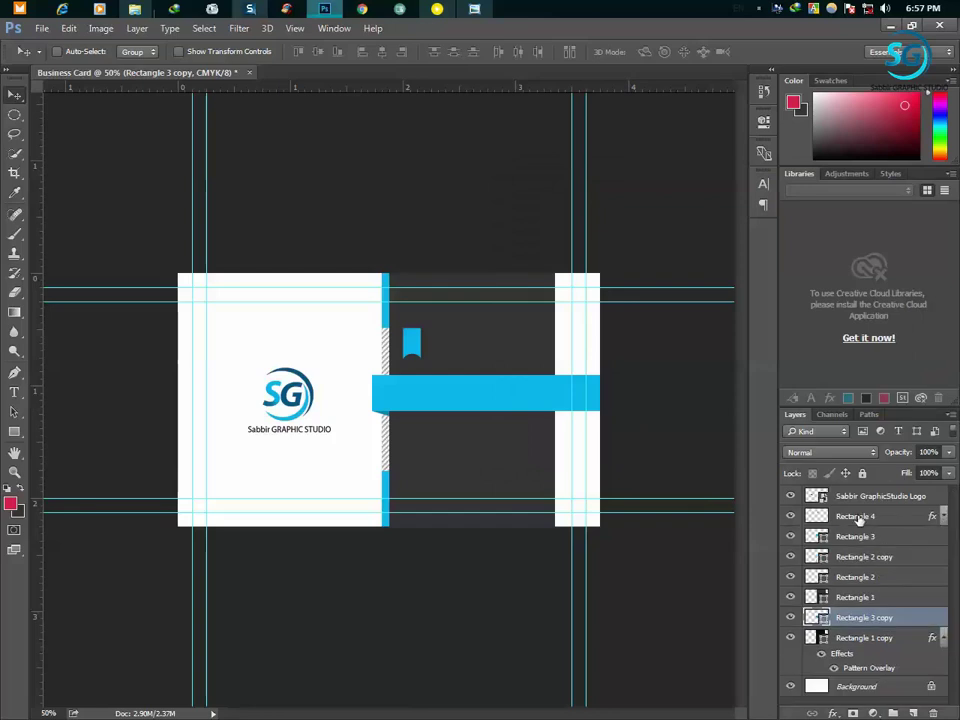
pyautogui.click(823, 517)
pyautogui.click(790, 516)
pyautogui.click(790, 516)
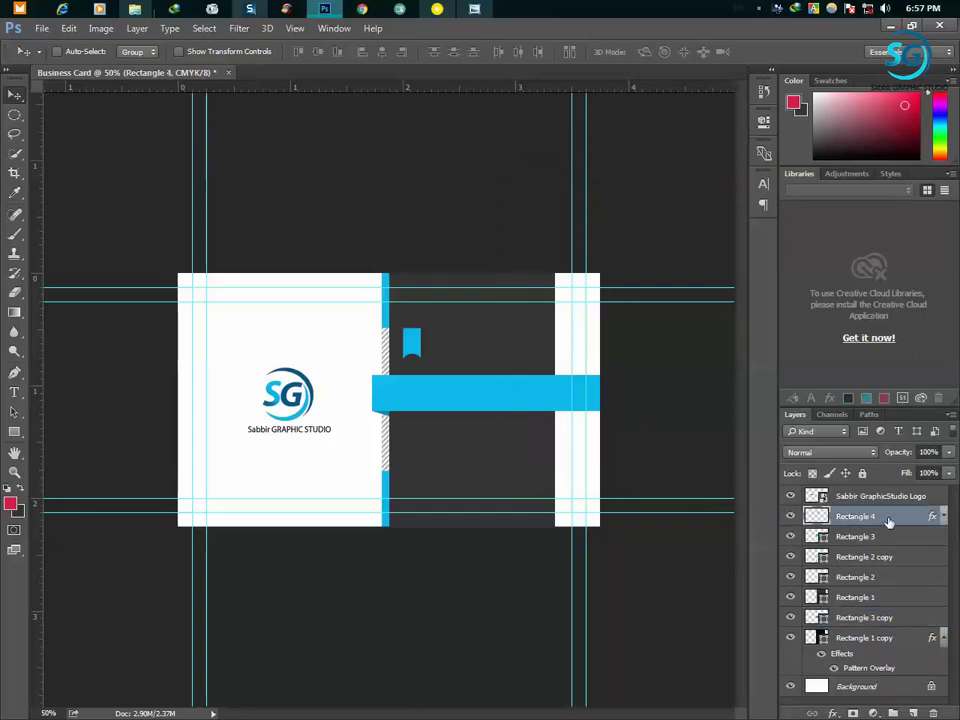
pyautogui.moveTo(860, 516); pyautogui.dragTo(916, 712)
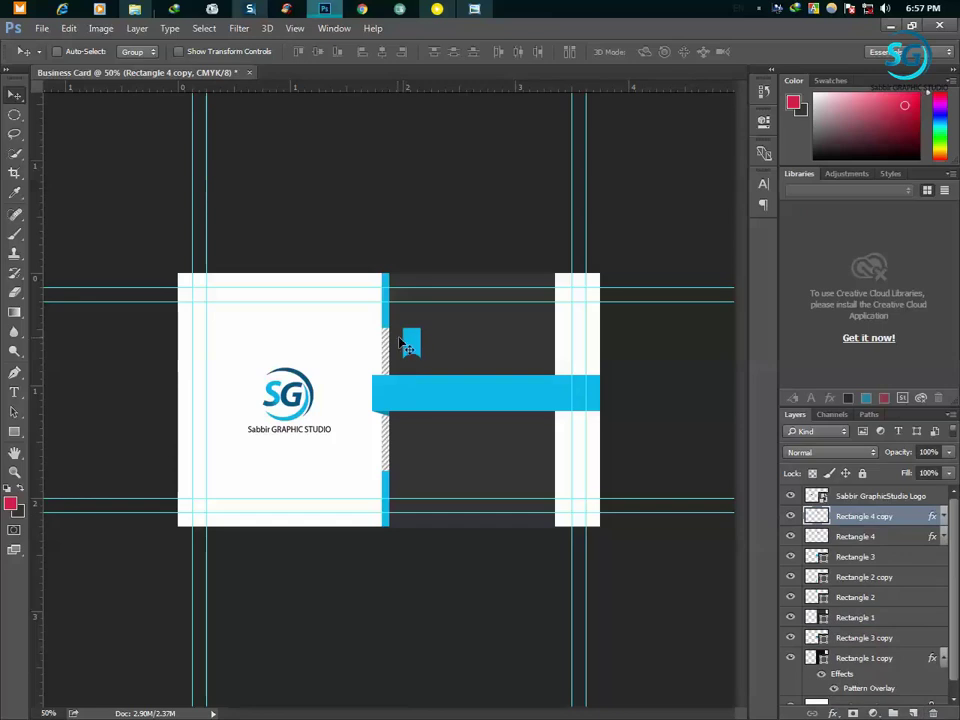
pyautogui.moveTo(418, 346); pyautogui.dragTo(419, 395)
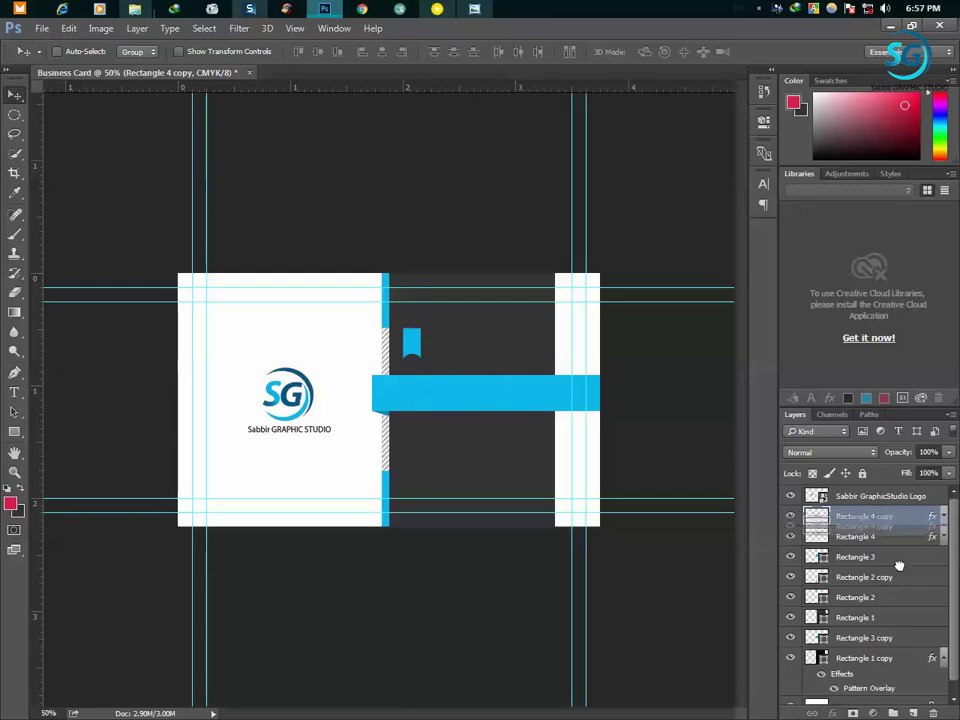
pyautogui.moveTo(900, 526); pyautogui.dragTo(912, 713)
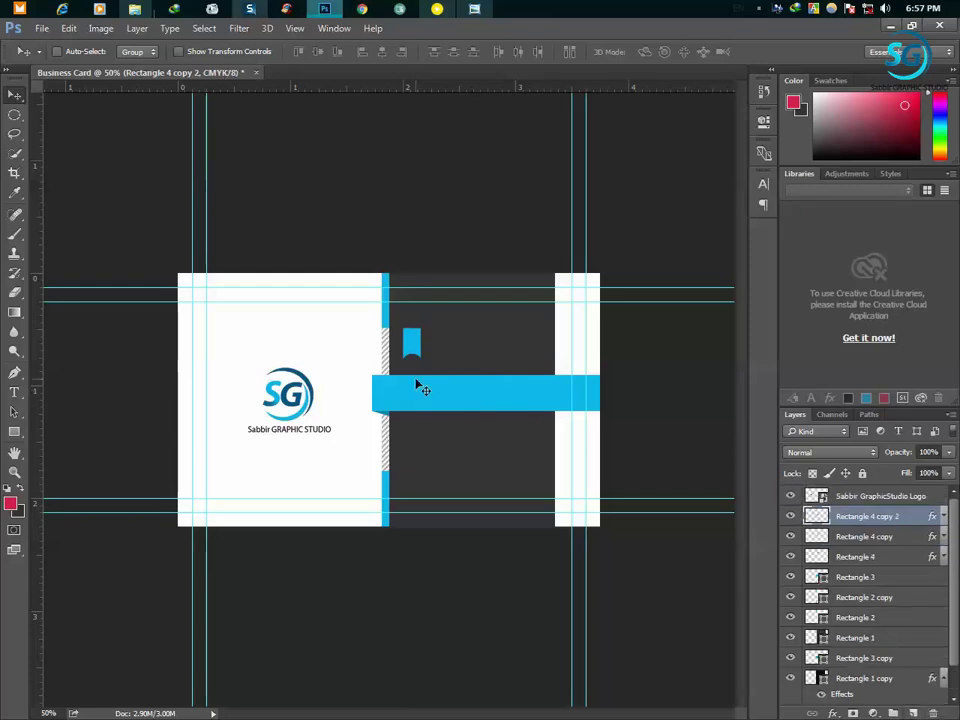
pyautogui.moveTo(419, 388); pyautogui.dragTo(421, 445)
# Give the middle bookmark (Rectangle 4 copy) a light grey Color Overlay.
pyautogui.click(889, 537)
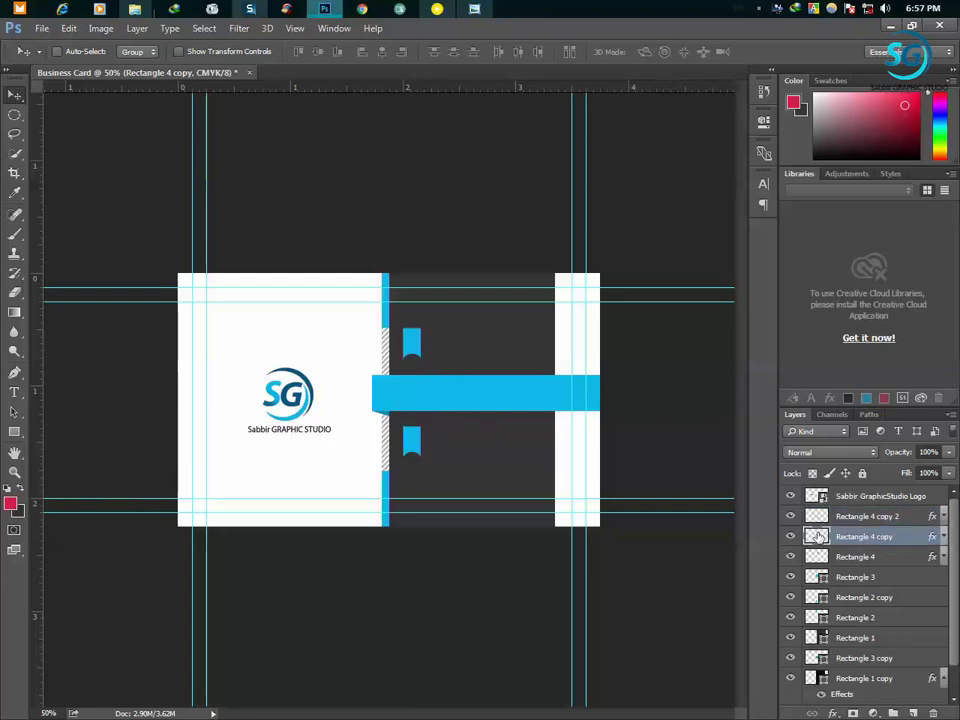
pyautogui.doubleClick(815, 537)
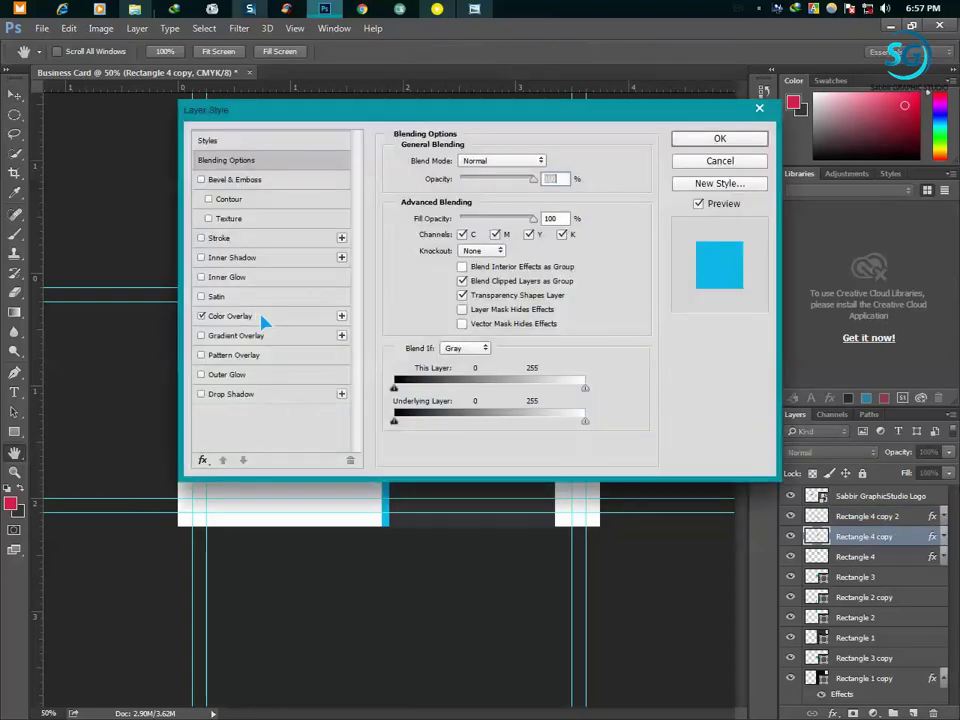
pyautogui.click(262, 316)
pyautogui.click(549, 160)
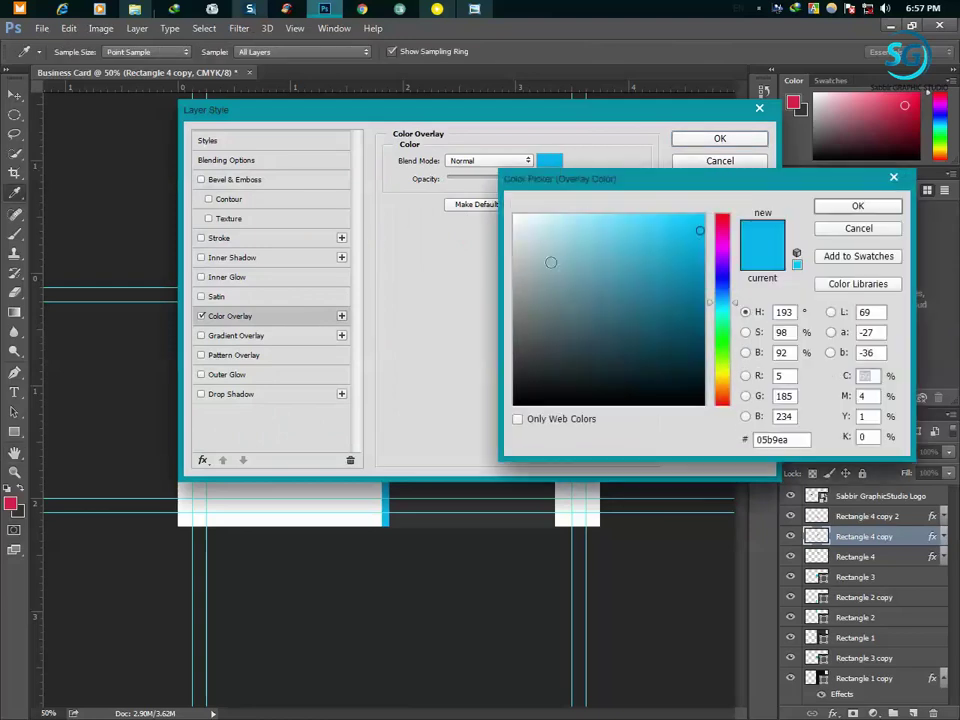
pyautogui.click(518, 266)
pyautogui.click(857, 206)
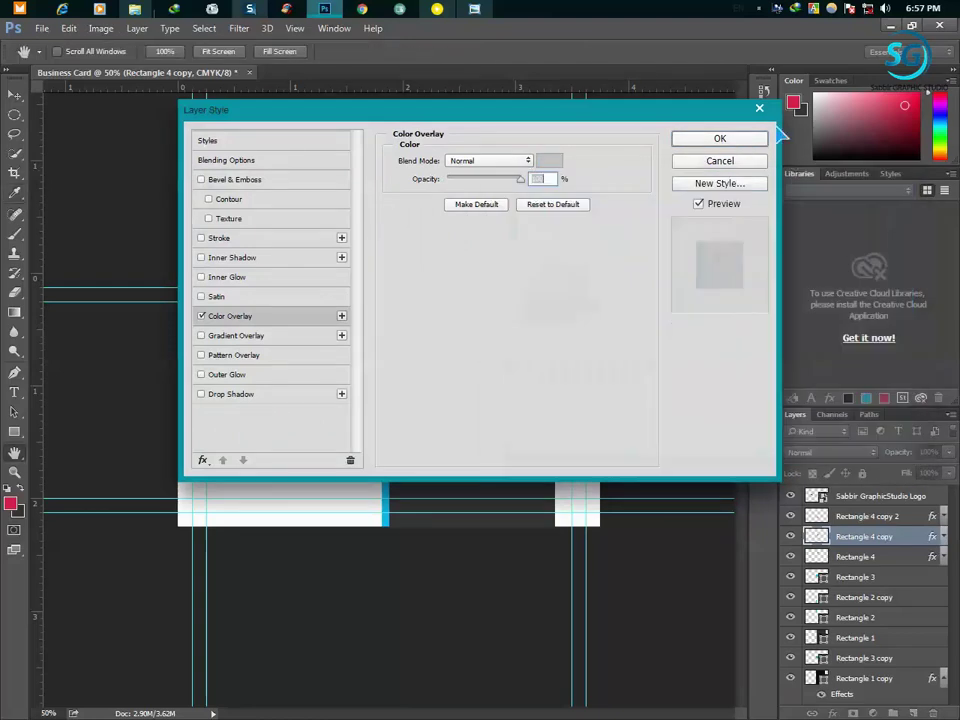
pyautogui.click(730, 142)
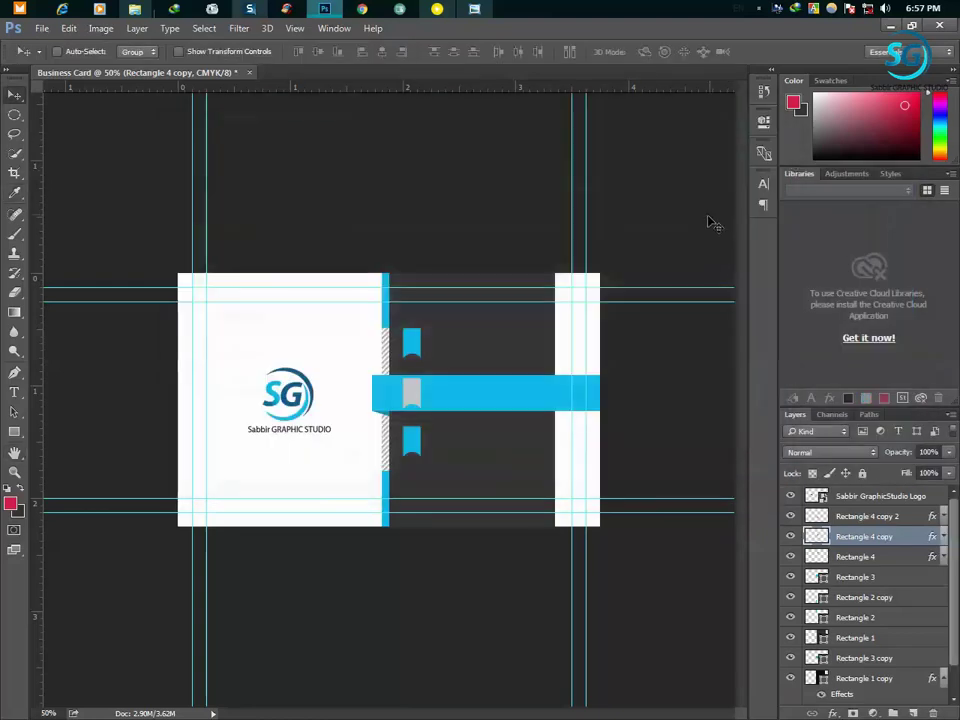
# Change the middle bookmark's overlay to near-white and select all three bookmark layers.
pyautogui.doubleClick(816, 537)
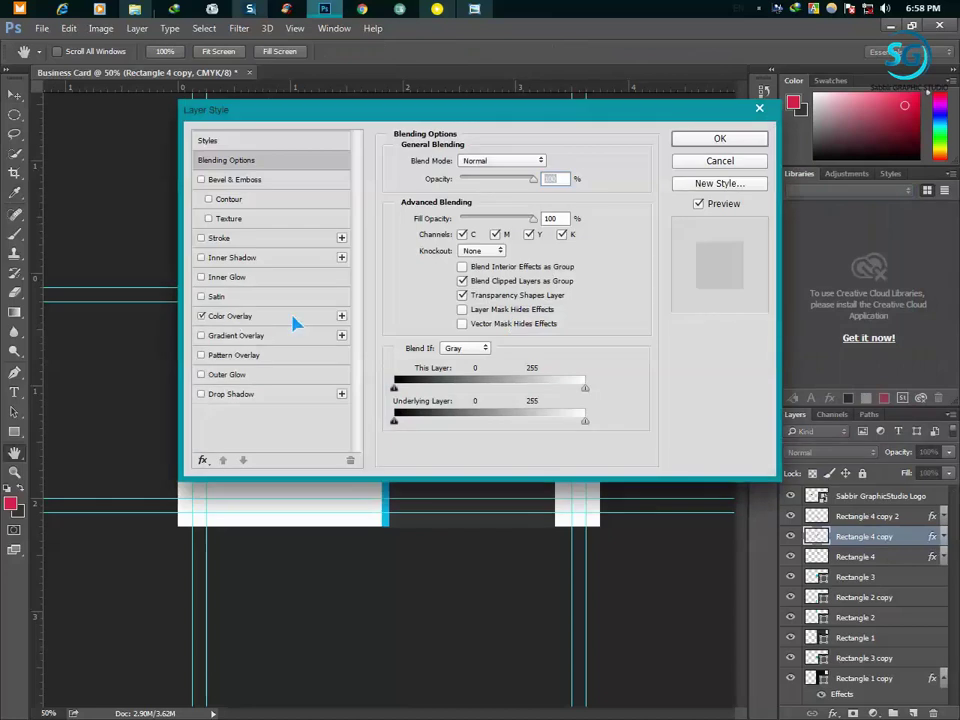
pyautogui.click(296, 322)
pyautogui.click(550, 160)
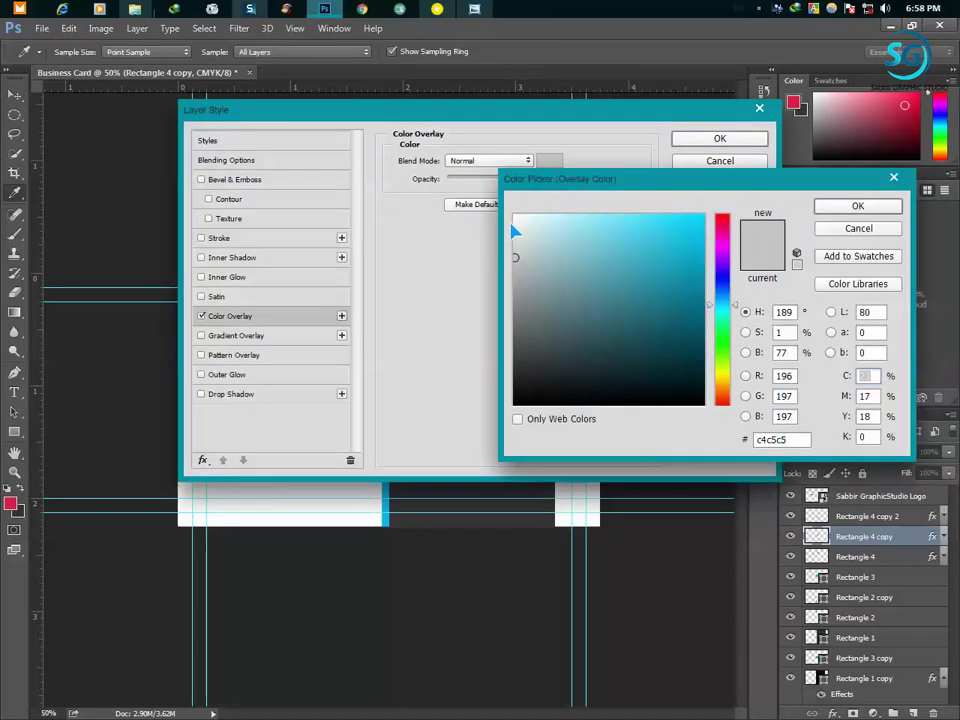
pyautogui.click(515, 217)
pyautogui.click(855, 206)
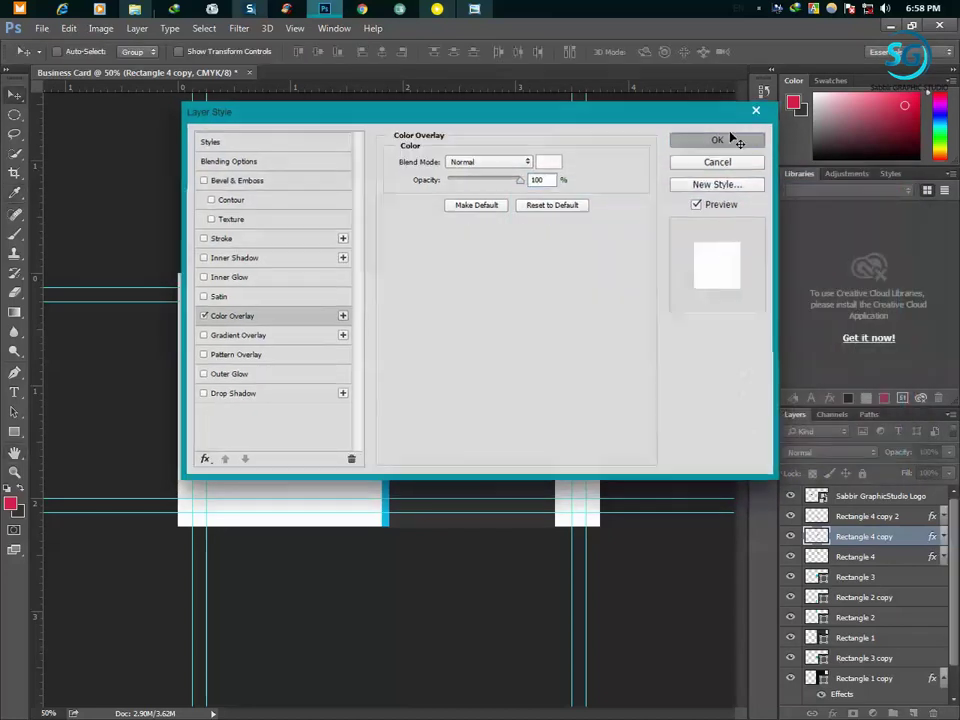
pyautogui.click(718, 140)
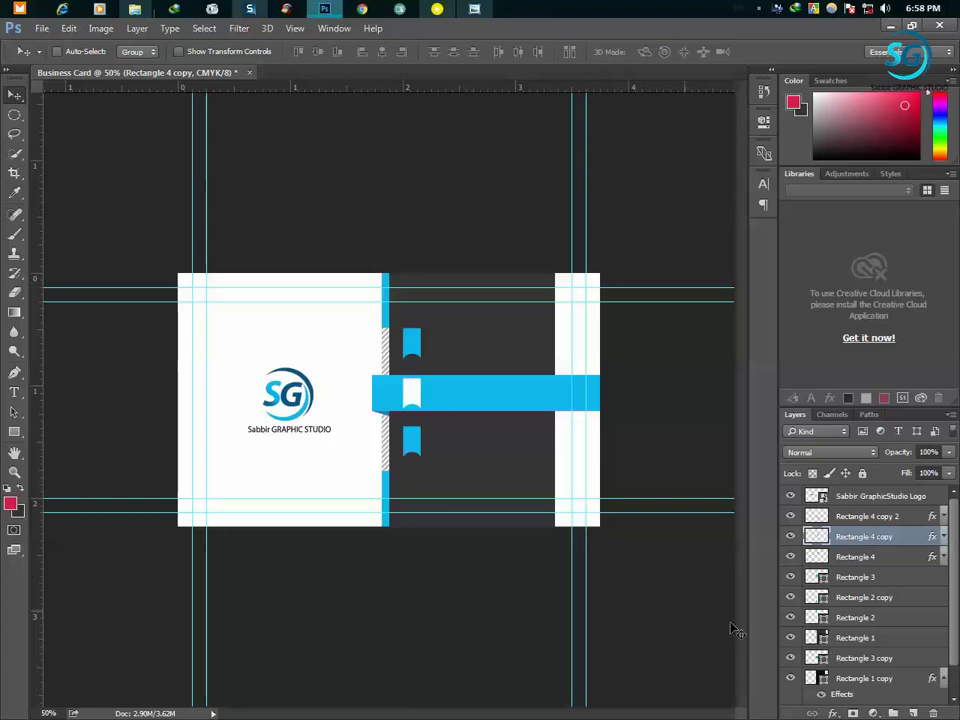
pyautogui.keyDown('shift'); pyautogui.click(897, 517); pyautogui.keyUp('shift')
# Scale all three bookmarks down together to about 91%.
pyautogui.keyDown('shift'); pyautogui.click(874, 558); pyautogui.keyUp('shift')
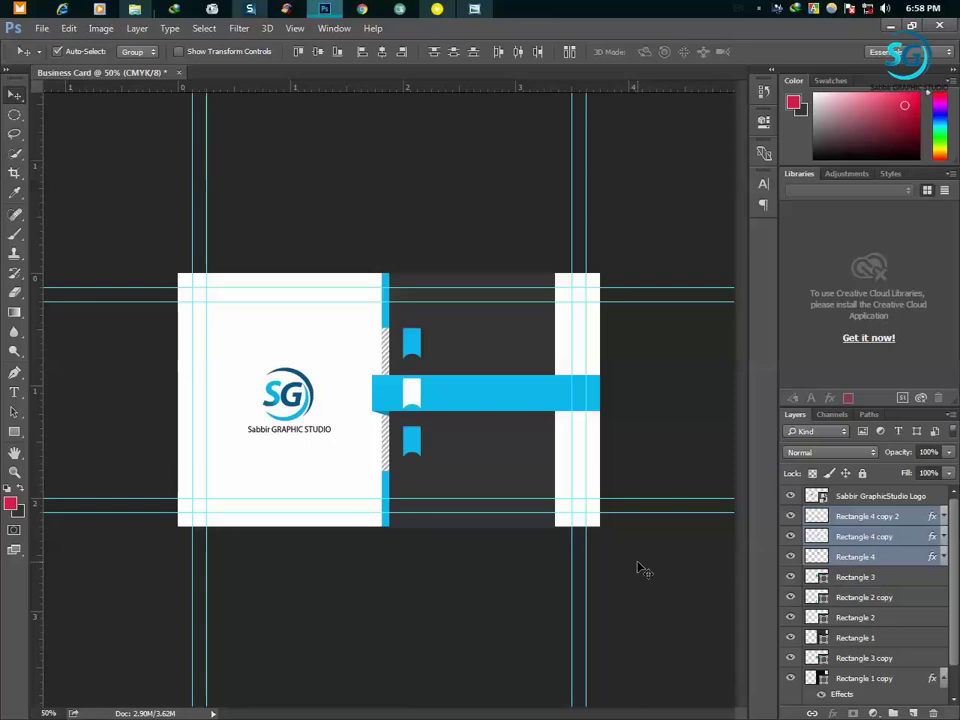
pyautogui.hotkey('ctrl', 't')
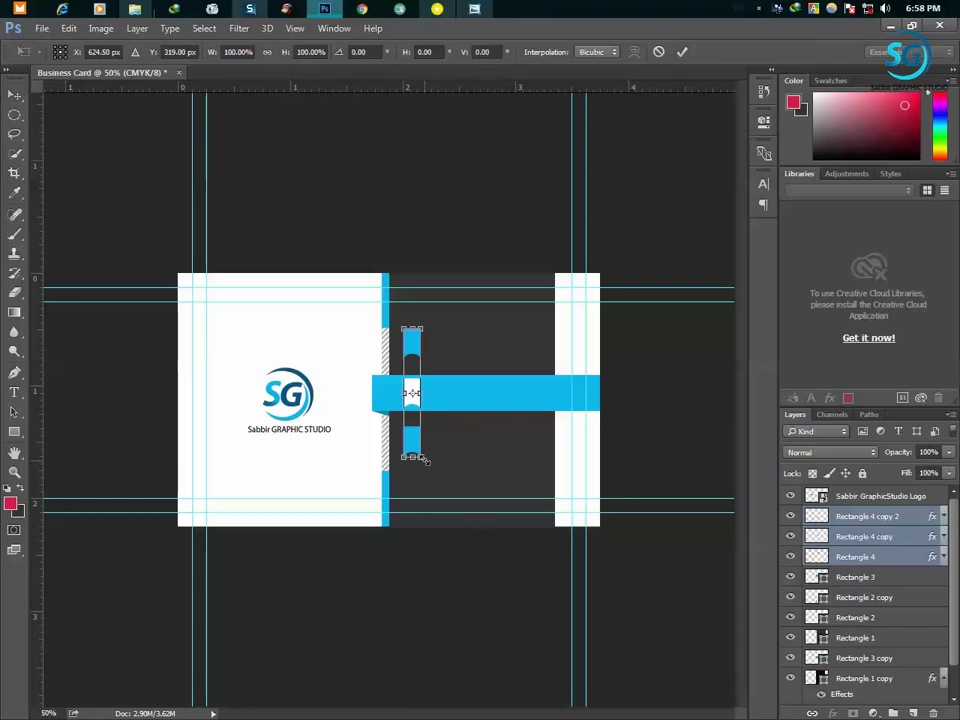
pyautogui.moveTo(422, 458); pyautogui.dragTo(421, 454)
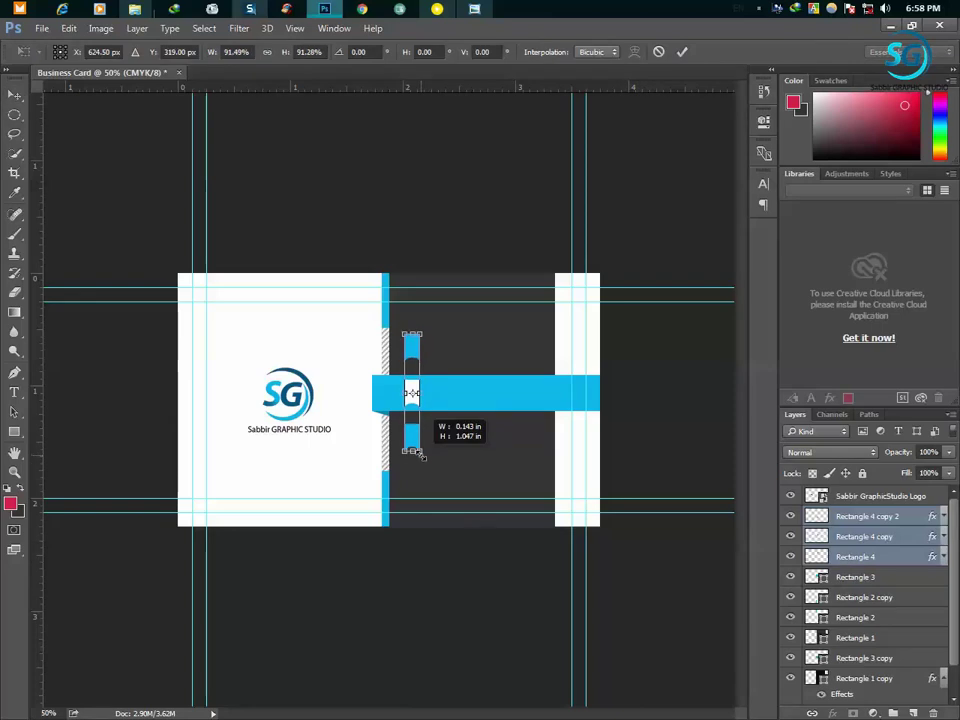
pyautogui.click(683, 52)
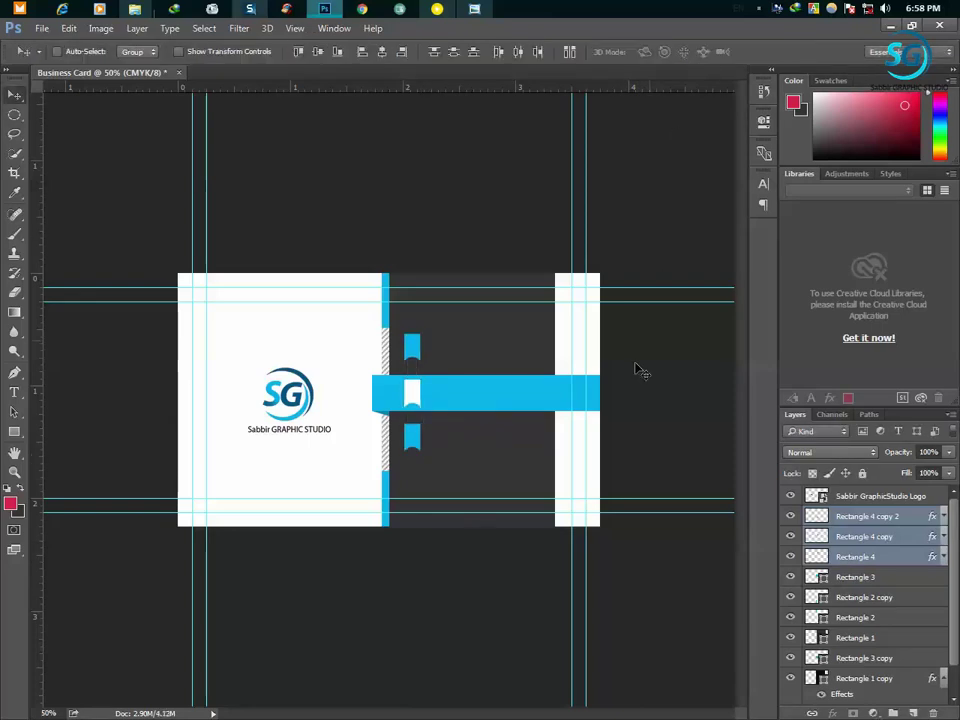
# Nudge the Rectangle 4 and Rectangle 4 copy tabs into even vertical spacing.
pyautogui.click(870, 558)
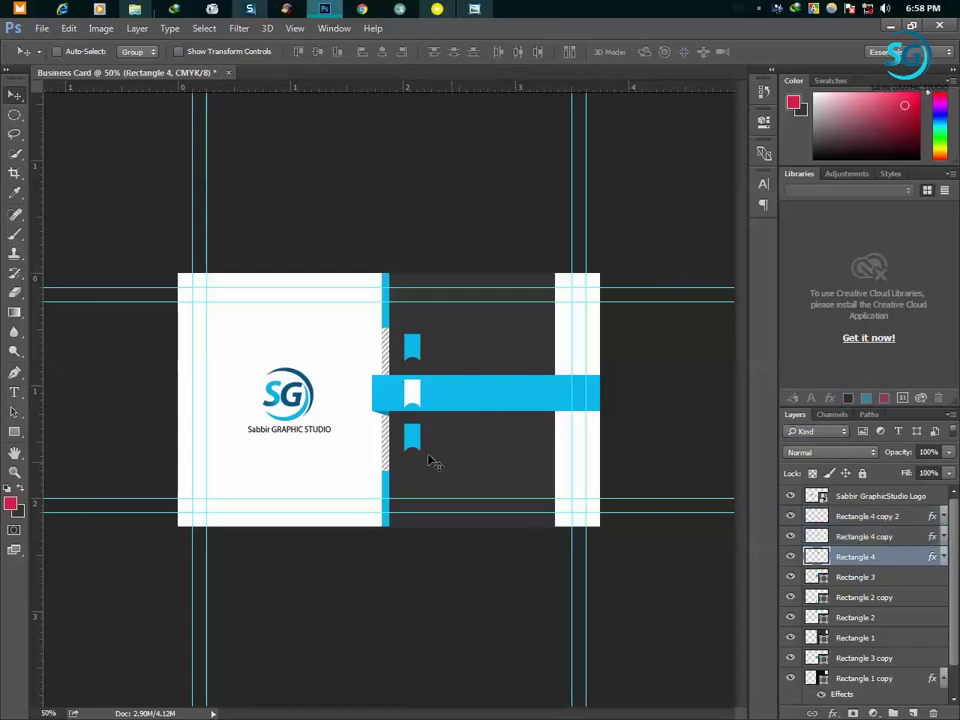
pyautogui.moveTo(413, 428); pyautogui.dragTo(413, 437)
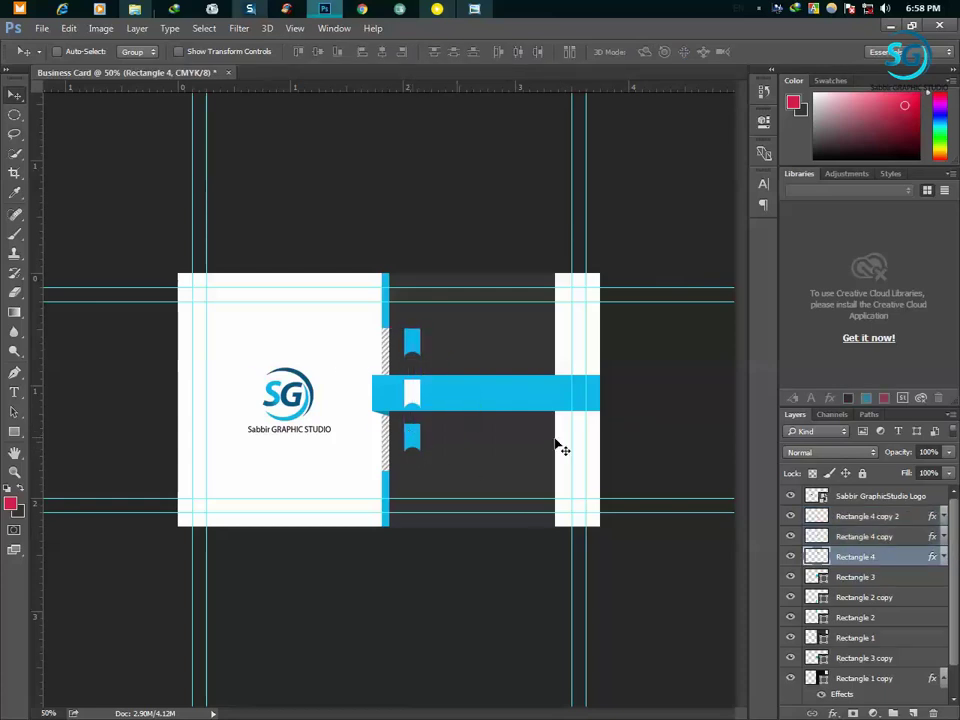
pyautogui.click(878, 540)
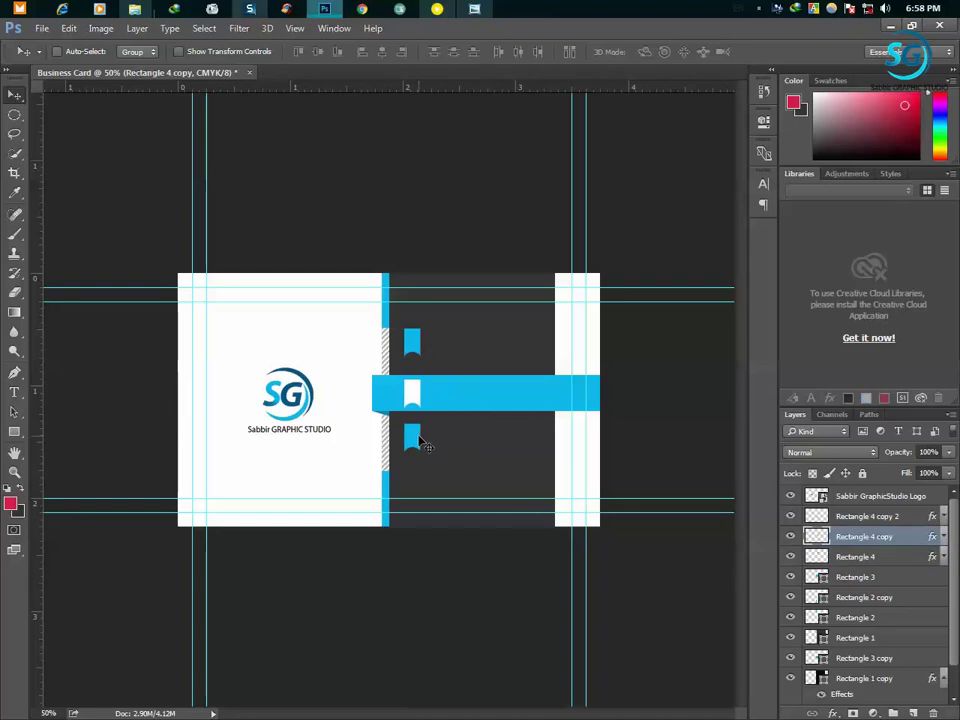
pyautogui.moveTo(421, 443); pyautogui.dragTo(416, 448)
pyautogui.click(875, 517)
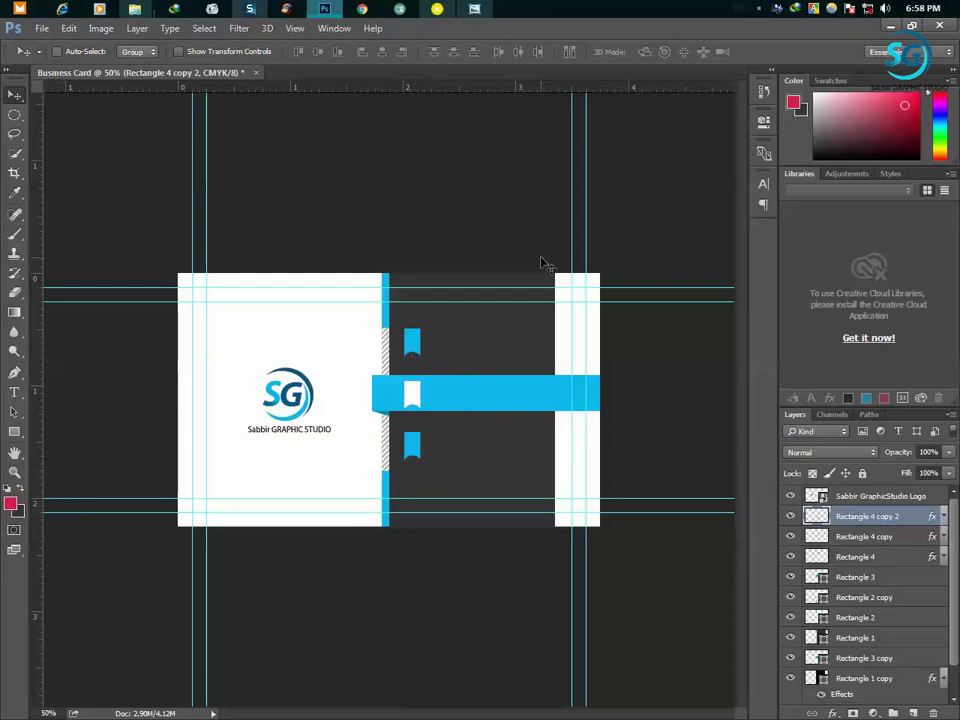
# Place the person icon, shrunk to a tiny size, on the top bookmark tab.
pyautogui.moveTo(135, 9)
pyautogui.click(150, 112)
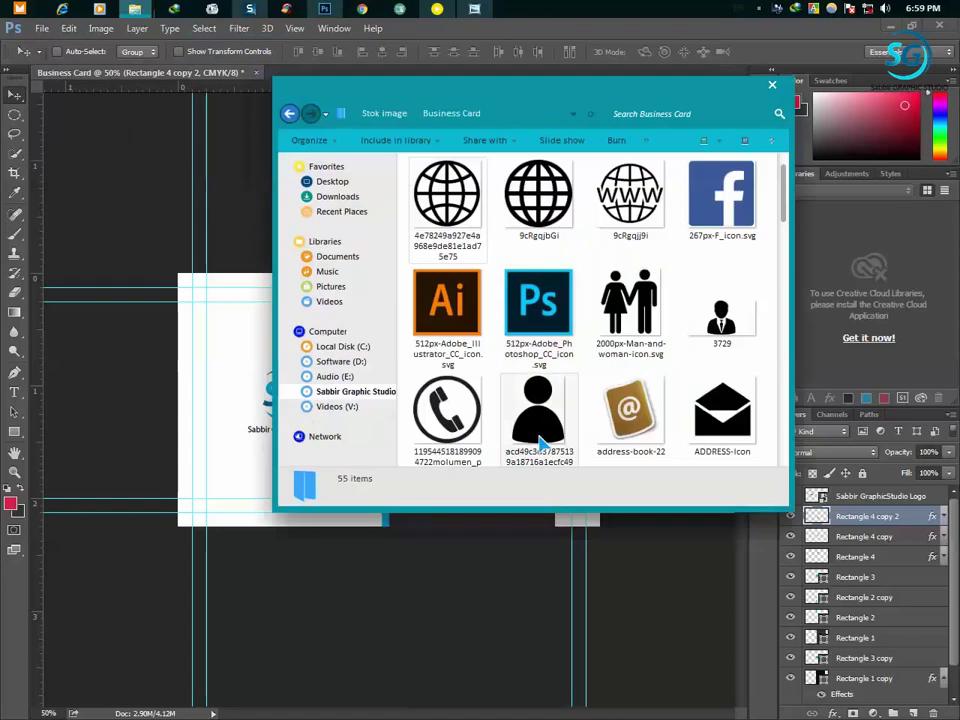
pyautogui.moveTo(540, 440); pyautogui.dragTo(229, 386)
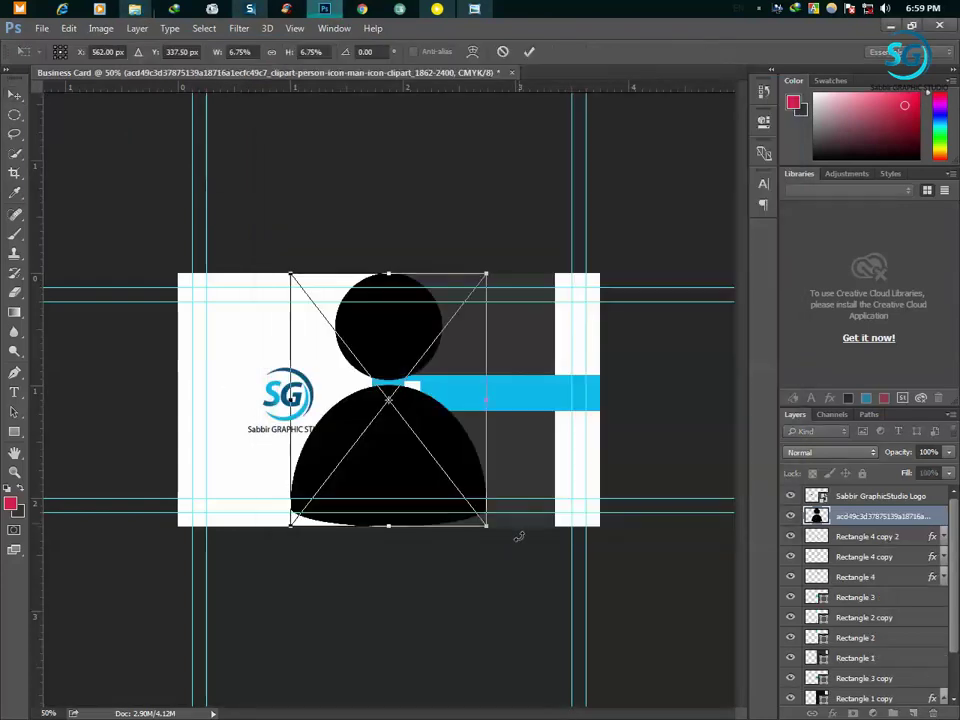
pyautogui.moveTo(491, 532); pyautogui.dragTo(389, 428)
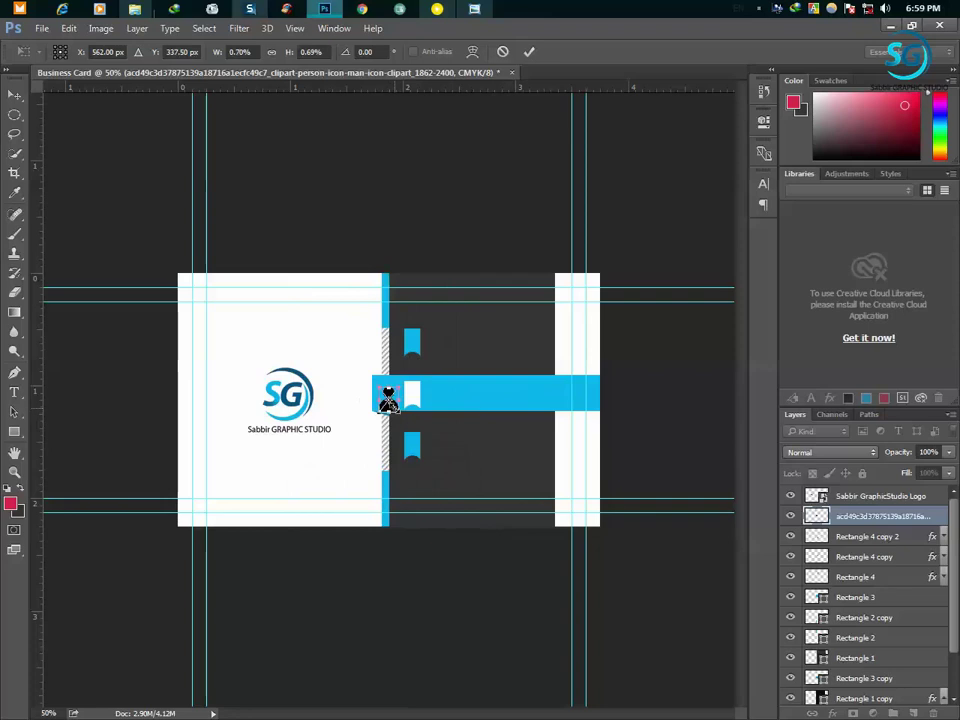
pyautogui.scroll(2, 390, 400)
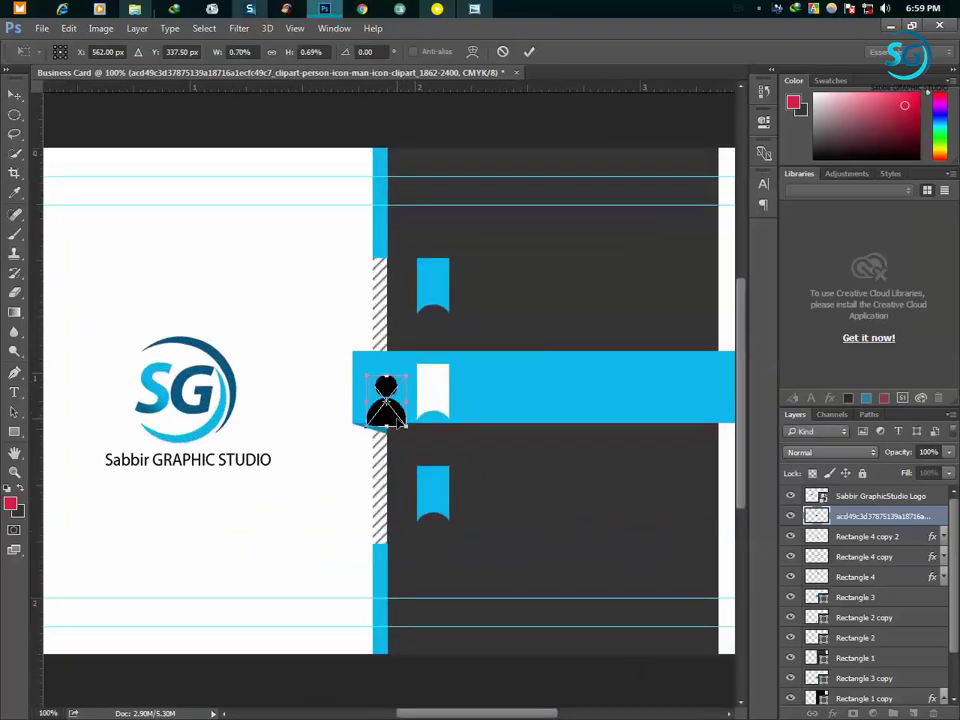
pyautogui.moveTo(398, 412)
pyautogui.mouseDown()
pyautogui.moveTo(440, 343)
pyautogui.moveTo(443, 297)
pyautogui.mouseUp()
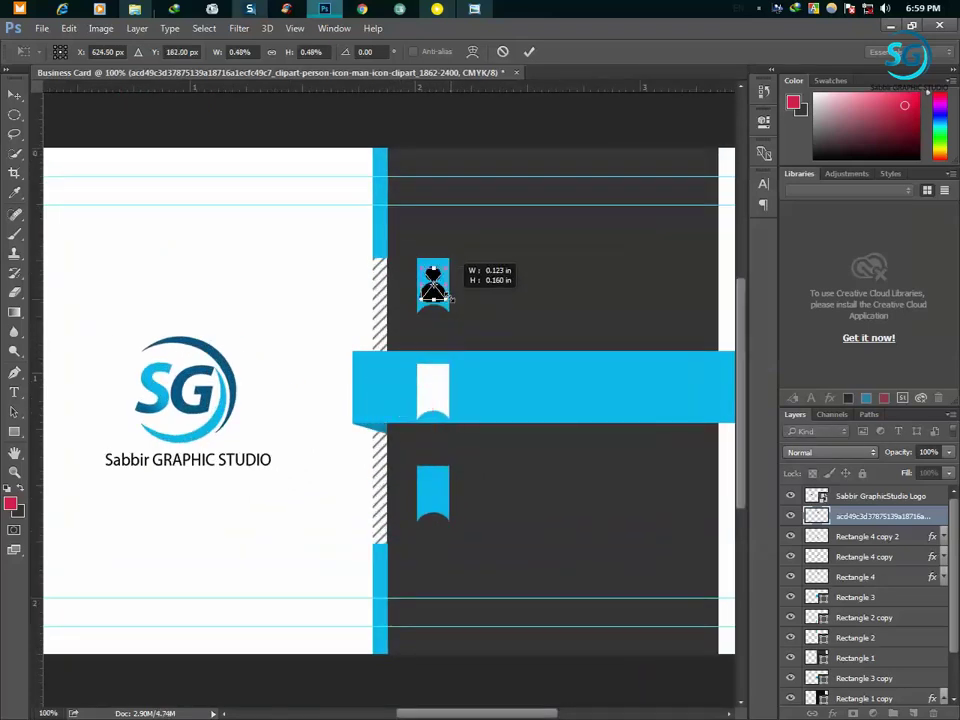
pyautogui.click(531, 51)
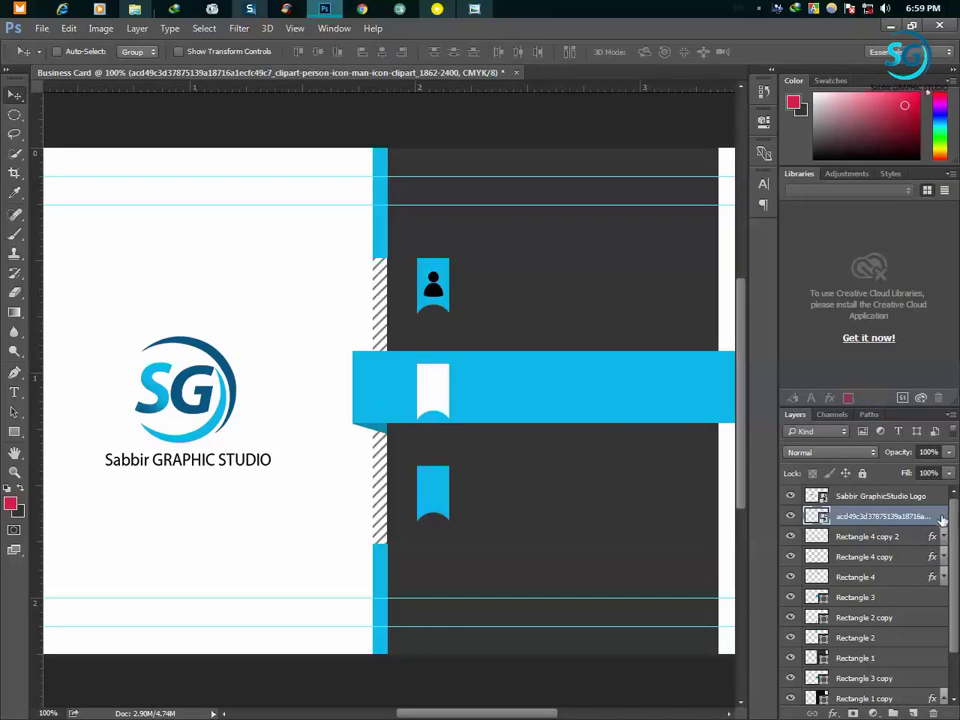
# Turn the person icon white with a Color Overlay and fine-tune its size.
pyautogui.doubleClick(942, 519)
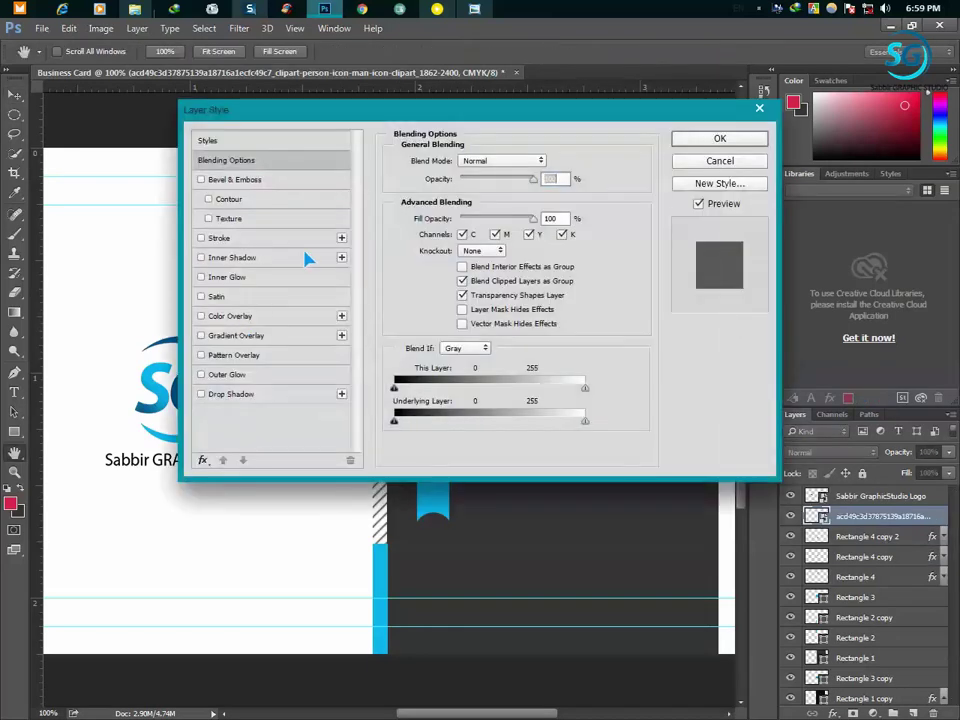
pyautogui.click(320, 316)
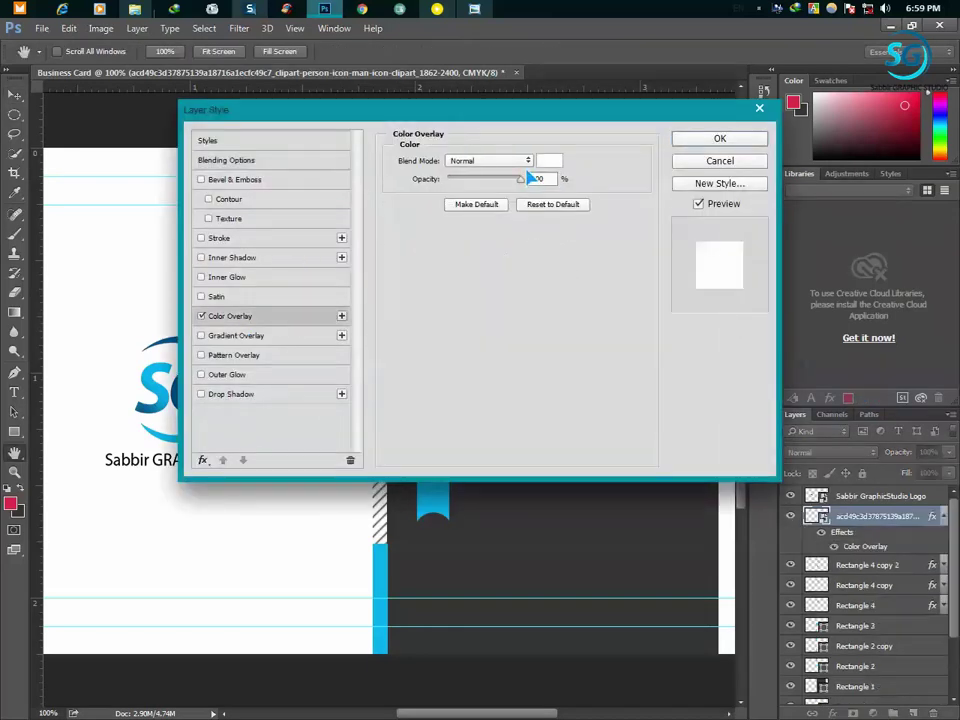
pyautogui.click(748, 146)
pyautogui.scroll(1, 445, 305)
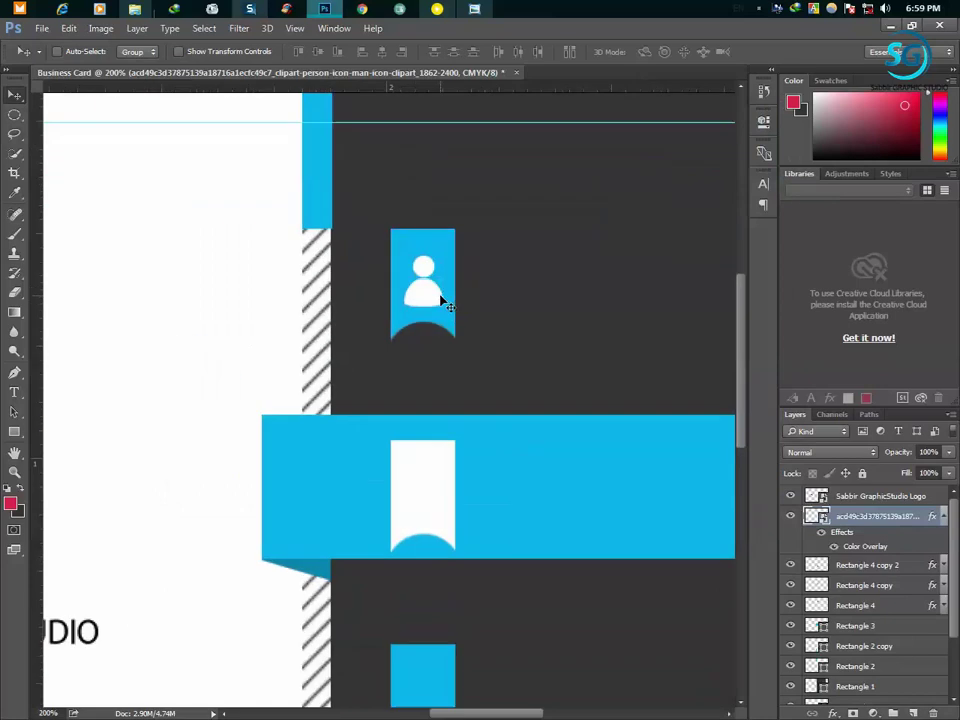
pyautogui.hotkey('ctrl', 't')
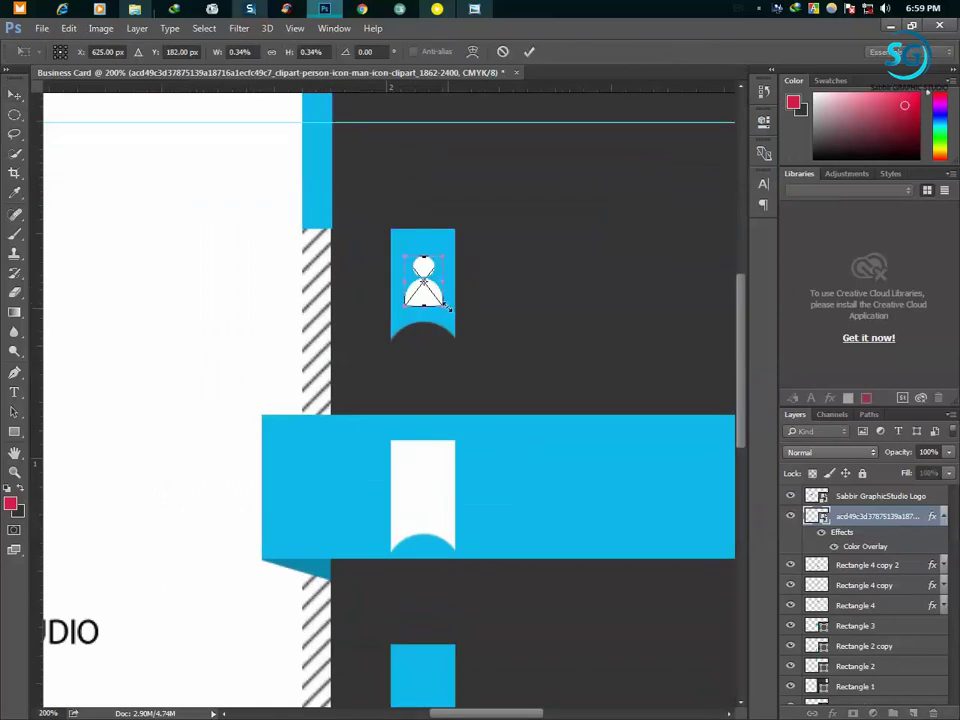
pyautogui.moveTo(445, 309); pyautogui.dragTo(445, 304)
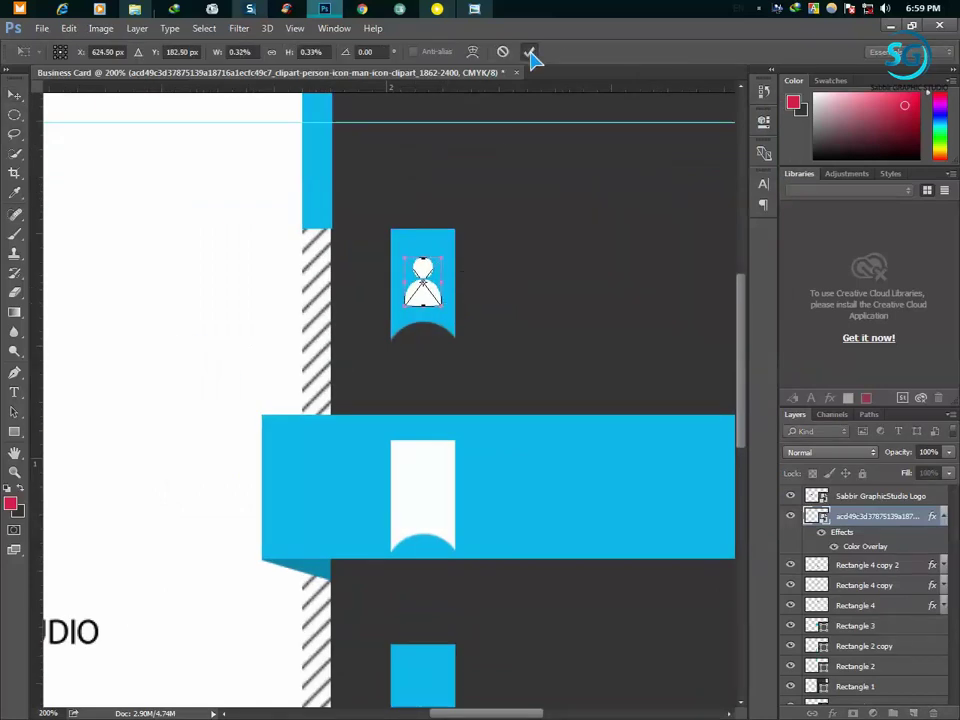
pyautogui.click(529, 51)
pyautogui.scroll(-1, 428, 493)
pyautogui.scroll(-1, 428, 493)
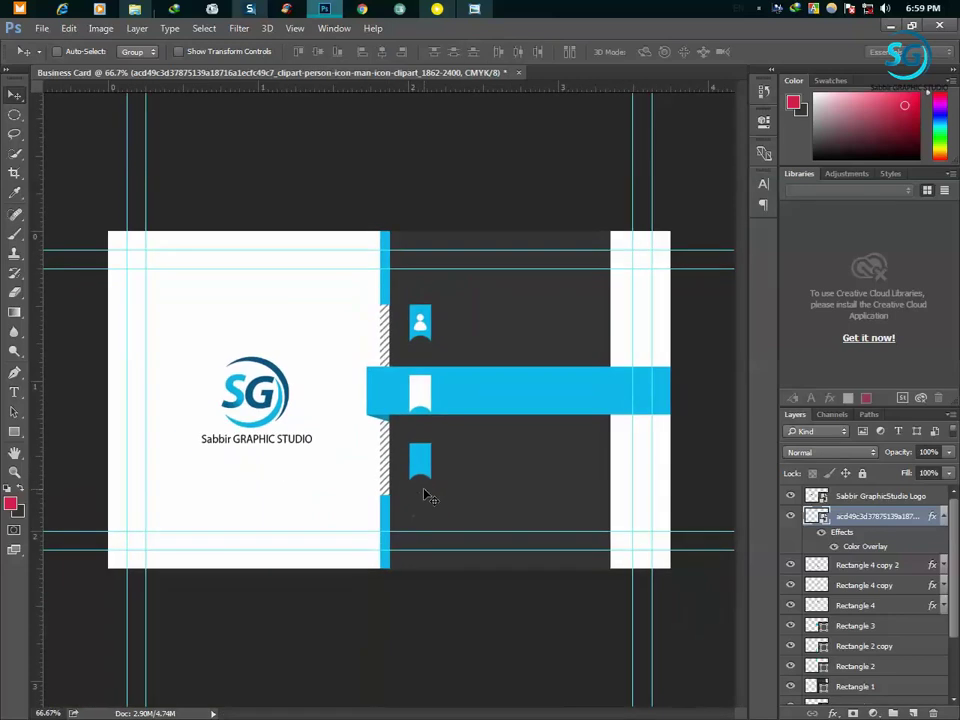
pyautogui.click(866, 565)
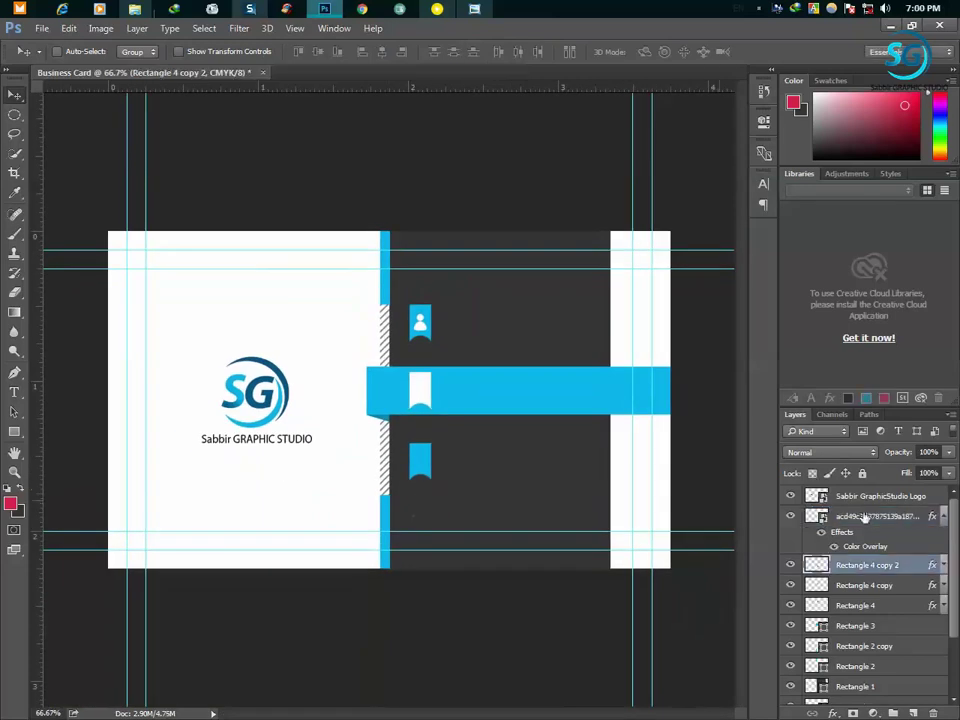
# Place the phone icon and shrink it onto the card's white side.
pyautogui.click(944, 516)
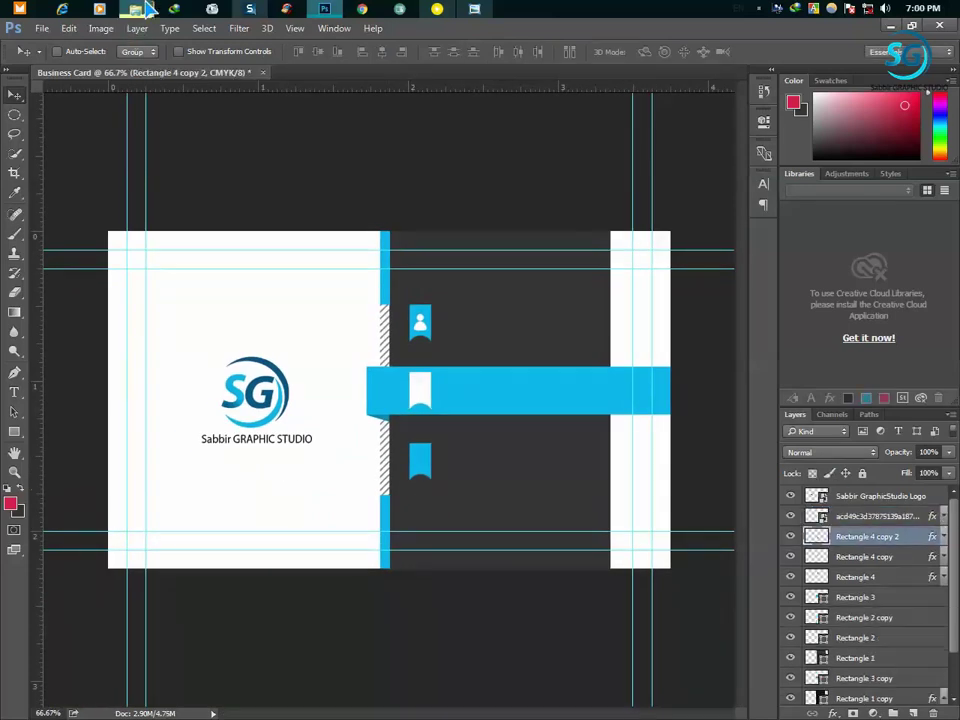
pyautogui.click(100, 100)
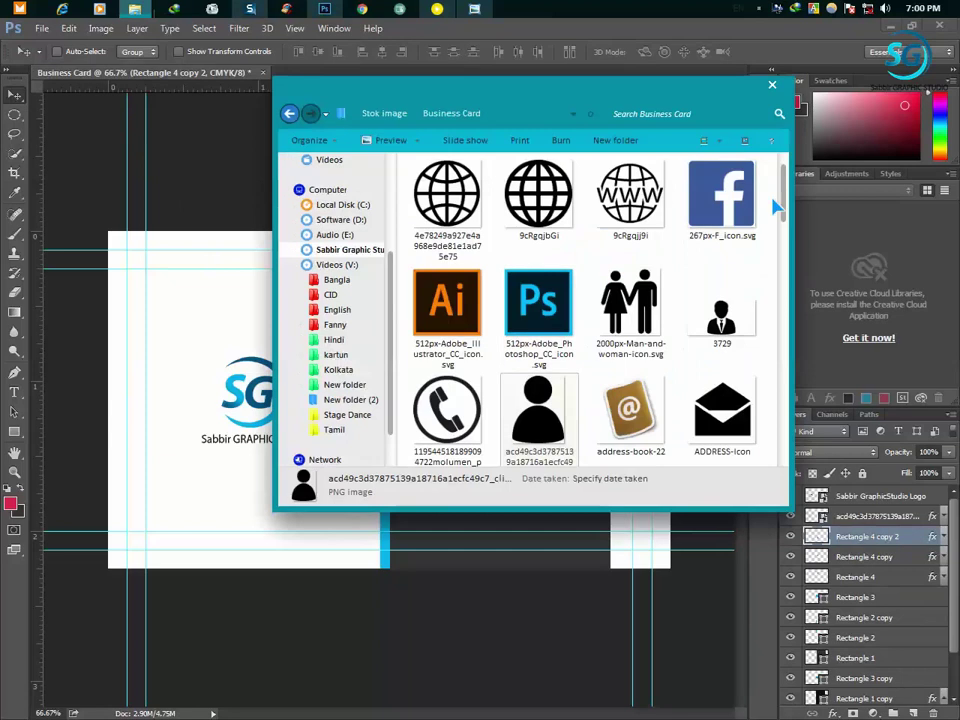
pyautogui.moveTo(786, 197); pyautogui.dragTo(785, 225)
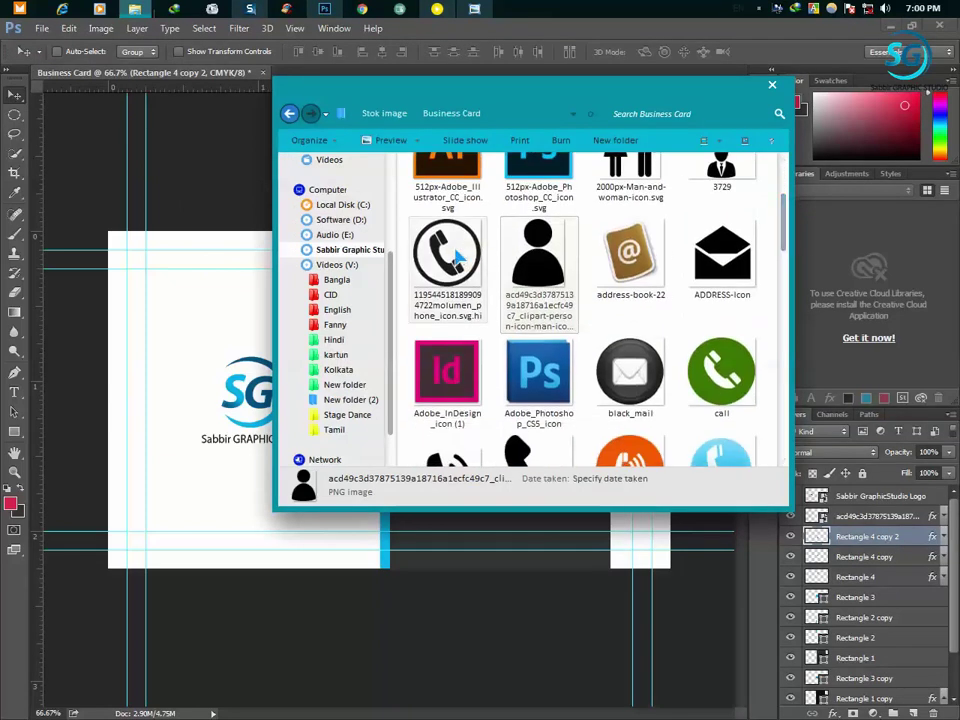
pyautogui.moveTo(447, 255); pyautogui.dragTo(195, 365)
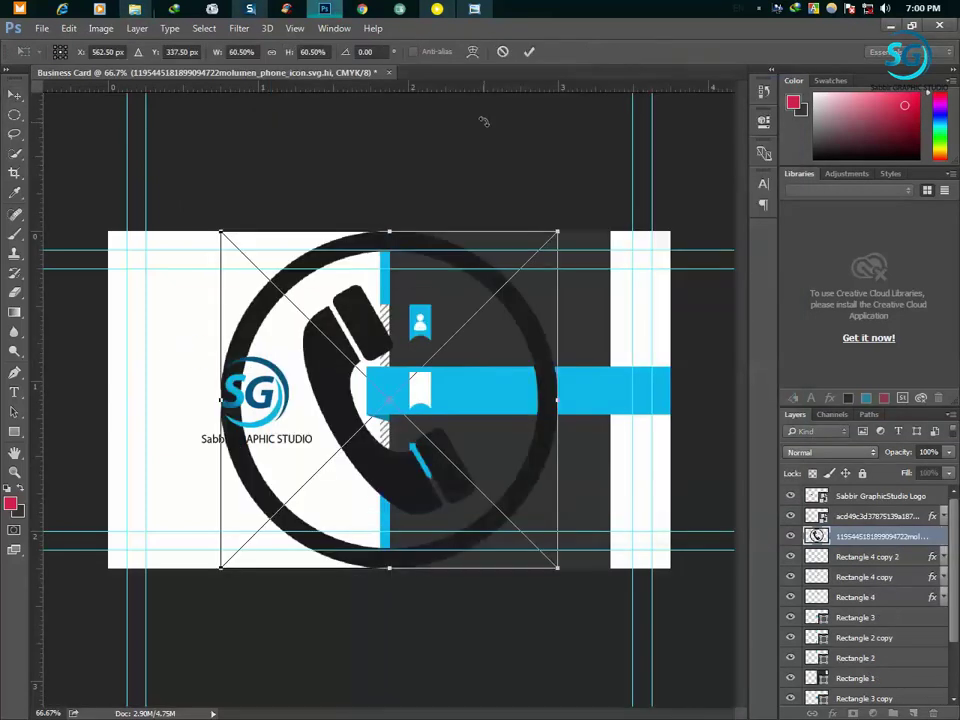
pyautogui.click(527, 52)
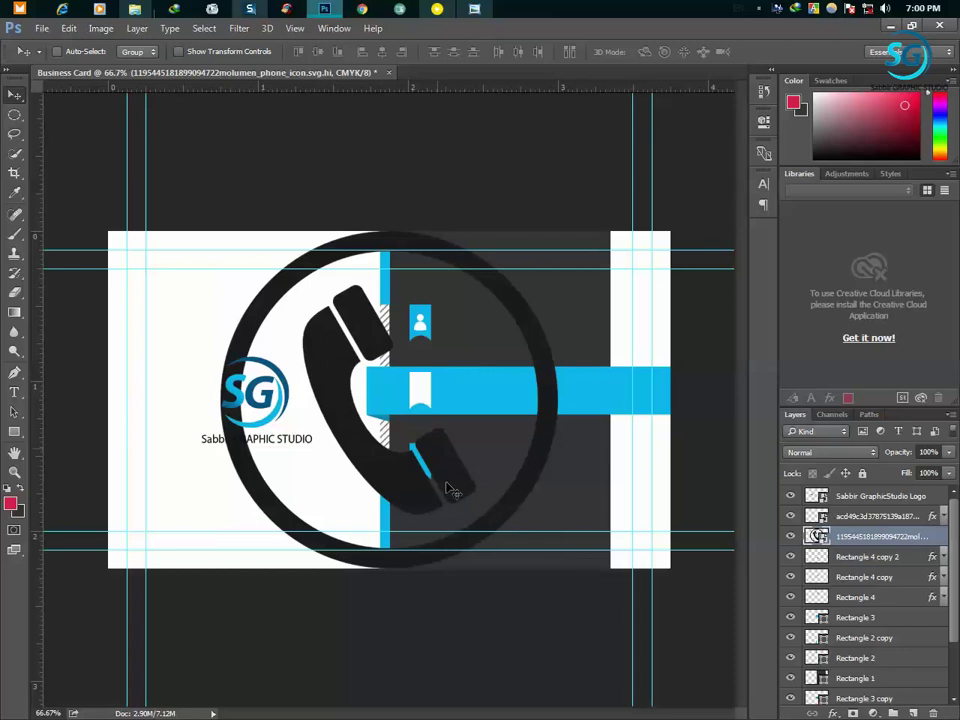
pyautogui.hotkey('ctrl', 't')
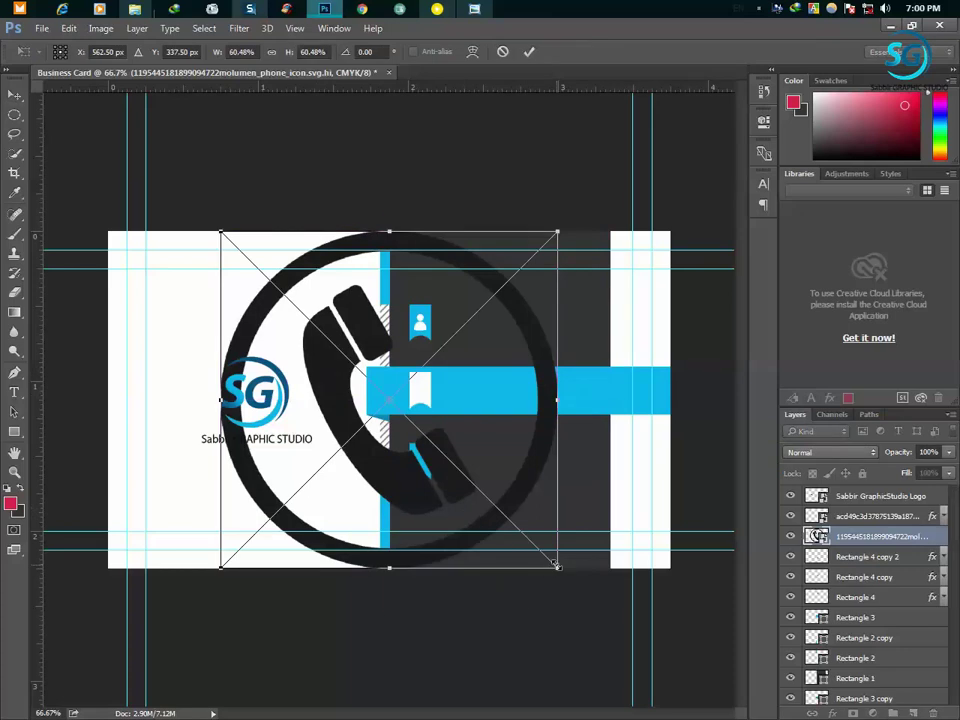
pyautogui.moveTo(557, 567); pyautogui.dragTo(493, 510)
pyautogui.moveTo(480, 440); pyautogui.dragTo(335, 440)
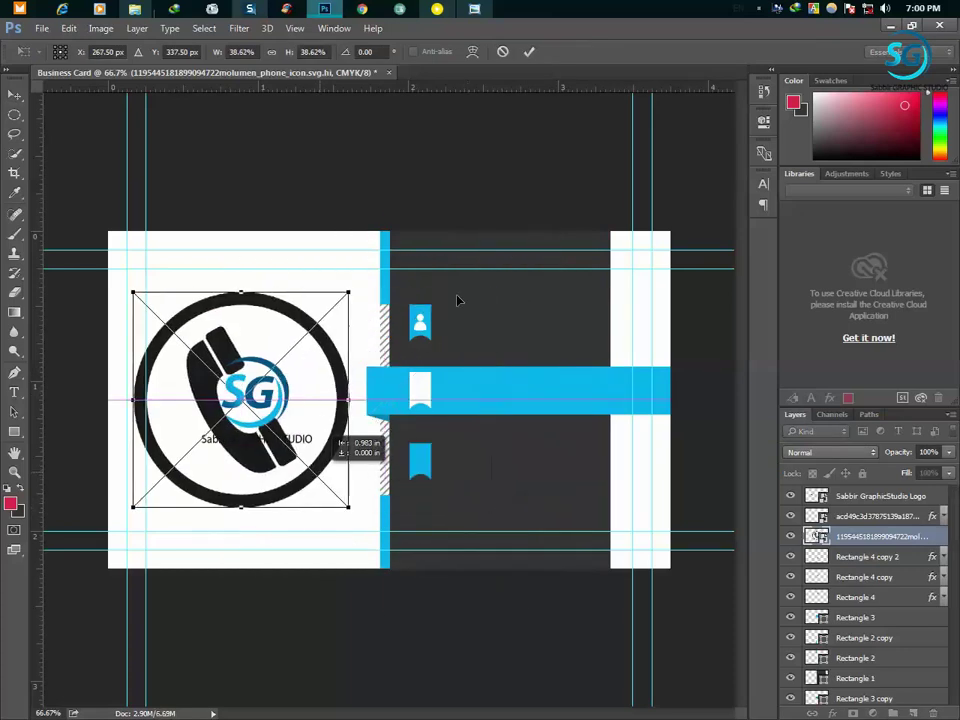
pyautogui.click(529, 51)
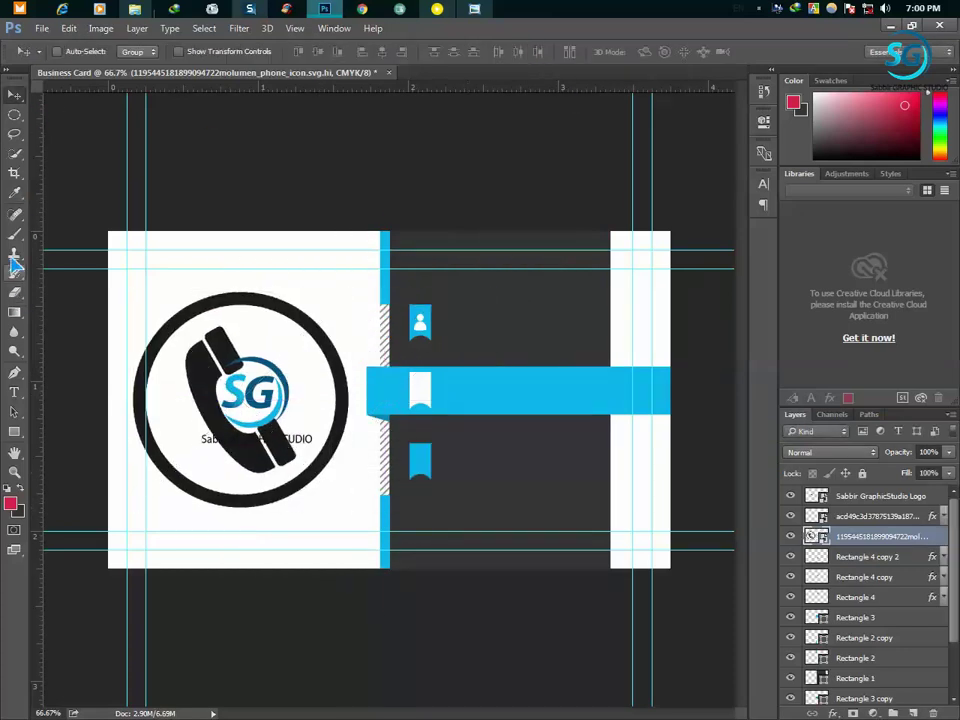
# Rasterize the phone icon and erase its circular ring, leaving only the handset.
pyautogui.click(15, 291)
pyautogui.click(318, 282)
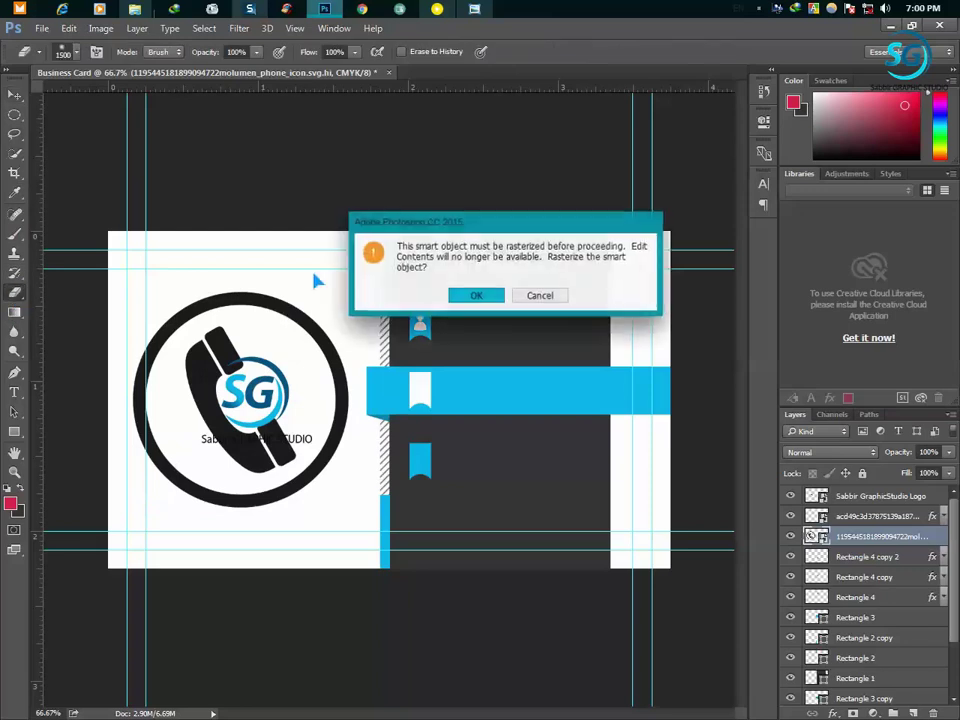
pyautogui.click(487, 296)
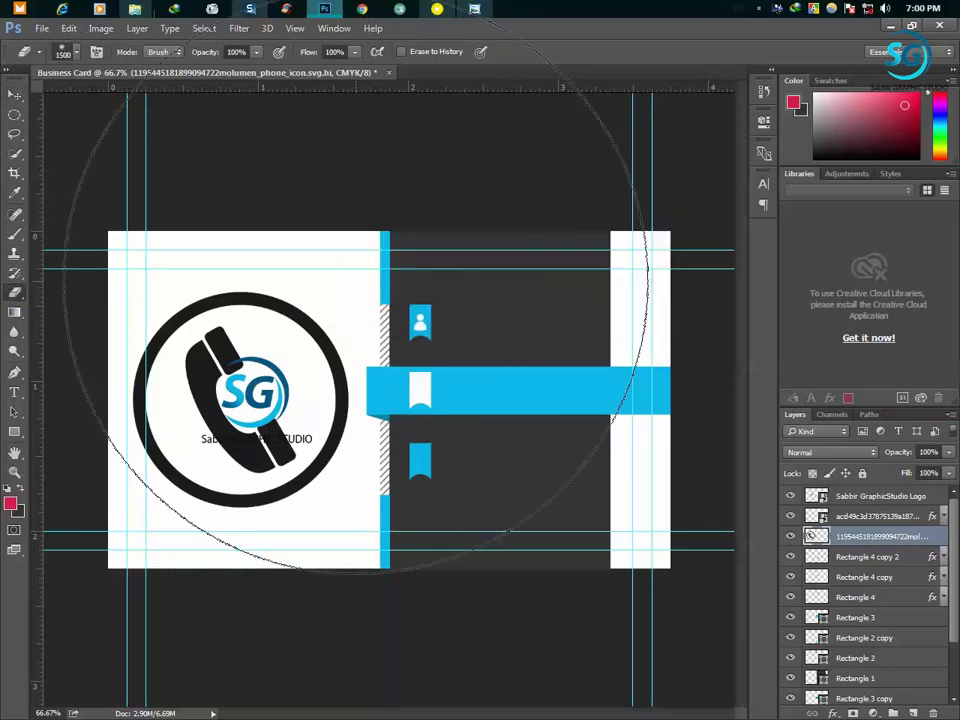
pyautogui.press('[')
pyautogui.press('[')
pyautogui.press('[')
pyautogui.press('[')
pyautogui.press('[')
pyautogui.press('[')
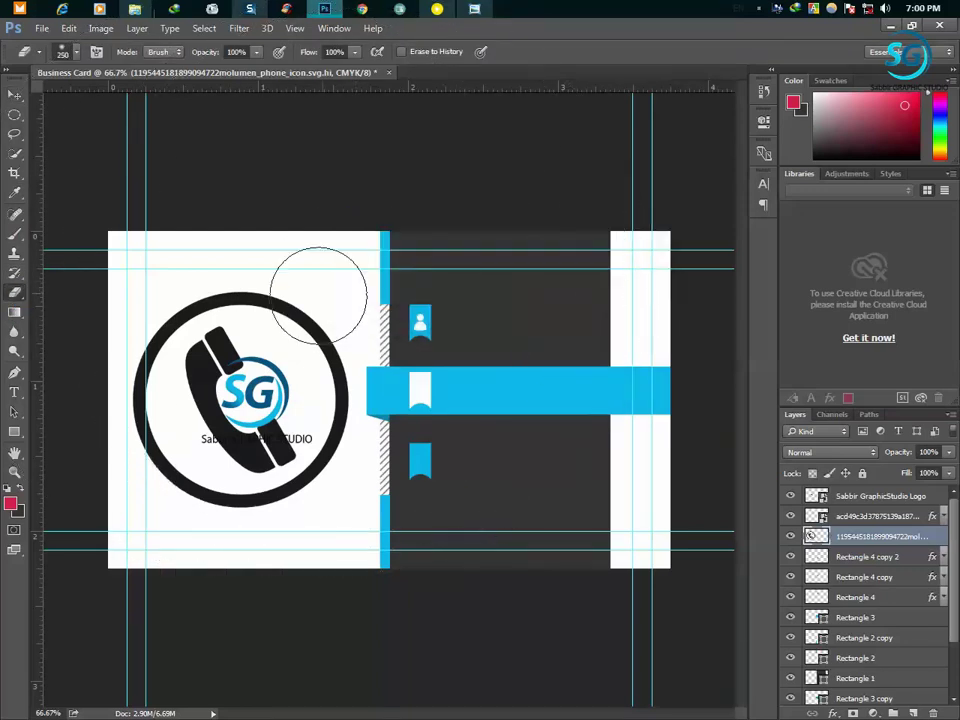
pyautogui.moveTo(303, 294)
pyautogui.mouseDown()
pyautogui.moveTo(317, 343)
pyautogui.moveTo(336, 300)
pyautogui.mouseUp()
pyautogui.rightClick(340, 310)
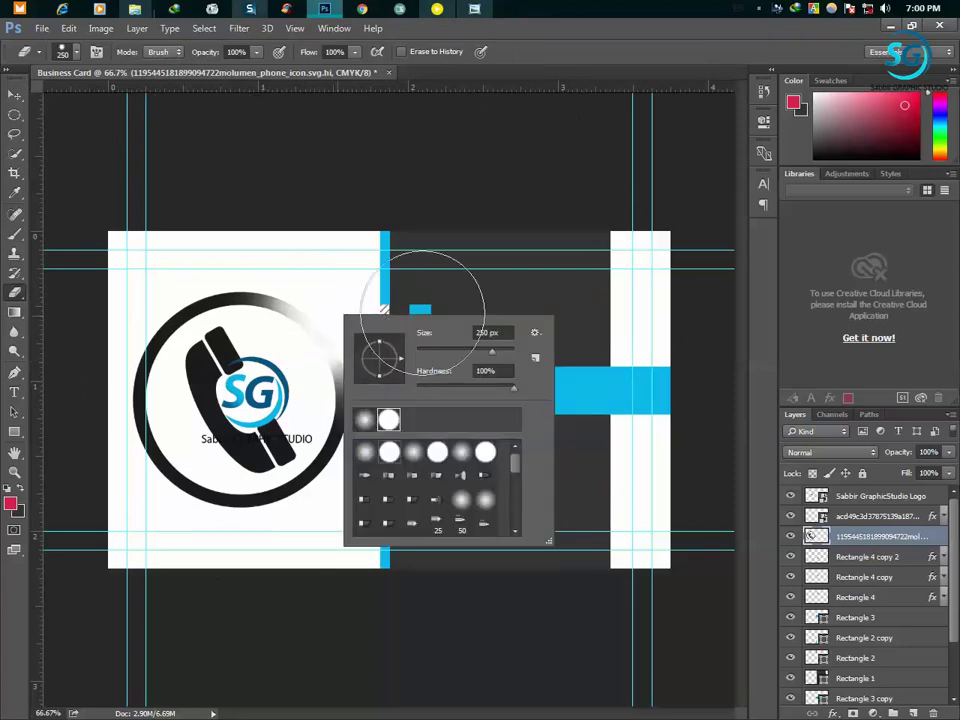
pyautogui.click(493, 207)
pyautogui.moveTo(300, 311)
pyautogui.mouseDown()
pyautogui.moveTo(355, 355)
pyautogui.moveTo(369, 396)
pyautogui.moveTo(336, 476)
pyautogui.moveTo(343, 508)
pyautogui.moveTo(210, 550)
pyautogui.moveTo(178, 530)
pyautogui.moveTo(141, 482)
pyautogui.moveTo(101, 405)
pyautogui.moveTo(117, 311)
pyautogui.moveTo(204, 246)
pyautogui.moveTo(333, 253)
pyautogui.mouseUp()
# Free Transform the phone handset down to about 29%, fitted onto the white bookmark.
pyautogui.click(15, 94)
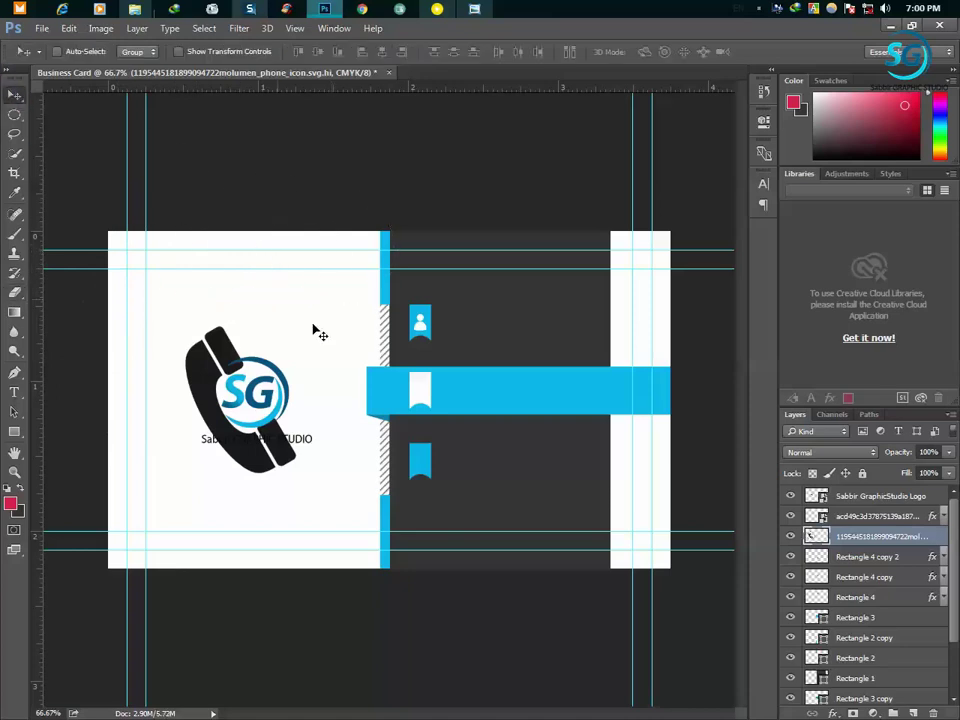
pyautogui.hotkey('ctrl', 't')
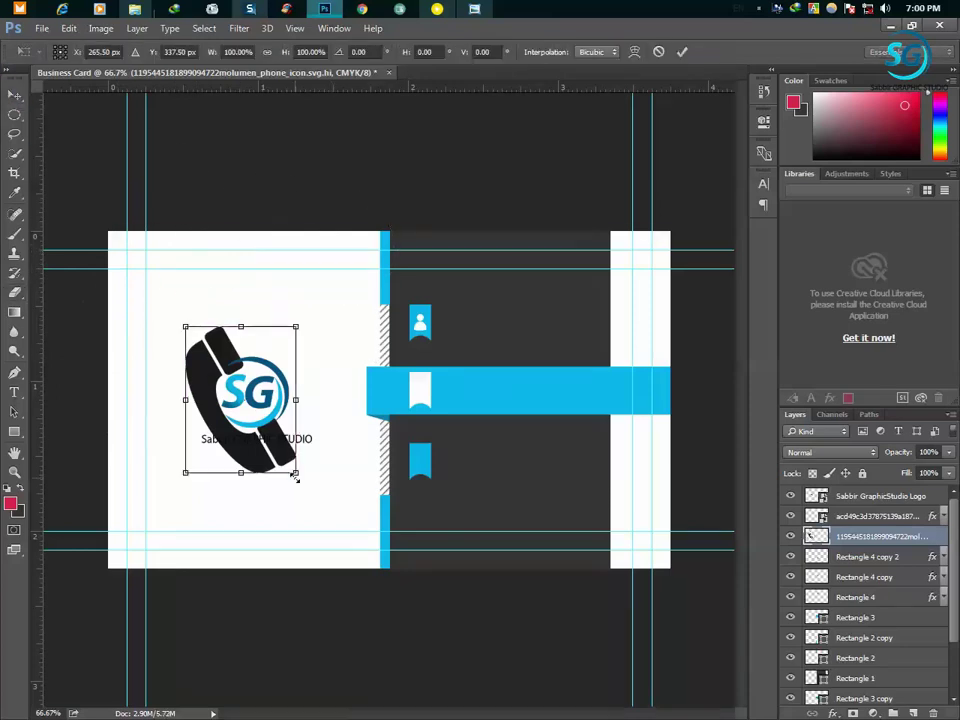
pyautogui.moveTo(295, 477)
pyautogui.mouseDown()
pyautogui.moveTo(268, 420)
pyautogui.moveTo(256, 418)
pyautogui.moveTo(443, 398)
pyautogui.mouseUp()
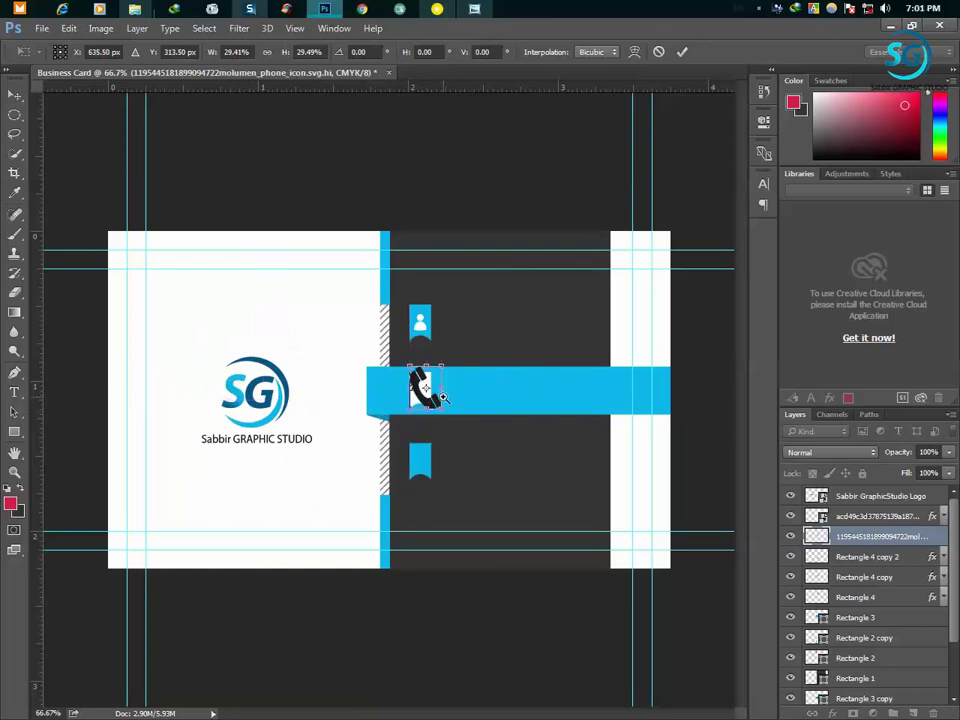
pyautogui.scroll(1, 443, 398)
pyautogui.scroll(2, 443, 398)
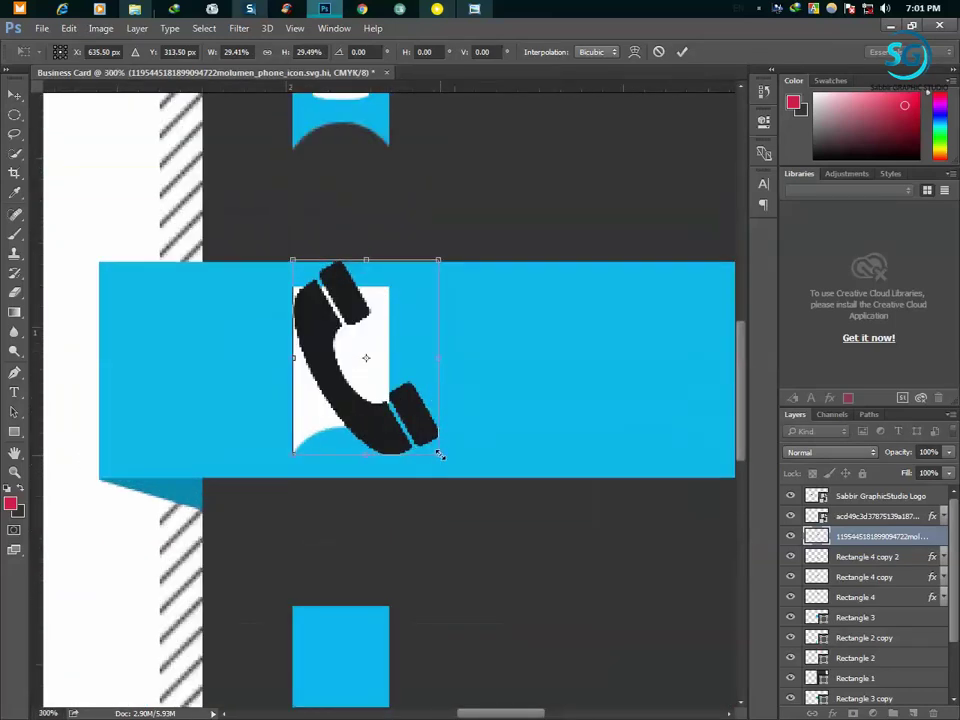
pyautogui.moveTo(440, 455)
pyautogui.mouseDown()
pyautogui.moveTo(370, 356)
pyautogui.moveTo(360, 356)
pyautogui.mouseUp()
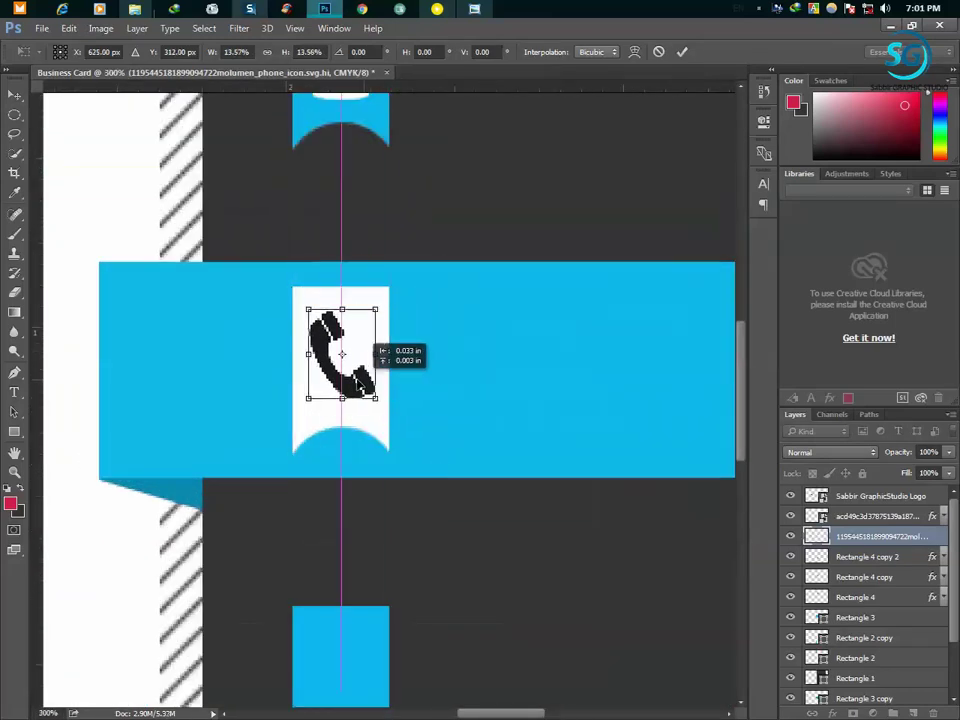
pyautogui.moveTo(377, 398); pyautogui.dragTo(369, 389)
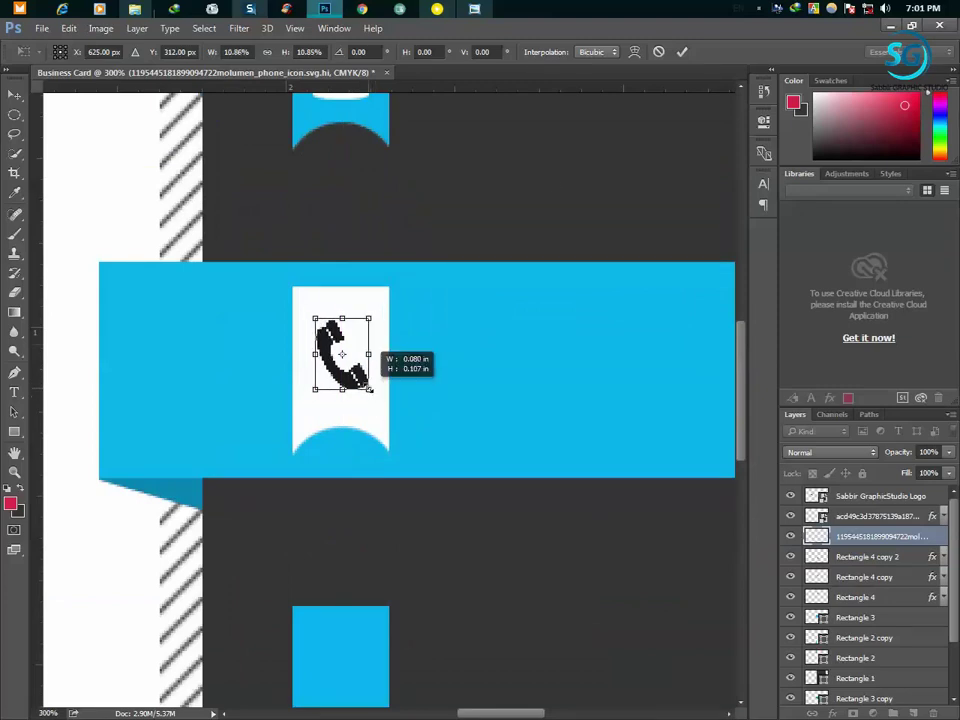
pyautogui.click(682, 51)
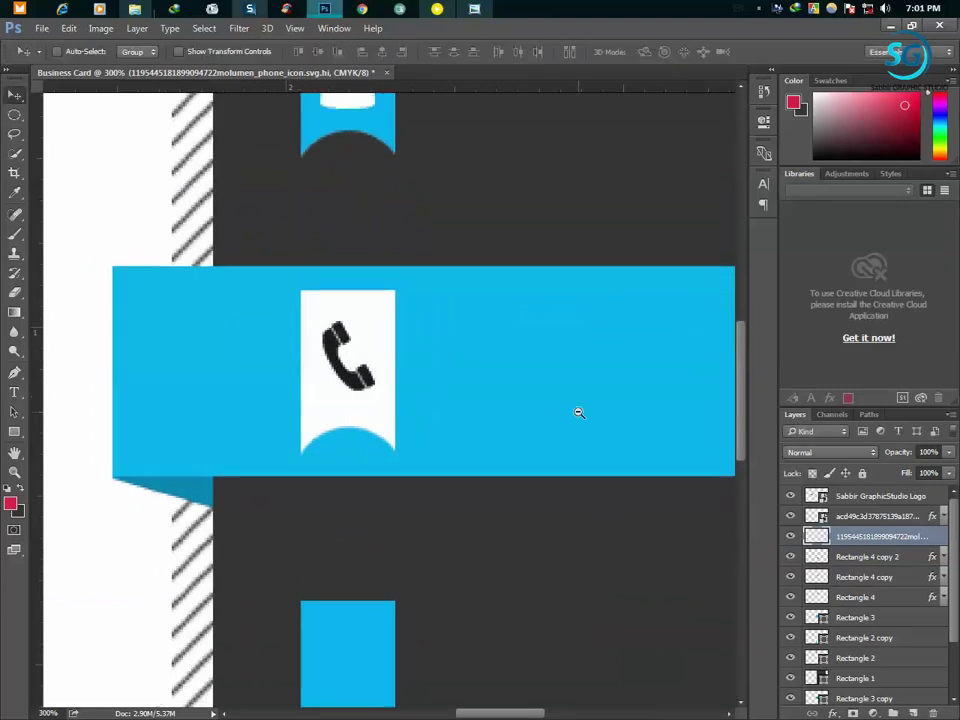
# Give the phone icon a Color Overlay sampled from the card's ribbon blue.
pyautogui.keyDown('alt'); pyautogui.click(578, 412); pyautogui.keyUp('alt')
pyautogui.doubleClick(940, 538)
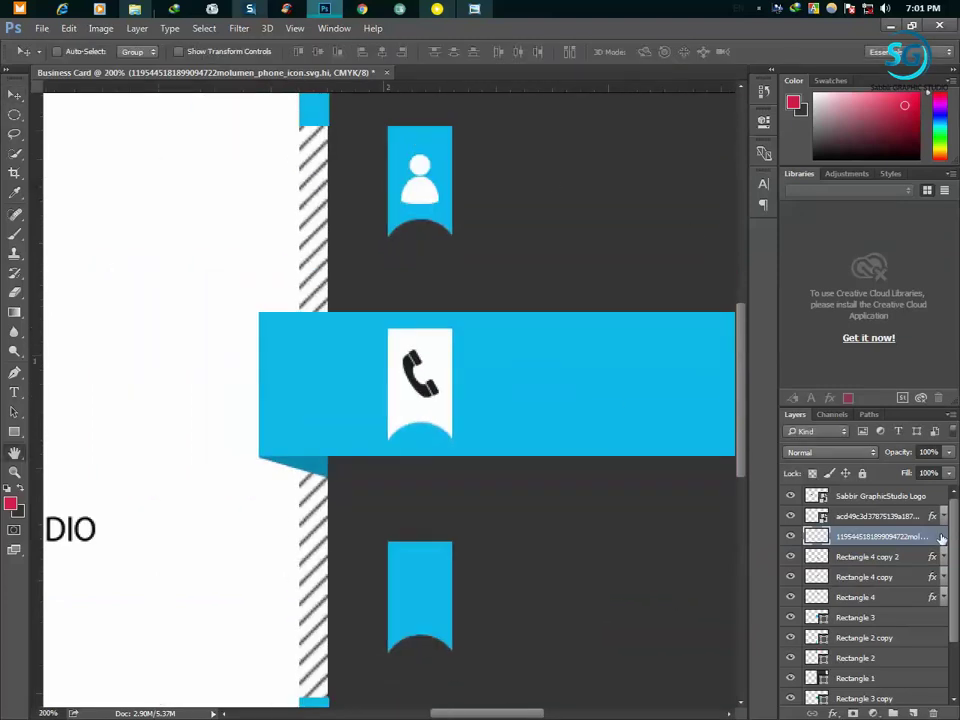
pyautogui.moveTo(428, 112); pyautogui.dragTo(815, 133)
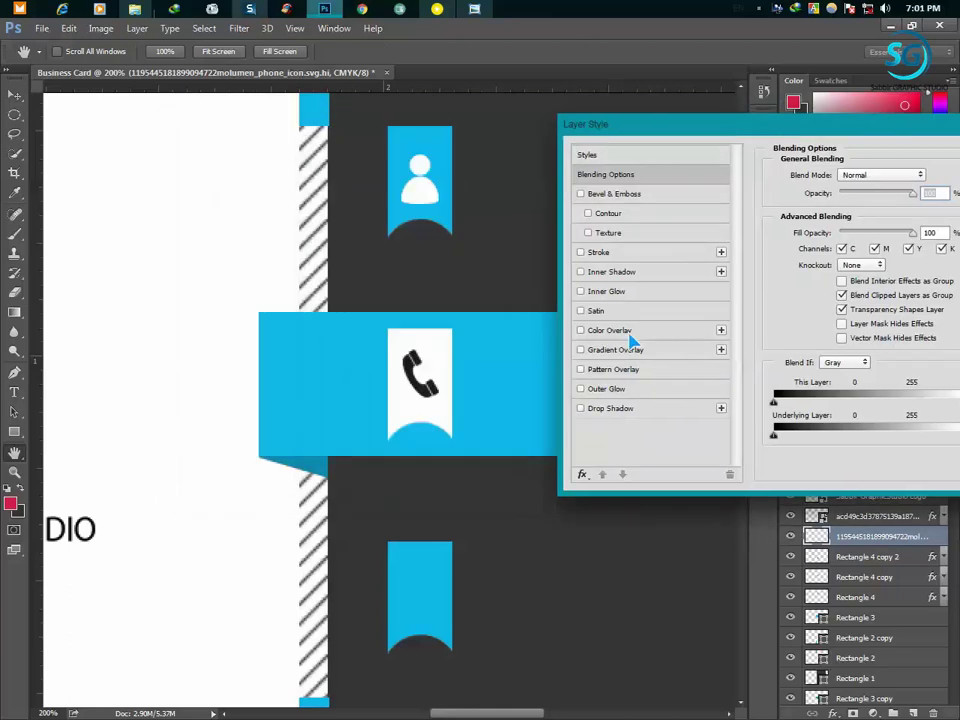
pyautogui.click(609, 330)
pyautogui.click(933, 175)
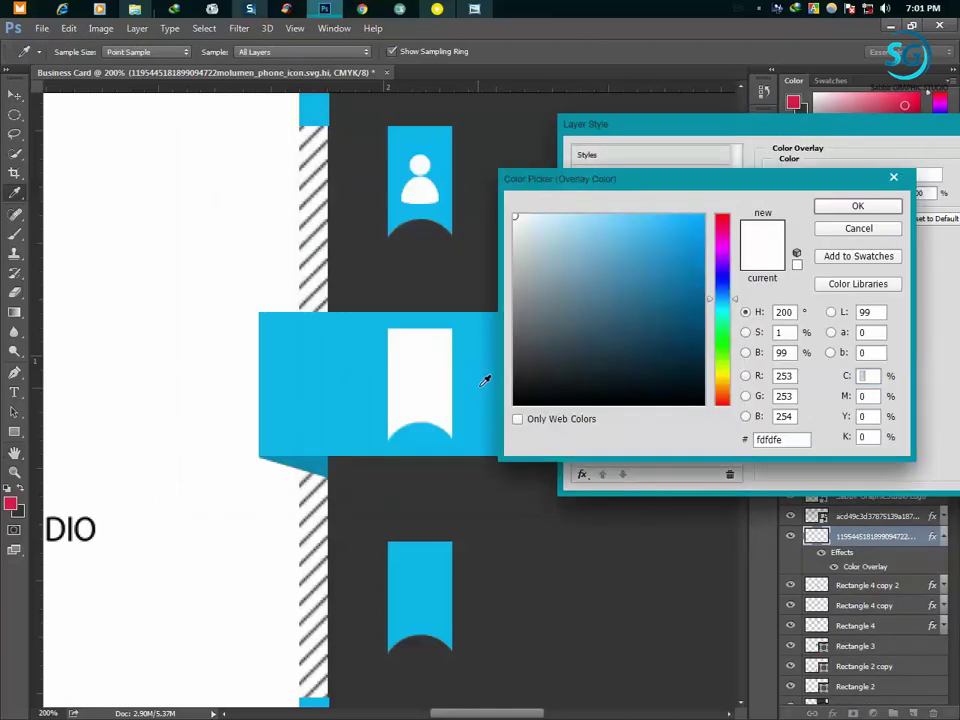
pyautogui.click(362, 318)
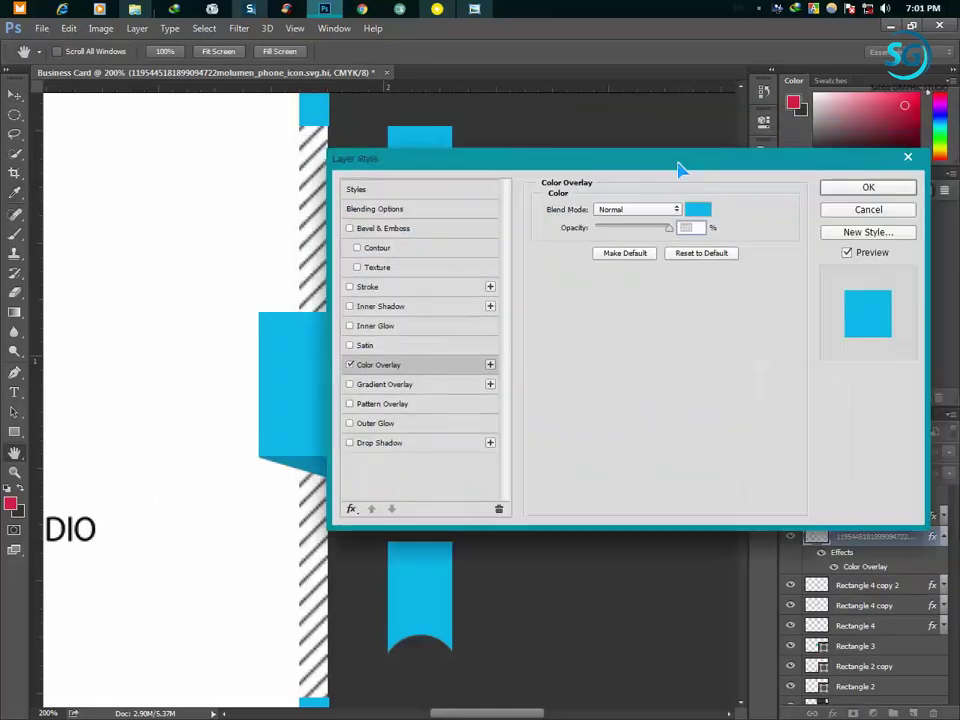
pyautogui.click(866, 187)
pyautogui.hotkey('ctrl', '-')
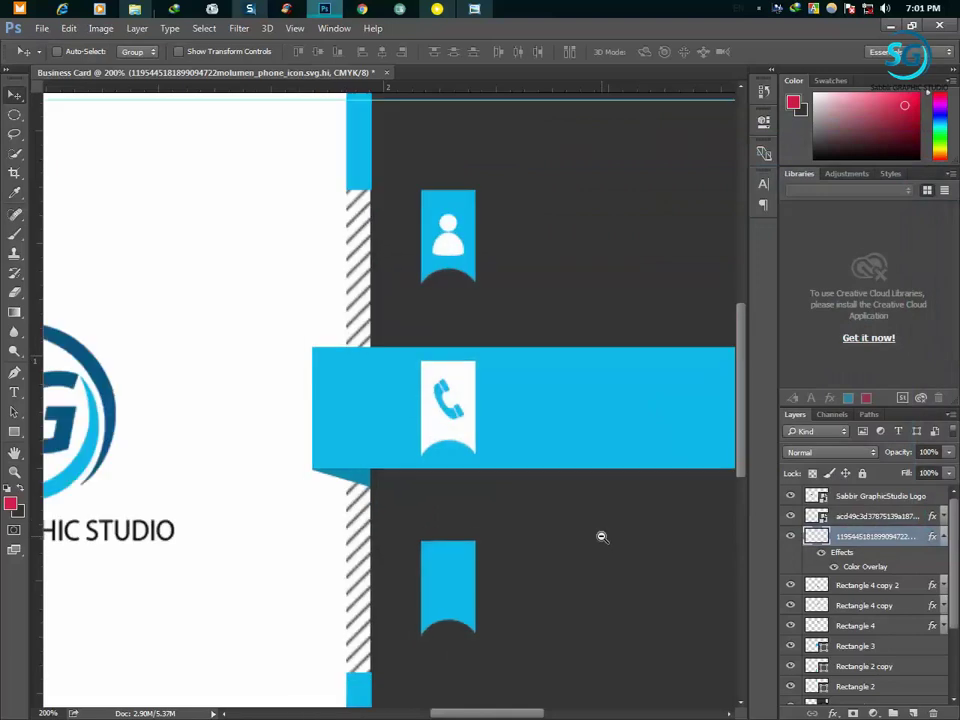
pyautogui.hotkey('ctrl', '-')
pyautogui.hotkey('ctrl', '-')
pyautogui.moveTo(135, 9)
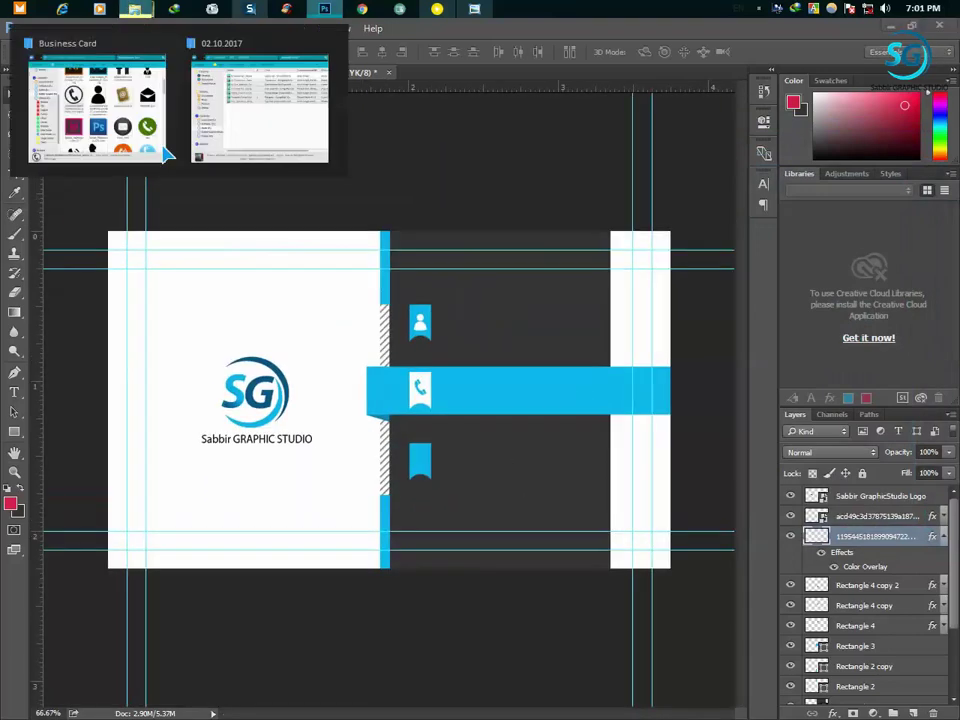
# Place the globe image onto the card at about 22%, then cancel that placement.
pyautogui.click(125, 120)
pyautogui.moveTo(787, 237); pyautogui.dragTo(787, 275)
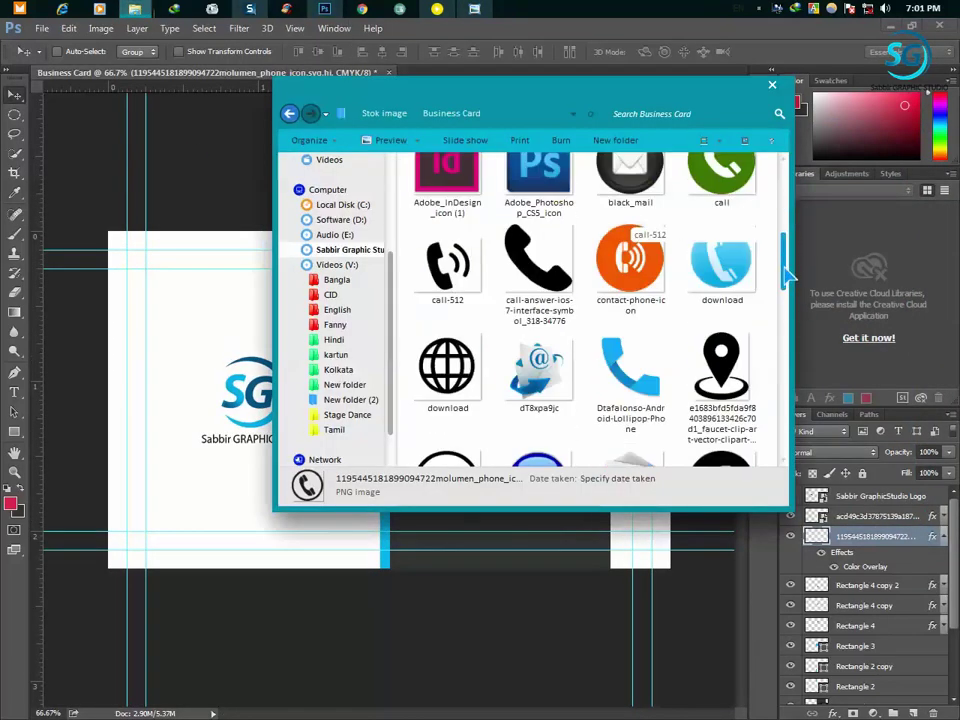
pyautogui.moveTo(447, 370); pyautogui.dragTo(214, 418)
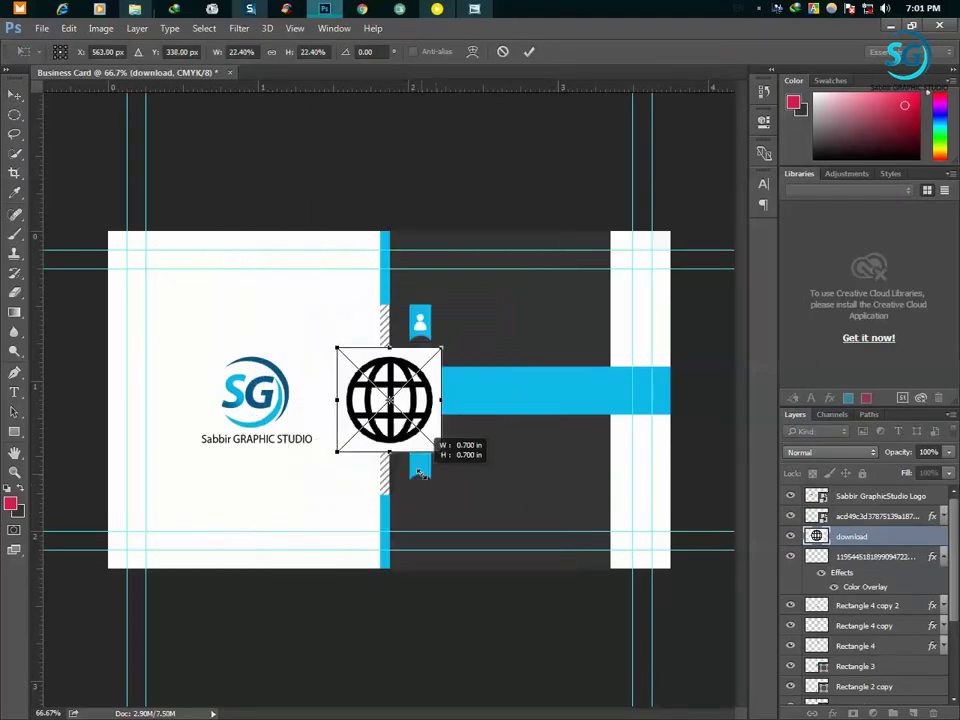
pyautogui.moveTo(557, 570); pyautogui.dragTo(441, 452)
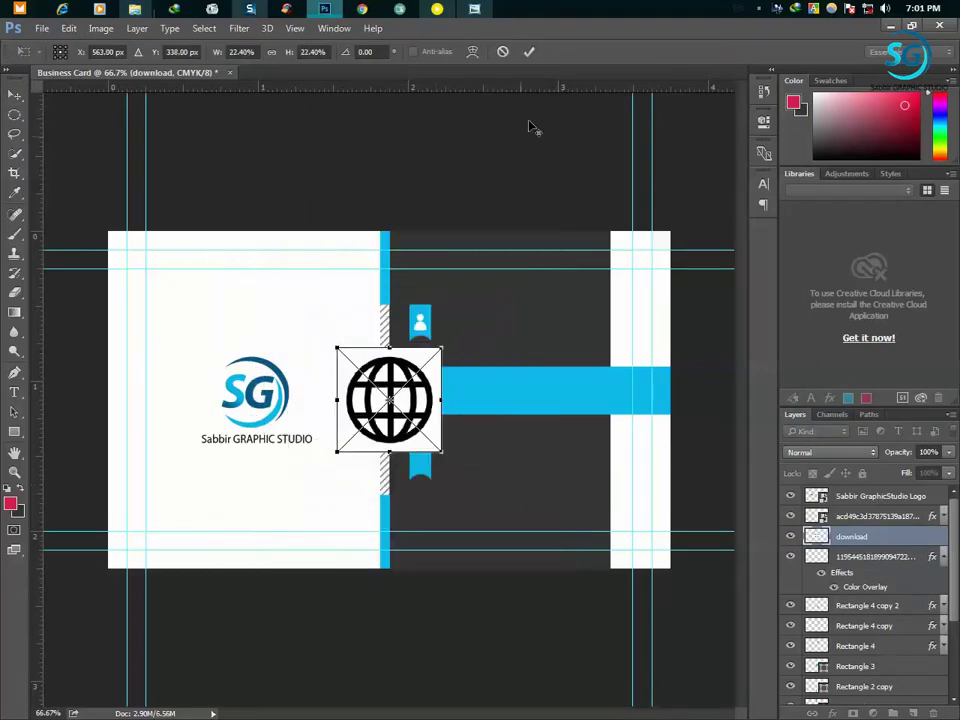
pyautogui.click(504, 53)
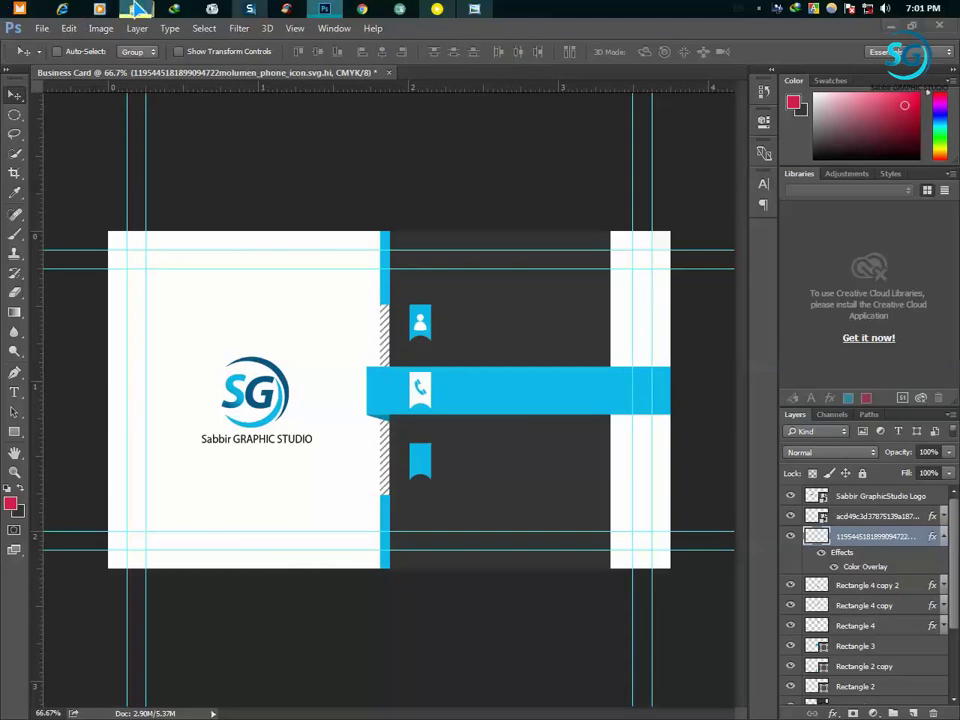
# Place the mail-icon PNG from the icons folder, scaled to about 31%, below the SG logo.
pyautogui.moveTo(136, 9)
pyautogui.click(125, 125)
pyautogui.scroll(-1, 707, 364)
pyautogui.scroll(-2, 707, 366)
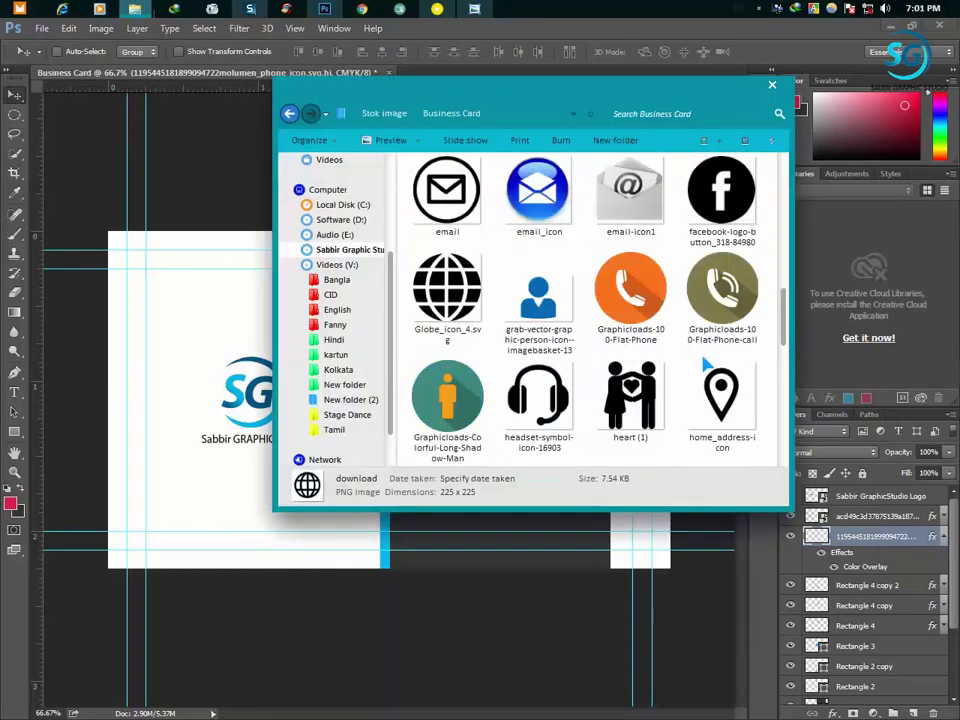
pyautogui.scroll(-2, 703, 363)
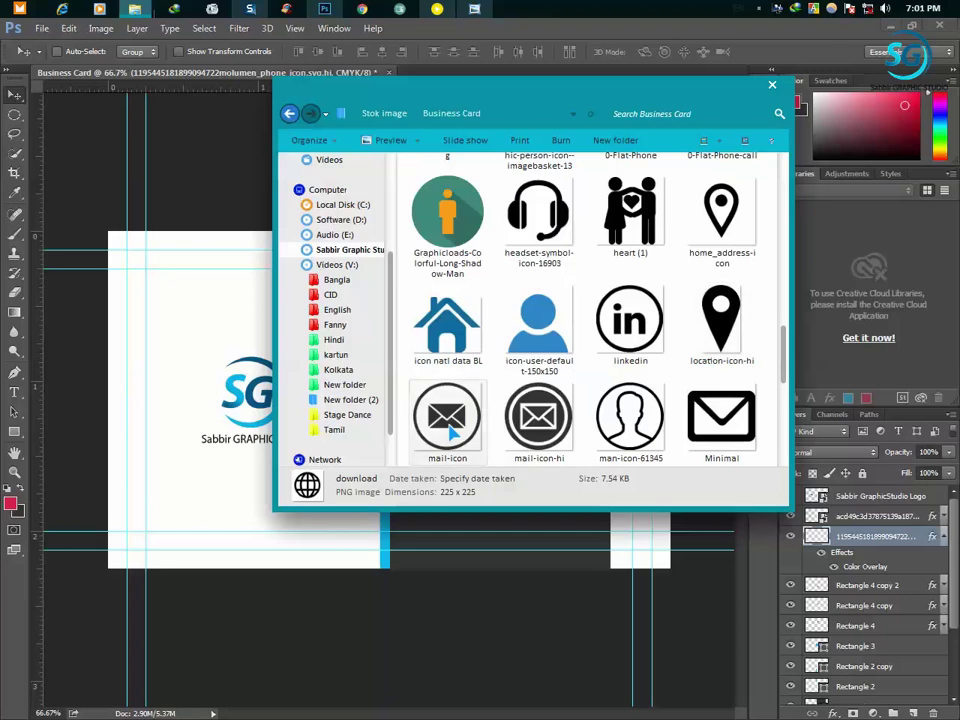
pyautogui.moveTo(447, 415); pyautogui.dragTo(209, 443)
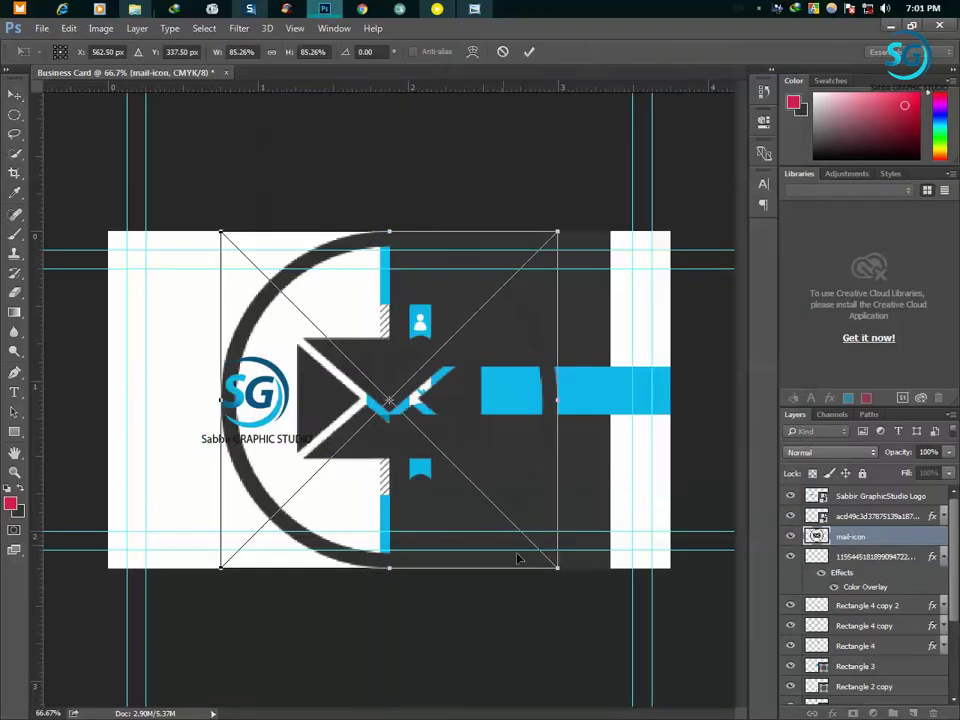
pyautogui.moveTo(556, 571)
pyautogui.mouseDown()
pyautogui.moveTo(427, 446)
pyautogui.moveTo(342, 525)
pyautogui.mouseUp()
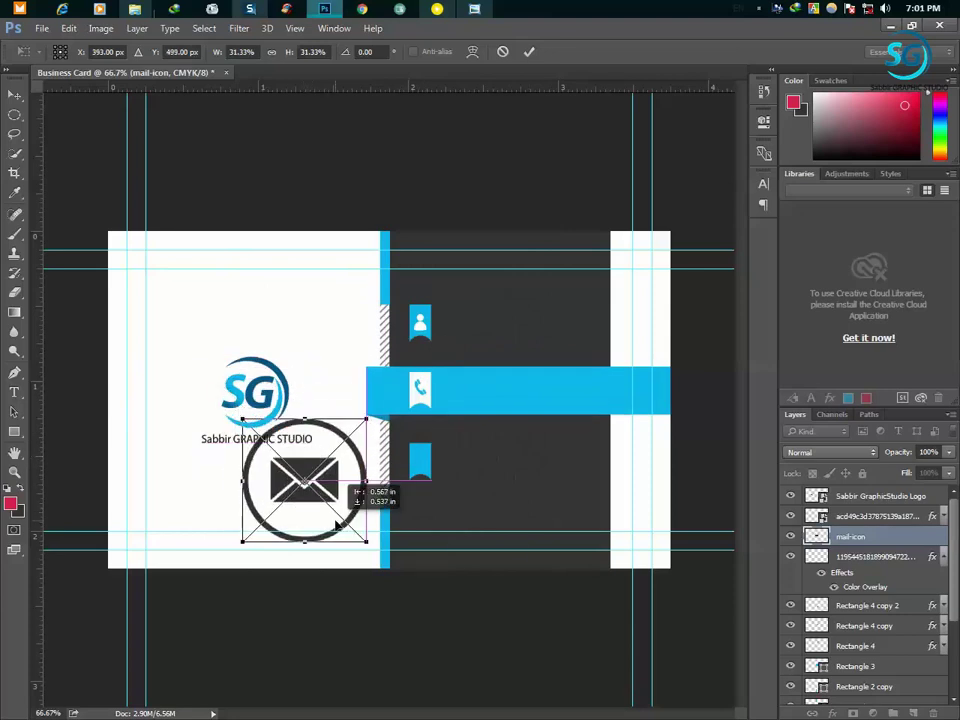
pyautogui.click(529, 51)
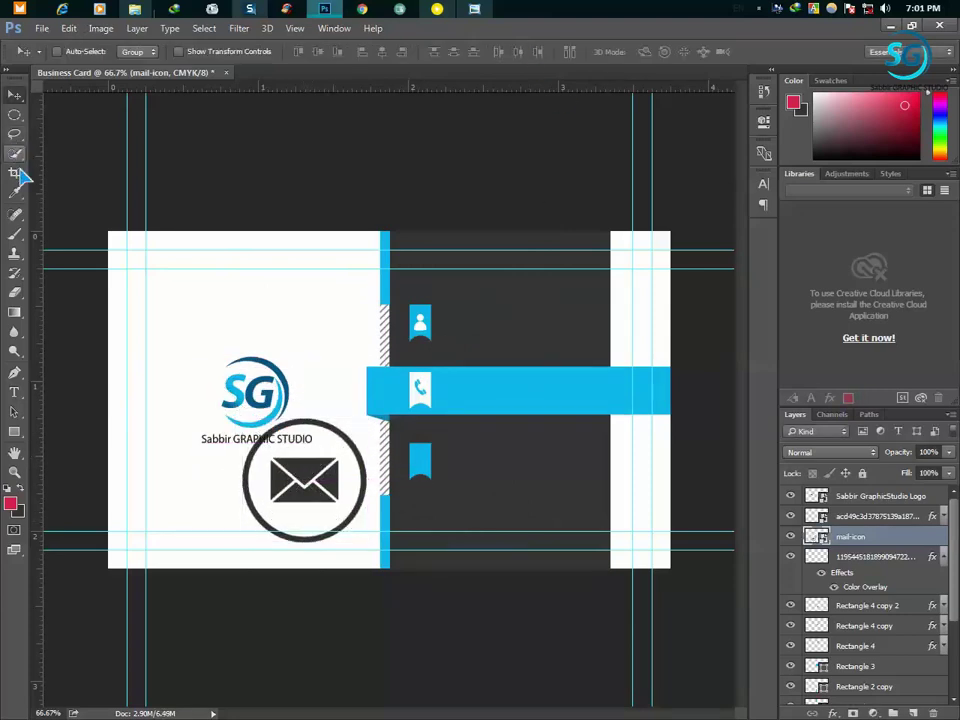
# Erase the circular ring around the envelope with a smaller Eraser brush.
pyautogui.click(15, 296)
pyautogui.click(404, 364)
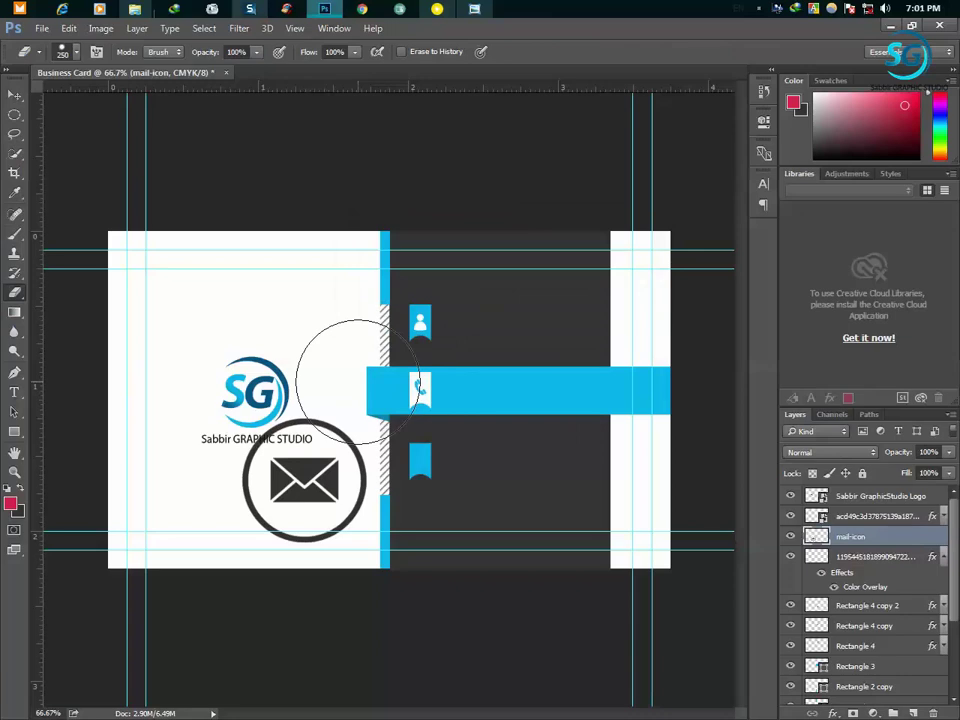
pyautogui.press('[')
pyautogui.press('[')
pyautogui.press('[')
pyautogui.moveTo(332, 402)
pyautogui.mouseDown()
pyautogui.moveTo(357, 434)
pyautogui.moveTo(317, 555)
pyautogui.moveTo(257, 546)
pyautogui.moveTo(225, 471)
pyautogui.moveTo(232, 438)
pyautogui.moveTo(300, 425)
pyautogui.mouseUp()
pyautogui.press('v')
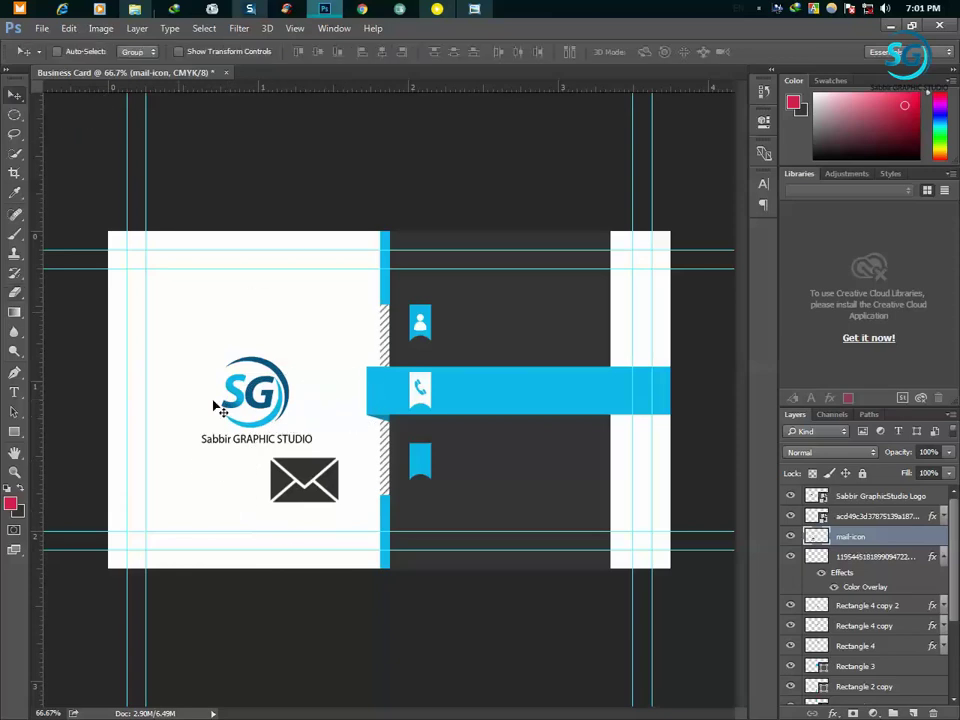
# Move the envelope onto the lower blue bookmark and resize it to fit, centred.
pyautogui.moveTo(325, 487)
pyautogui.mouseDown()
pyautogui.moveTo(435, 454)
pyautogui.moveTo(439, 467)
pyautogui.moveTo(428, 468)
pyautogui.mouseUp()
pyautogui.hotkey('ctrl', 't')
pyautogui.keyDown('ctrl'); pyautogui.click(422, 461); pyautogui.keyUp('ctrl')
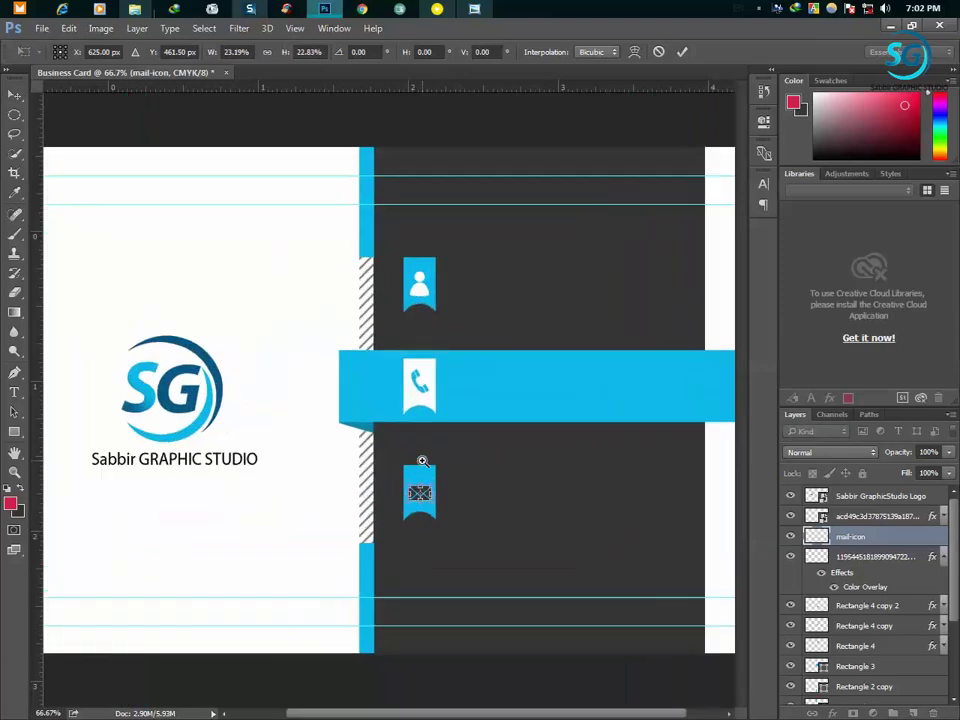
pyautogui.keyDown('ctrl'); pyautogui.click(422, 461); pyautogui.keyUp('ctrl')
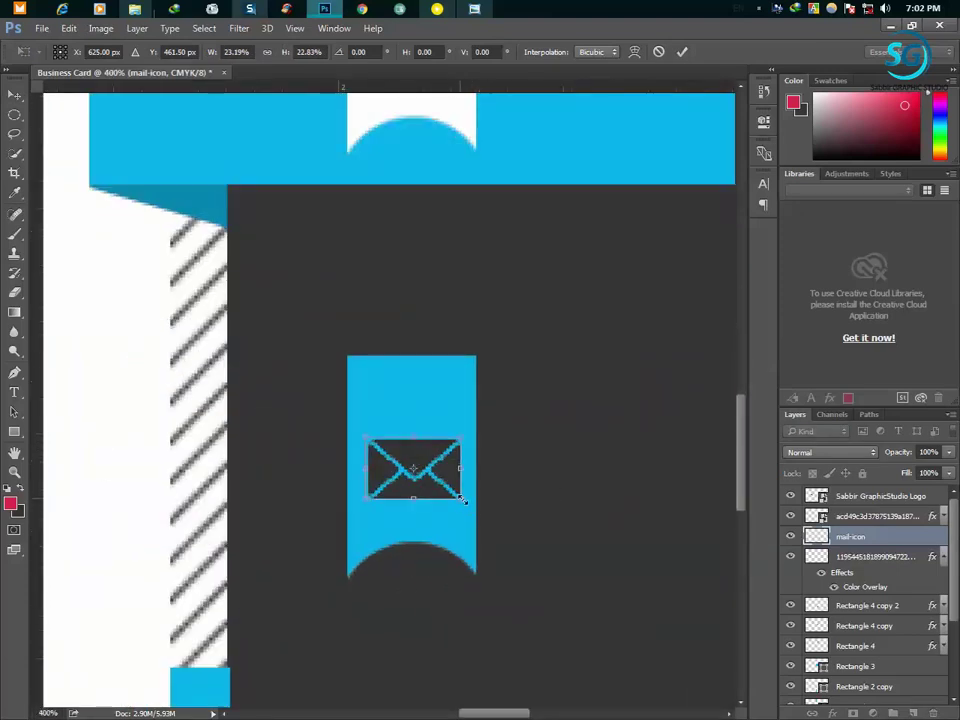
pyautogui.moveTo(463, 500)
pyautogui.mouseDown()
pyautogui.moveTo(447, 459)
pyautogui.moveTo(458, 481)
pyautogui.mouseUp()
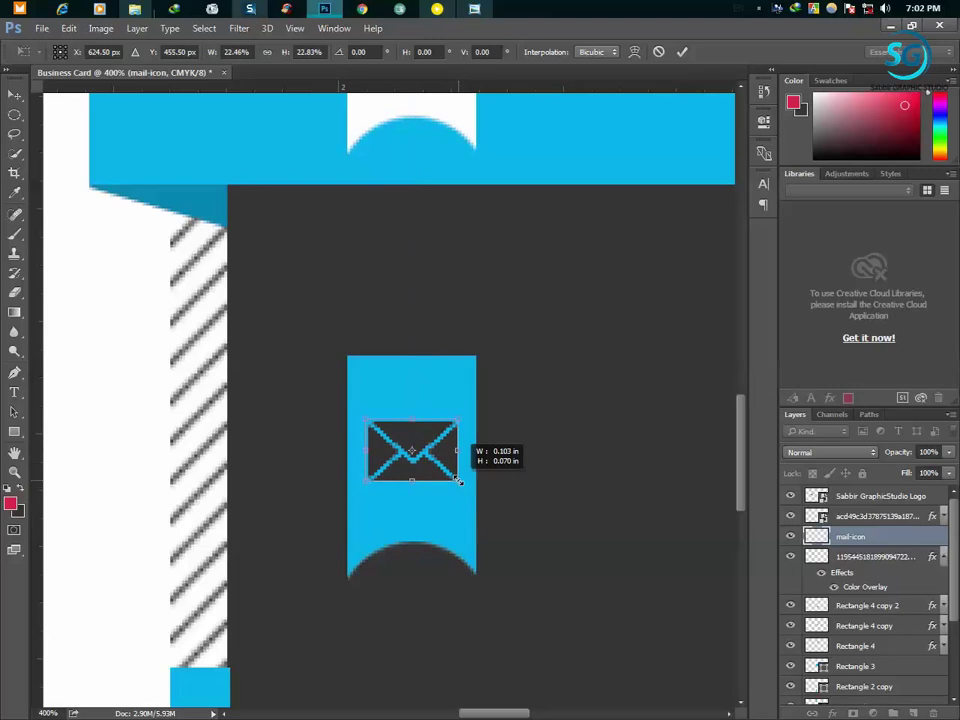
pyautogui.click(682, 51)
# Give the mail-icon layer a near-white Color Overlay so the envelope turns white.
pyautogui.doubleClick(943, 537)
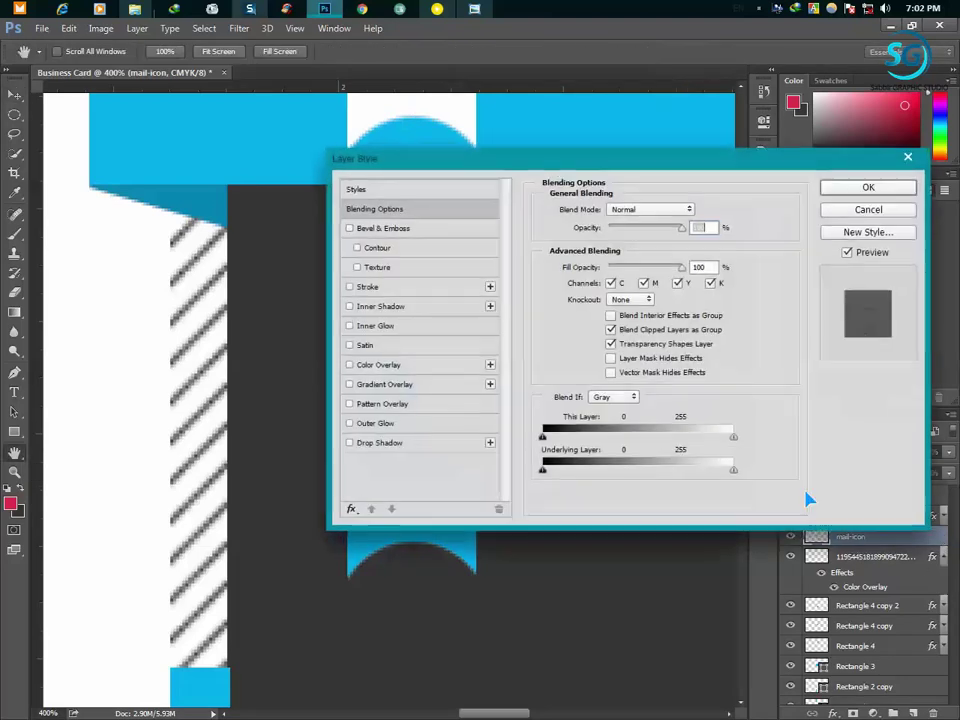
pyautogui.click(433, 366)
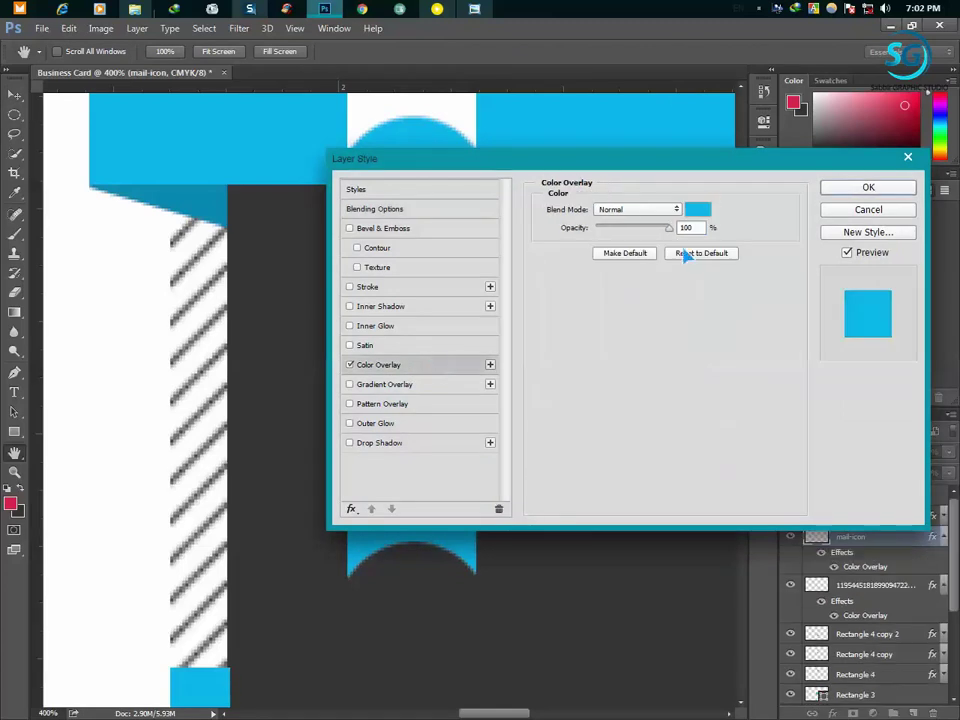
pyautogui.click(708, 210)
pyautogui.click(516, 216)
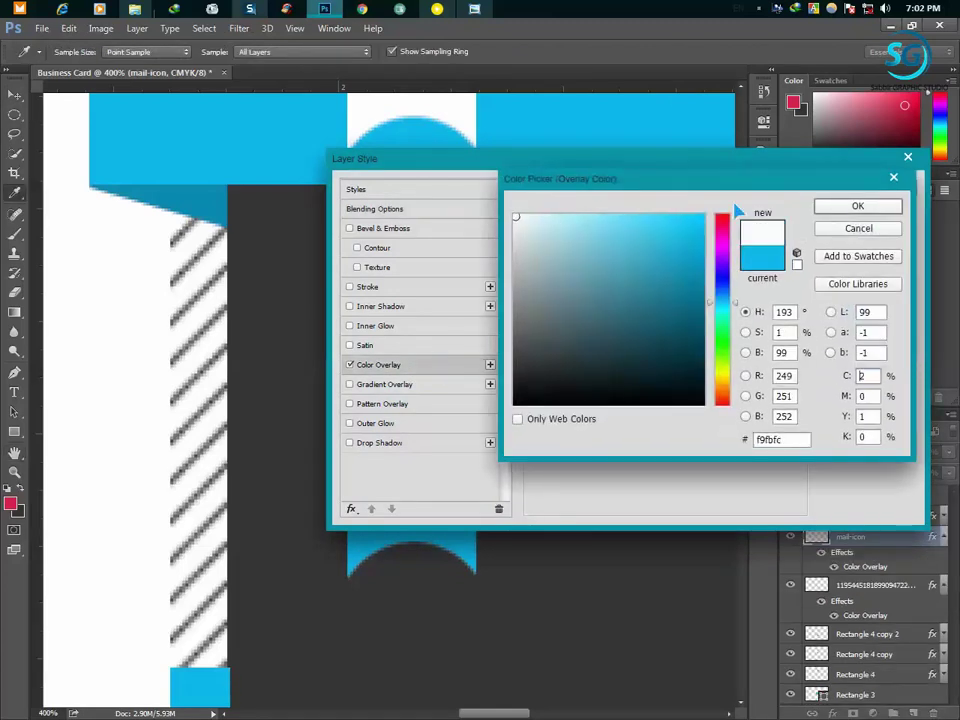
pyautogui.click(857, 207)
pyautogui.click(866, 186)
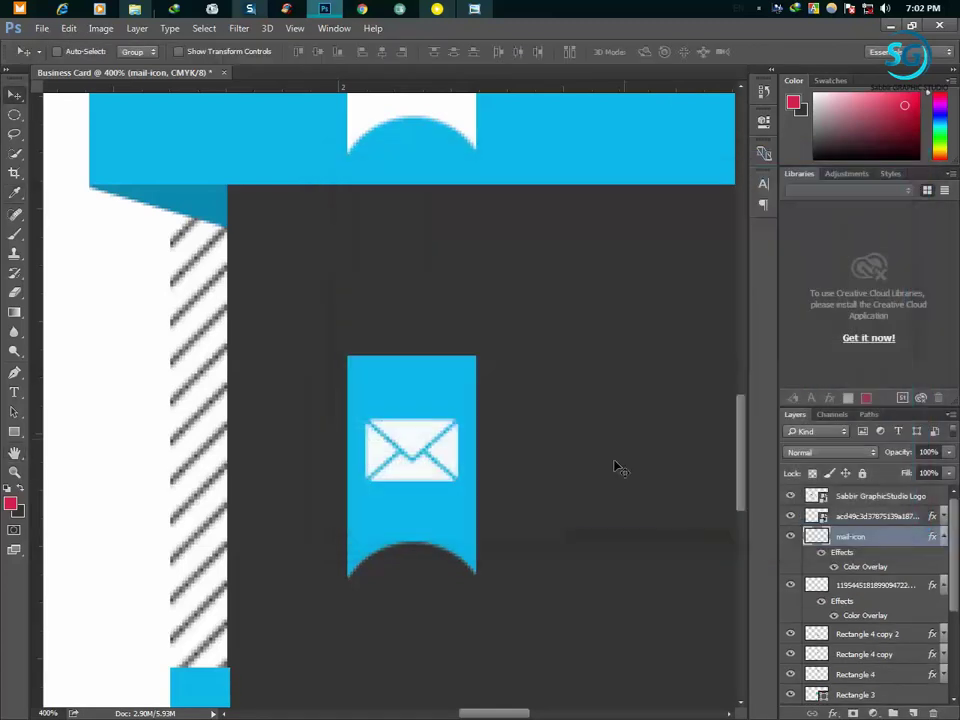
pyautogui.scroll(-2, 590, 487)
pyautogui.scroll(-1, 590, 488)
pyautogui.scroll(-2, 590, 490)
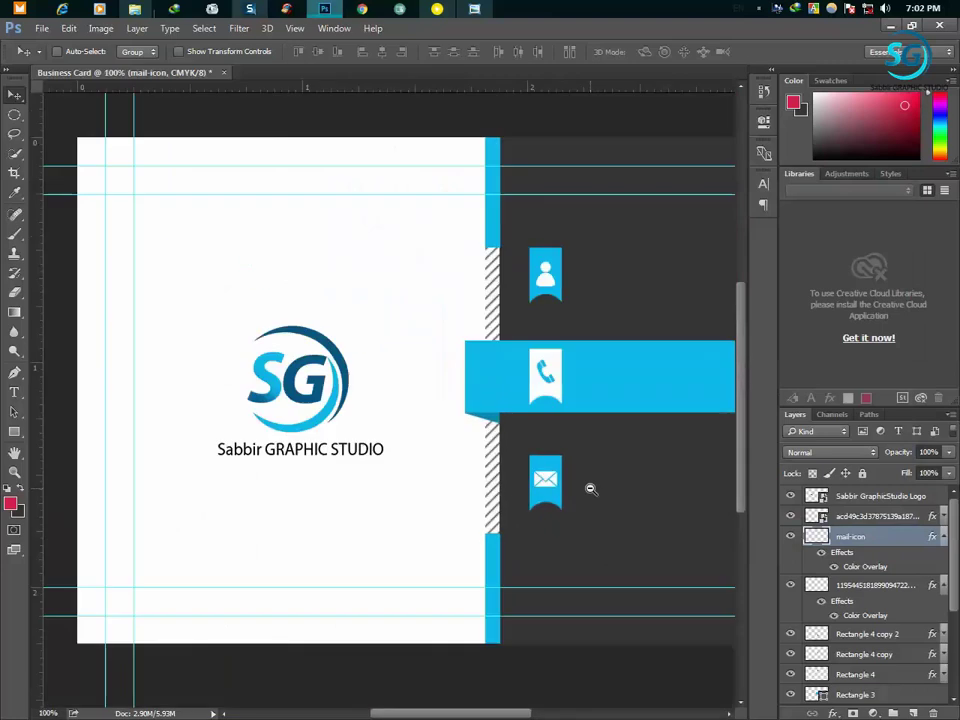
pyautogui.scroll(-1, 591, 493)
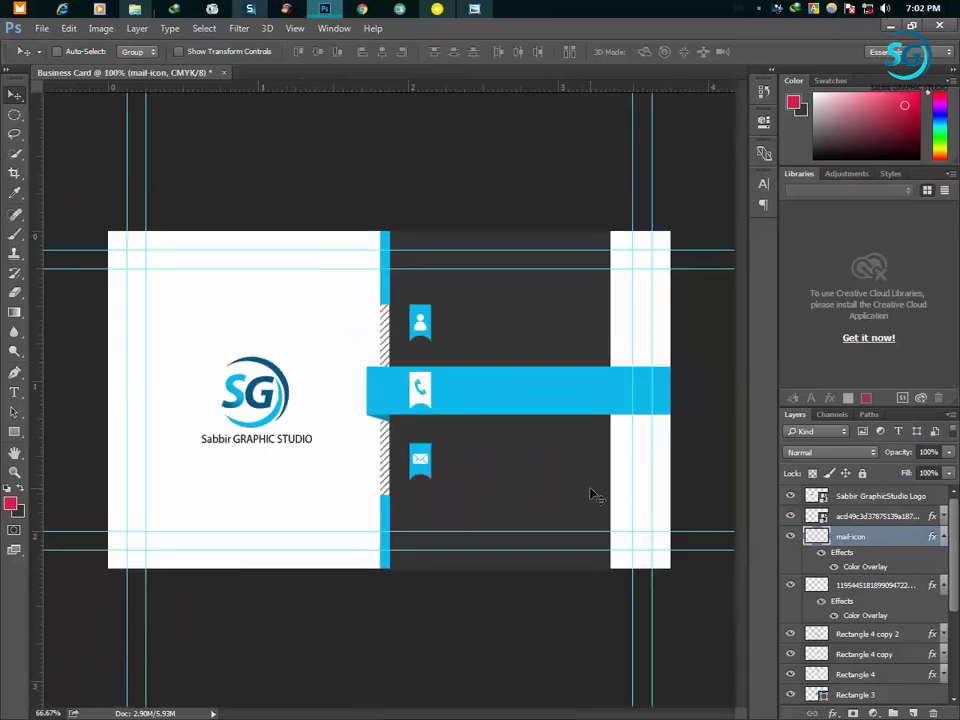
# Type the designer's full name in capitals as a new text layer on the dark panel.
pyautogui.click(14, 392)
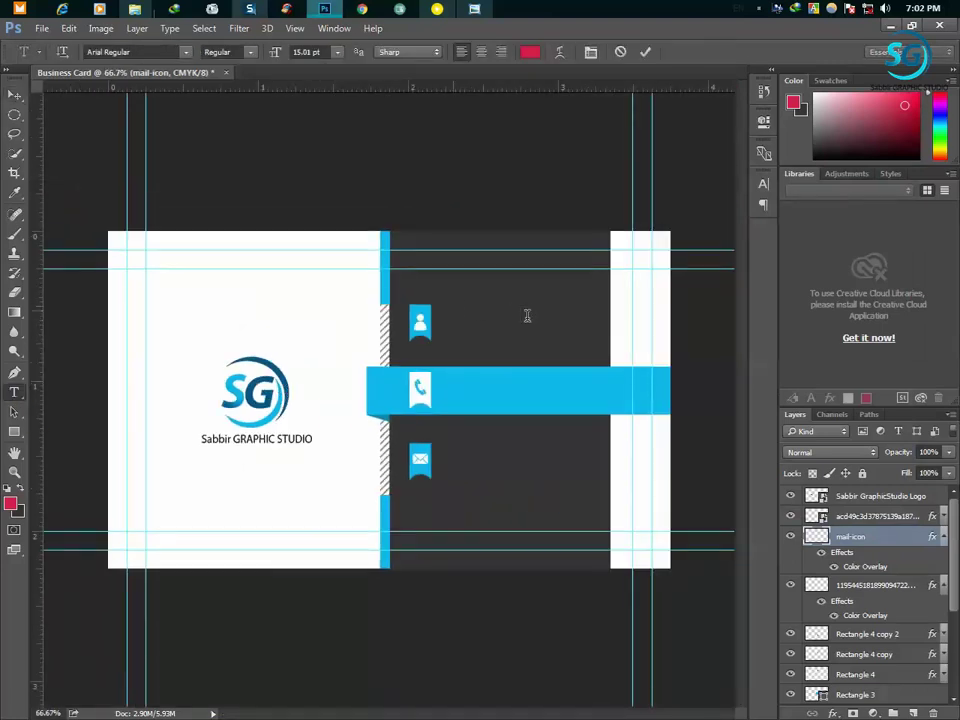
pyautogui.click(452, 307)
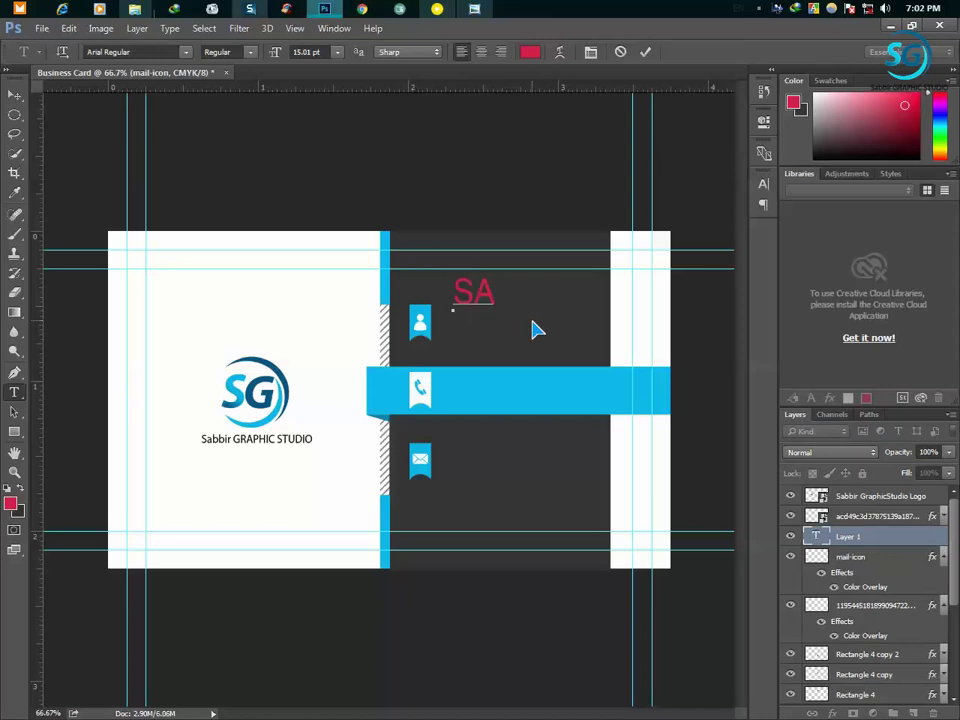
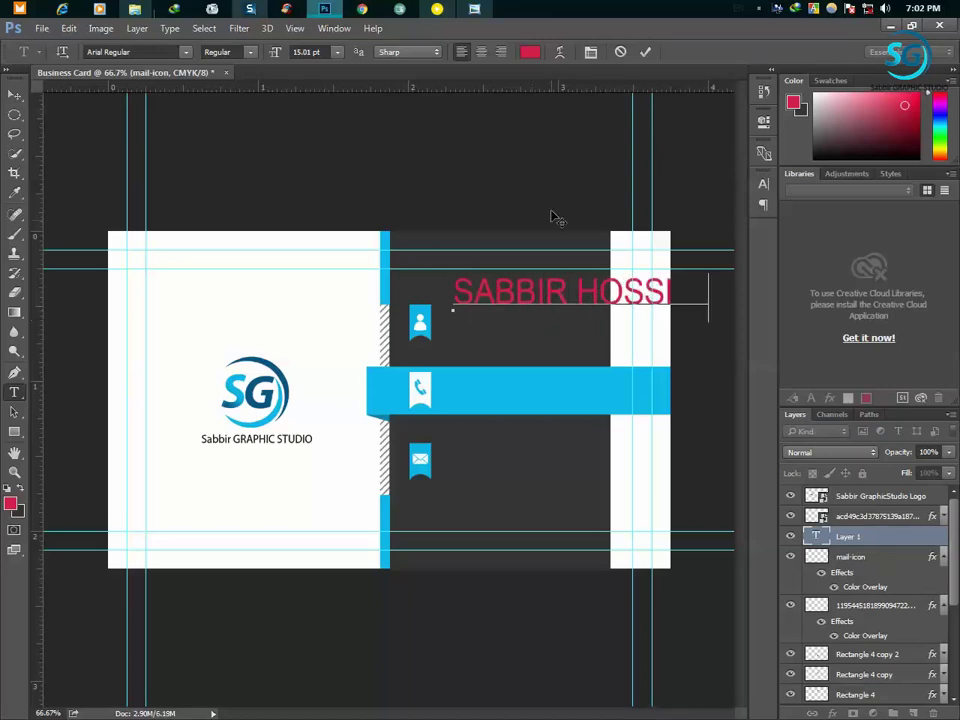
pyautogui.click(645, 52)
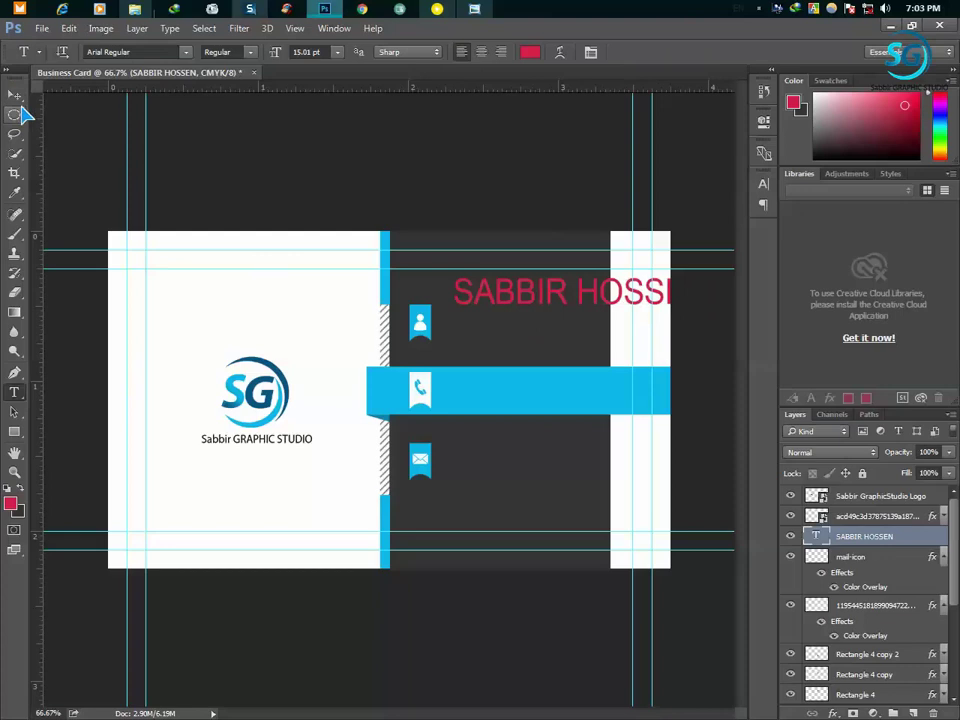
# Scale the name text to about 56% and align it beside the person icon.
pyautogui.click(14, 94)
pyautogui.hotkey('ctrl', 't')
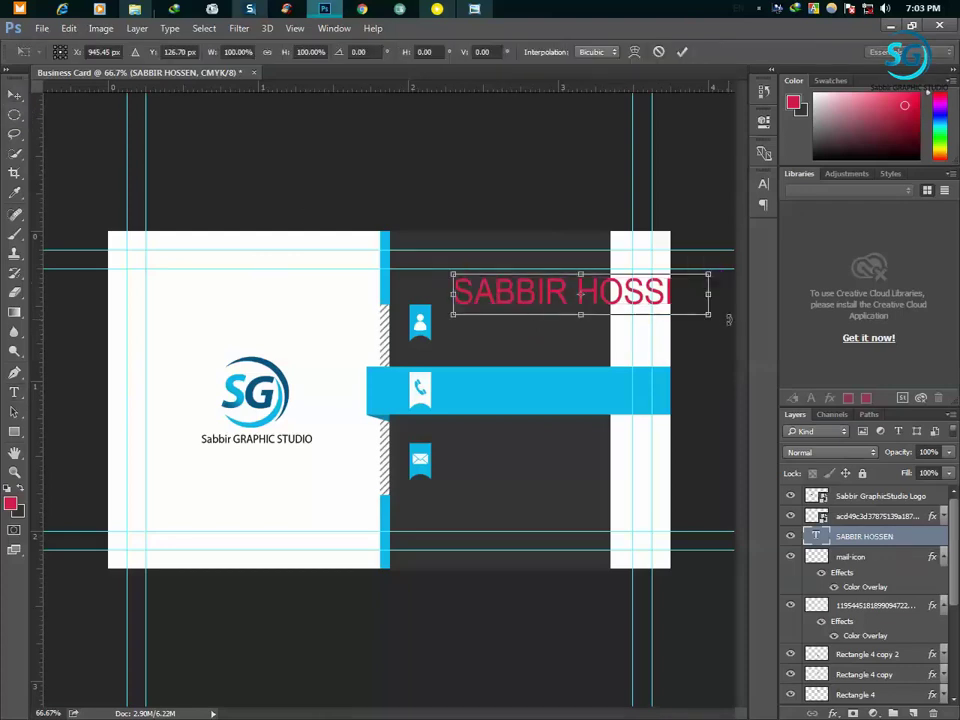
pyautogui.moveTo(710, 316); pyautogui.dragTo(653, 305)
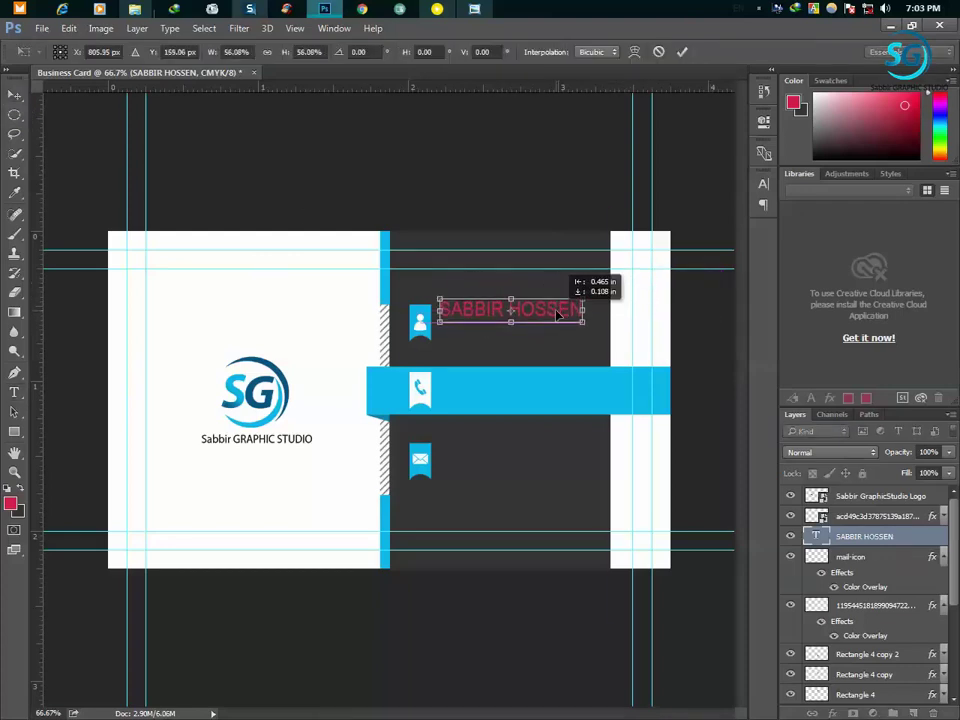
pyautogui.moveTo(626, 297)
pyautogui.mouseDown()
pyautogui.moveTo(557, 313)
pyautogui.moveTo(572, 321)
pyautogui.moveTo(537, 306)
pyautogui.mouseUp()
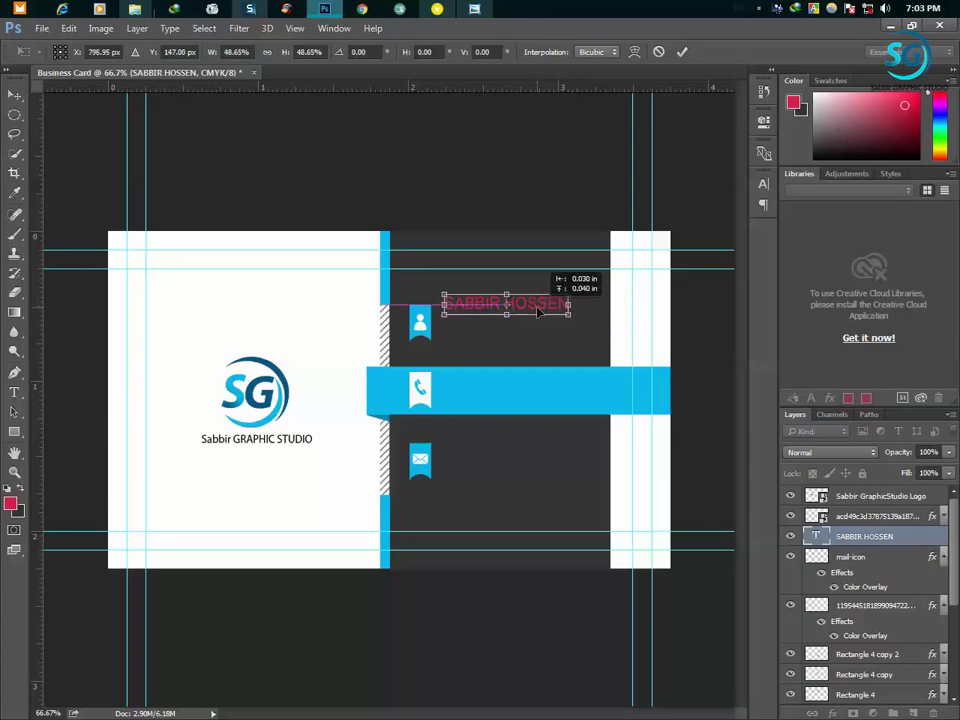
pyautogui.click(683, 52)
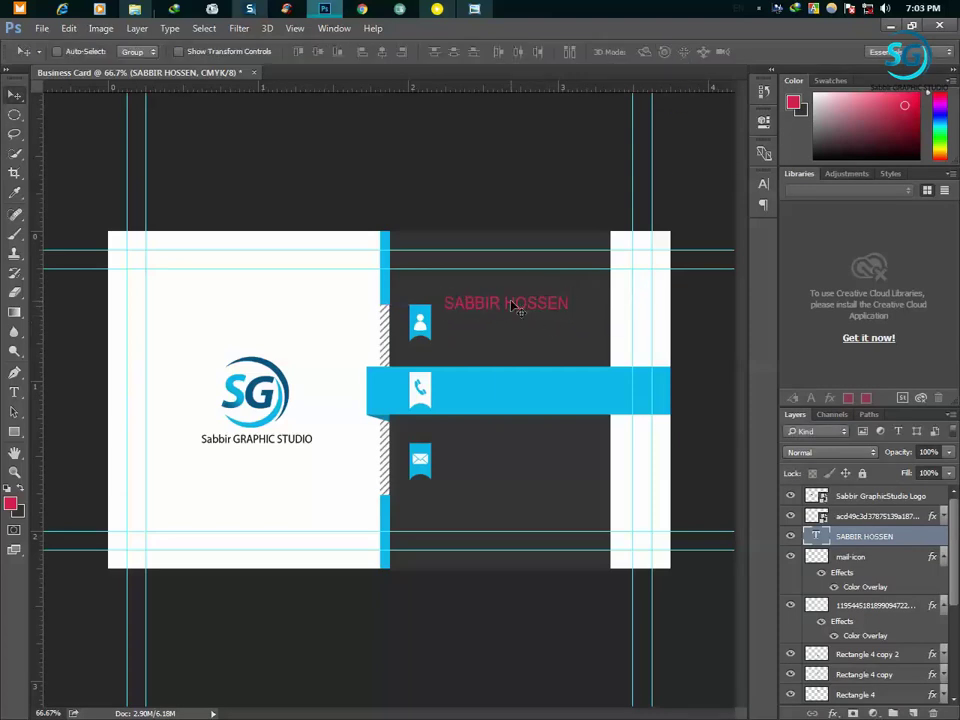
pyautogui.moveTo(511, 305); pyautogui.dragTo(517, 313)
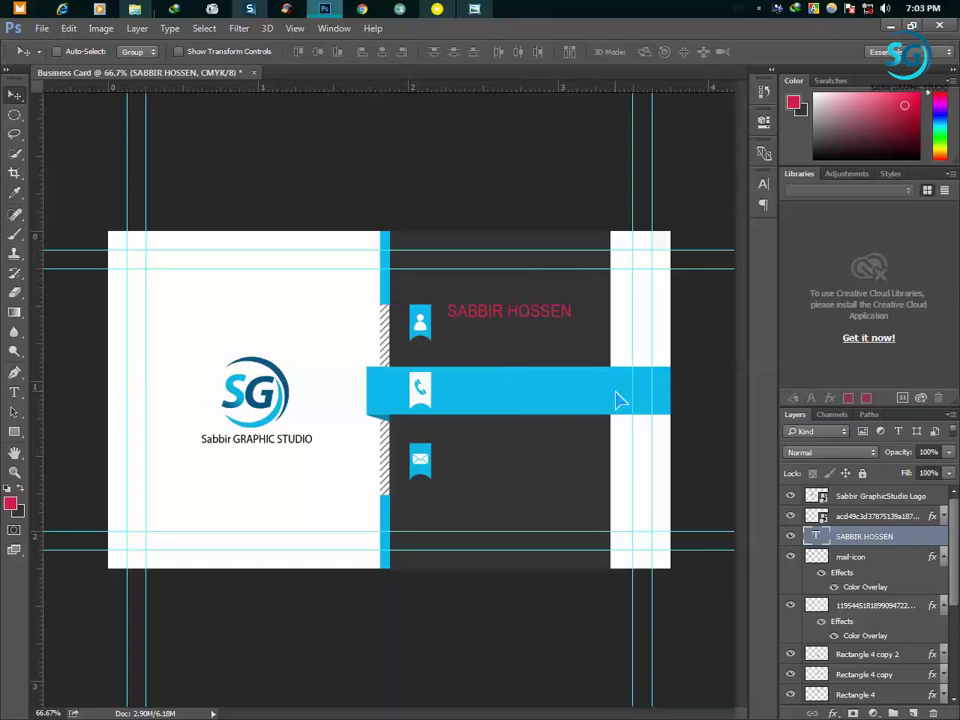
pyautogui.press('Left')
pyautogui.press('Left')
pyautogui.press('Left')
pyautogui.press('Down')
pyautogui.press('Down')
pyautogui.press('Down')
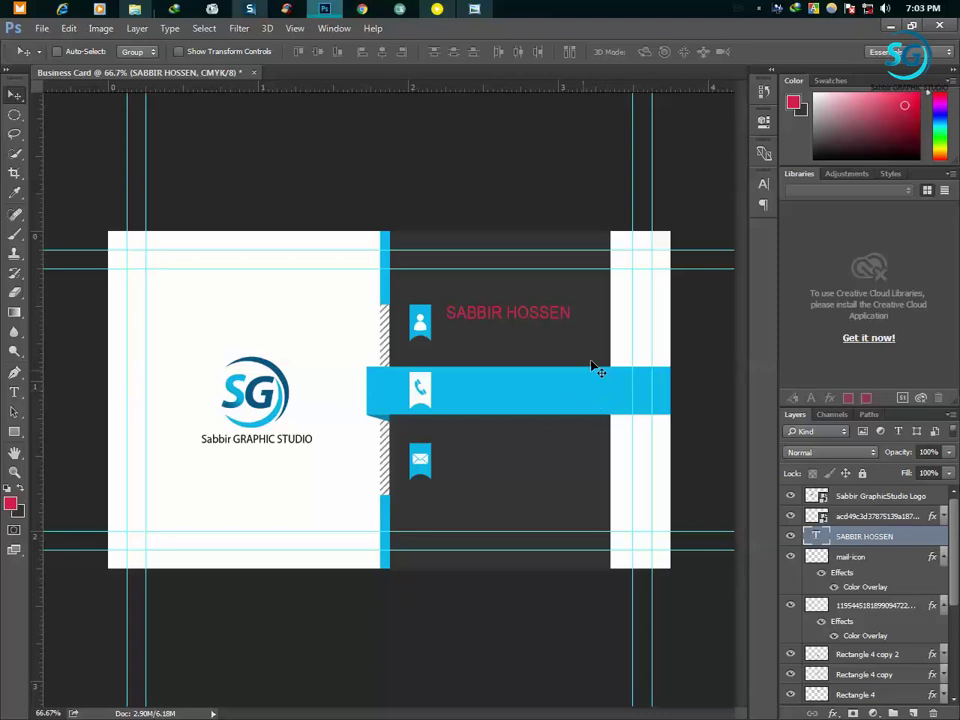
# Raise the name's vertical scale to 135% in the Character panel.
pyautogui.click(760, 183)
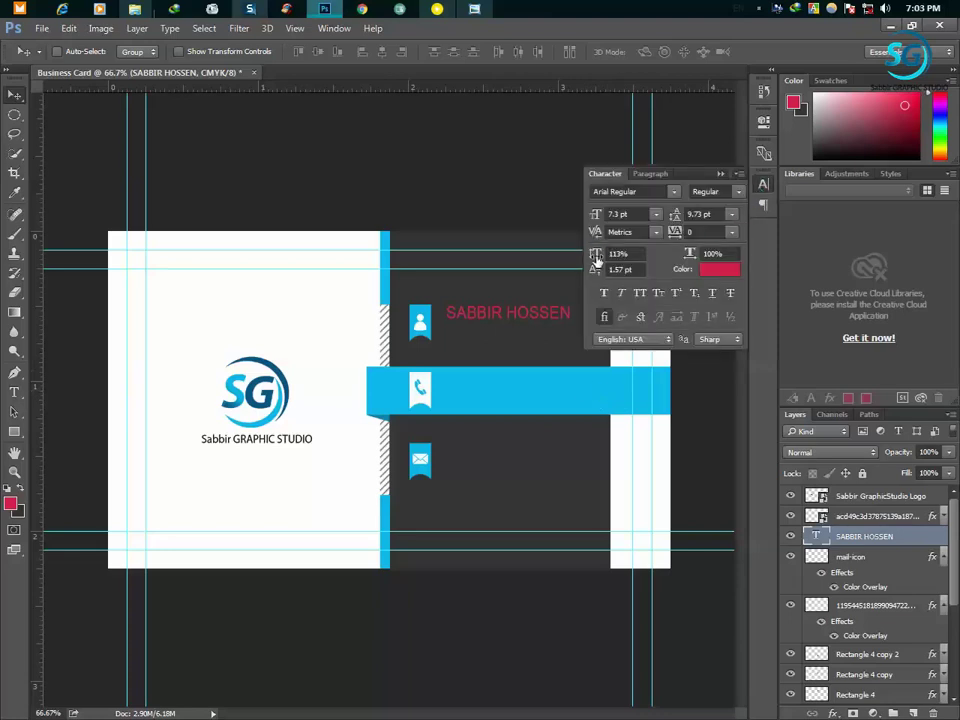
pyautogui.moveTo(595, 254); pyautogui.dragTo(608, 258)
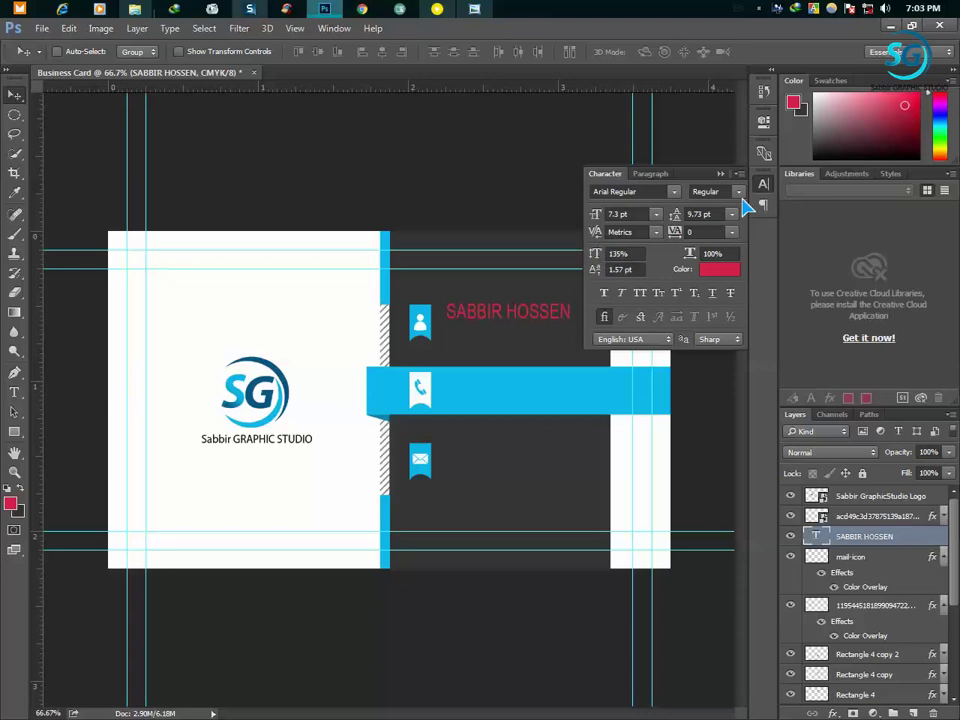
pyautogui.click(720, 174)
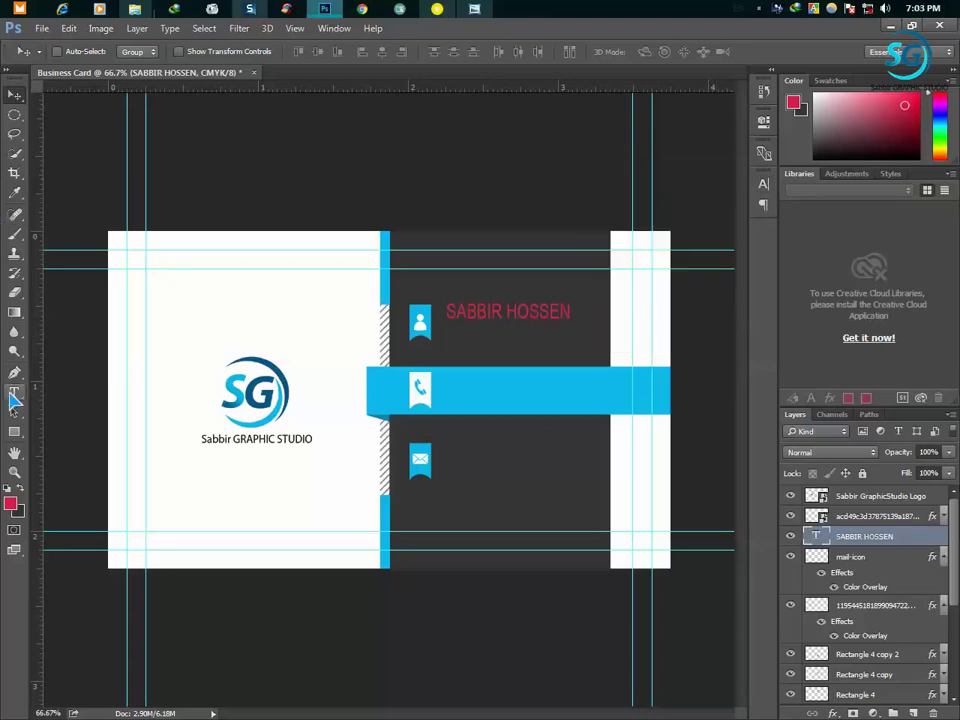
pyautogui.click(14, 392)
# Add the 'GRAPHIC DESIGNER' title, scaled to about 29% and nudged just under the name.
pyautogui.click(460, 340)
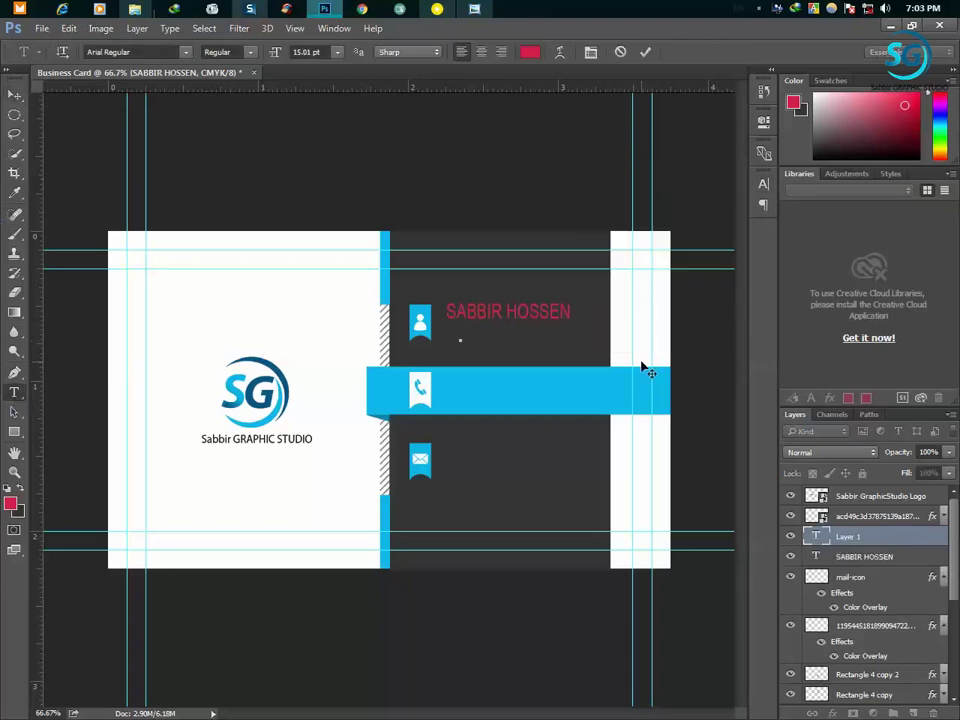
pyautogui.write('GRA')
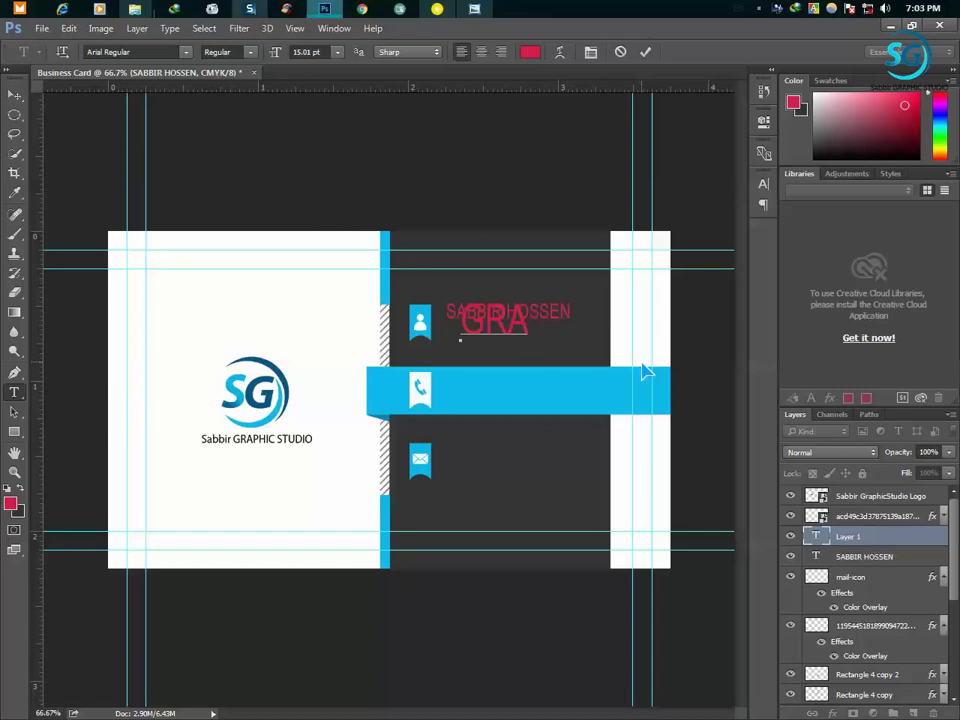
pyautogui.write('PHIC')
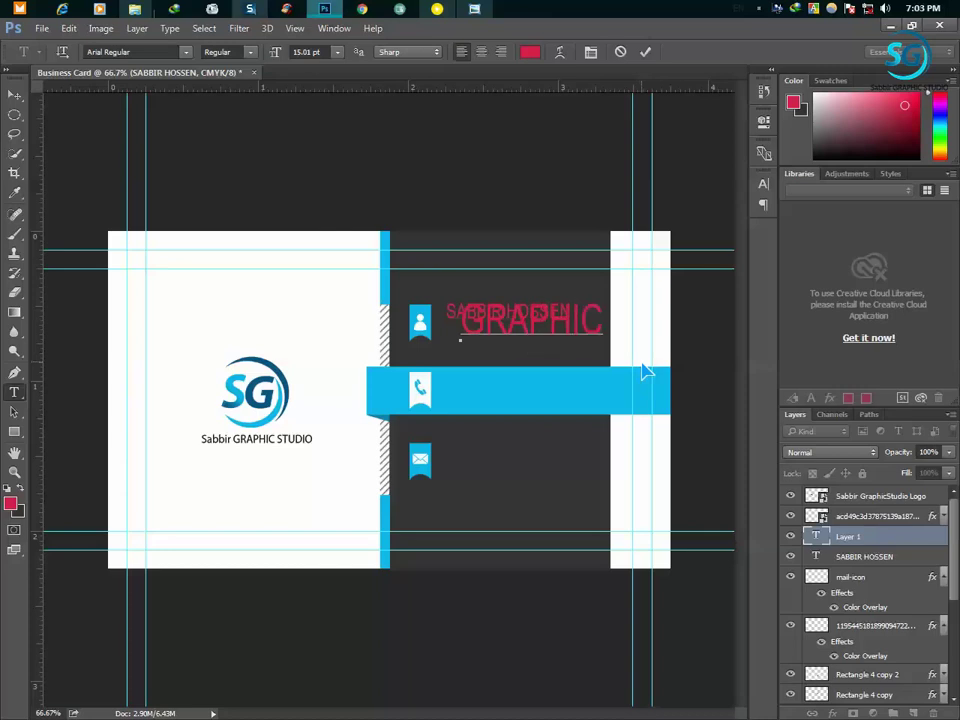
pyautogui.write(' DE')
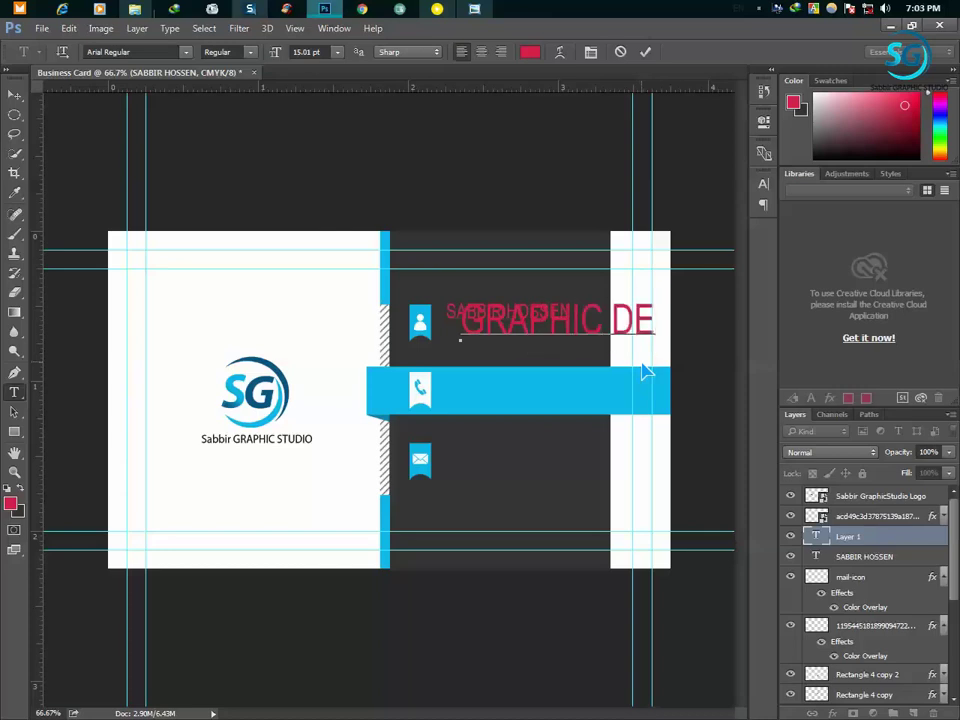
pyautogui.write('S')
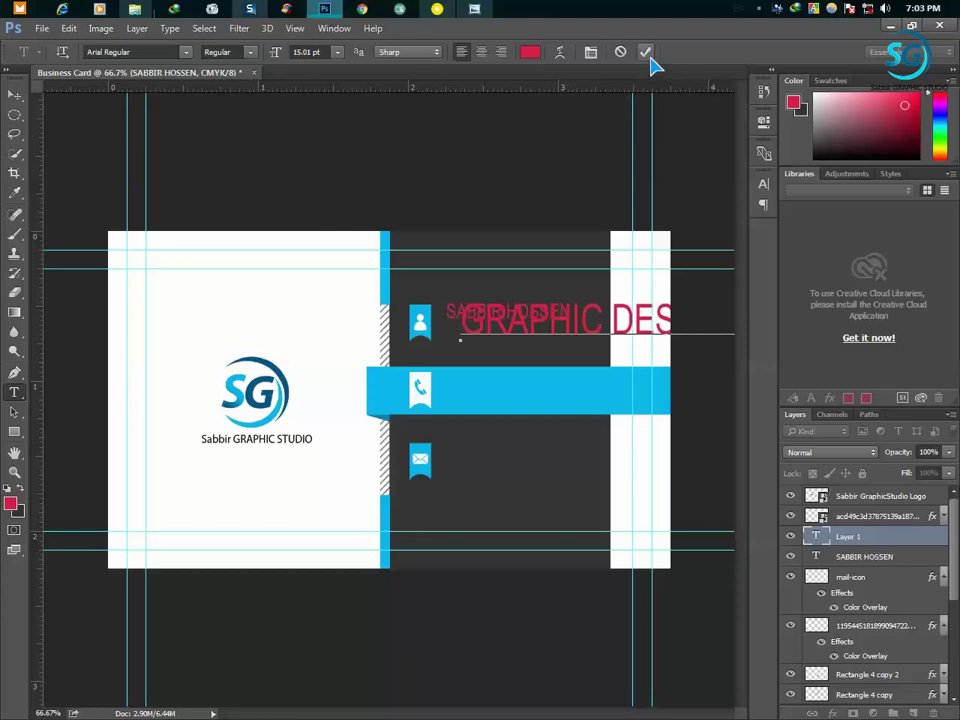
pyautogui.click(645, 51)
pyautogui.hotkey('ctrl', 't')
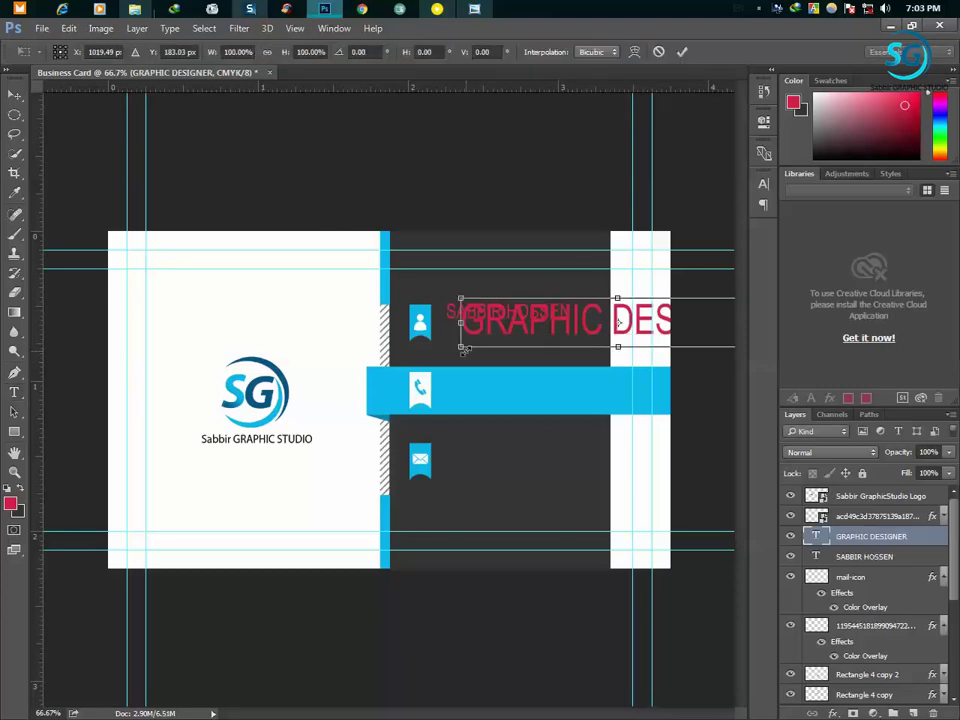
pyautogui.moveTo(460, 344); pyautogui.dragTo(572, 328)
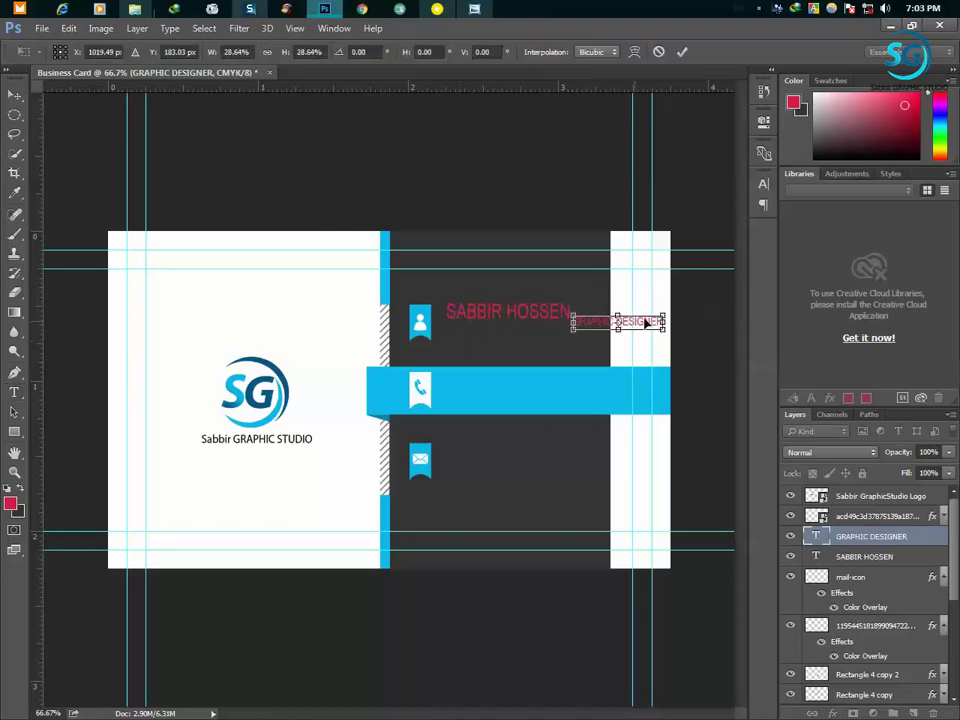
pyautogui.moveTo(648, 323); pyautogui.dragTo(555, 335)
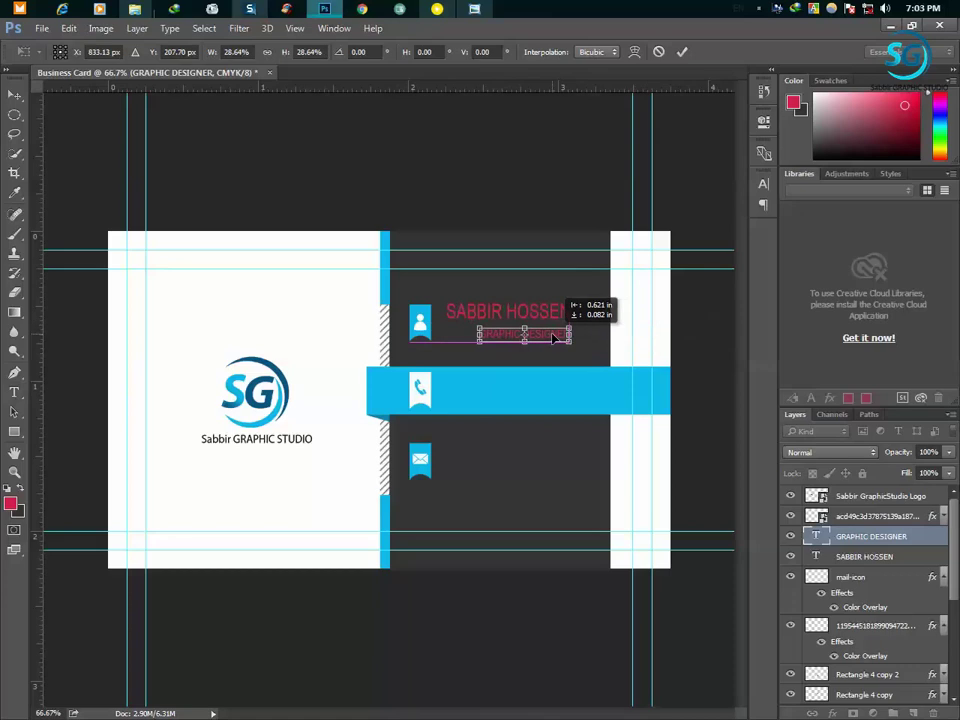
pyautogui.click(684, 51)
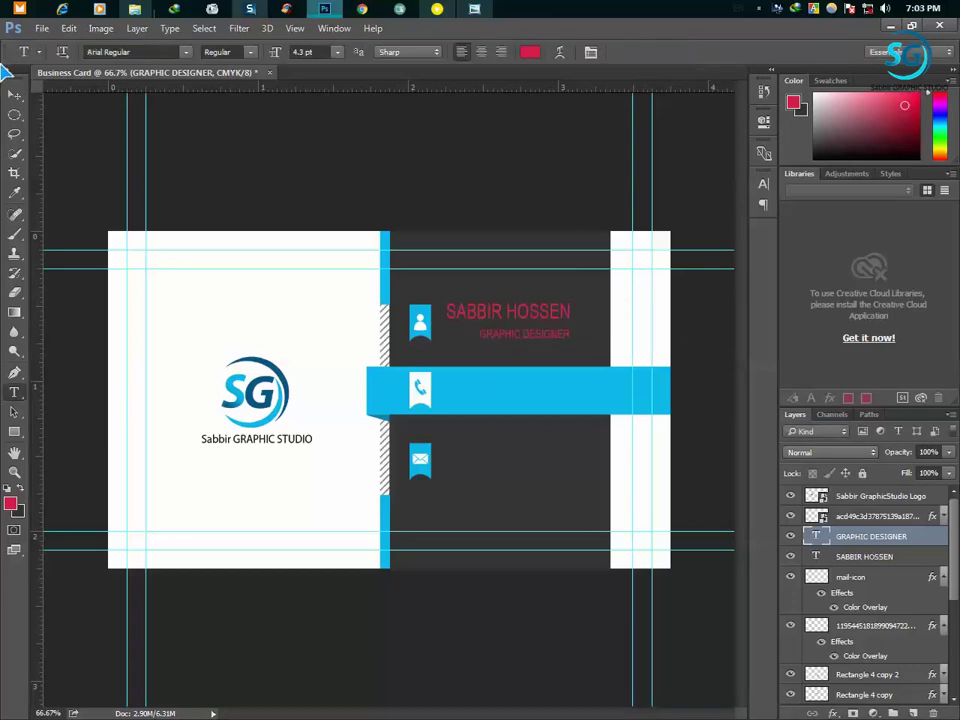
pyautogui.click(15, 95)
pyautogui.press('Up')
pyautogui.press('Up')
pyautogui.press('Up')
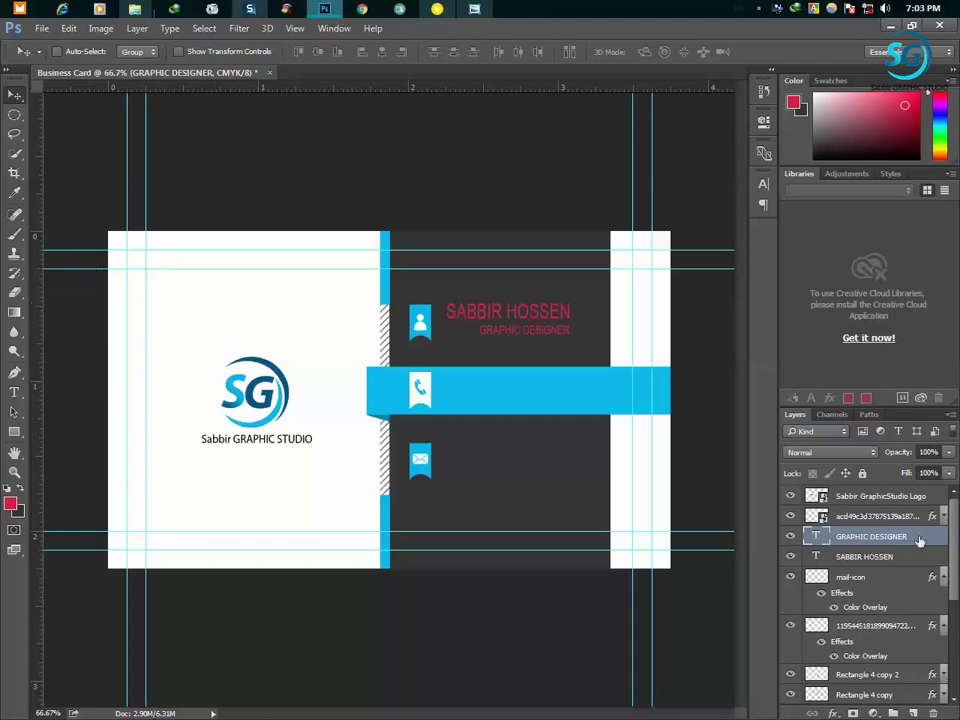
# Position the GRAPHIC DESIGNER title under the name, nudging both lines slightly down.
pyautogui.moveTo(540, 336); pyautogui.dragTo(519, 338)
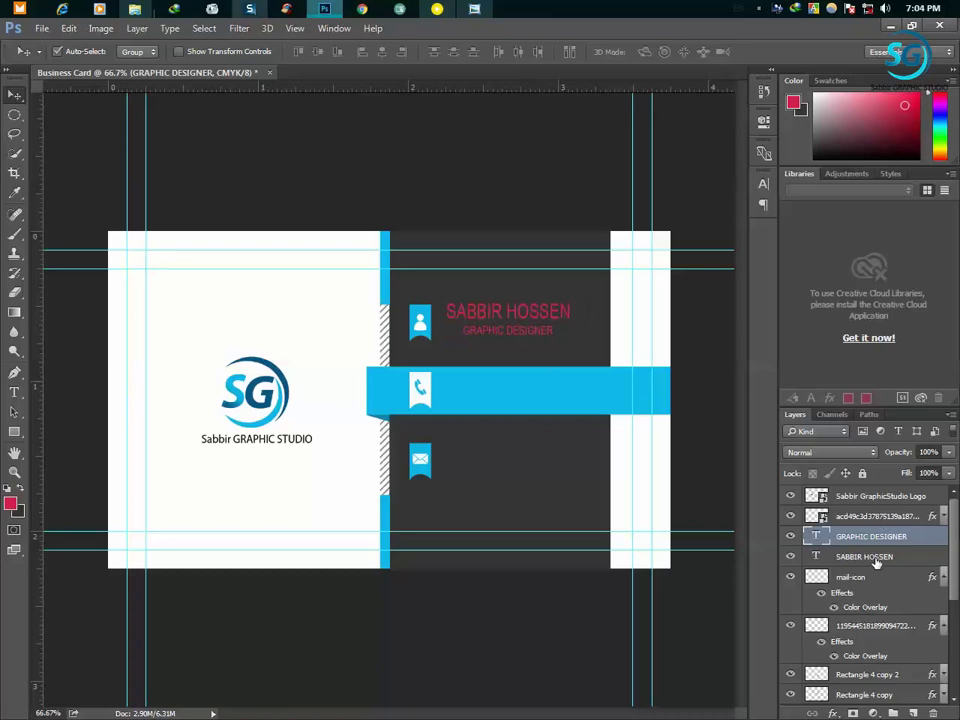
pyautogui.keyDown('shift'); pyautogui.click(864, 556); pyautogui.keyUp('shift')
pyautogui.moveTo(505, 315); pyautogui.dragTo(505, 321)
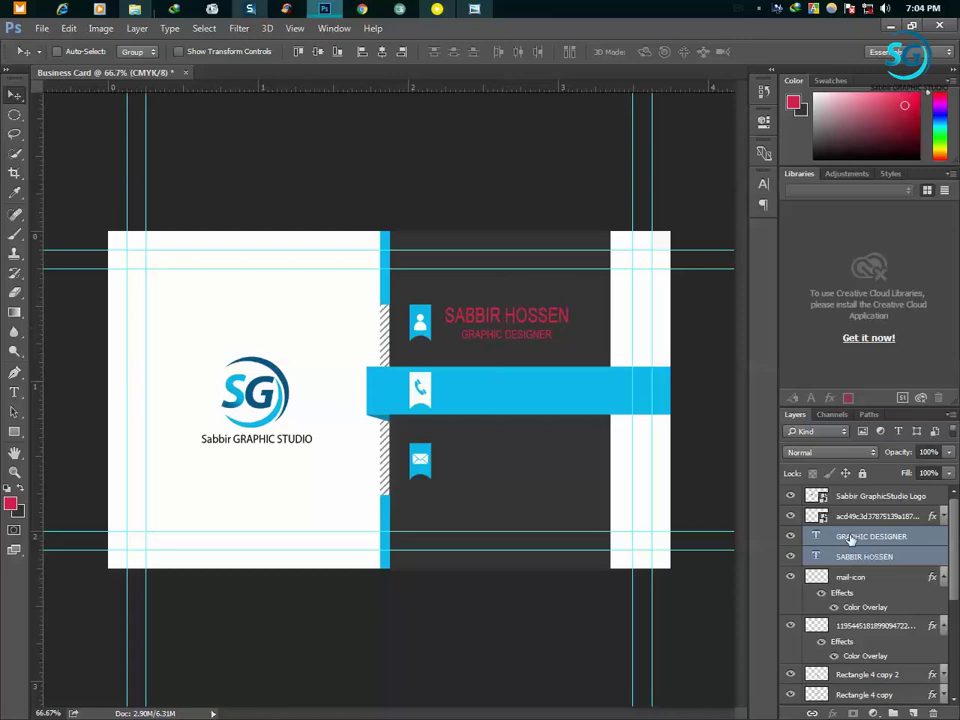
# Make the GRAPHIC DESIGNER title near-white, after briefly trying the bar's cyan.
pyautogui.doubleClick(816, 537)
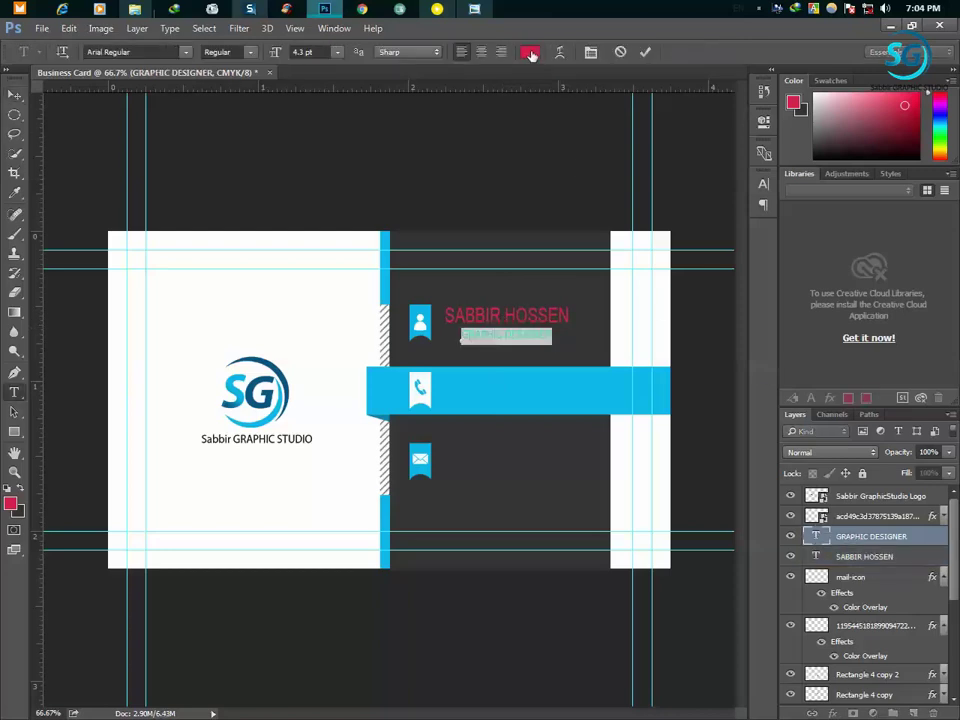
pyautogui.click(531, 55)
pyautogui.click(487, 390)
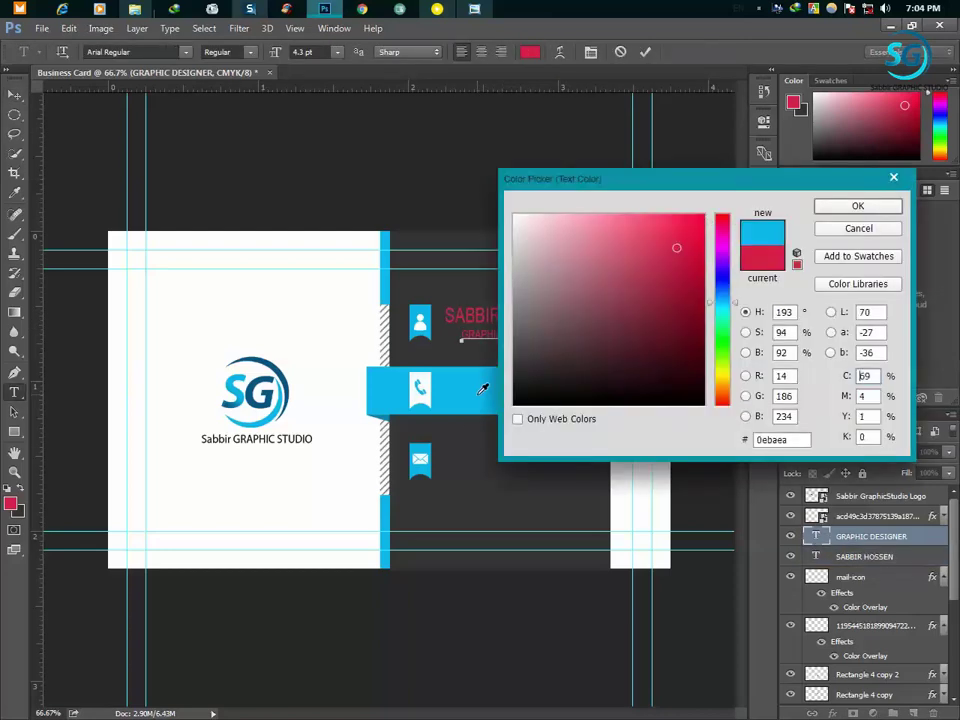
pyautogui.click(852, 208)
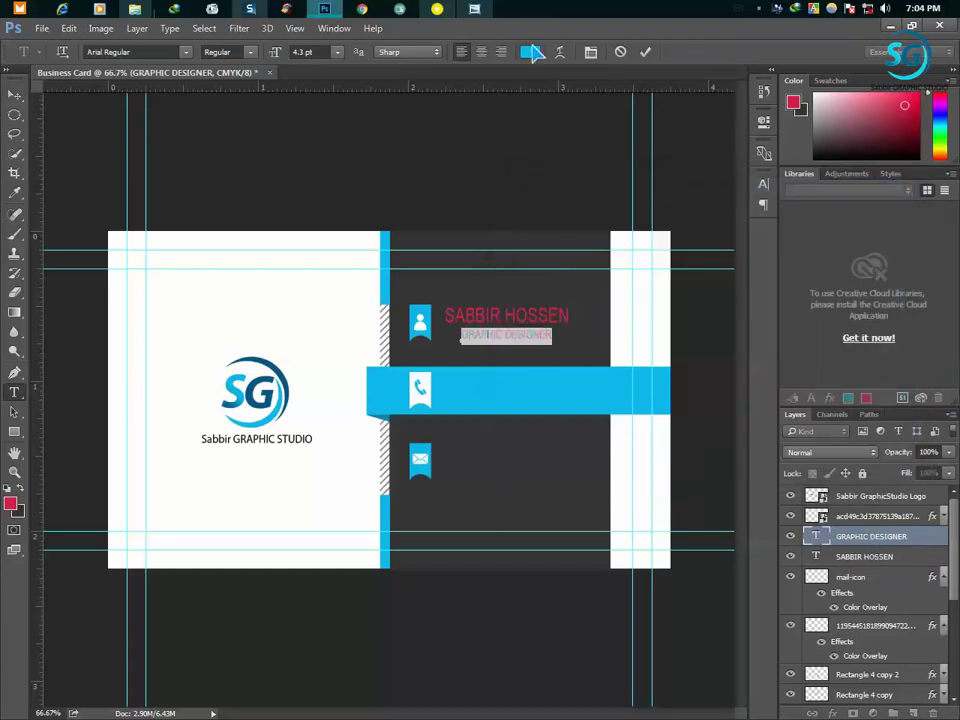
pyautogui.click(531, 52)
pyautogui.click(515, 215)
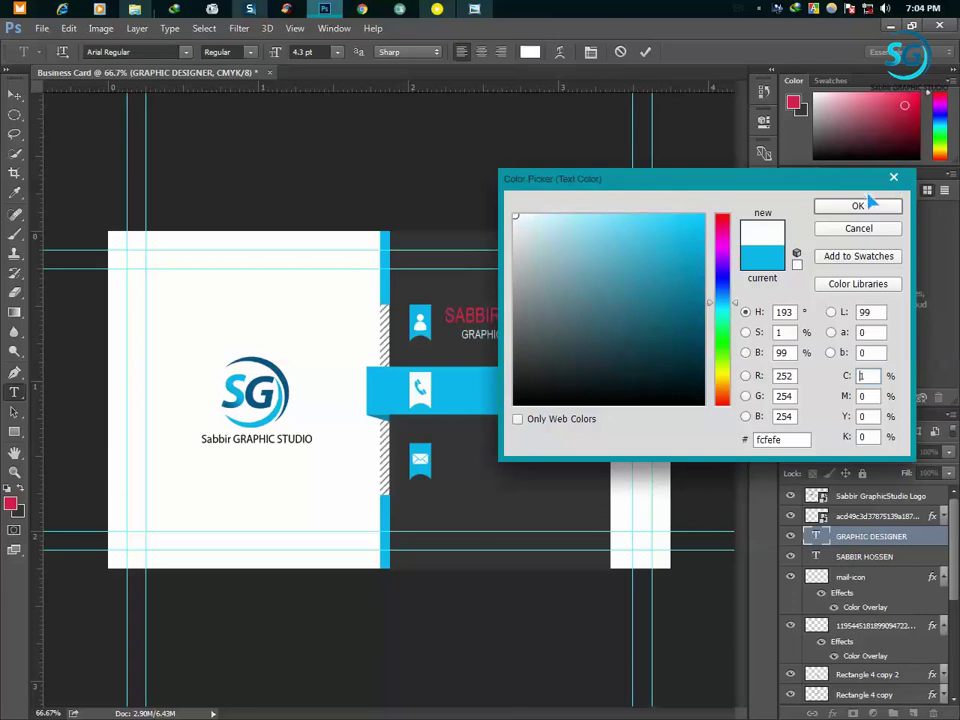
pyautogui.click(830, 207)
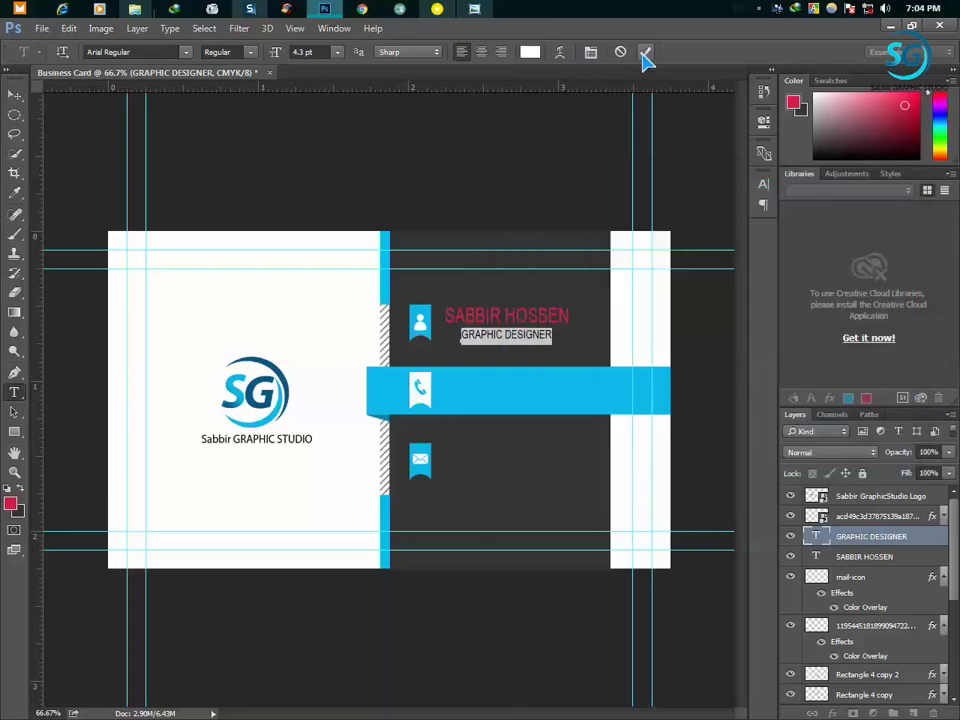
pyautogui.click(645, 52)
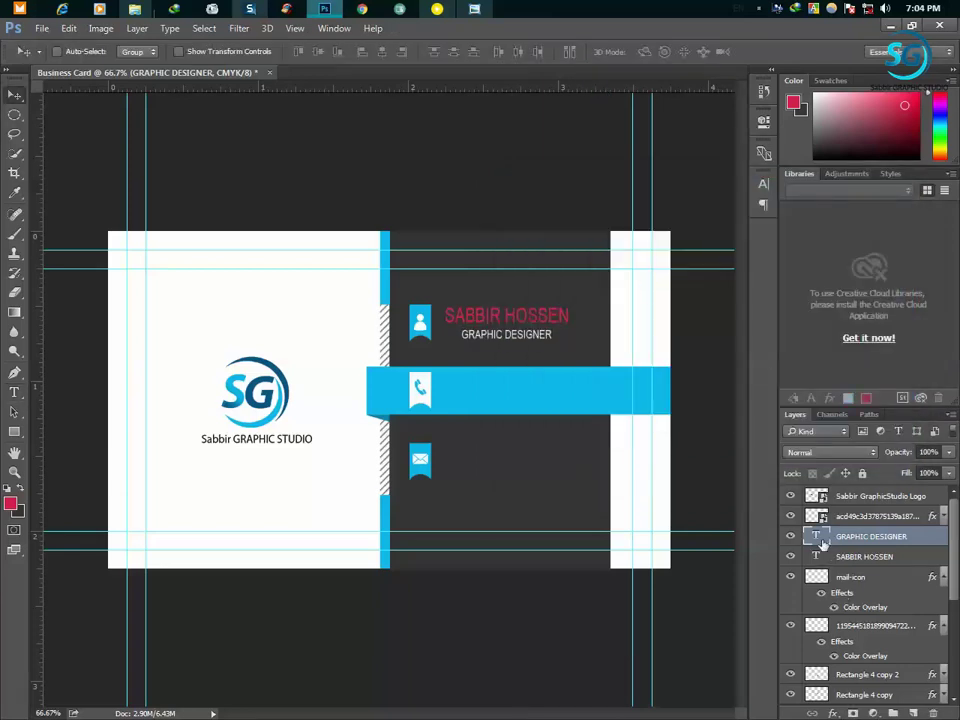
# Set the name text colour to near-white.
pyautogui.doubleClick(817, 556)
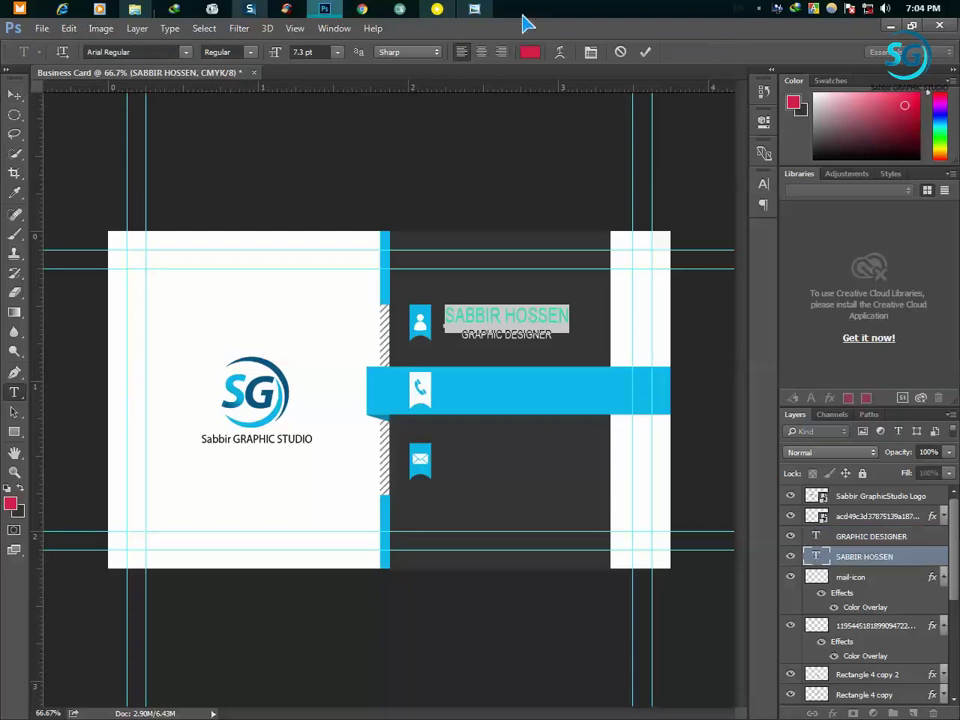
pyautogui.click(529, 53)
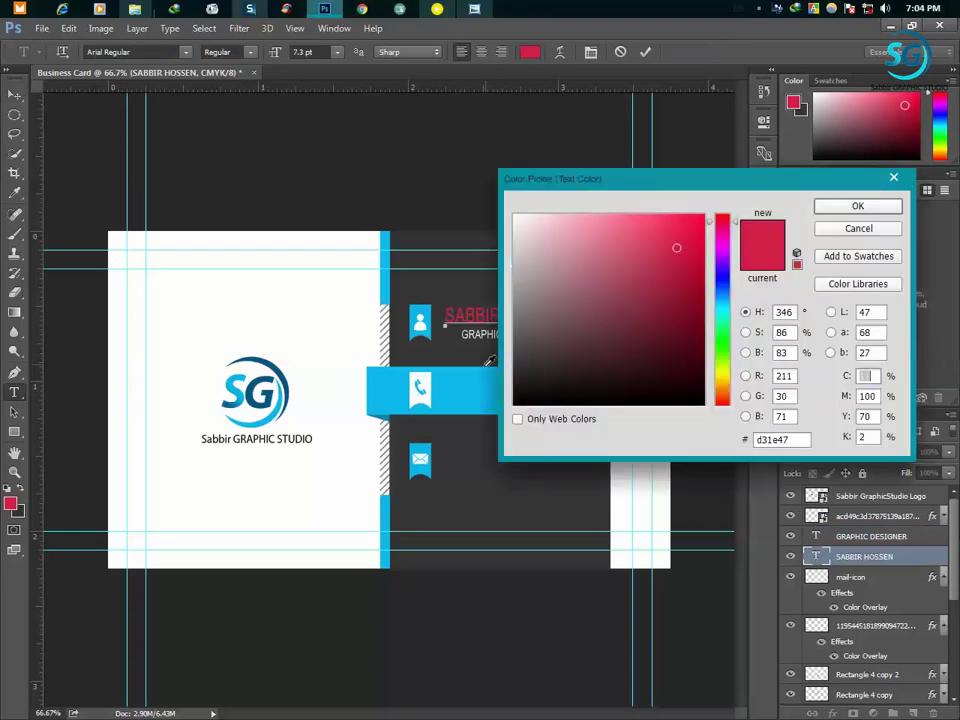
pyautogui.click(473, 393)
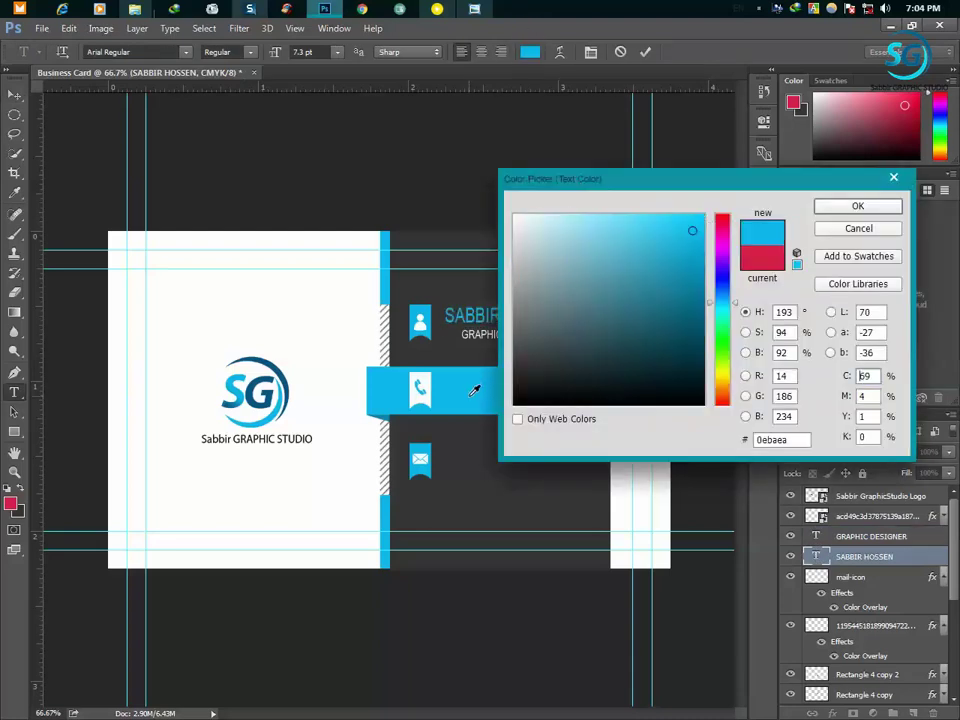
pyautogui.click(516, 218)
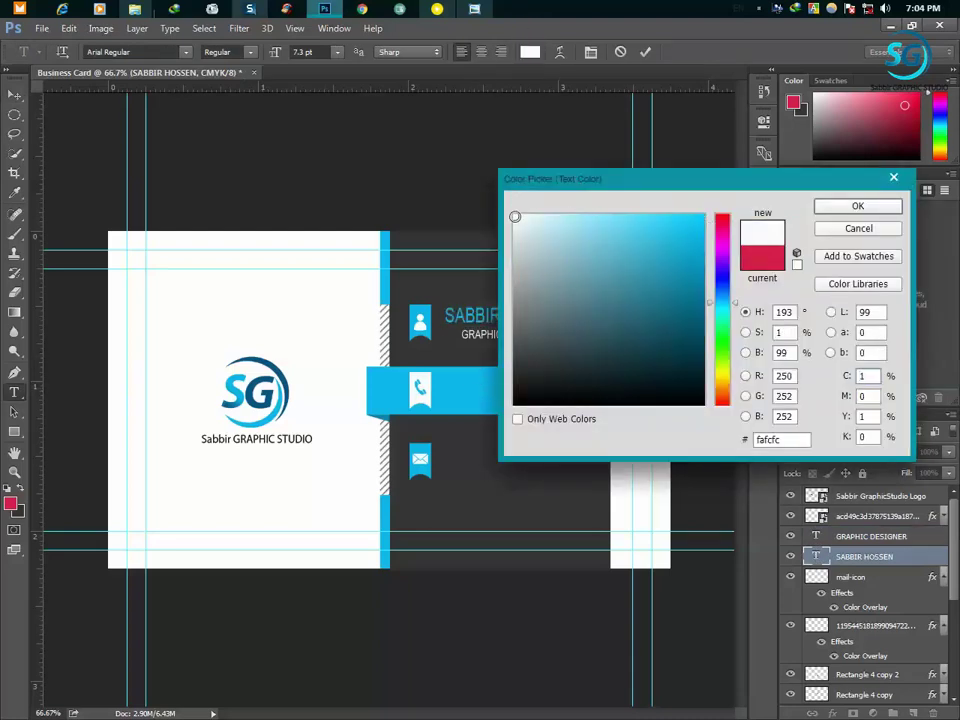
pyautogui.click(866, 213)
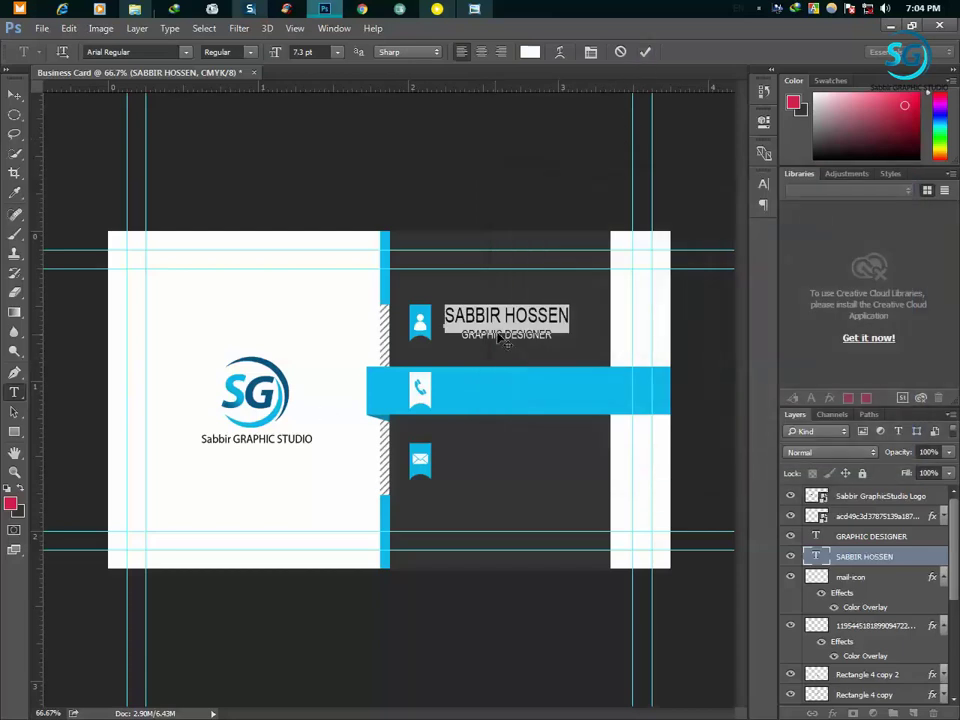
# Colour the surname the bar's cyan #0ebaea and add a vertical guide near 2.045 in.
pyautogui.click(509, 310)
pyautogui.doubleClick(509, 314)
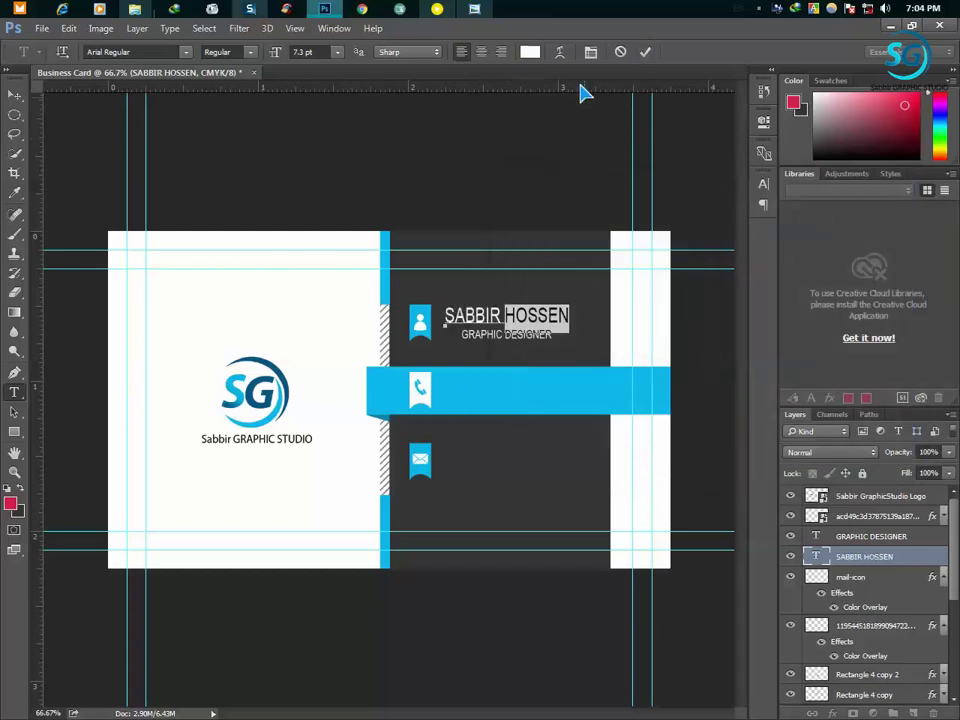
pyautogui.click(530, 51)
pyautogui.click(472, 395)
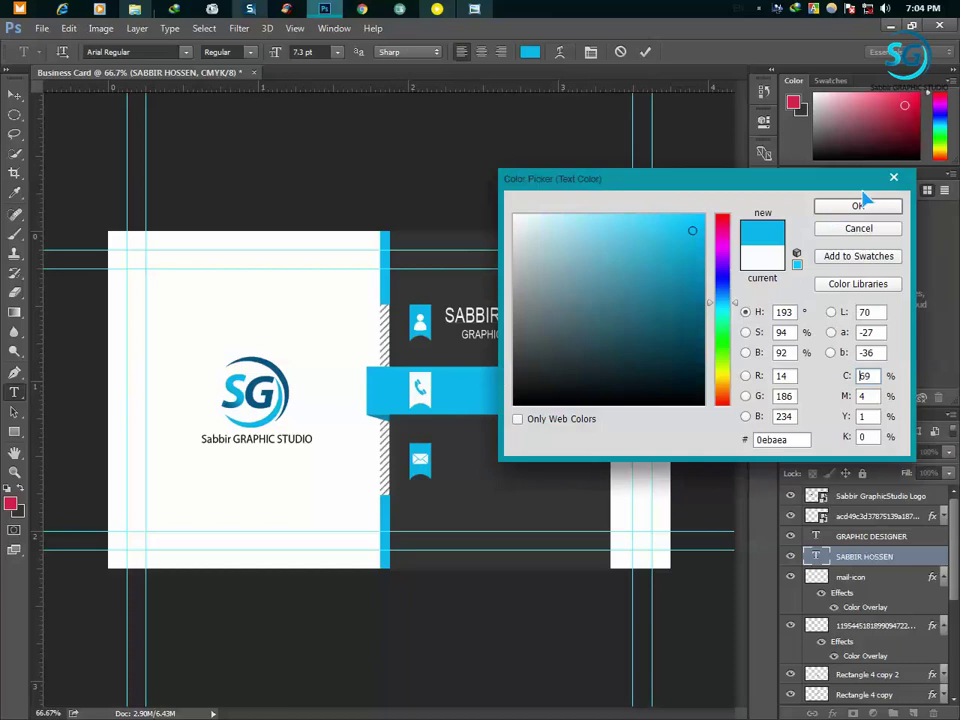
pyautogui.click(858, 207)
pyautogui.click(645, 51)
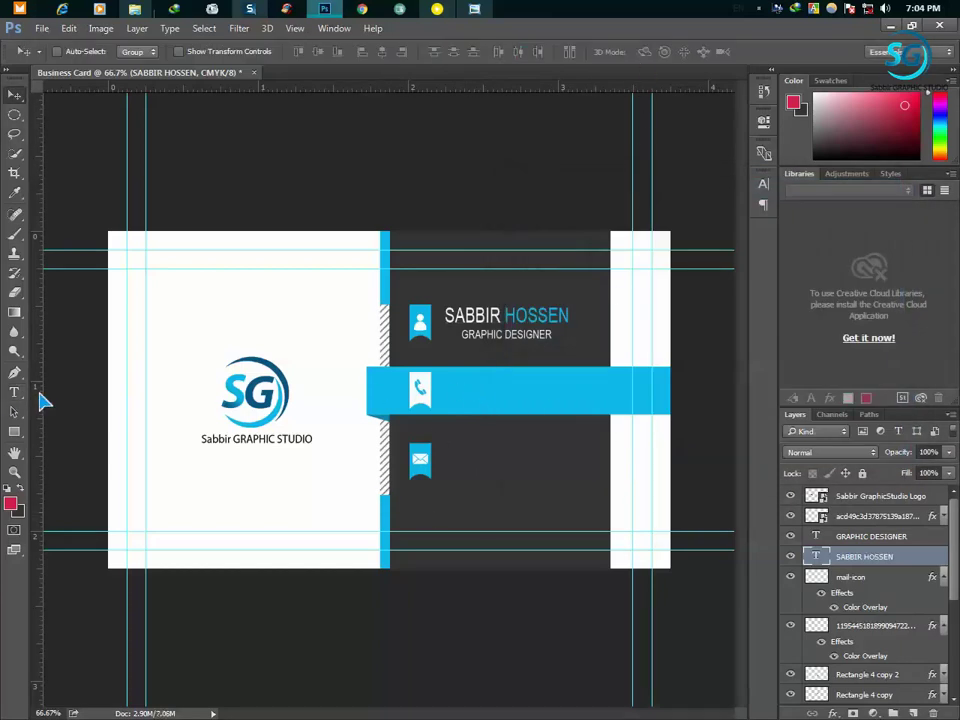
pyautogui.moveTo(40, 398); pyautogui.dragTo(446, 403)
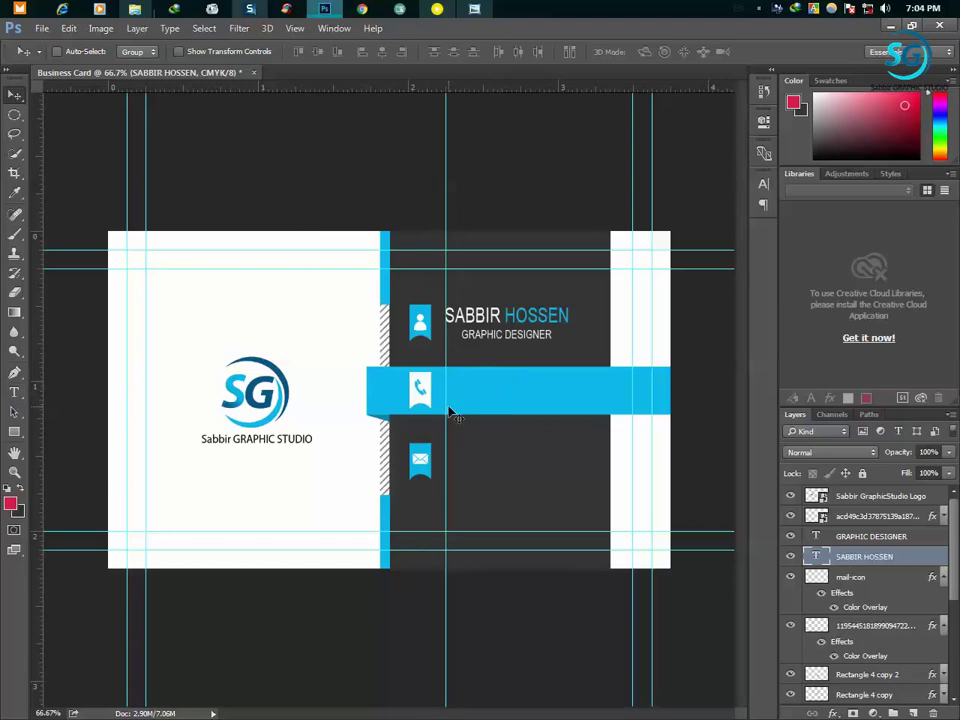
# Add a new text line containing the phone number near the blue bar.
pyautogui.click(14, 392)
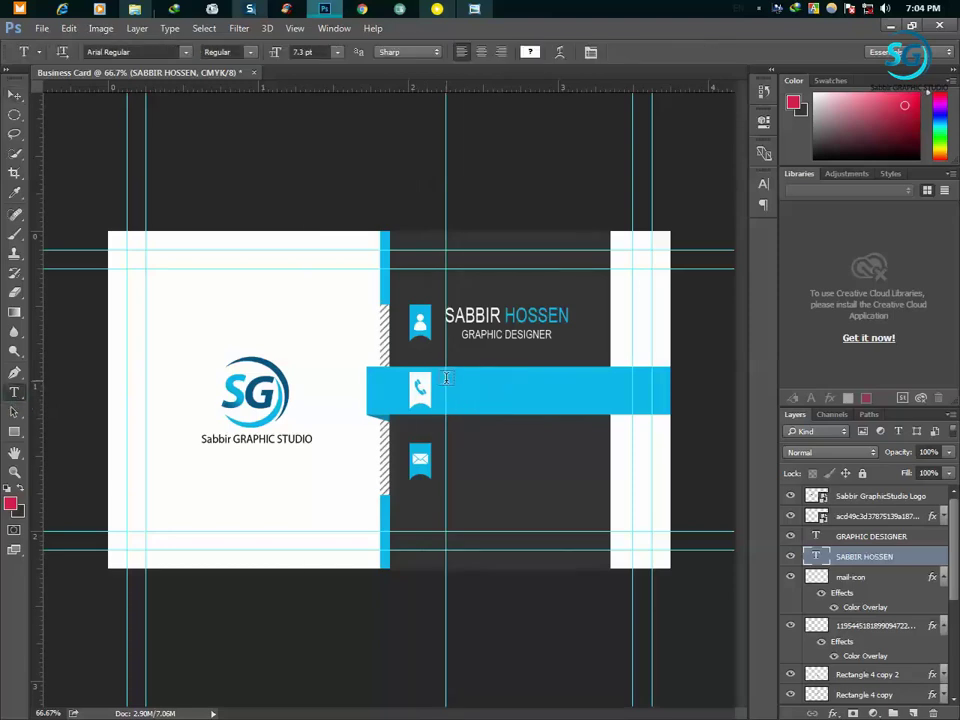
pyautogui.click(466, 382)
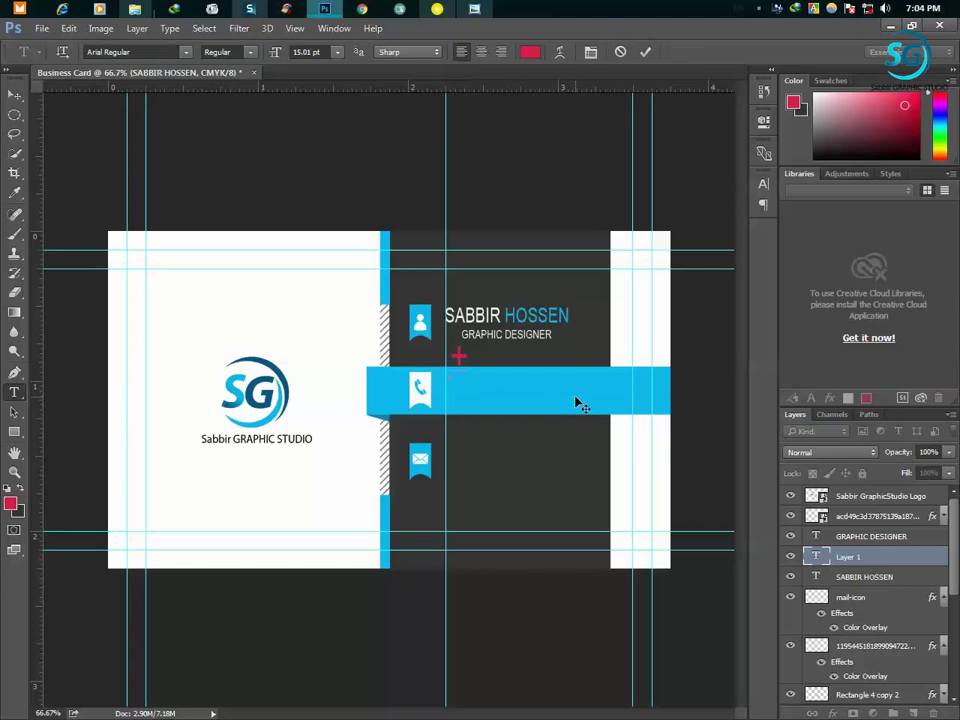
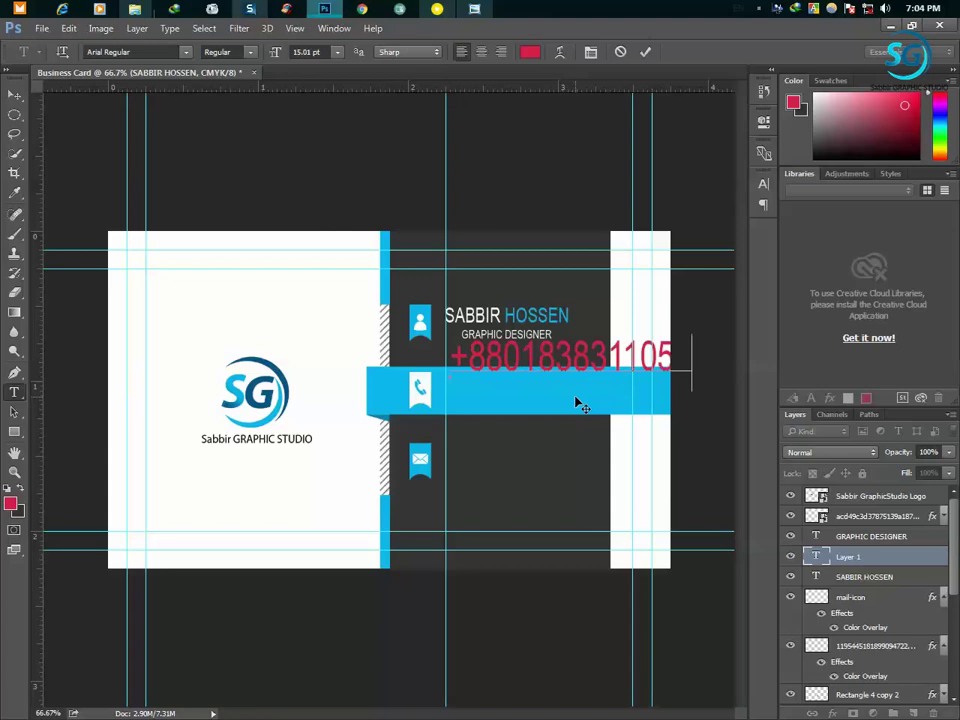
pyautogui.click(646, 54)
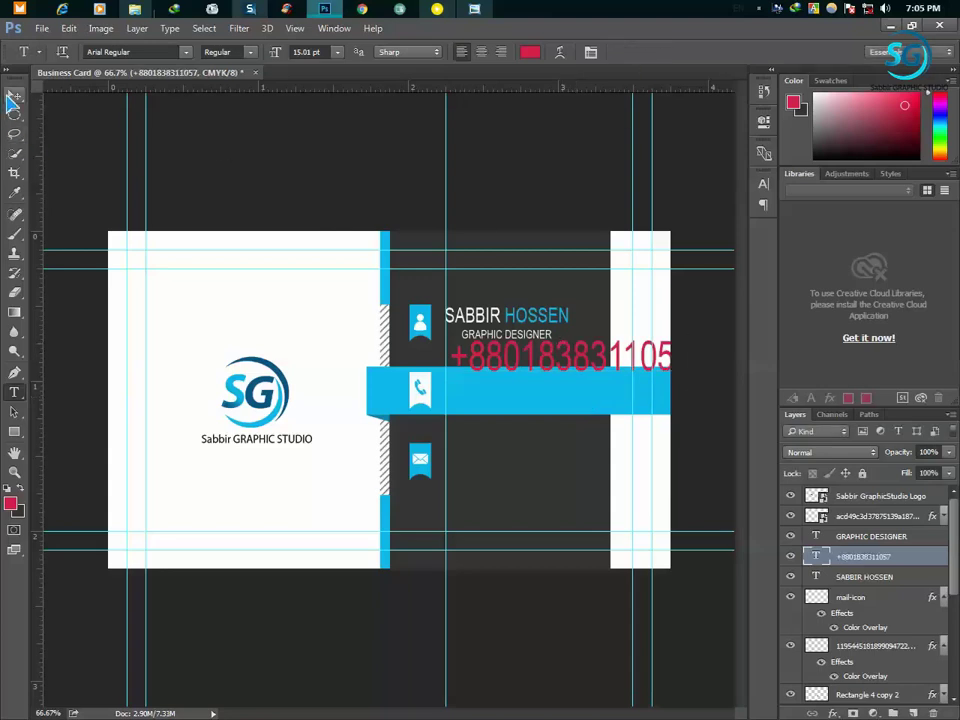
# Move the phone number onto the blue bar and shrink it to fit.
pyautogui.click(15, 94)
pyautogui.moveTo(578, 372); pyautogui.dragTo(560, 382)
pyautogui.hotkey('ctrl', 't')
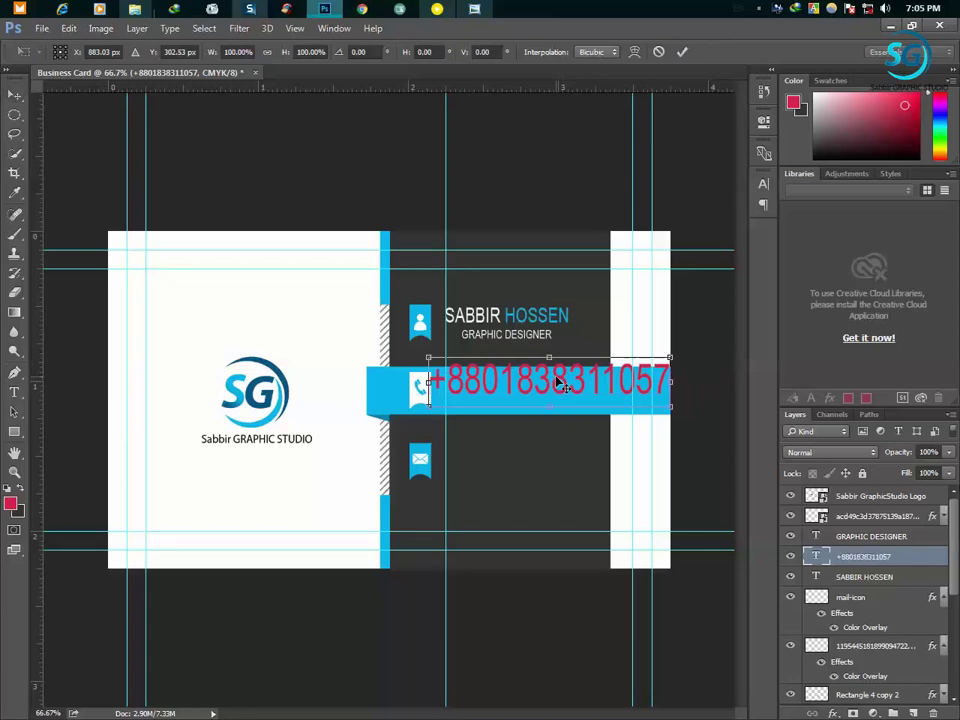
pyautogui.moveTo(669, 400)
pyautogui.mouseDown()
pyautogui.moveTo(590, 383)
pyautogui.moveTo(520, 386)
pyautogui.mouseUp()
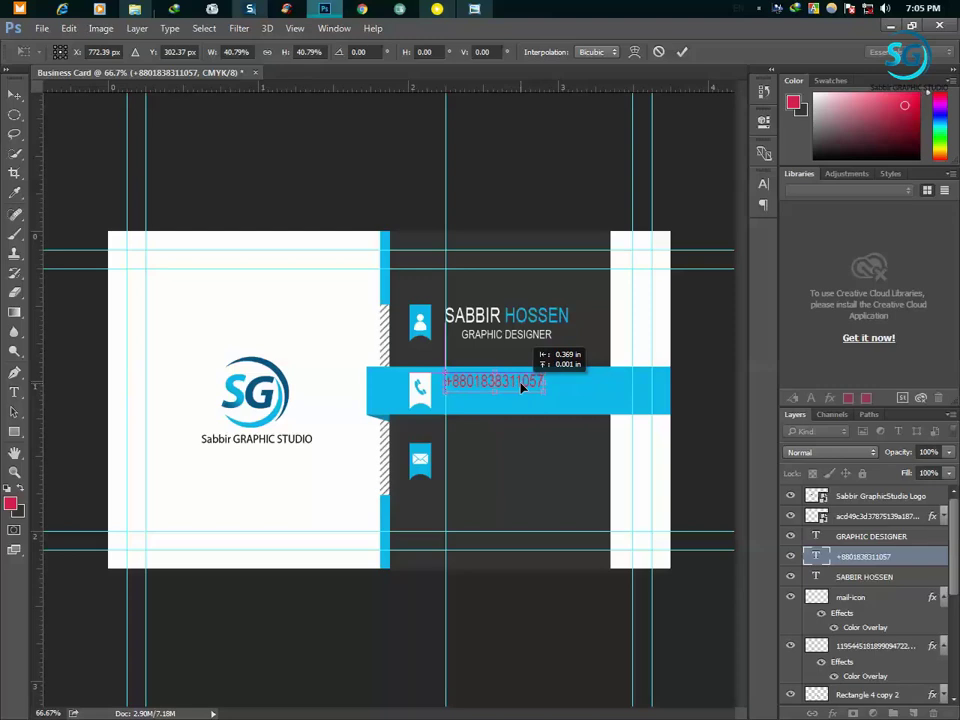
pyautogui.click(682, 51)
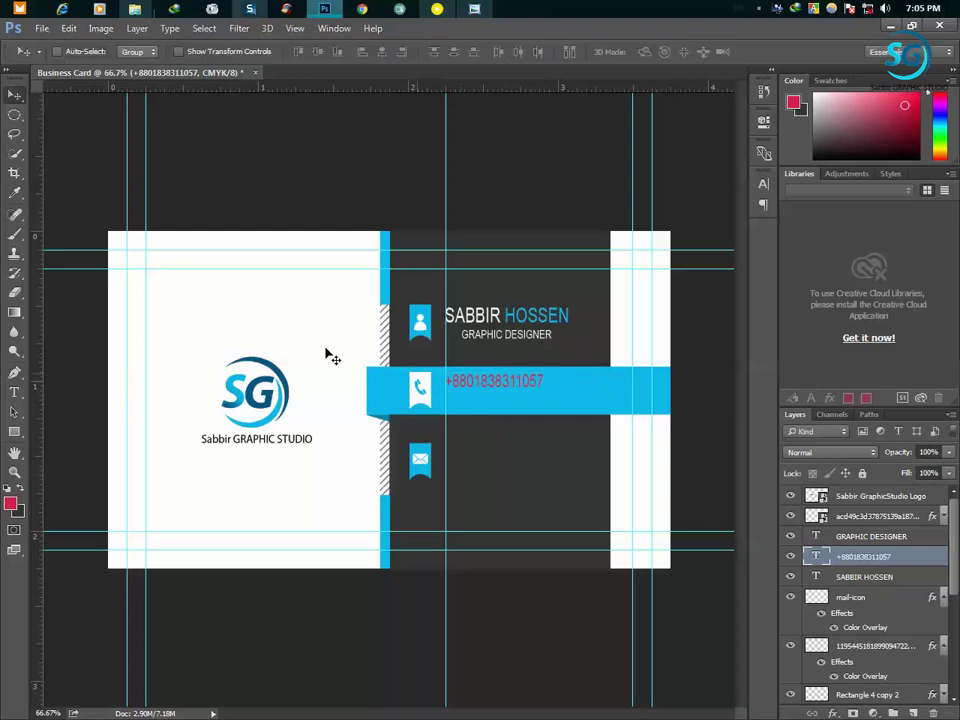
# Insert a space after the country code in the phone number.
pyautogui.click(18, 394)
pyautogui.click(474, 380)
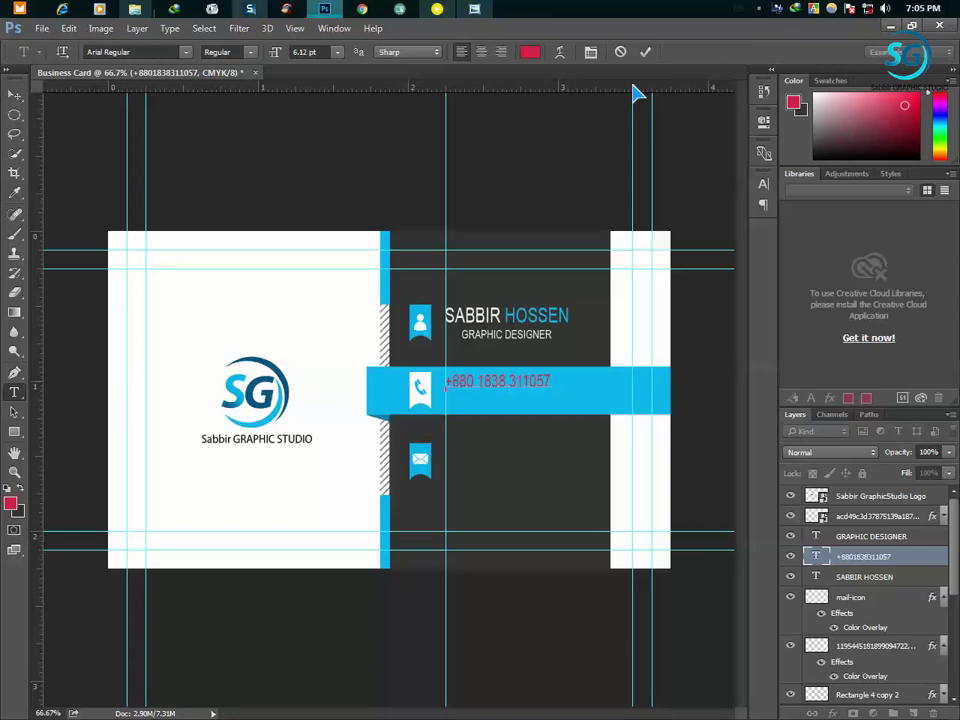
pyautogui.click(645, 51)
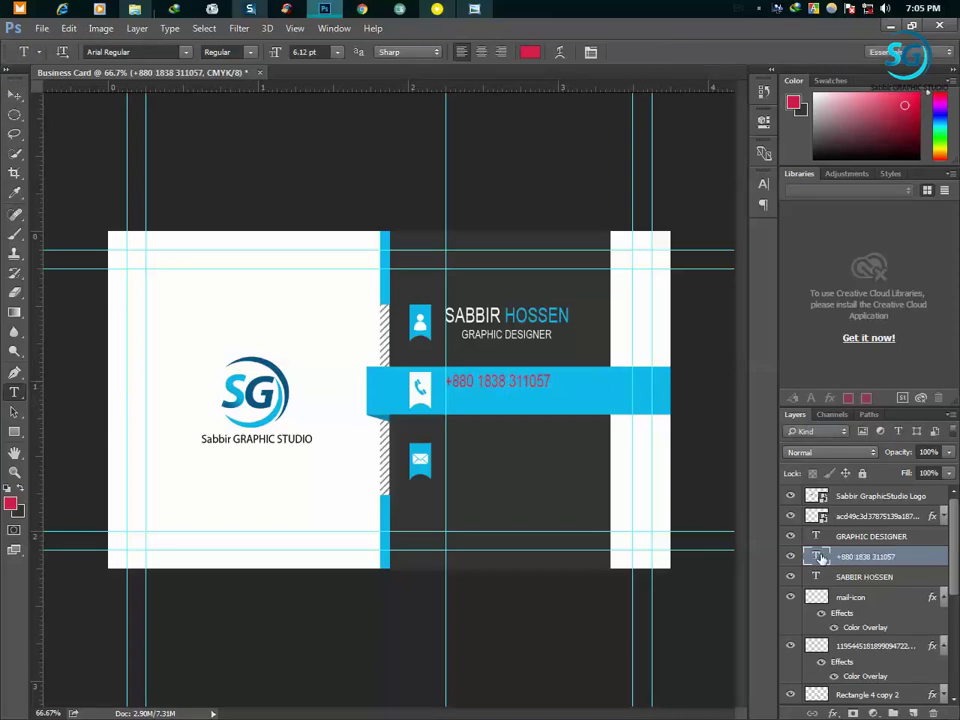
# Make the phone number text white (#fffefe).
pyautogui.doubleClick(816, 556)
pyautogui.click(530, 51)
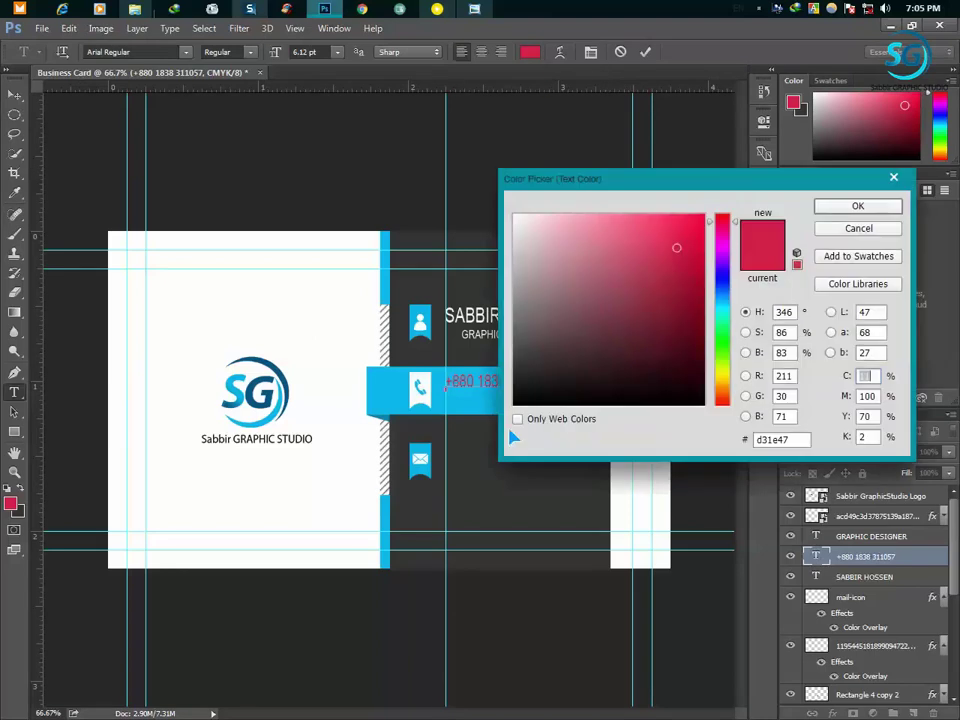
pyautogui.click(516, 217)
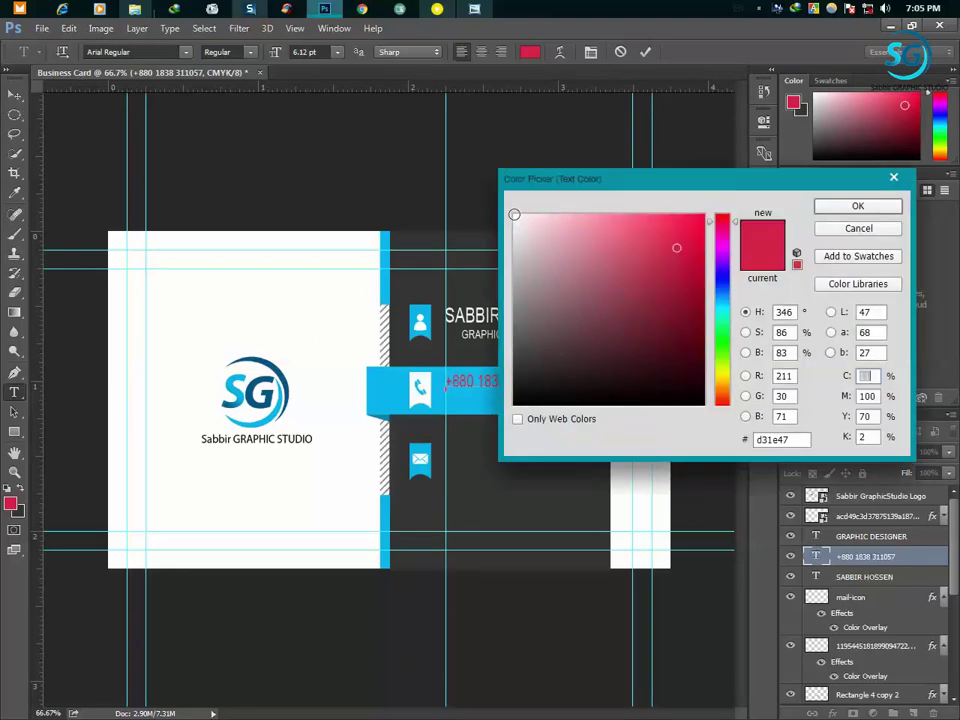
pyautogui.click(862, 206)
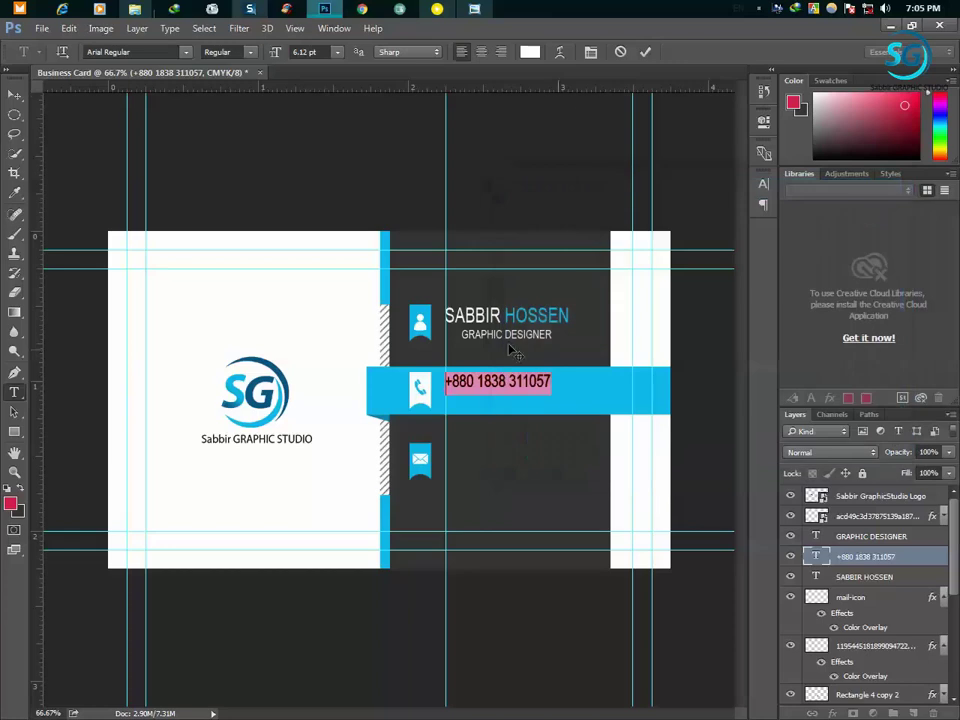
pyautogui.click(645, 51)
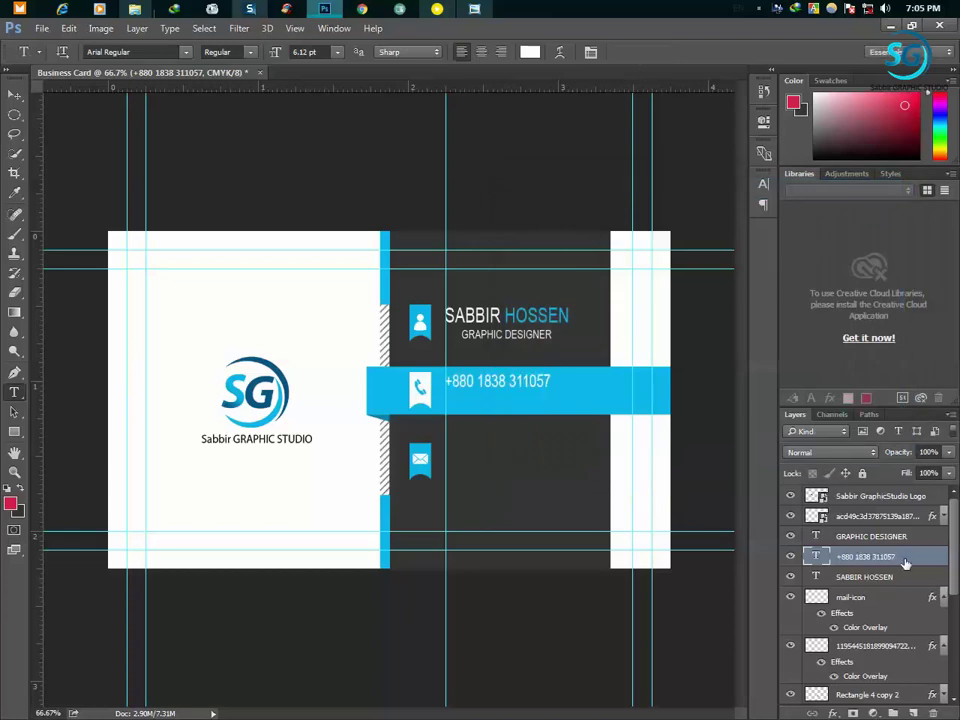
# Duplicate the phone line and place the copy just below the original.
pyautogui.moveTo(904, 563)
pyautogui.mouseDown()
pyautogui.moveTo(904, 712)
pyautogui.moveTo(913, 712)
pyautogui.mouseUp()
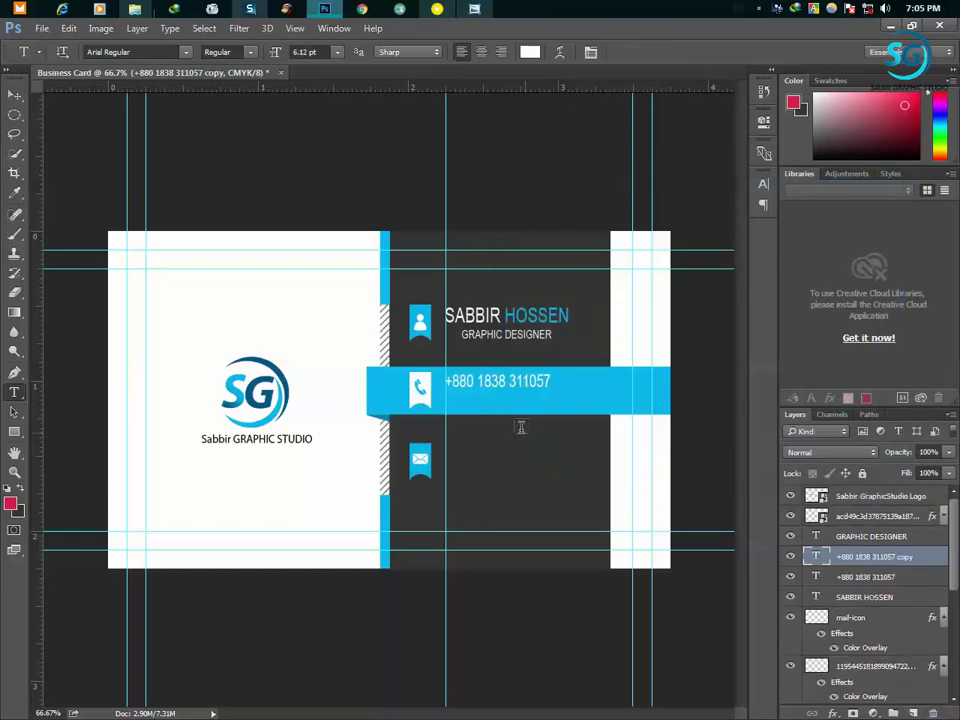
pyautogui.click(15, 94)
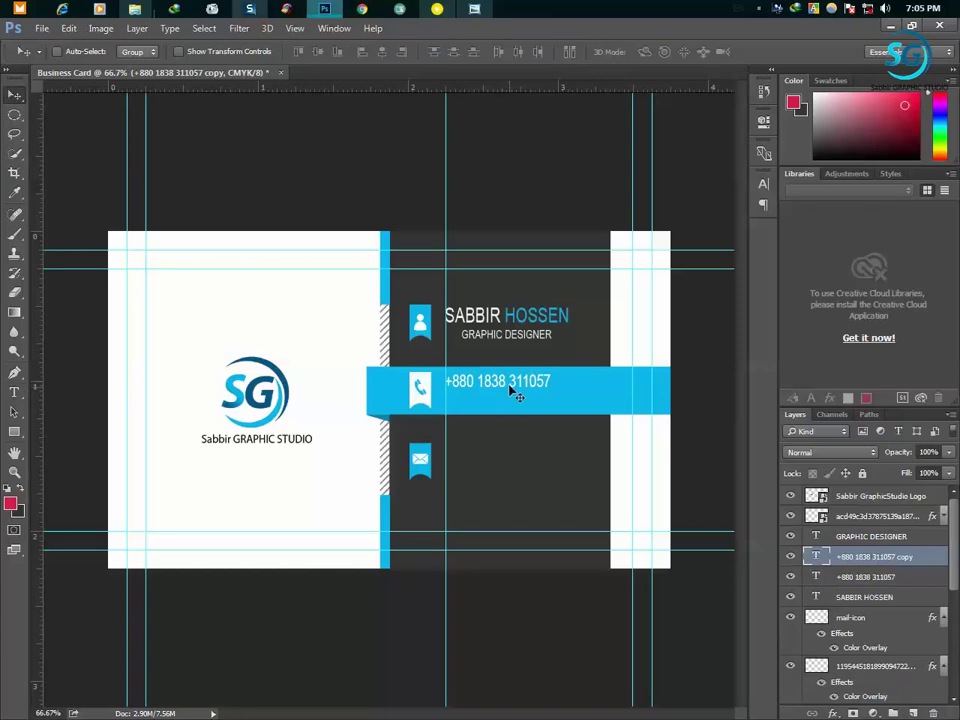
pyautogui.moveTo(513, 382); pyautogui.dragTo(513, 398)
pyautogui.press('Down')
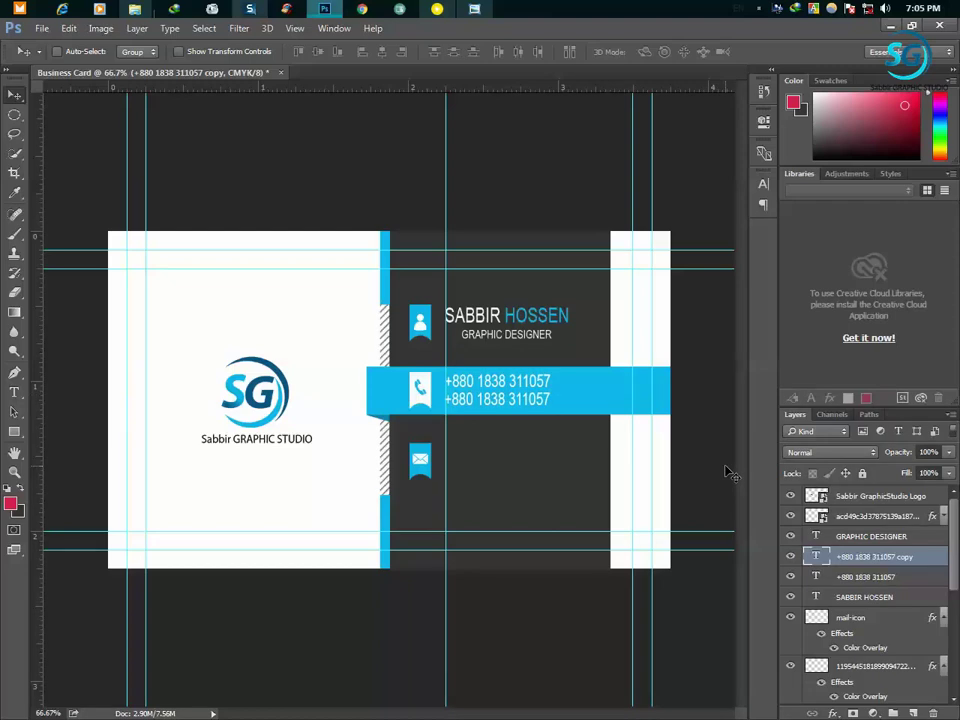
# Copy both phone lines down beside the mail icon.
pyautogui.keyDown('shift'); pyautogui.click(930, 576); pyautogui.keyUp('shift')
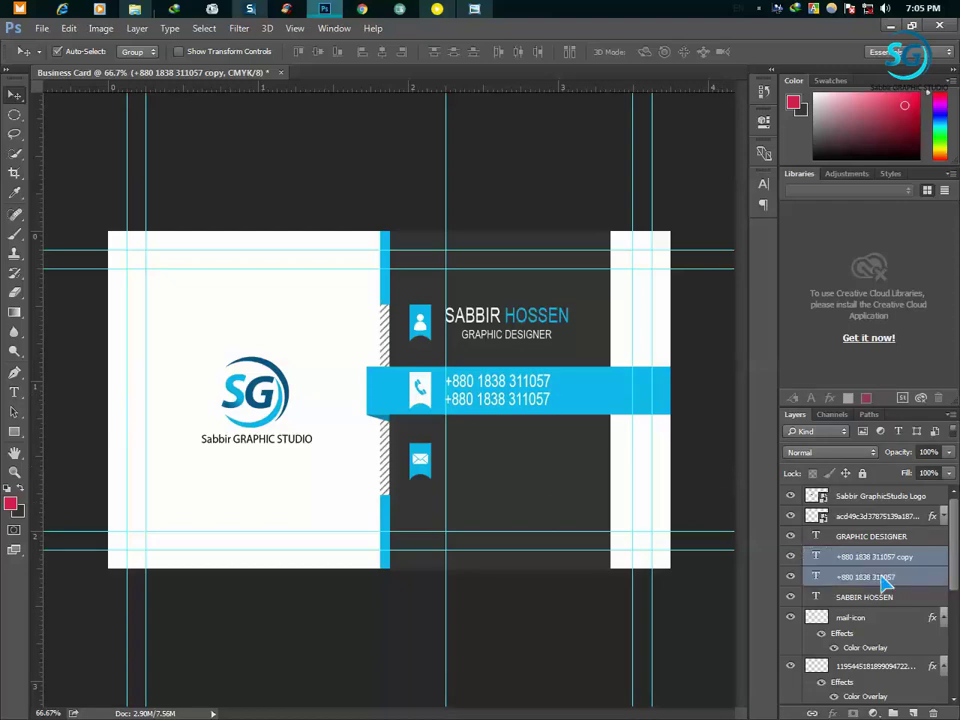
pyautogui.moveTo(897, 559); pyautogui.dragTo(893, 712)
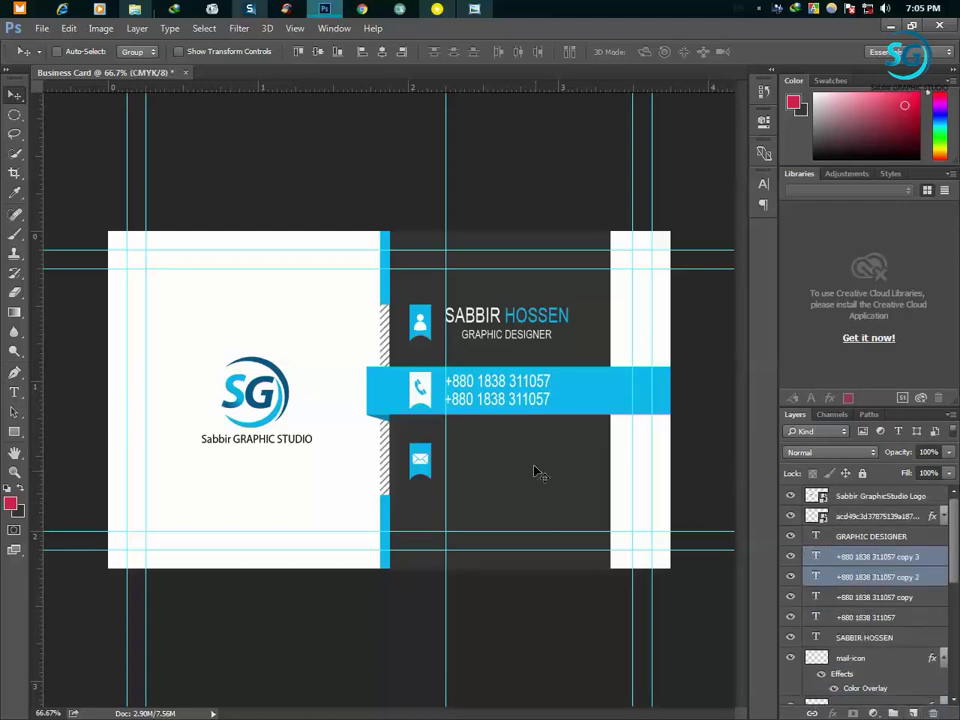
pyautogui.moveTo(514, 384); pyautogui.dragTo(516, 456)
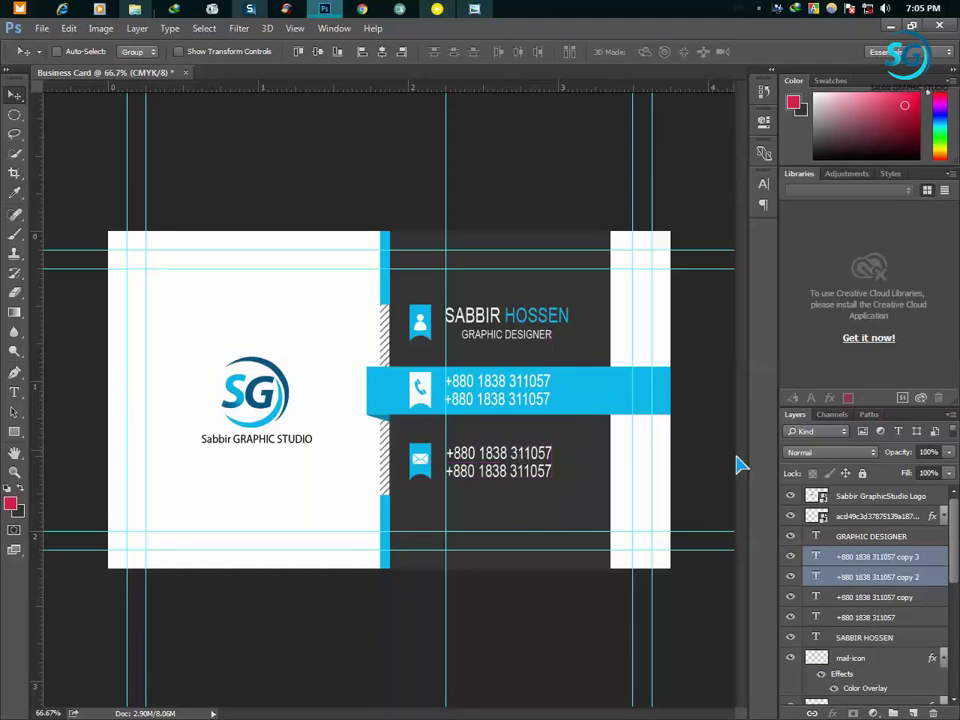
# Replace the ending digits of the second phone line with a different number.
pyautogui.click(14, 392)
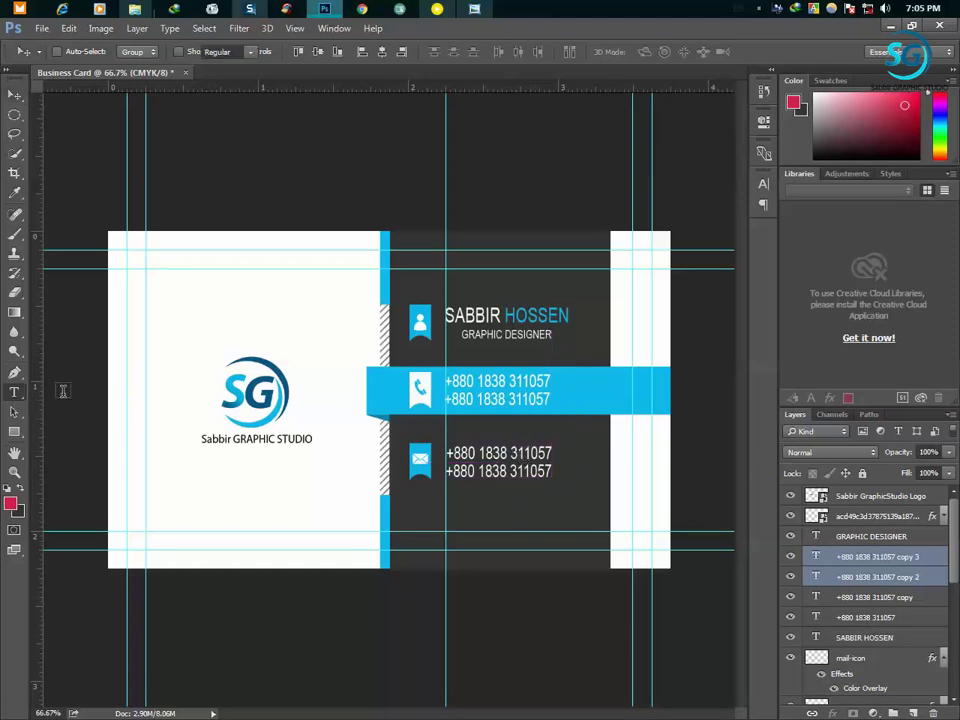
pyautogui.click(548, 399)
pyautogui.moveTo(550, 399); pyautogui.dragTo(482, 399)
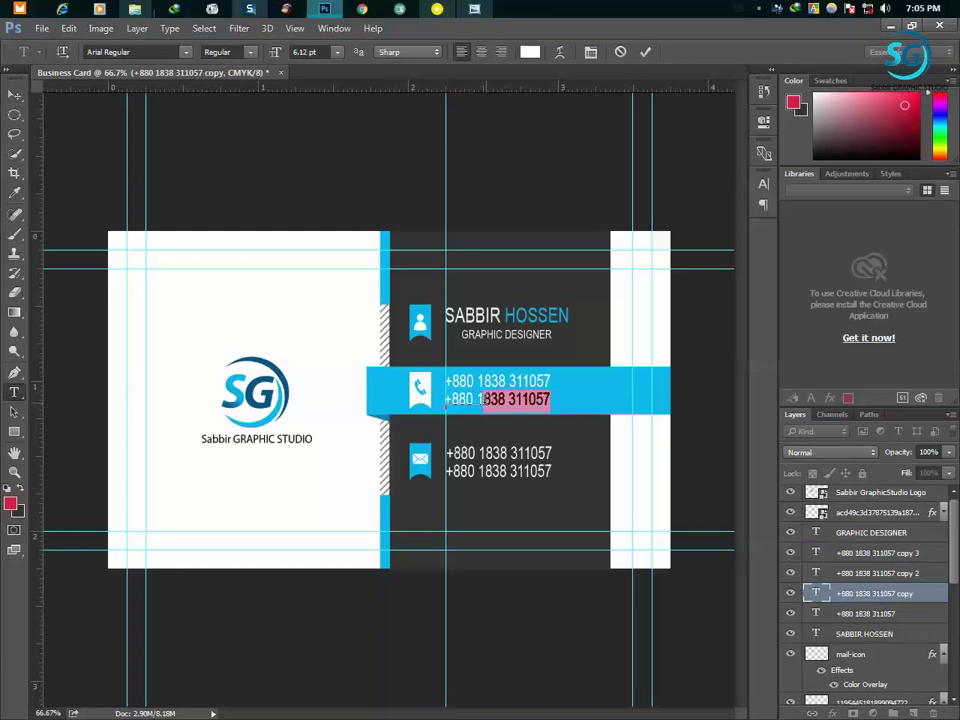
pyautogui.write('880 16')
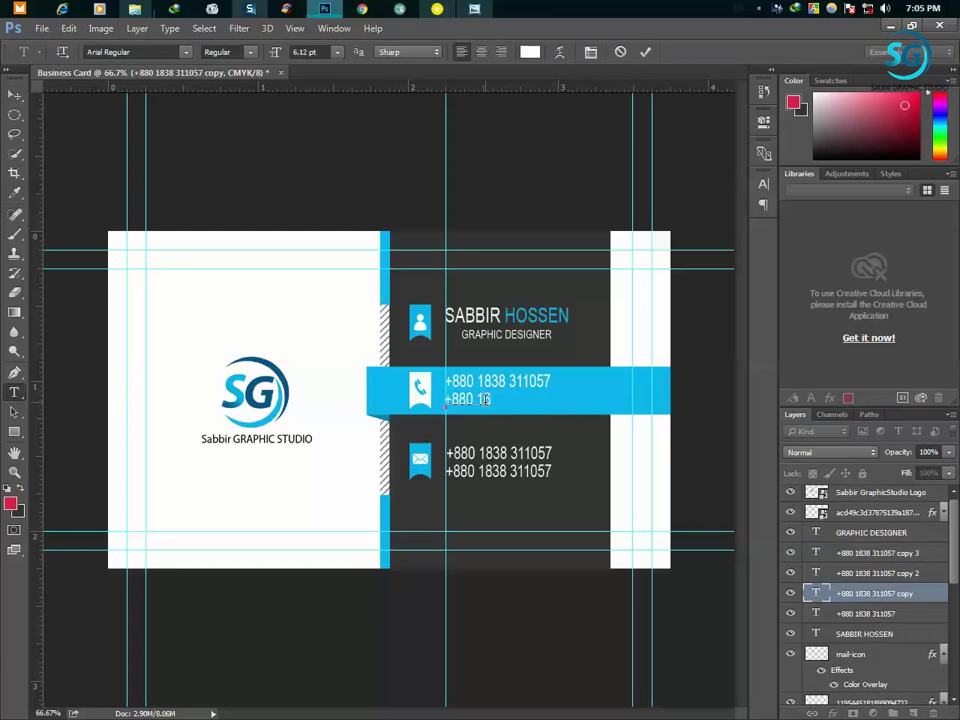
pyautogui.write('50')
pyautogui.write('6')
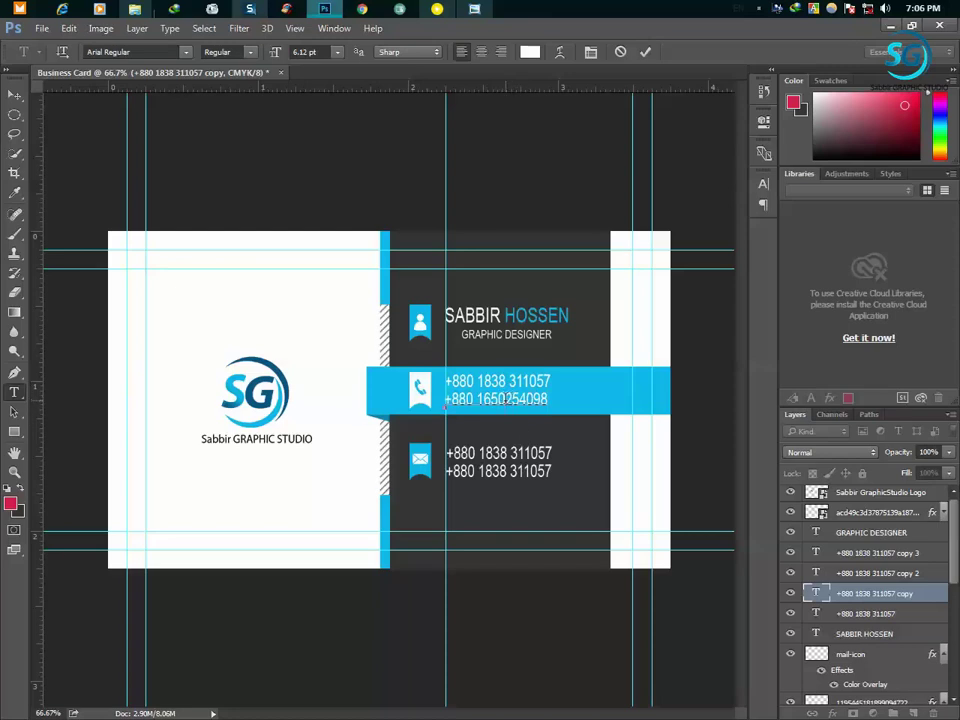
pyautogui.click(645, 51)
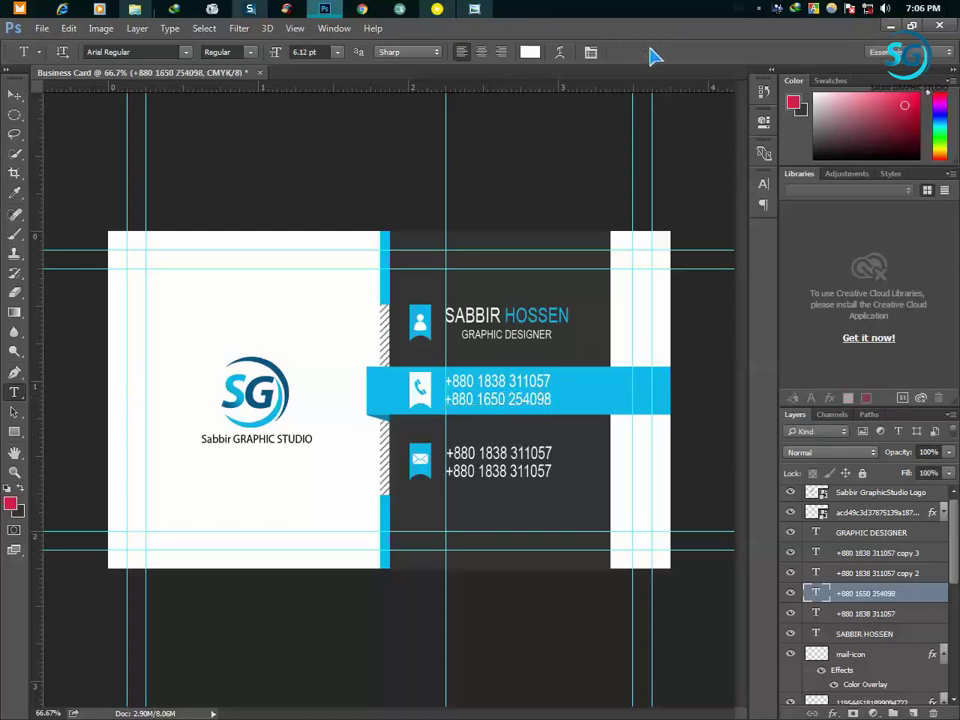
pyautogui.click(549, 453)
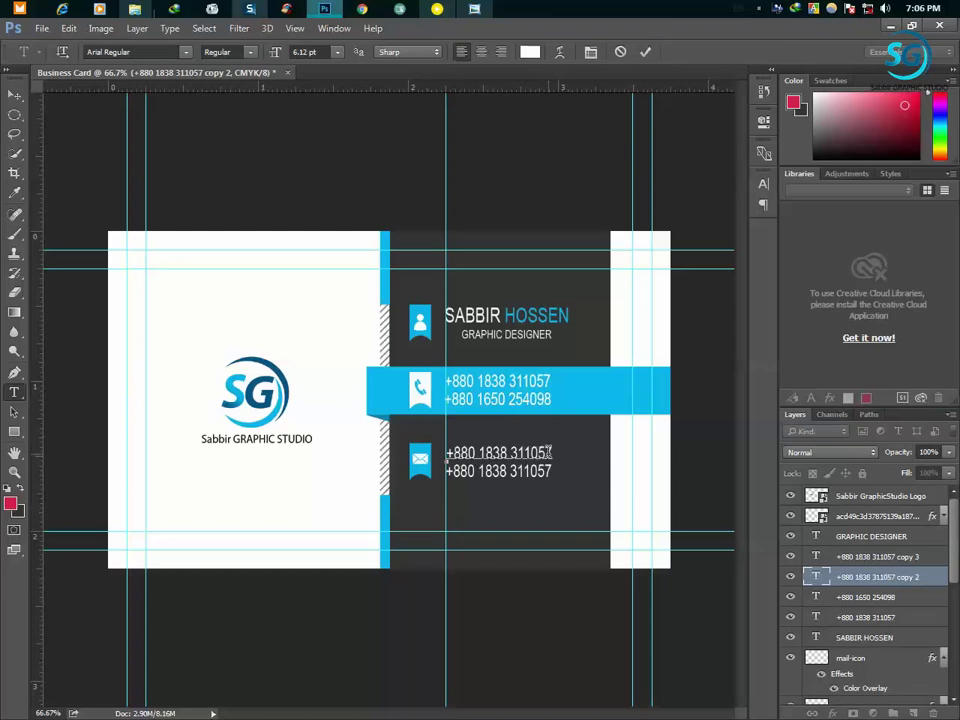
# Replace the upper line beside the mail icon with the e-mail address.
pyautogui.moveTo(549, 453); pyautogui.dragTo(322, 462)
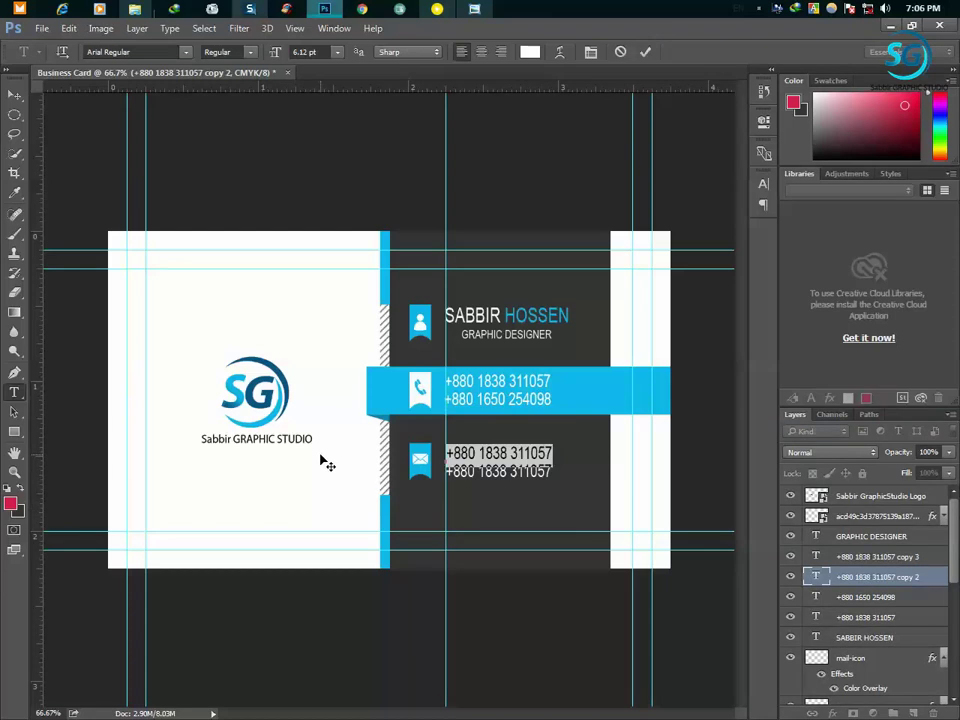
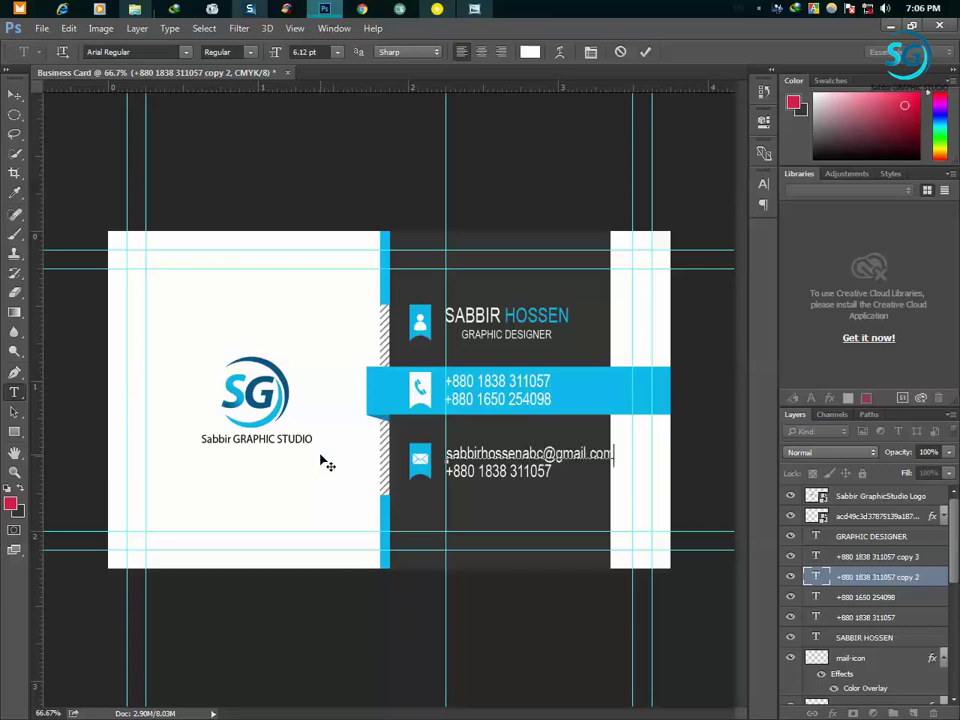
pyautogui.click(647, 59)
# Replace the lower line by the mail icon with the studio's website address.
pyautogui.click(549, 470)
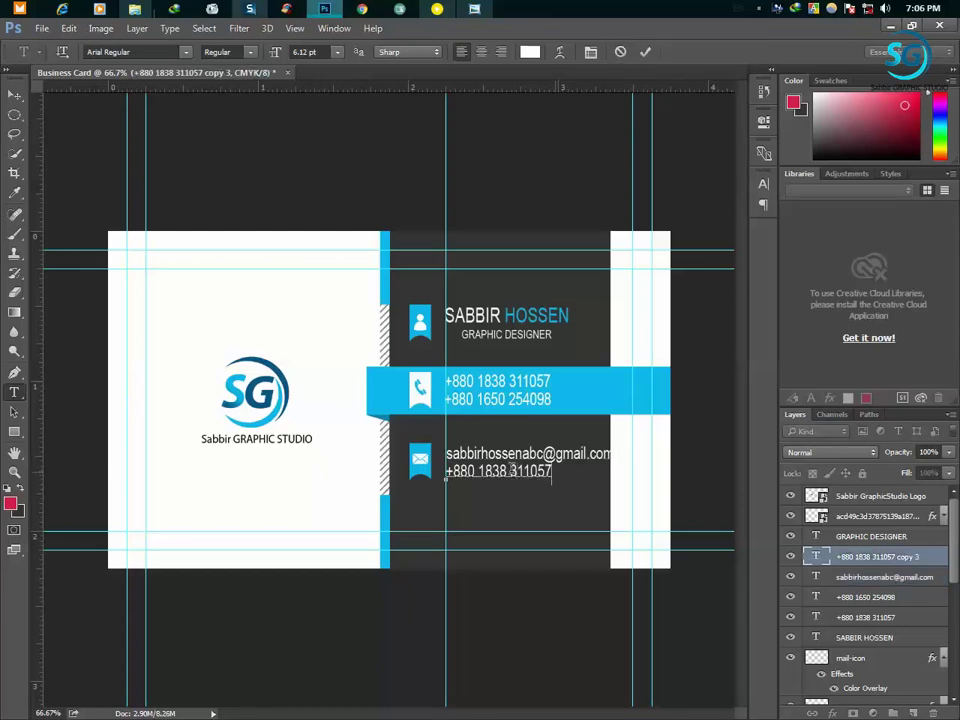
pyautogui.hotkey('ctrl', 'a')
pyautogui.write('ww')
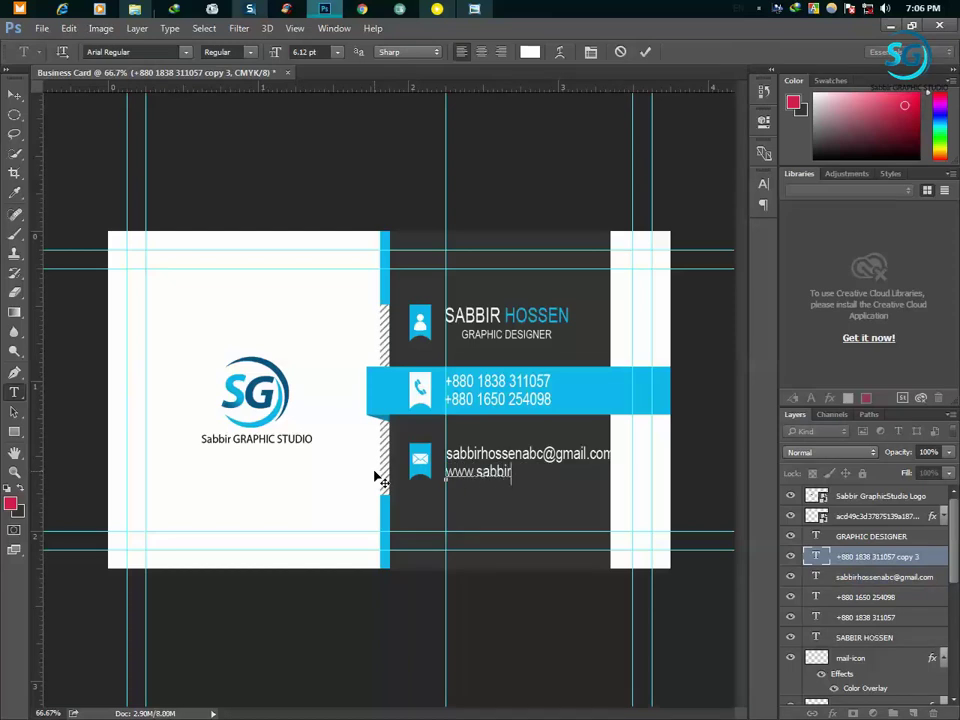
pyautogui.write('raphicstu')
pyautogui.write('di')
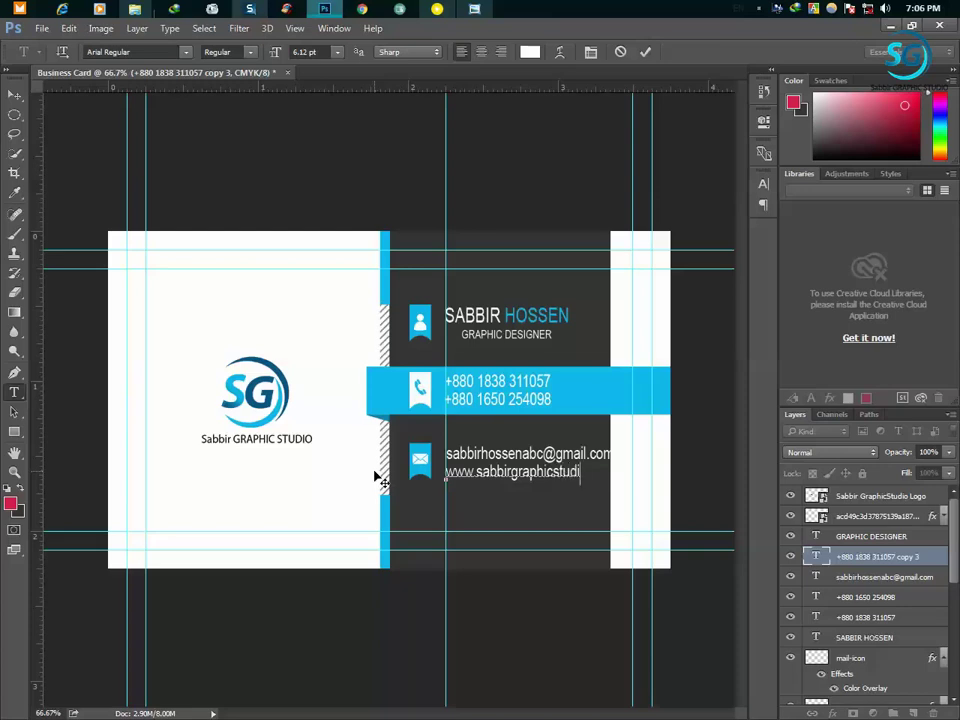
pyautogui.write('o.com')
# Scale the e-mail and website lines down to about 84.55%.
pyautogui.click(645, 52)
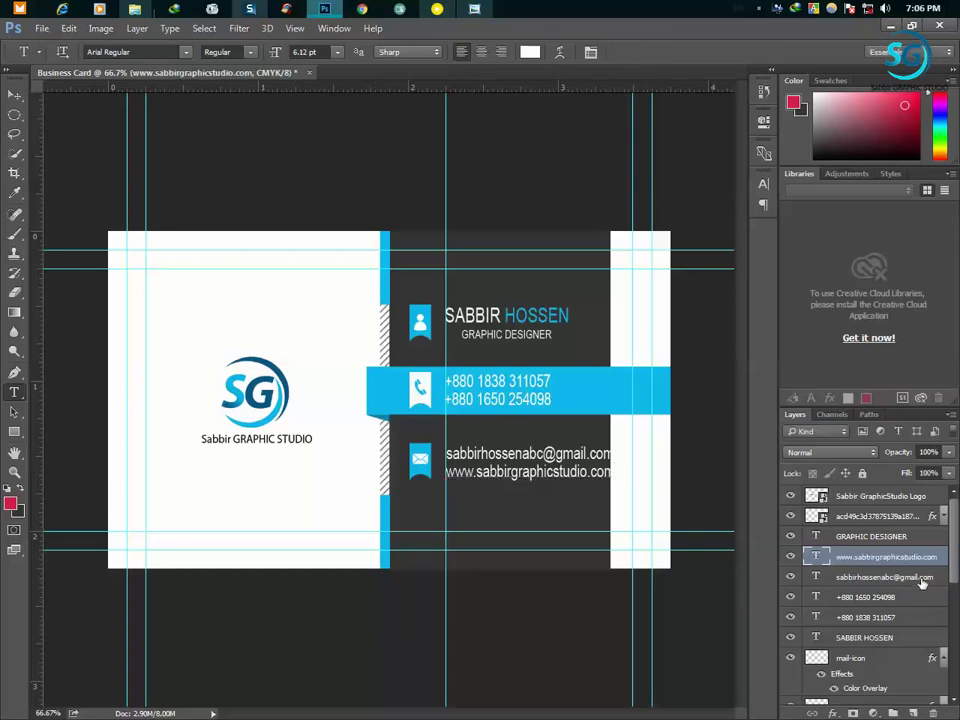
pyautogui.keyDown('shift'); pyautogui.click(885, 577); pyautogui.keyUp('shift')
pyautogui.hotkey('ctrl', 't')
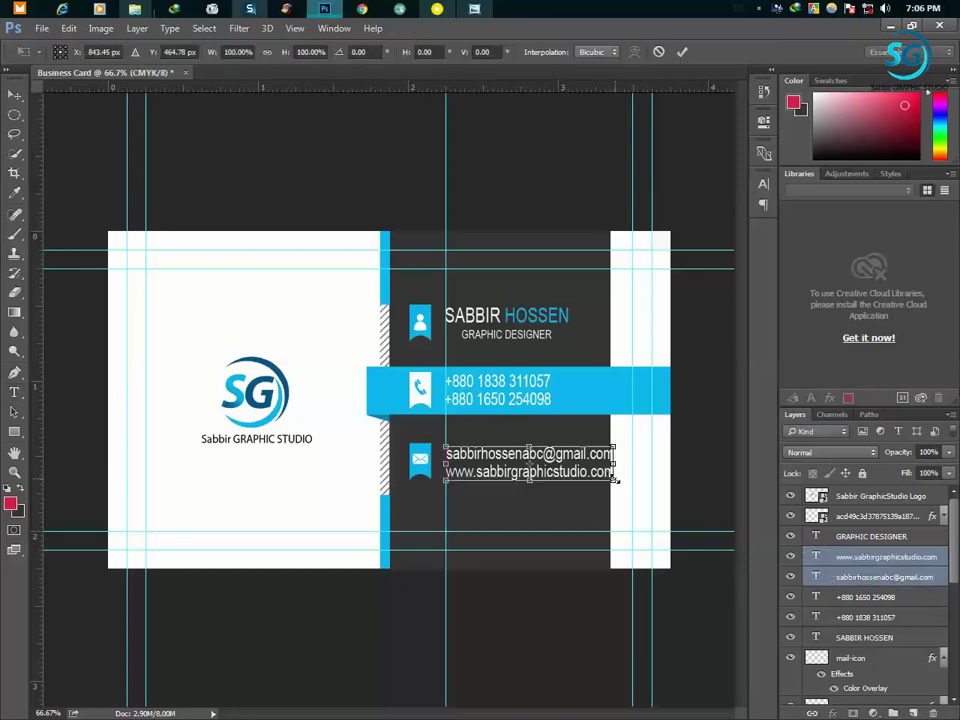
pyautogui.moveTo(611, 478); pyautogui.dragTo(566, 468)
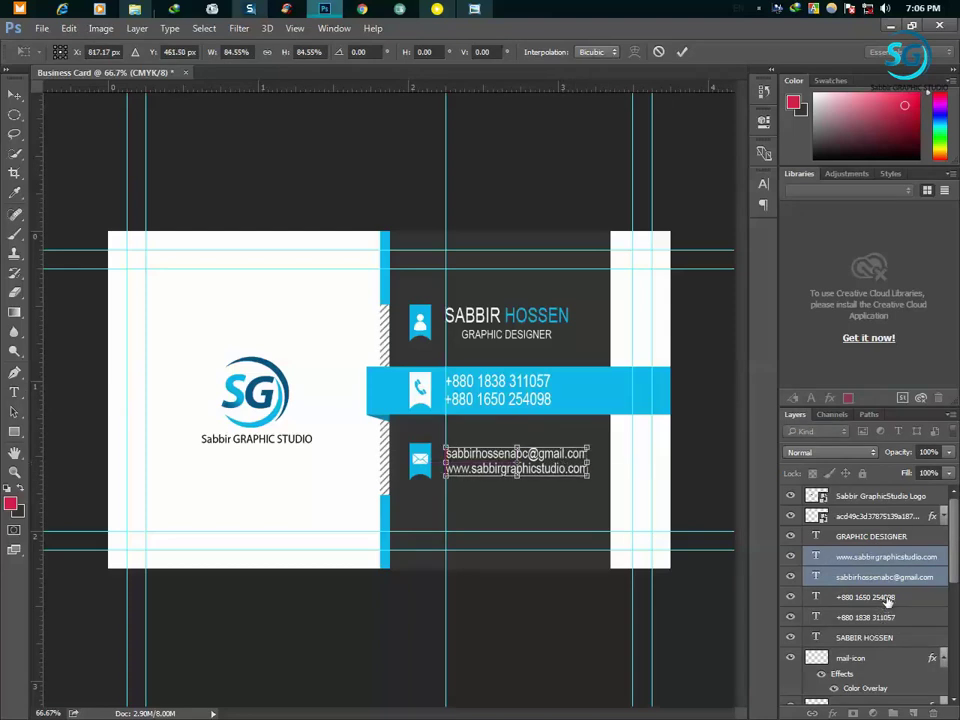
pyautogui.click(682, 51)
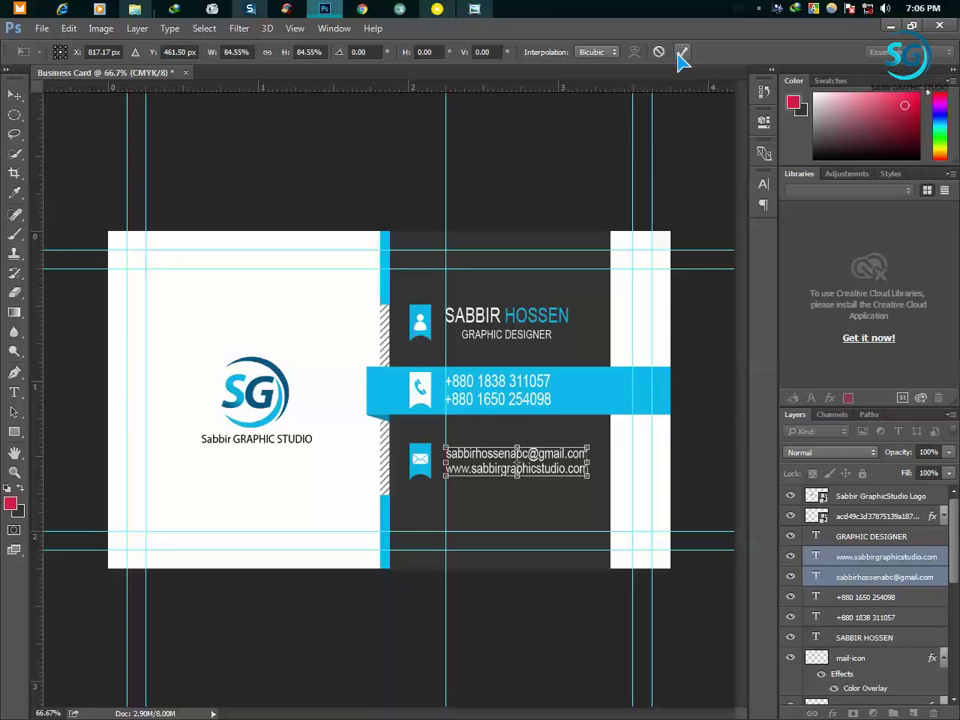
# Scale both phone lines to about 89.68% and remove the middle vertical guide.
pyautogui.click(866, 598)
pyautogui.keyDown('shift'); pyautogui.click(885, 618); pyautogui.keyUp('shift')
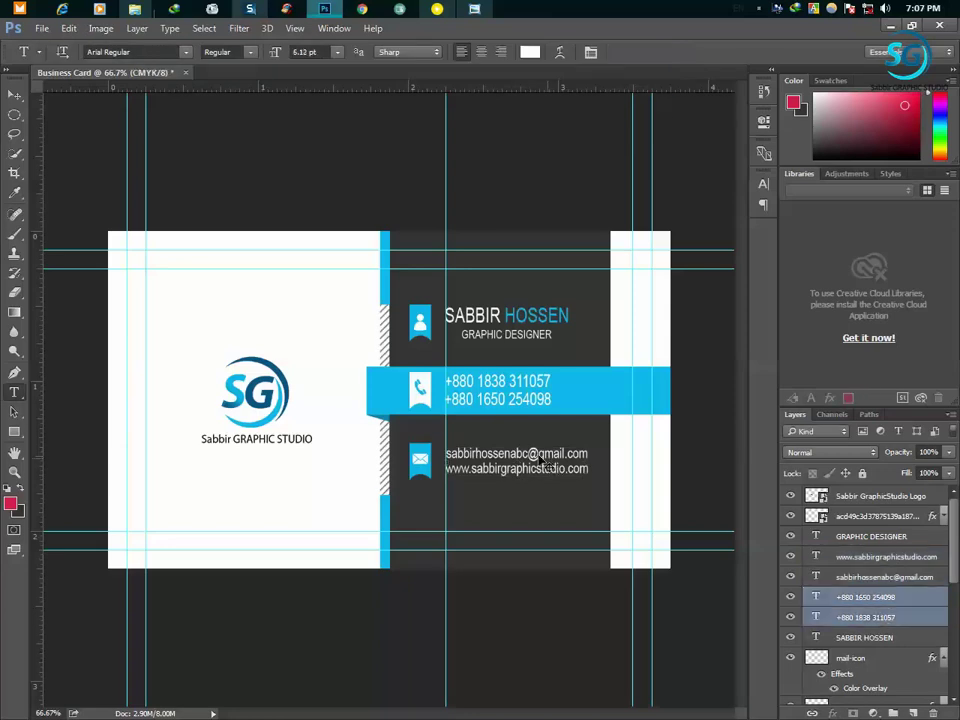
pyautogui.hotkey('ctrl', 't')
pyautogui.moveTo(552, 405); pyautogui.dragTo(547, 402)
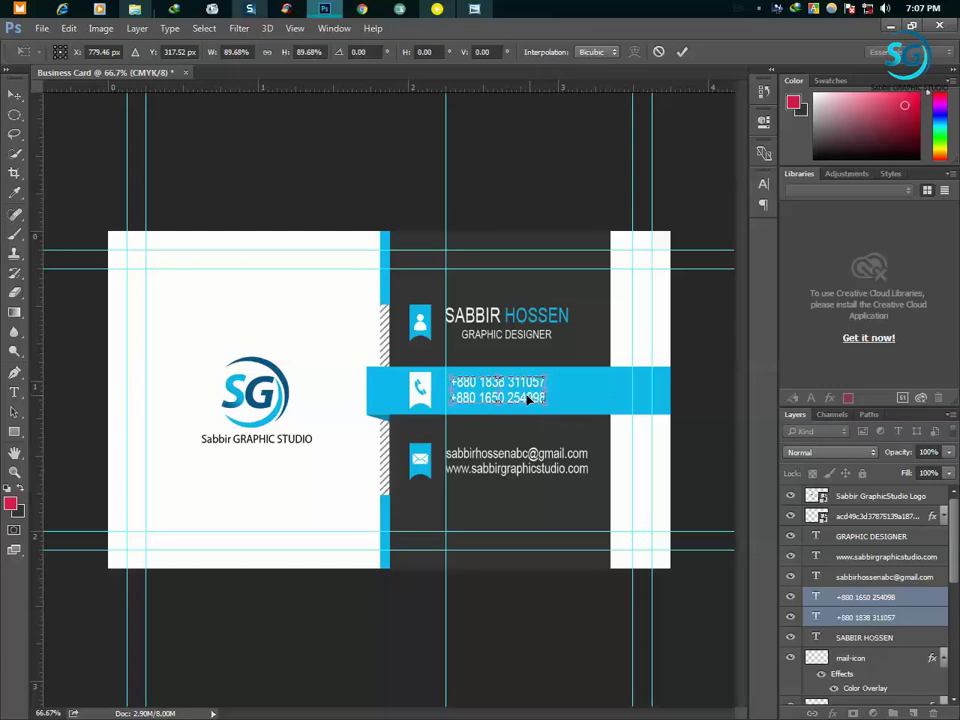
pyautogui.moveTo(518, 398); pyautogui.dragTo(513, 399)
pyautogui.click(682, 51)
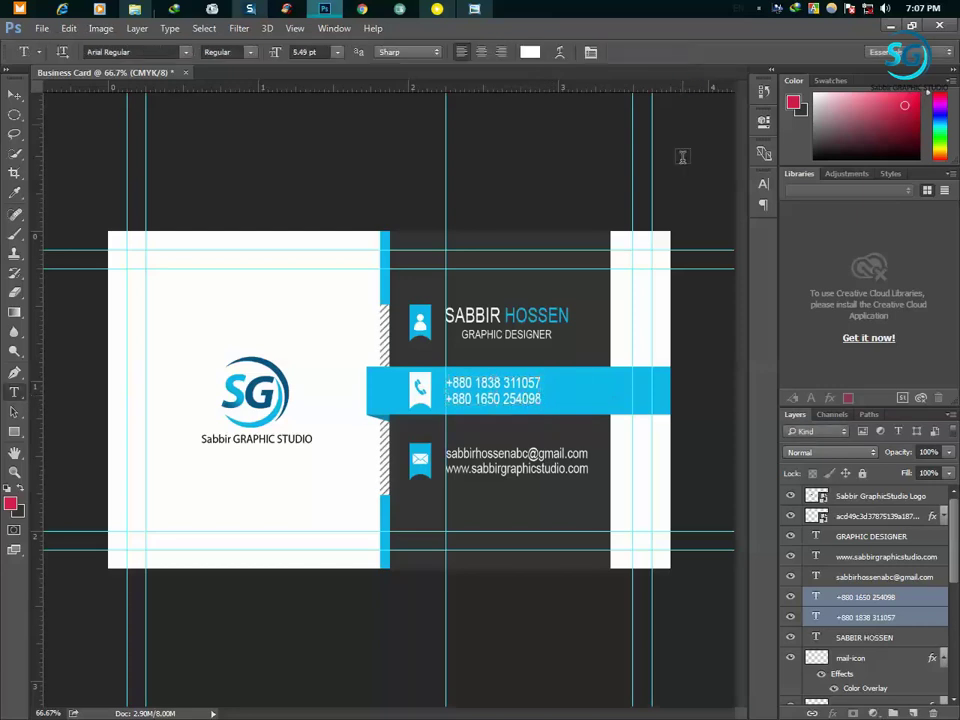
pyautogui.click(15, 94)
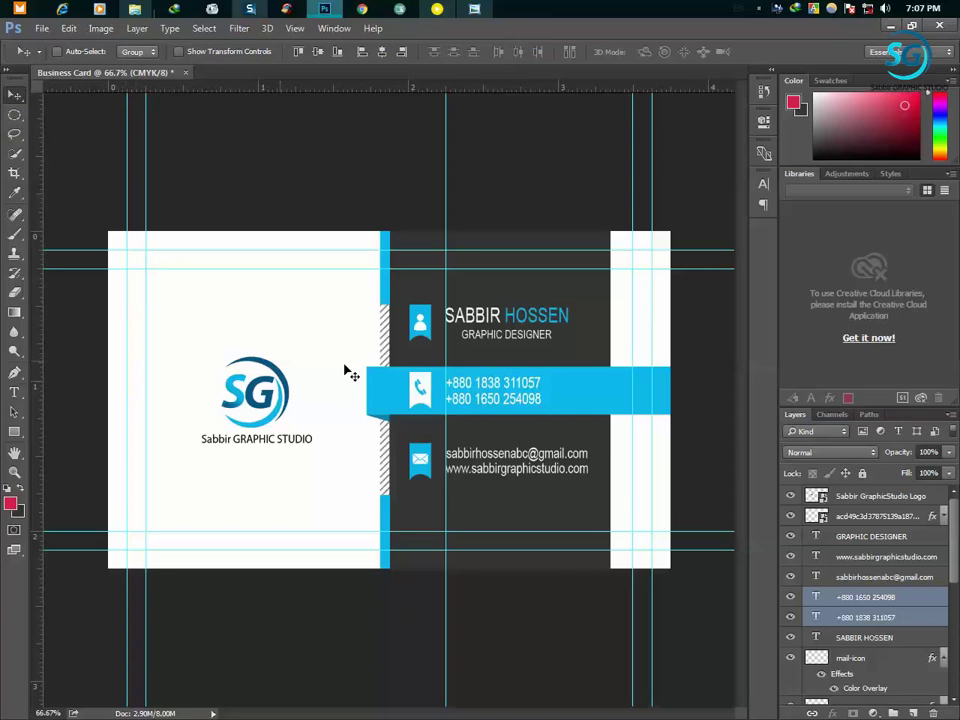
pyautogui.moveTo(447, 346); pyautogui.dragTo(41, 400)
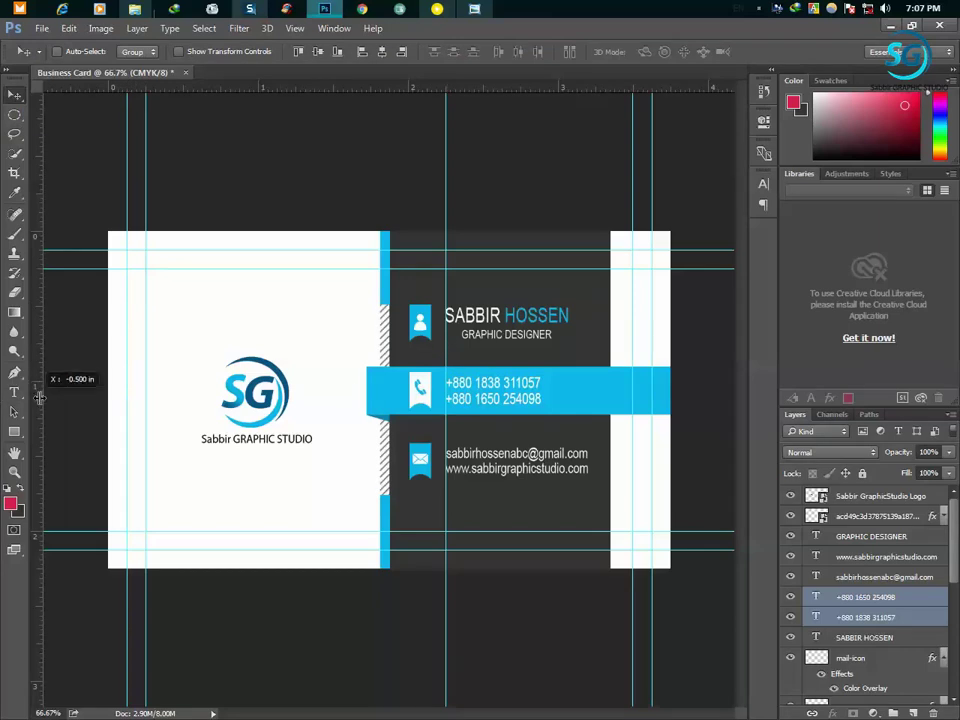